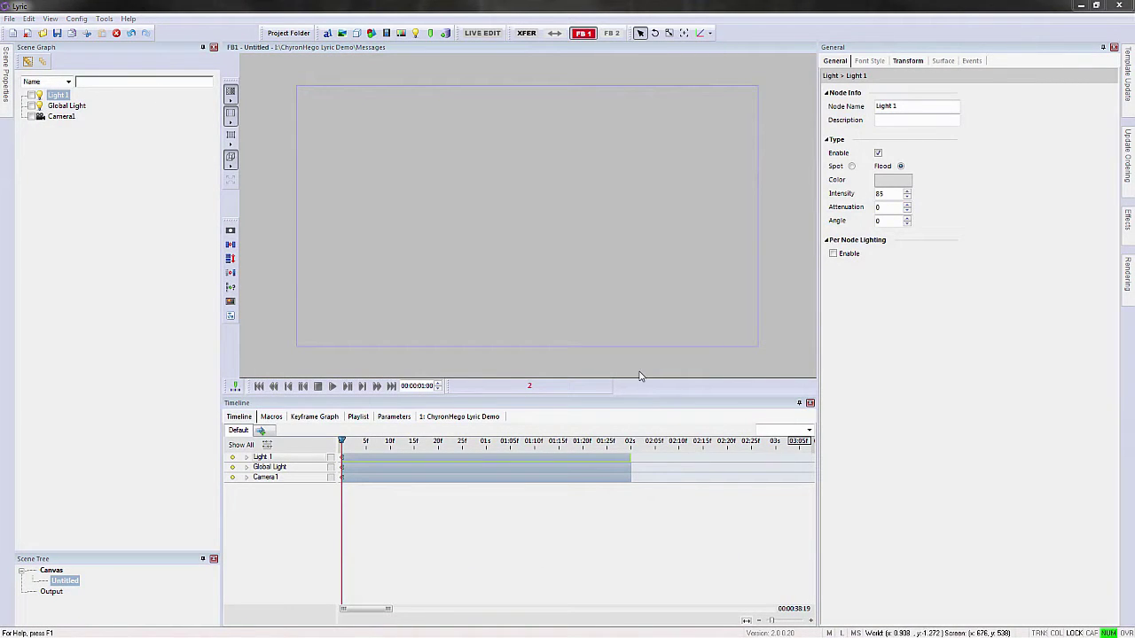
Dock the ChyronHego Lyric Demo asset browser among the node property panes and display its thumbnails.
{"action": "left_click", "coordinate": [460, 417]}
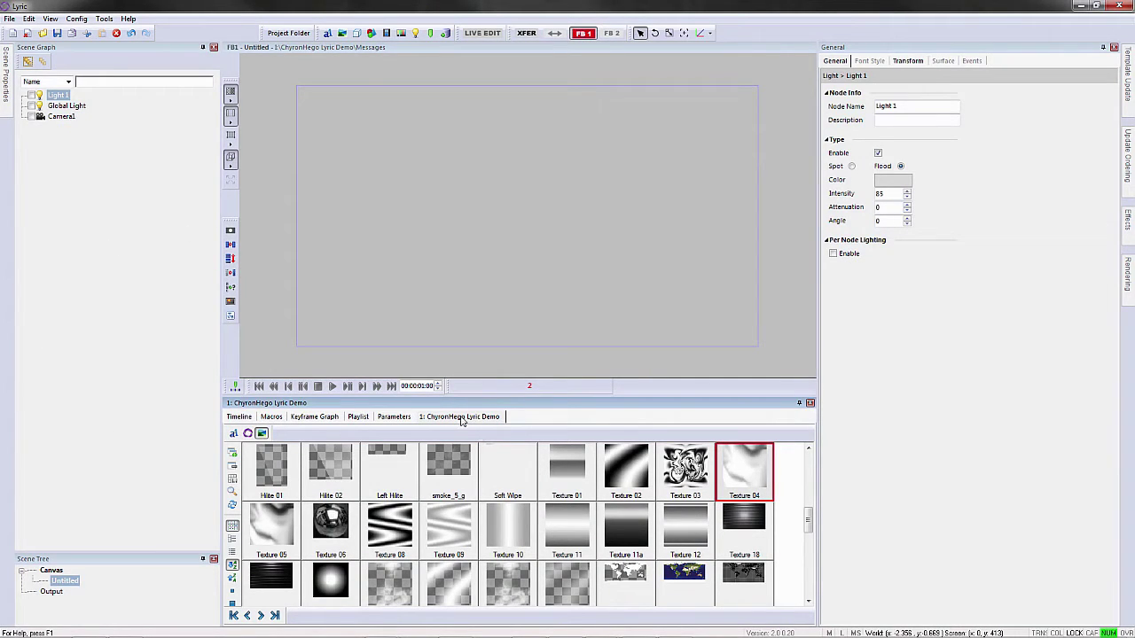
{"action": "left_click_drag", "start_coordinate": [461, 421], "coordinate": [971, 337]}
{"action": "left_click", "coordinate": [975, 62]}
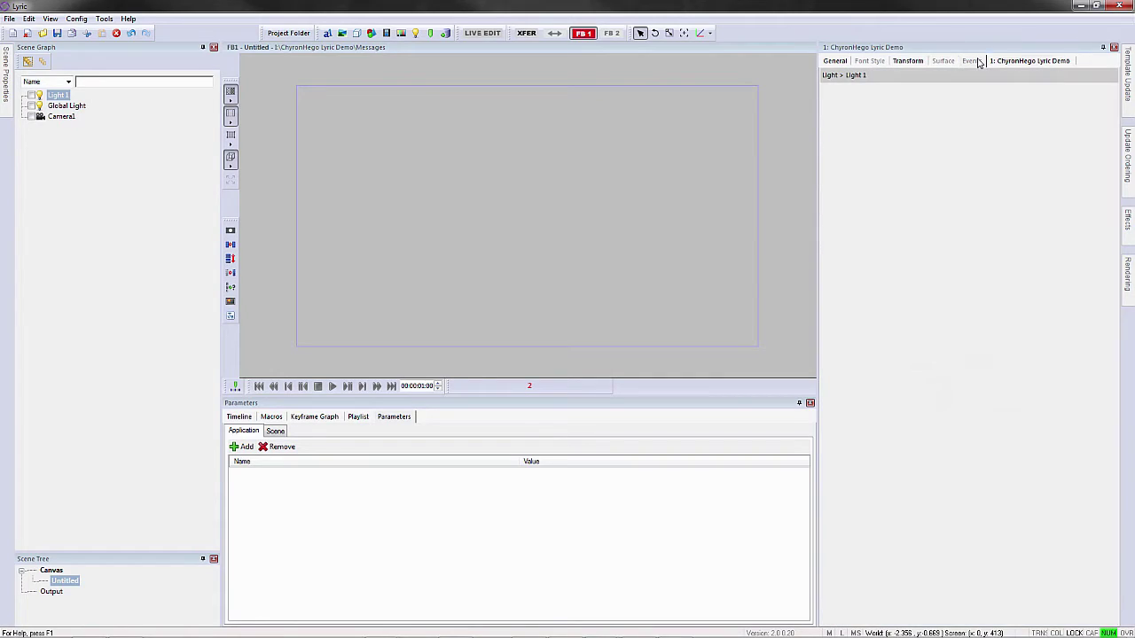
{"action": "left_click", "coordinate": [894, 63]}
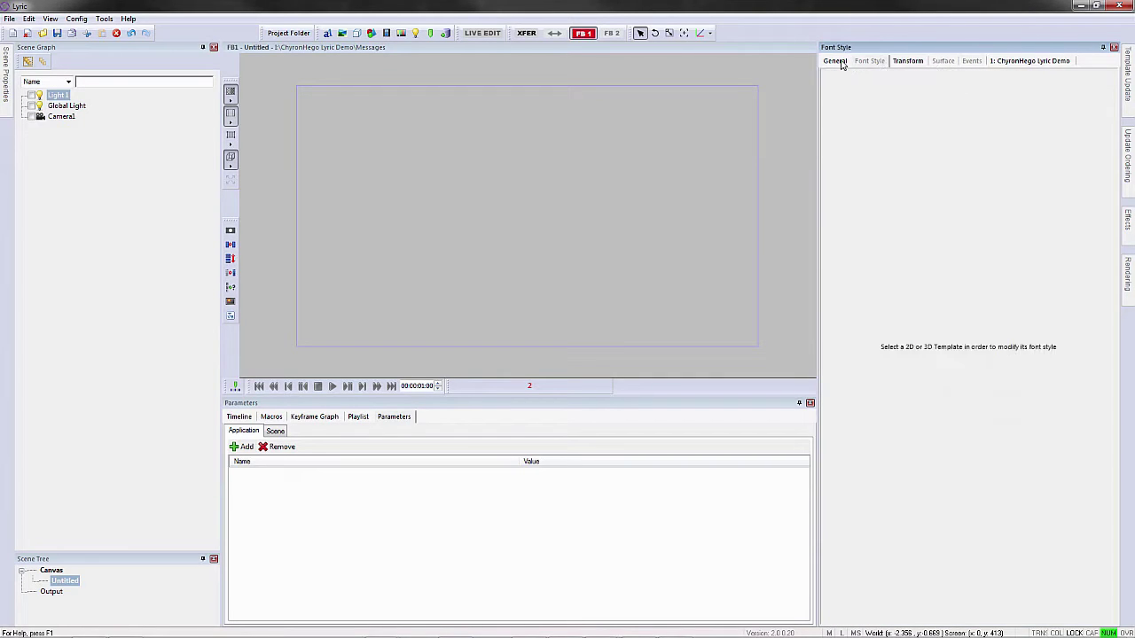
{"action": "left_click", "coordinate": [1045, 66]}
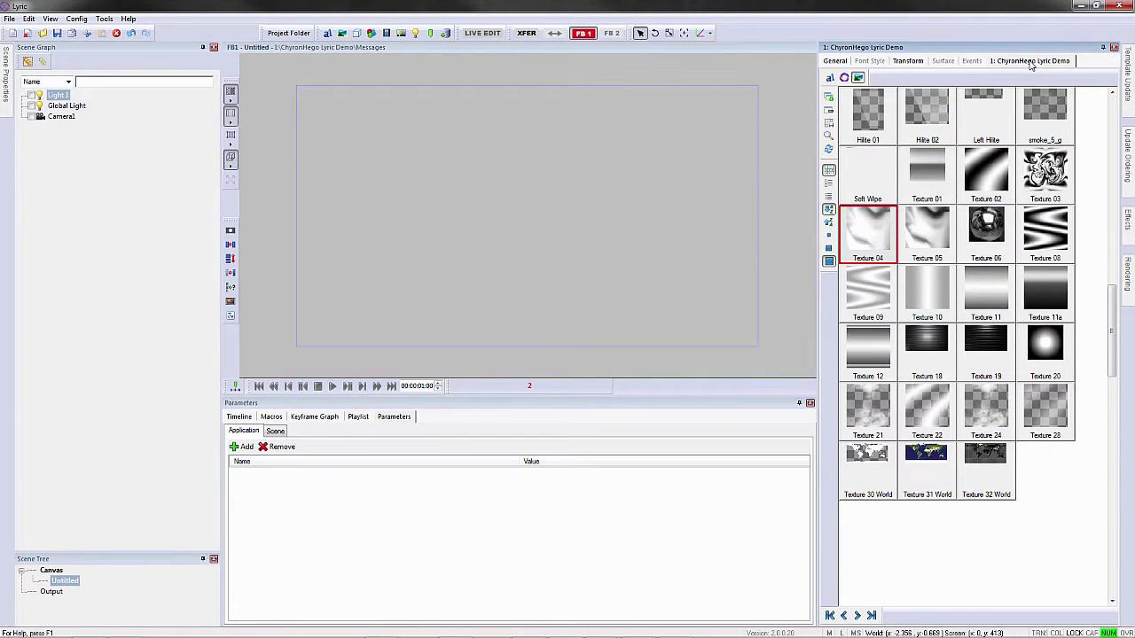
Dock the asset browser as a separate pane beneath the node properties, reduce its height and select the Hilite 02 image.
{"action": "left_click_drag", "start_coordinate": [1031, 66], "coordinate": [970, 356]}
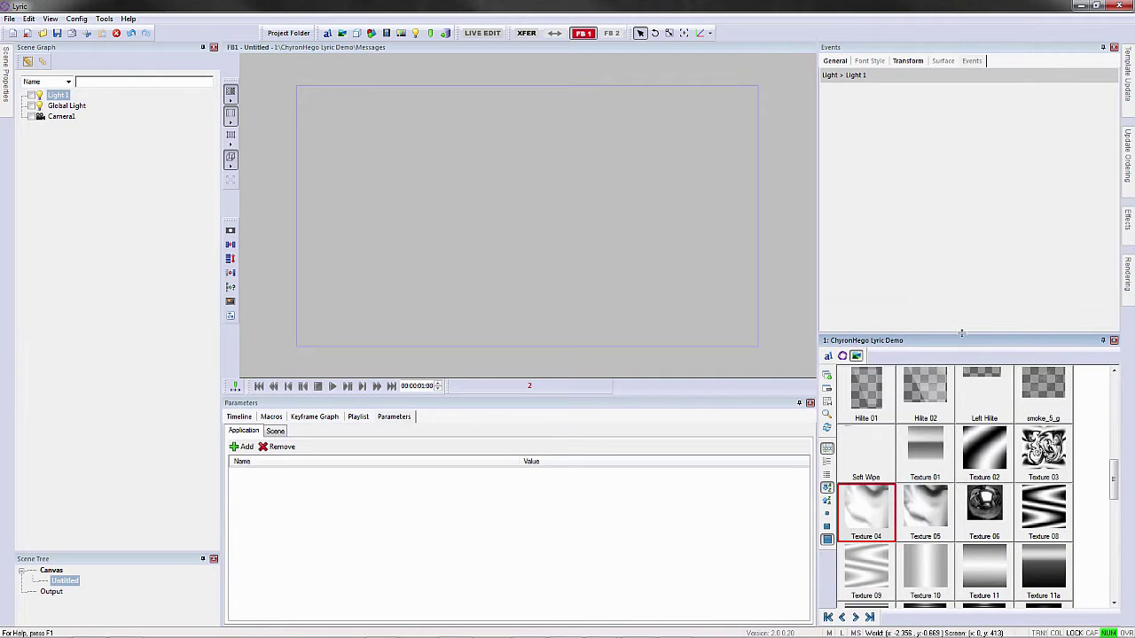
{"action": "left_click", "coordinate": [915, 463]}
{"action": "left_click", "coordinate": [878, 457]}
{"action": "left_click", "coordinate": [927, 459]}
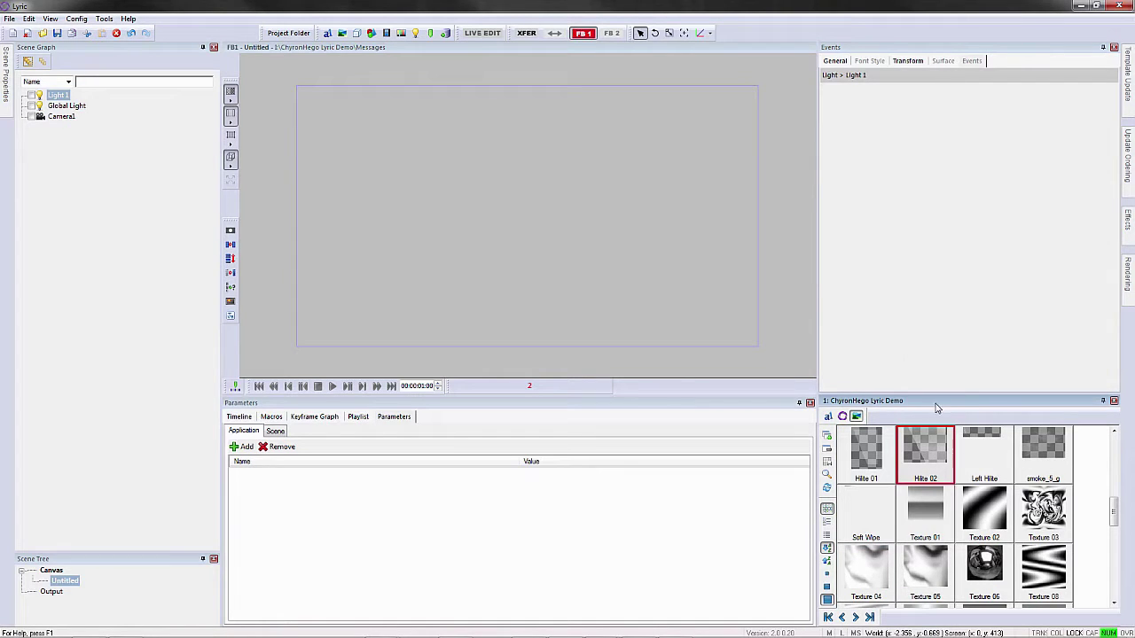
Move the asset browser back into the Timeline pane group below the canvas.
{"action": "left_click_drag", "start_coordinate": [938, 403], "coordinate": [762, 406]}
{"action": "left_click_drag", "start_coordinate": [459, 417], "coordinate": [525, 517]}
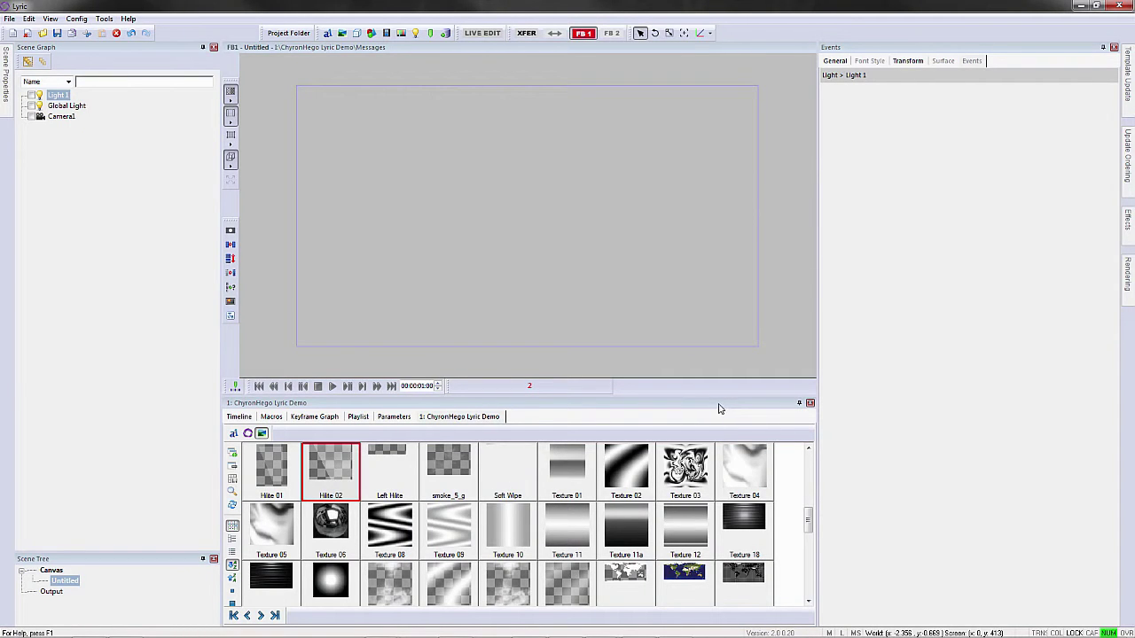
{"action": "left_click", "coordinate": [504, 277]}
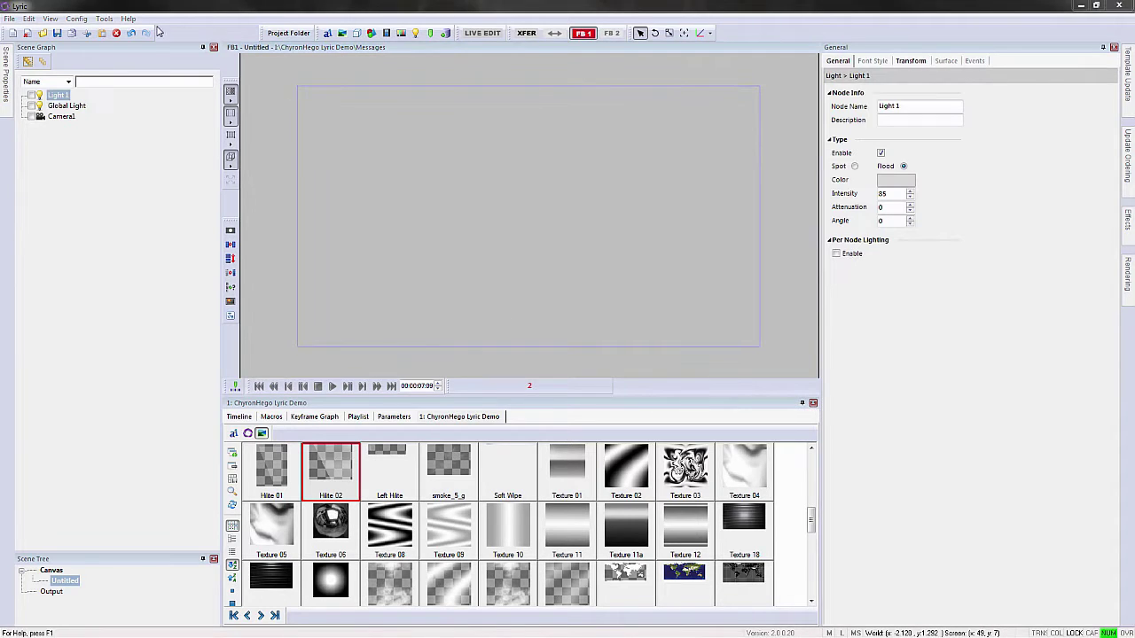
Save the current layout as a workspace named with the owner's first name followed by "Design".
{"action": "left_click", "coordinate": [49, 19]}
{"action": "mouse_move", "coordinate": [65, 35]}
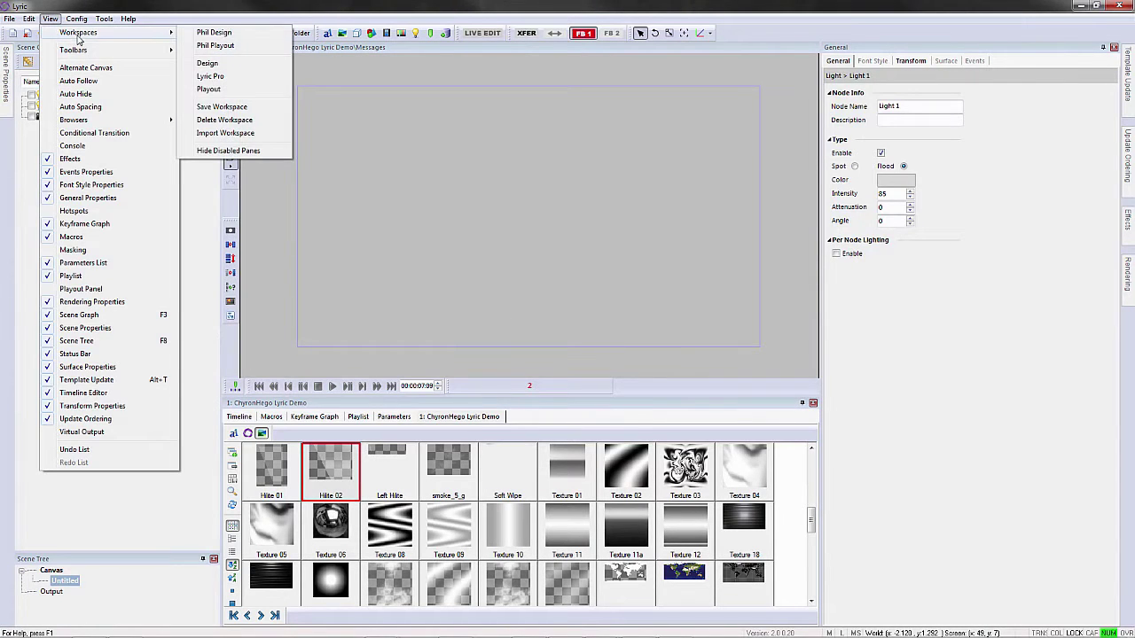
{"action": "left_click", "coordinate": [221, 107]}
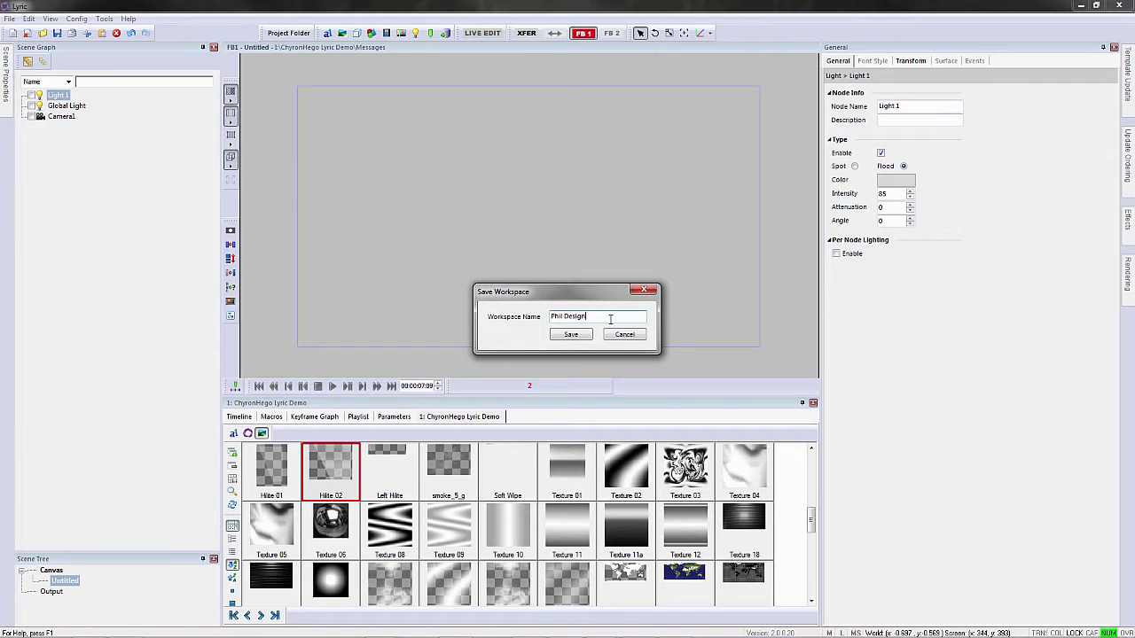
{"action": "left_click", "coordinate": [570, 334]}
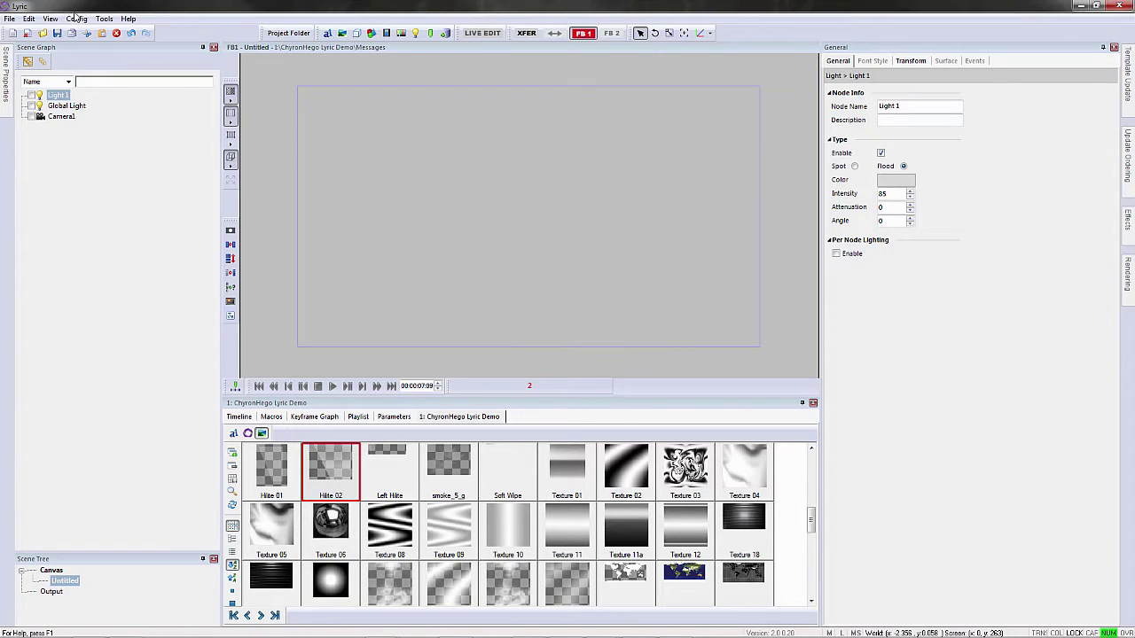
Switch to the owner's custom Playout workspace.
{"action": "left_click", "coordinate": [50, 19]}
{"action": "mouse_move", "coordinate": [56, 36]}
{"action": "left_click", "coordinate": [216, 45]}
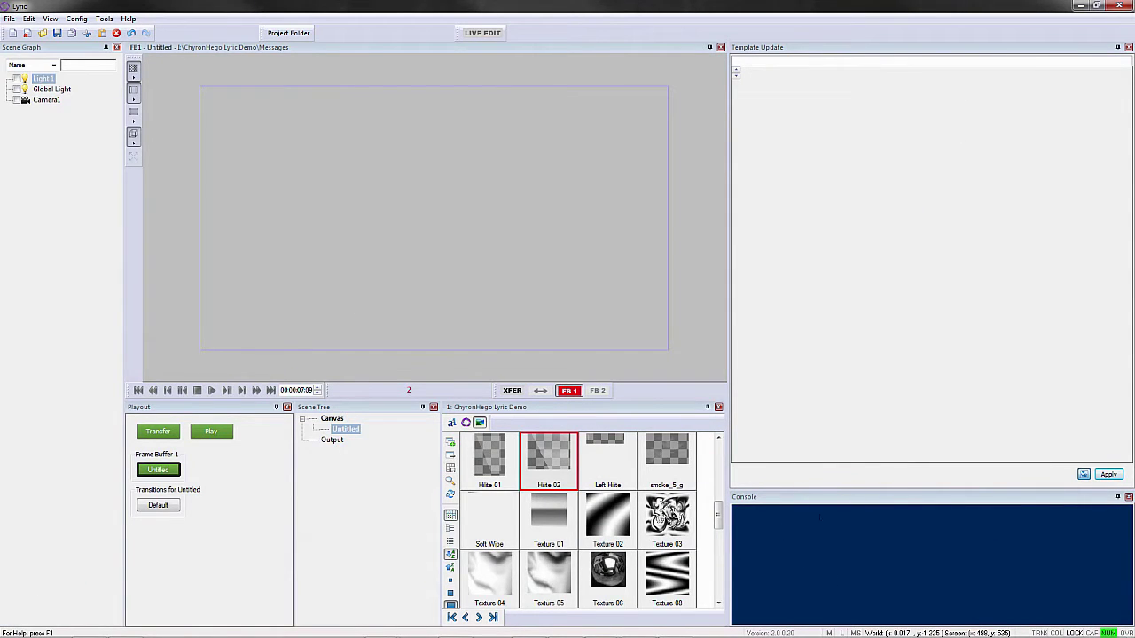
Recall the News Lower Third message and several further messages up to 3801 onto the canvas.
{"action": "left_click", "coordinate": [326, 226]}
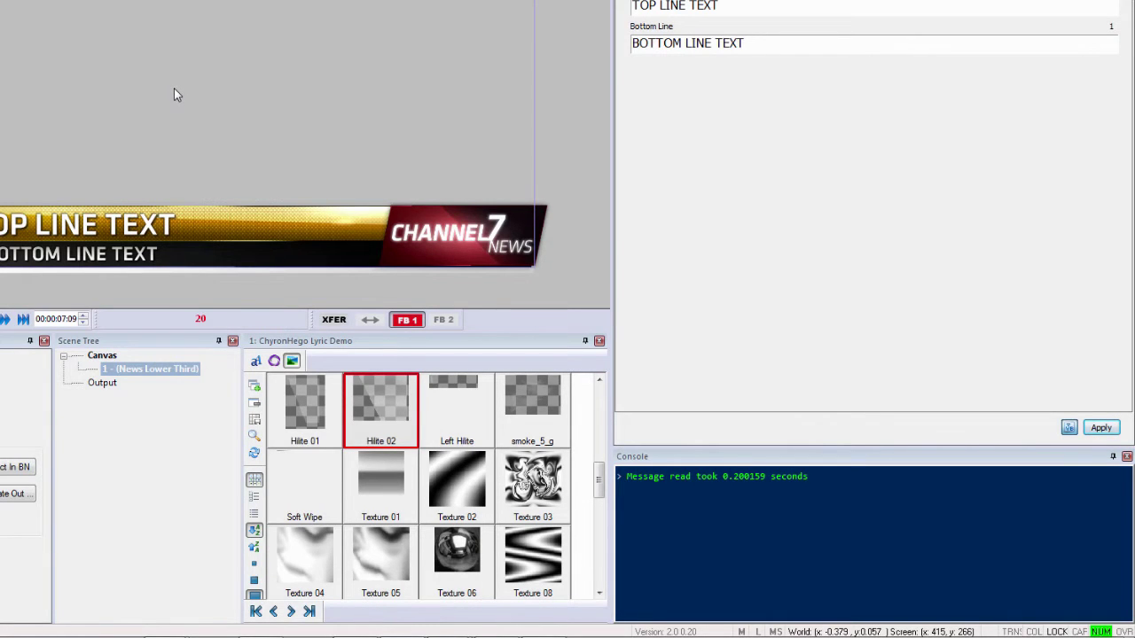
{"action": "key", "text": "asterisk"}
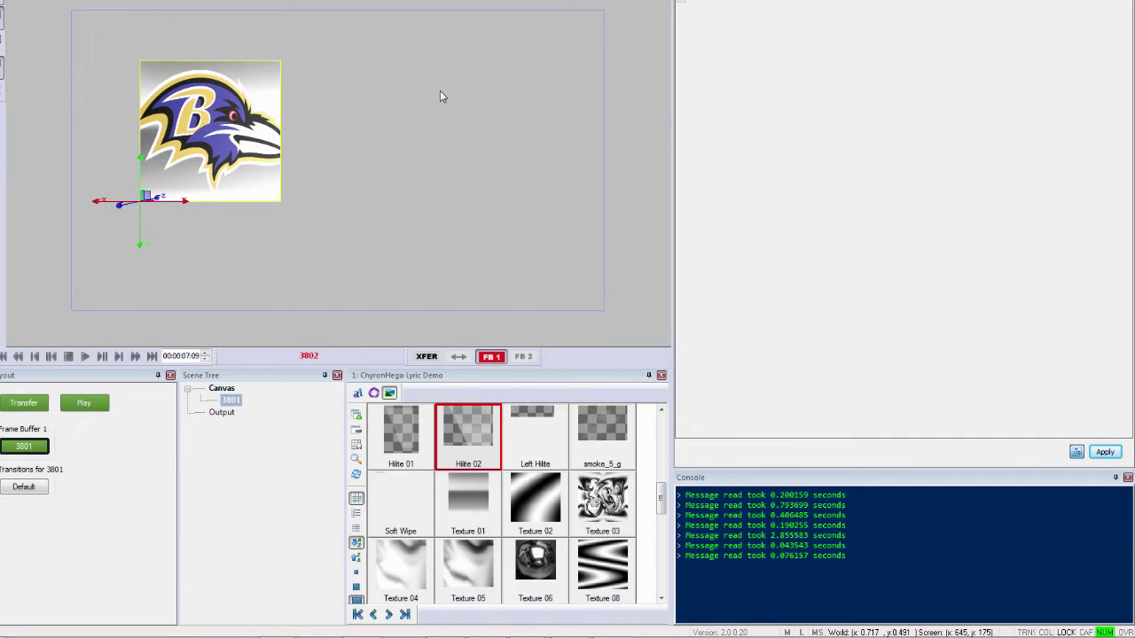
{"action": "left_click", "coordinate": [436, 108]}
Clear the canvas to a new scene, recall message 3801 again and check the console for missing assets.
{"action": "key", "text": "ctrl+n"}
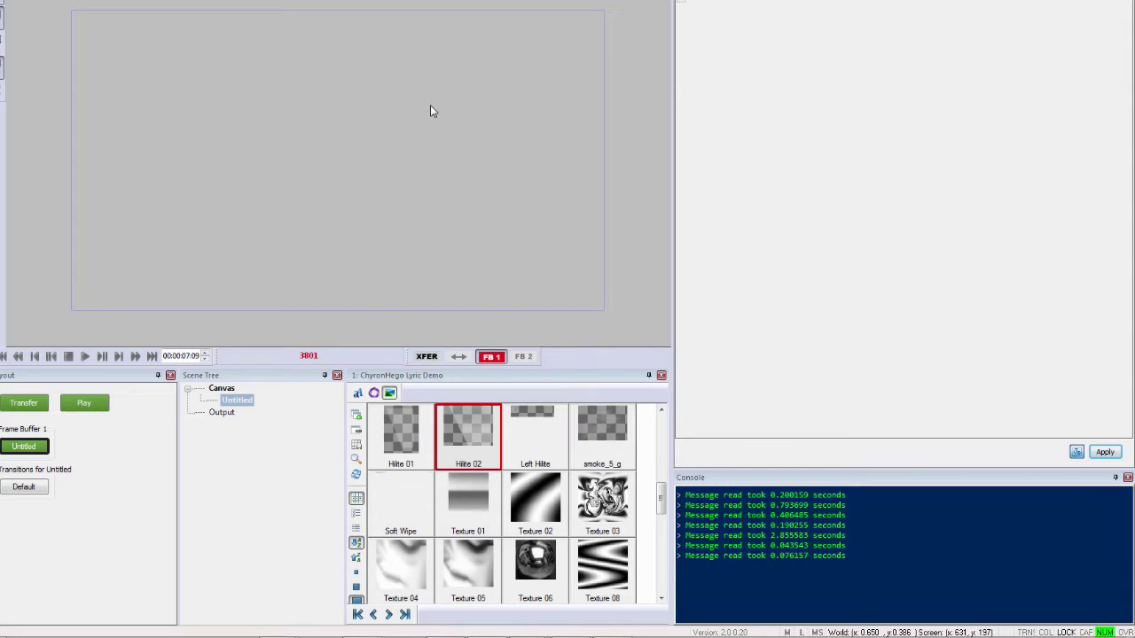
{"action": "key", "text": "Return"}
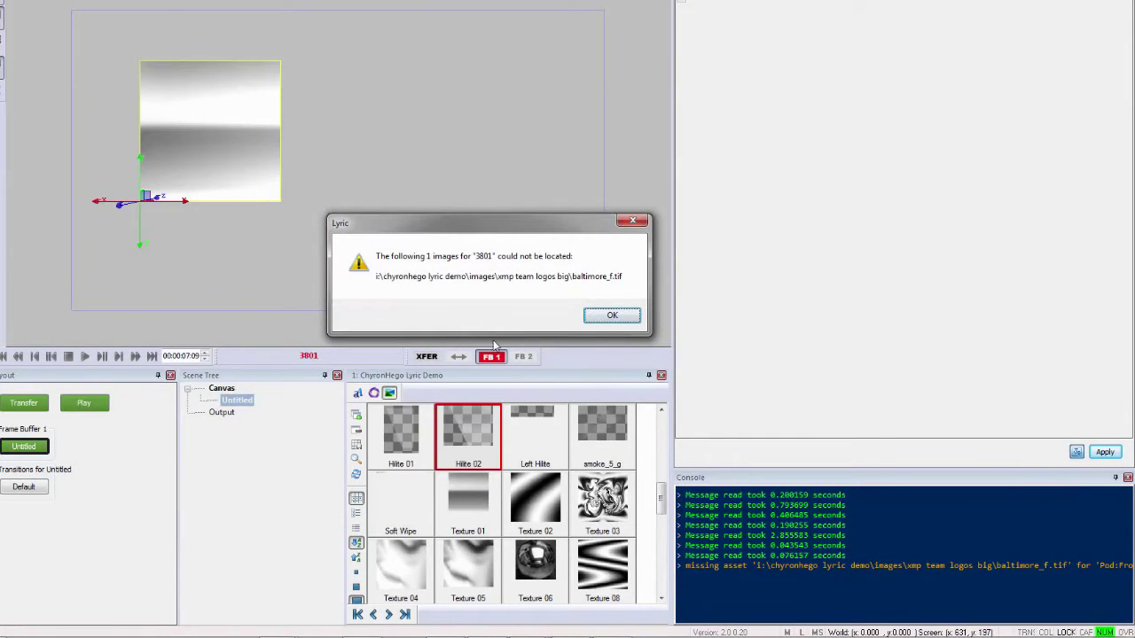
{"action": "left_click", "coordinate": [610, 316]}
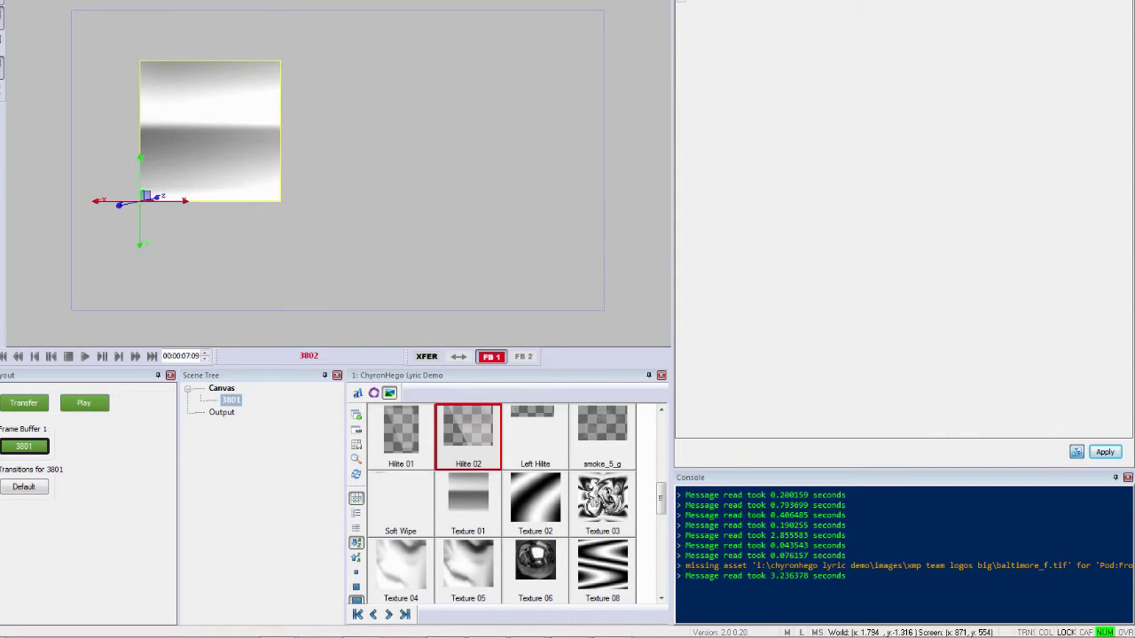
{"action": "left_click", "coordinate": [978, 565]}
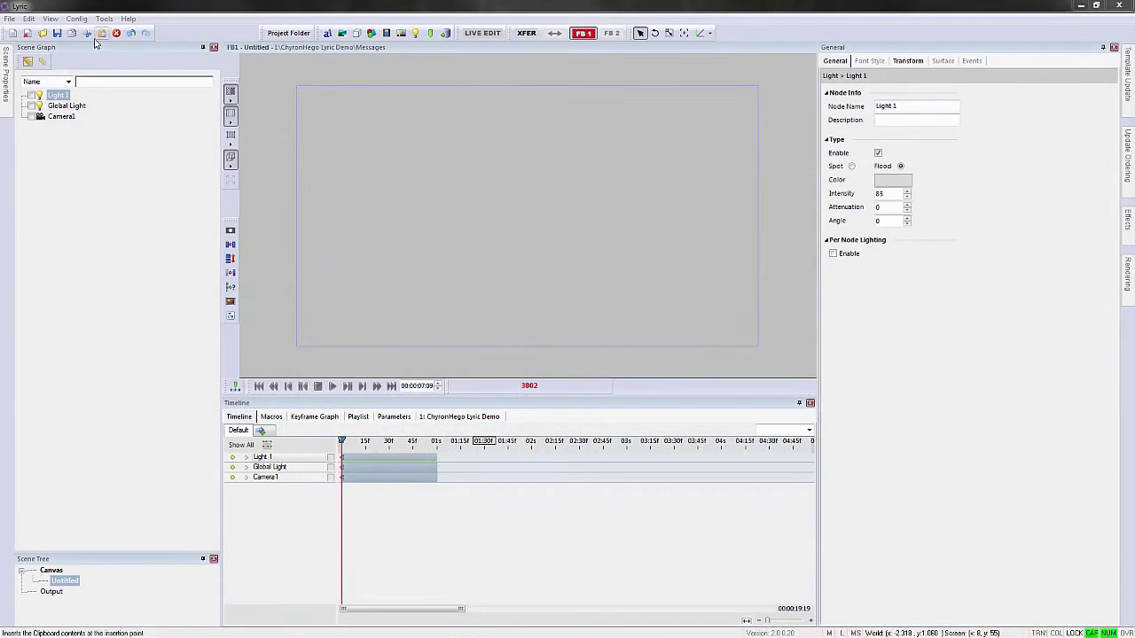
Review the default asset paths of the project folder in the preferences.
{"action": "left_click", "coordinate": [76, 19]}
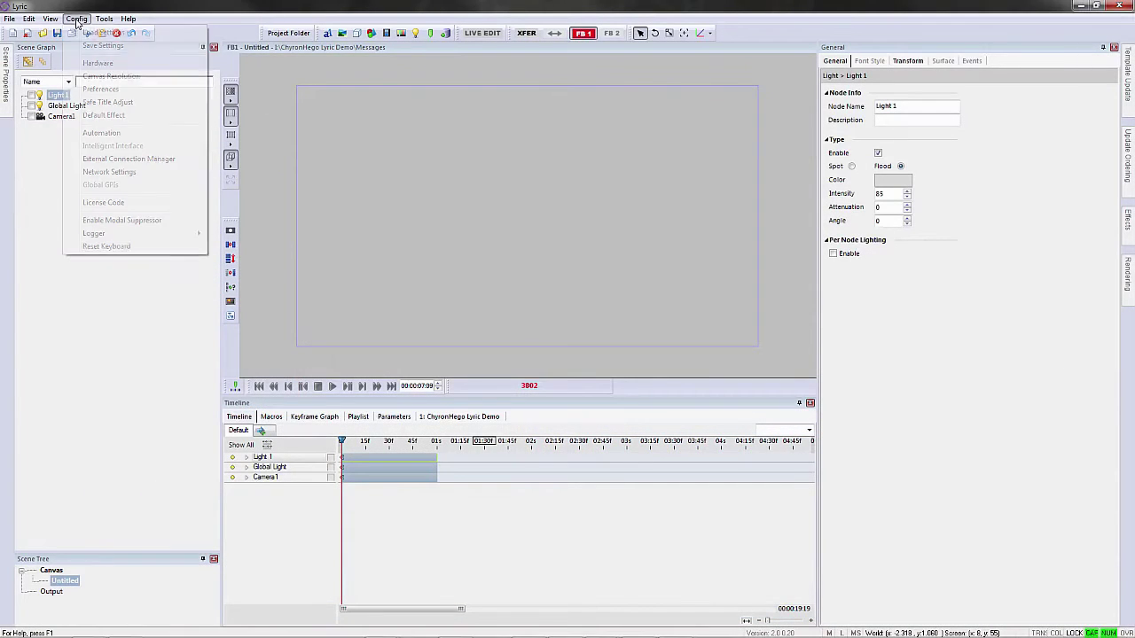
{"action": "left_click", "coordinate": [103, 89]}
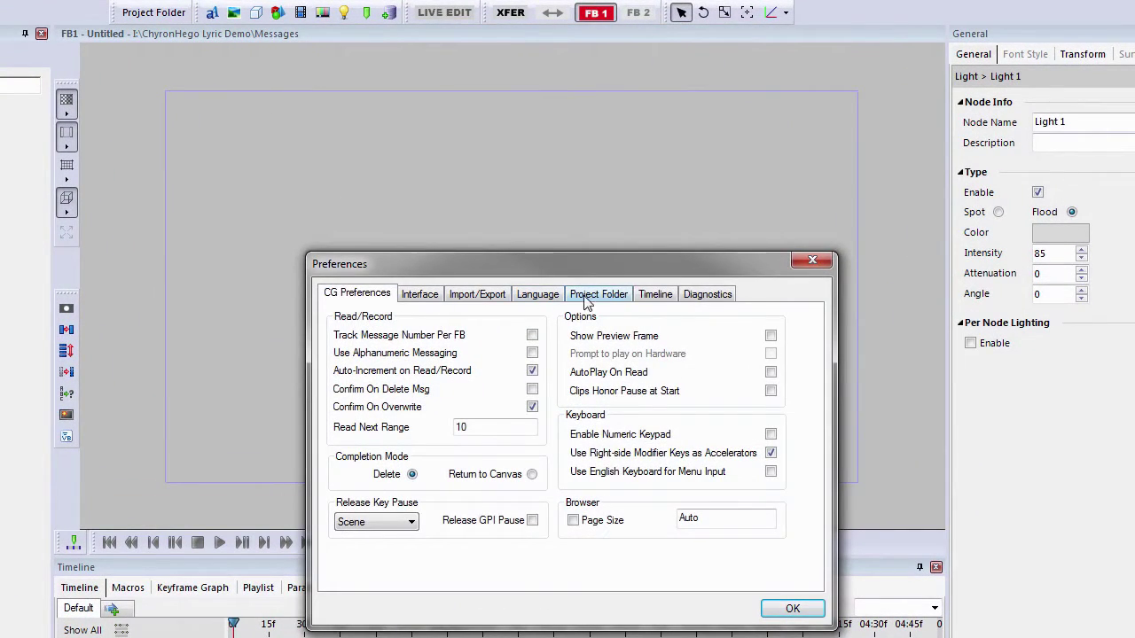
{"action": "left_click", "coordinate": [595, 272]}
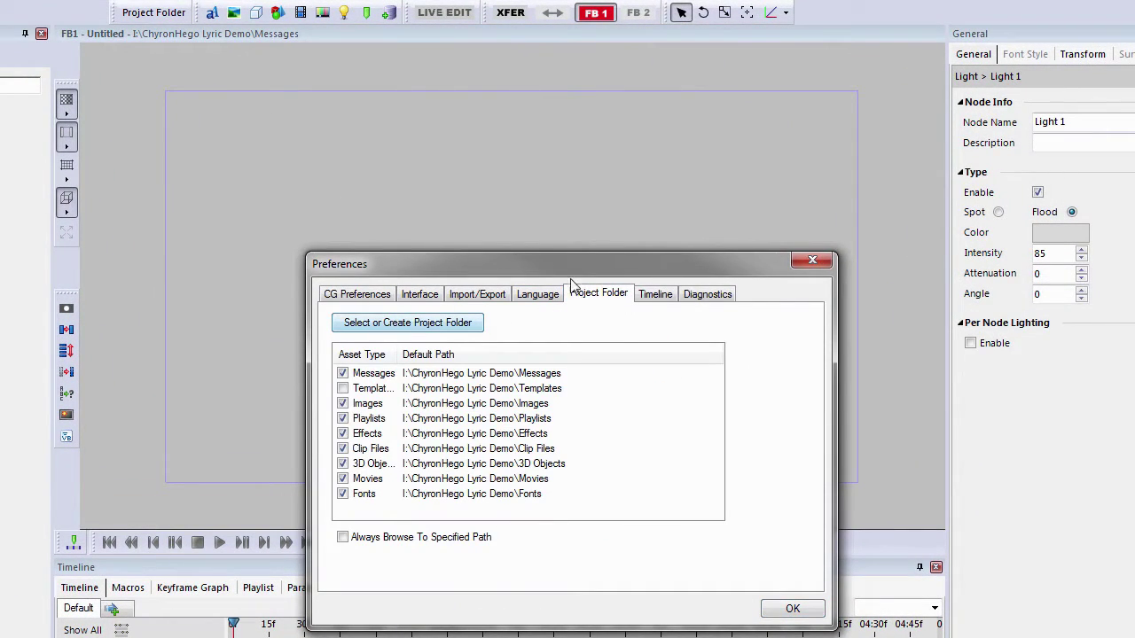
{"action": "left_click", "coordinate": [800, 609]}
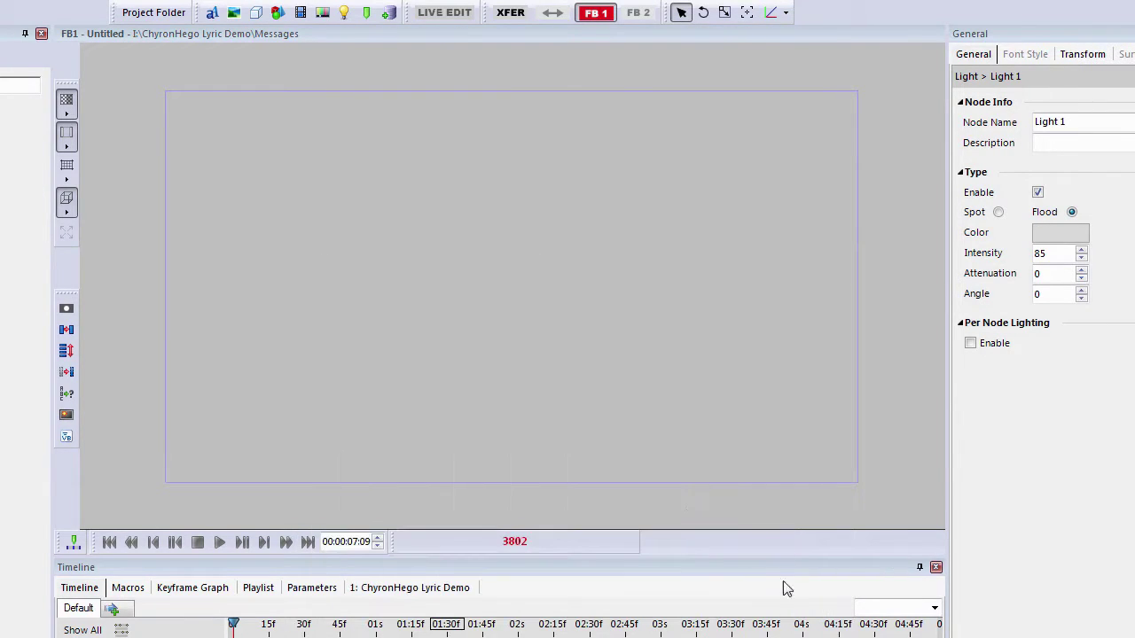
Review the default node length, default interpolation and Global Toggle Keyframe Indicator option in the timeline preferences.
{"action": "left_click", "coordinate": [163, 15]}
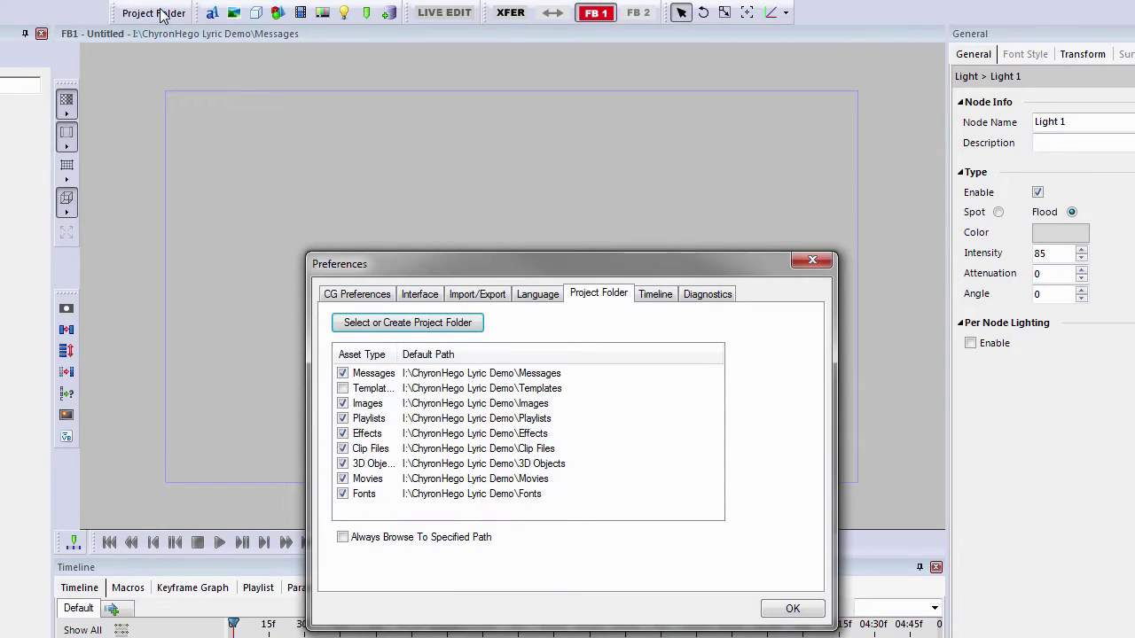
{"action": "left_click", "coordinate": [657, 296]}
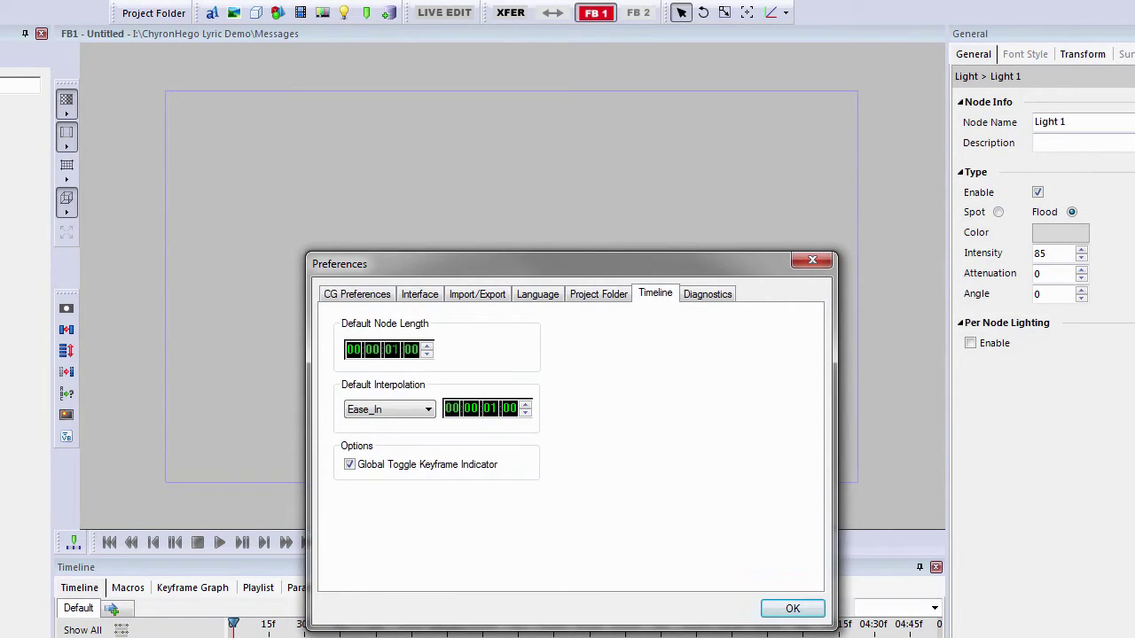
{"action": "left_click", "coordinate": [394, 349]}
{"action": "left_click", "coordinate": [399, 412]}
{"action": "left_click", "coordinate": [387, 463]}
{"action": "left_click", "coordinate": [350, 466]}
{"action": "left_click", "coordinate": [350, 466]}
{"action": "left_click", "coordinate": [792, 608]}
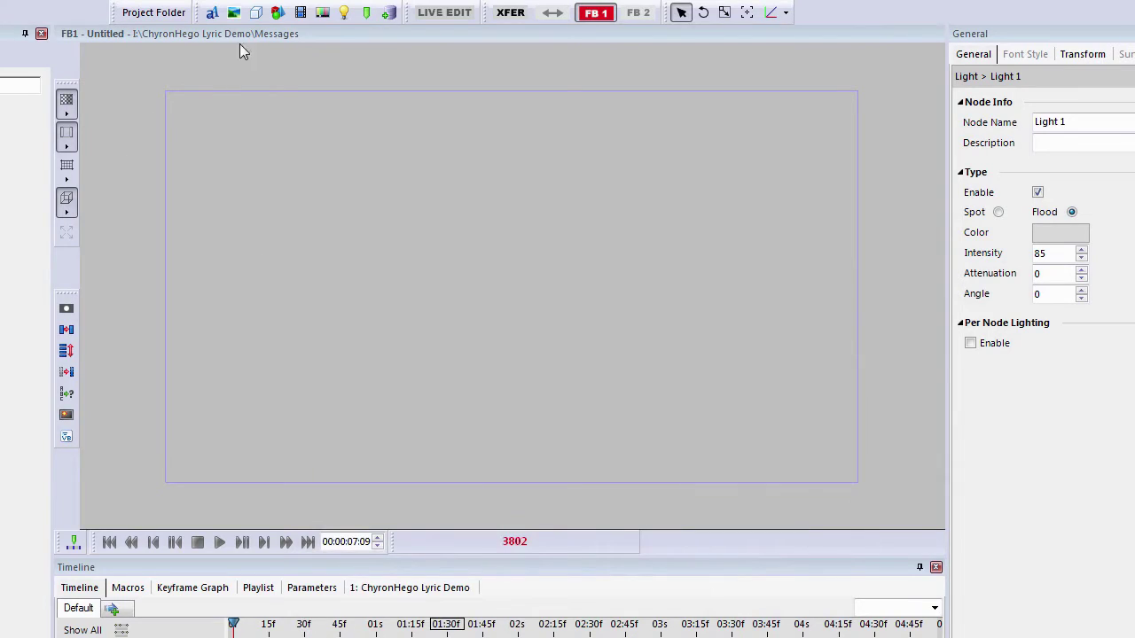
Import McDonalds.png from the Sponsor Logos folder and place it in the left half of the canvas.
{"action": "left_click", "coordinate": [233, 12]}
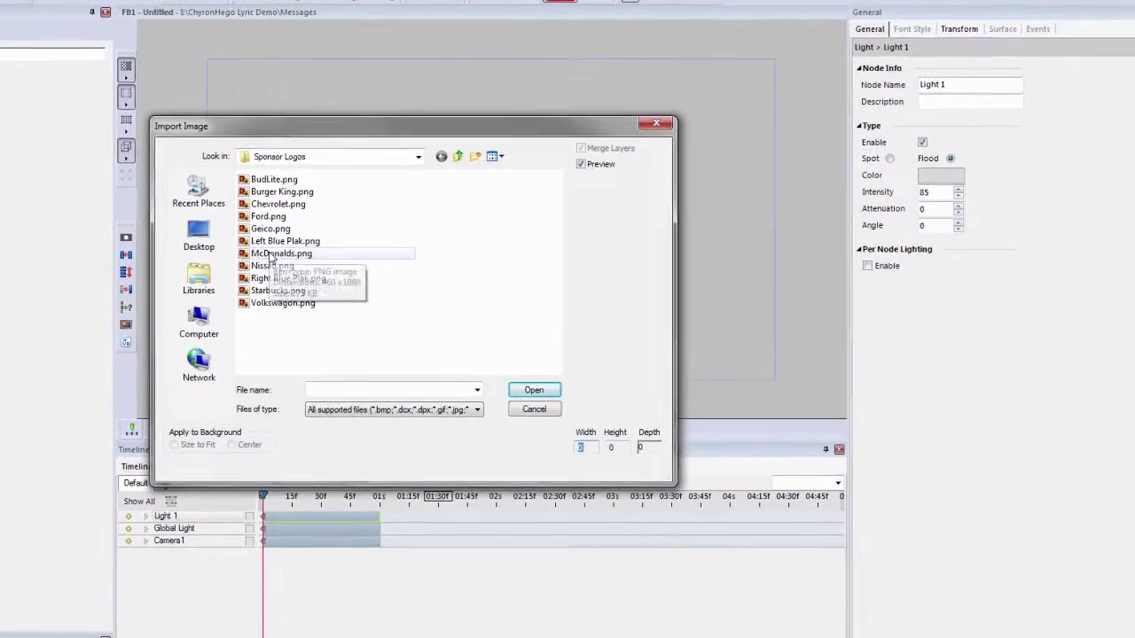
{"action": "double_click", "coordinate": [266, 295]}
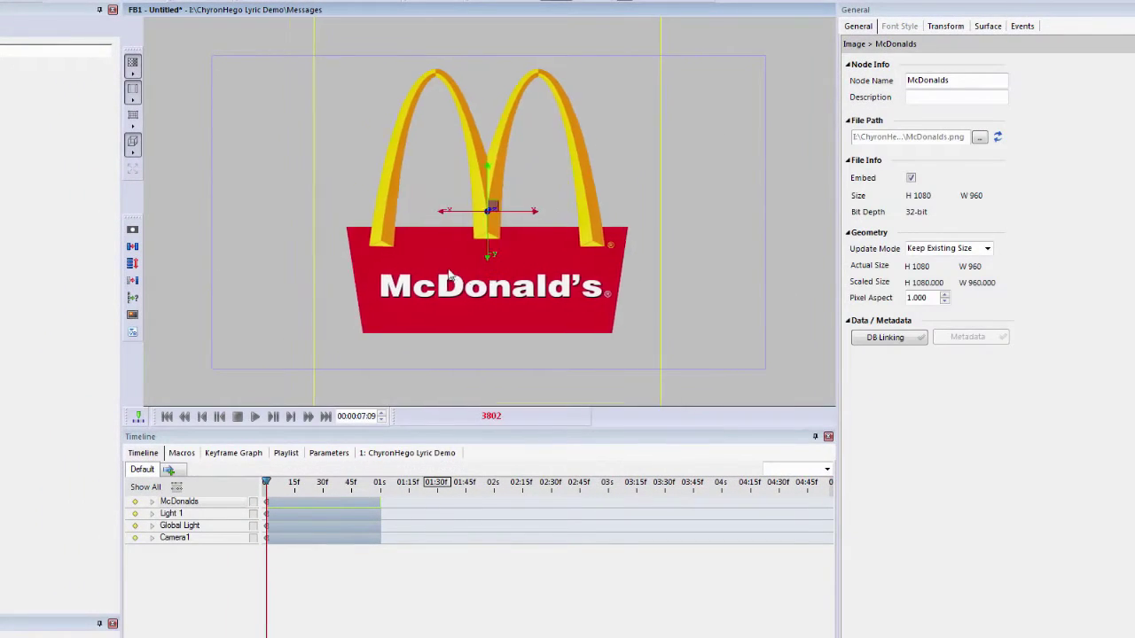
Animate the McDonalds logo from the left half at 0f to the right half of the canvas at 01s.
{"action": "left_click", "coordinate": [271, 482]}
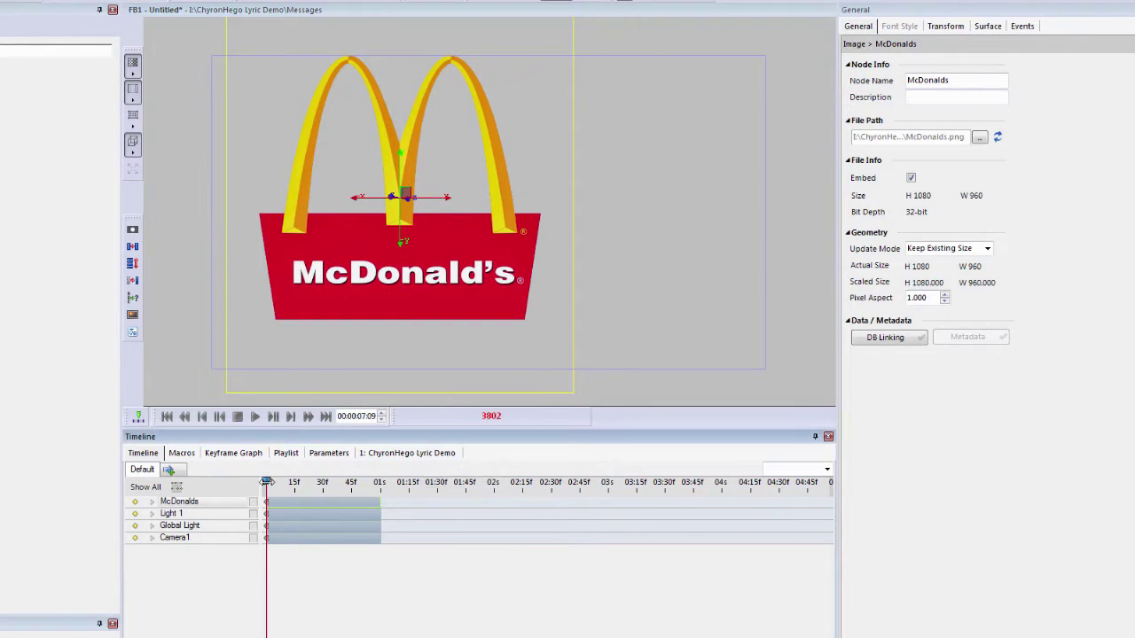
{"action": "left_click_drag", "start_coordinate": [266, 481], "coordinate": [382, 483]}
{"action": "left_click_drag", "start_coordinate": [378, 280], "coordinate": [610, 307]}
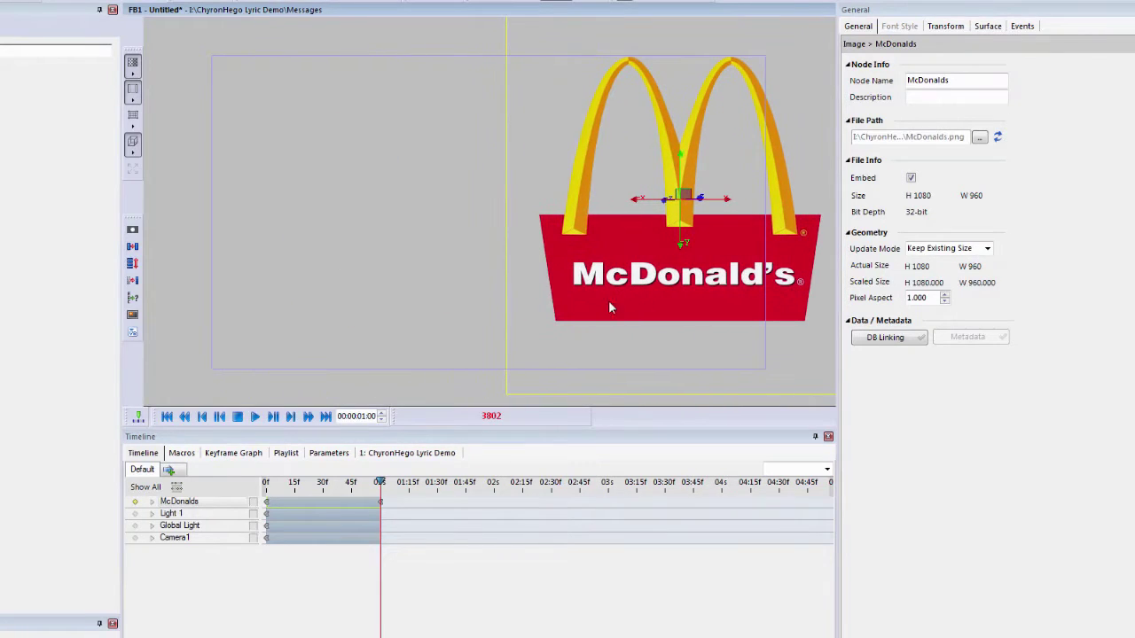
Examine the interpolation choices for the McDonalds keyframe at 01s.
{"action": "right_click", "coordinate": [382, 503]}
{"action": "mouse_move", "coordinate": [417, 611]}
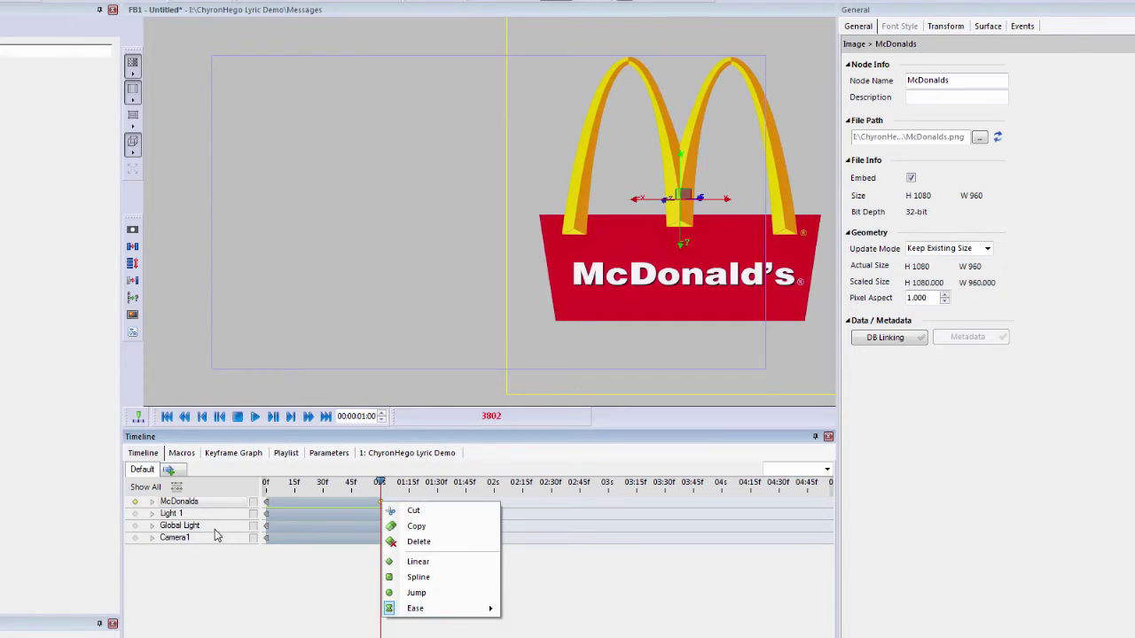
{"action": "left_click", "coordinate": [380, 486]}
Return the playhead to 0f and switch the global keyframe toggle.
{"action": "left_click_drag", "start_coordinate": [379, 485], "coordinate": [265, 485]}
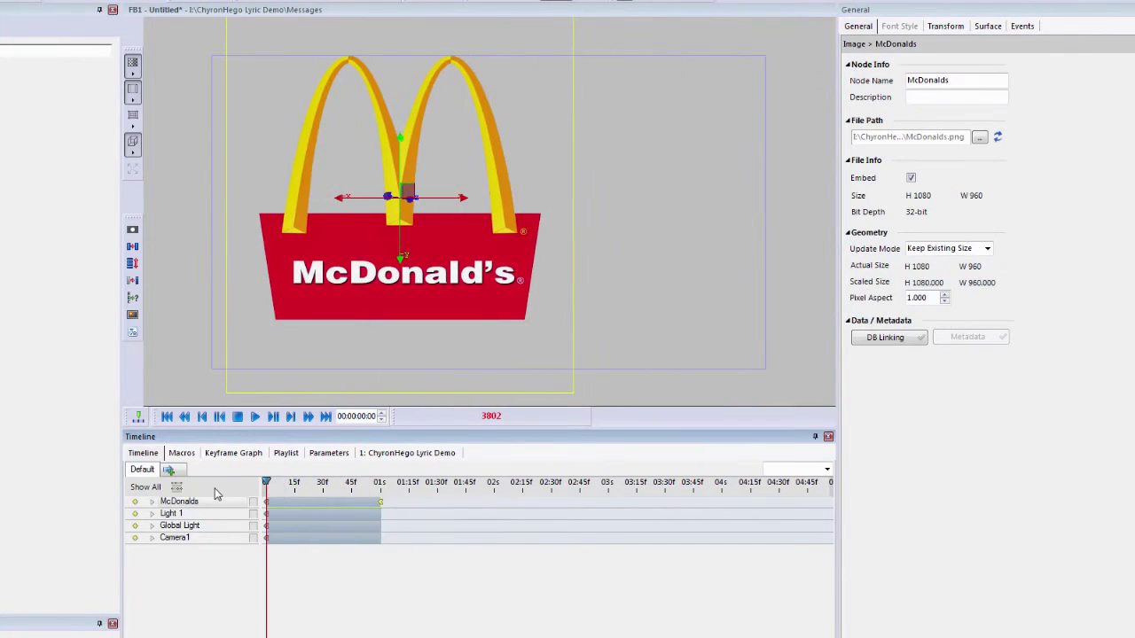
{"action": "left_click", "coordinate": [137, 419]}
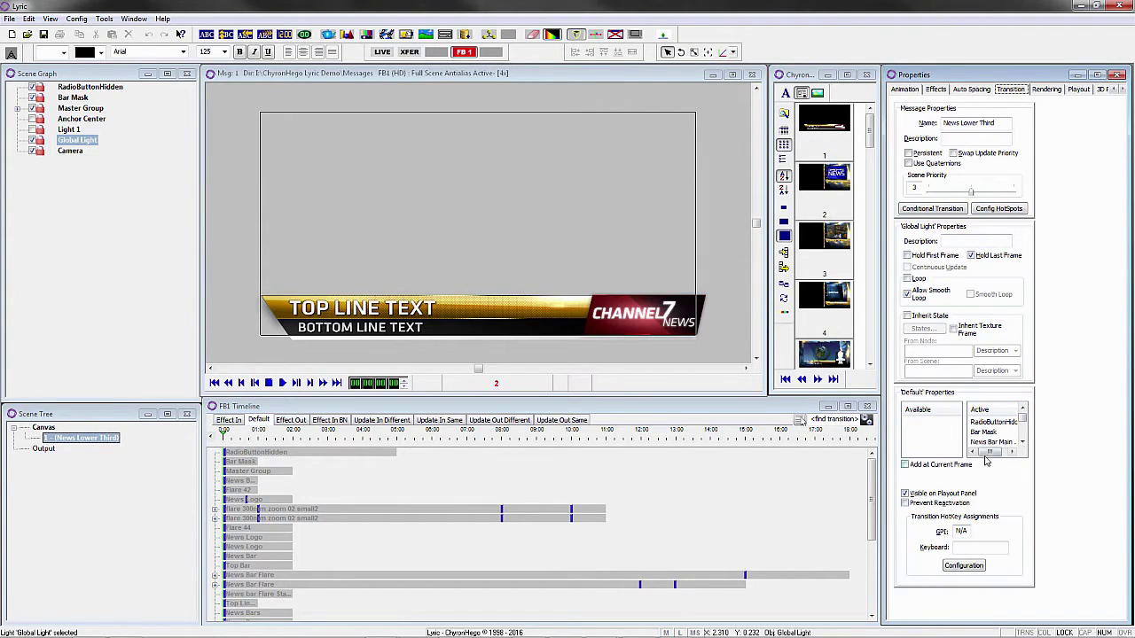
View the Effect Out and Effect In BN transitions of the News Lower Third scene in the older Lyric interface.
{"action": "left_click", "coordinate": [290, 420]}
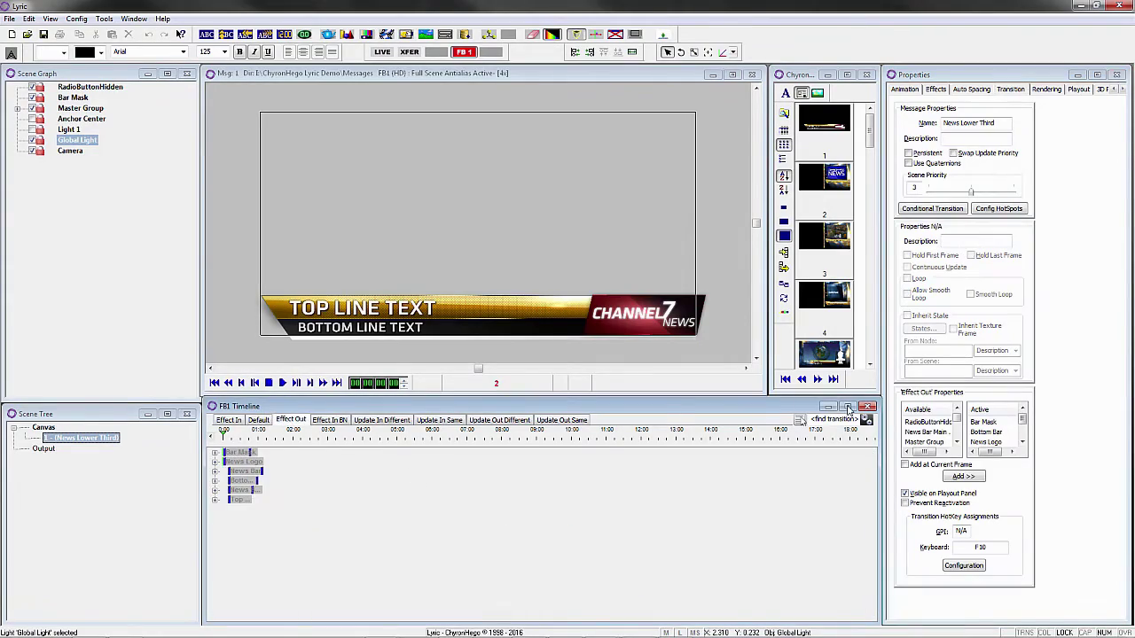
{"action": "left_click", "coordinate": [329, 421]}
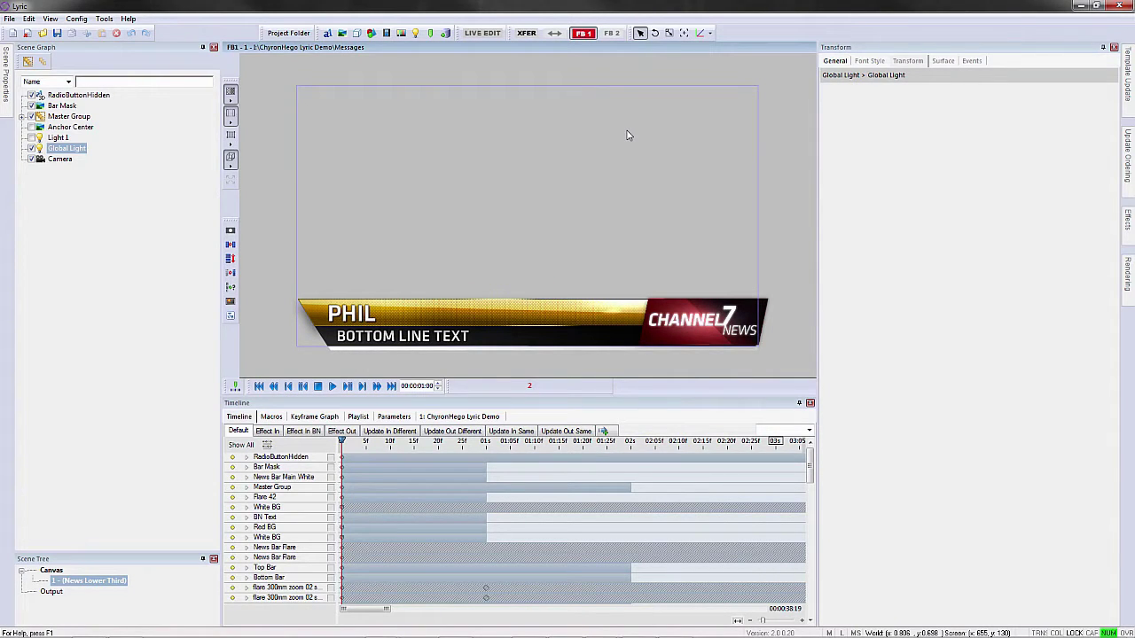
Examine the scene properties of the News Lower Third, including its Priority, Background, Preview Frame and Rendering sections.
{"action": "left_click", "coordinate": [7, 79]}
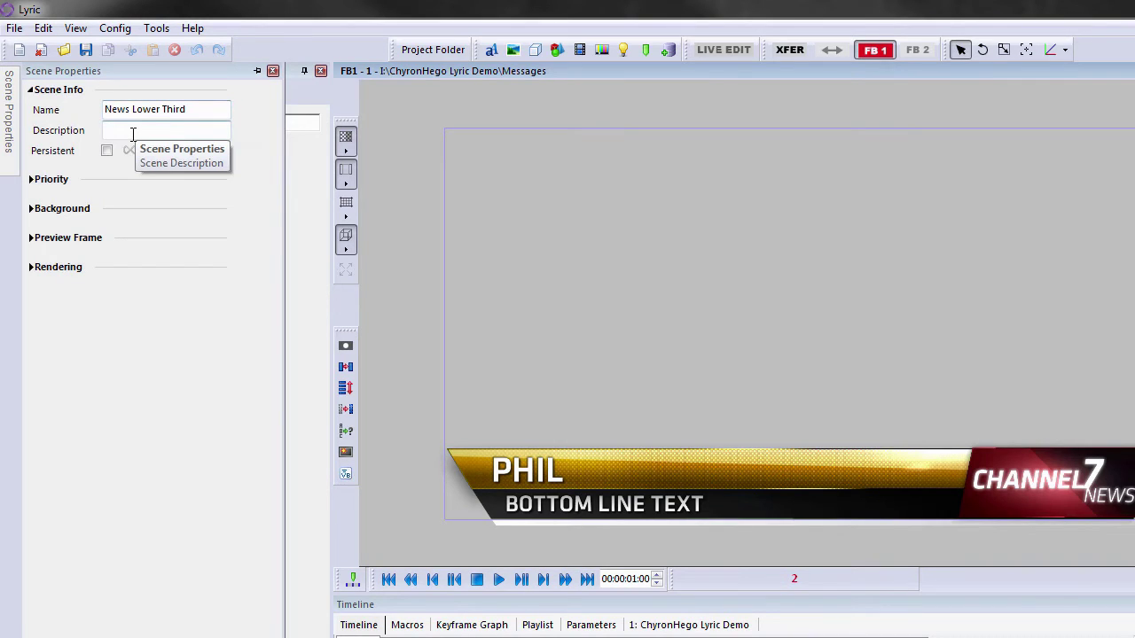
{"action": "left_click", "coordinate": [36, 181]}
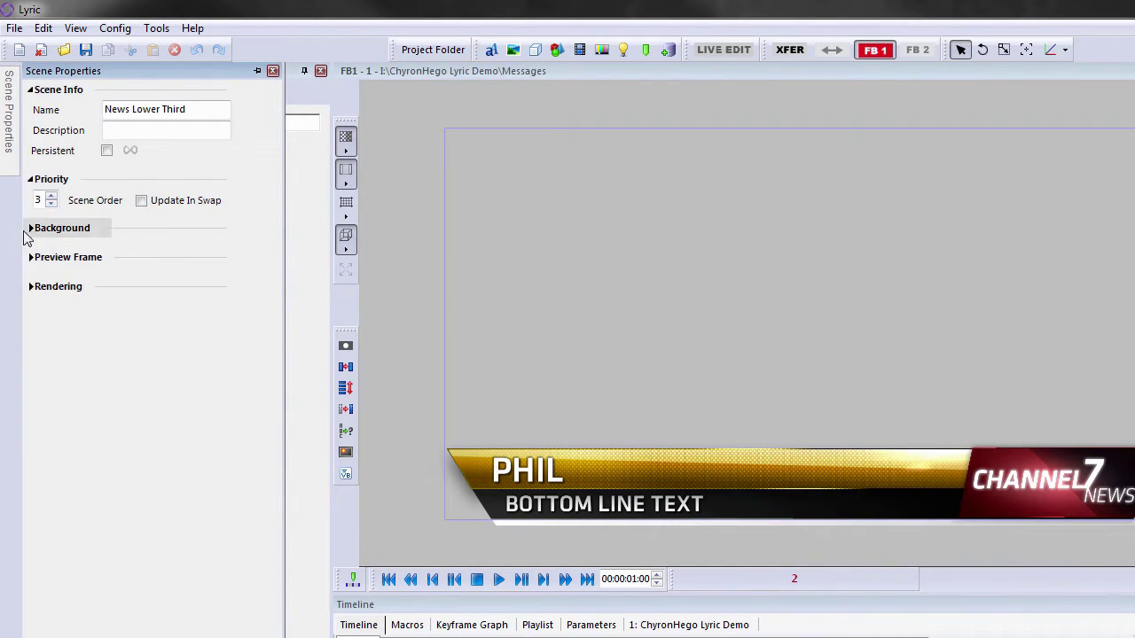
{"action": "left_click", "coordinate": [30, 228]}
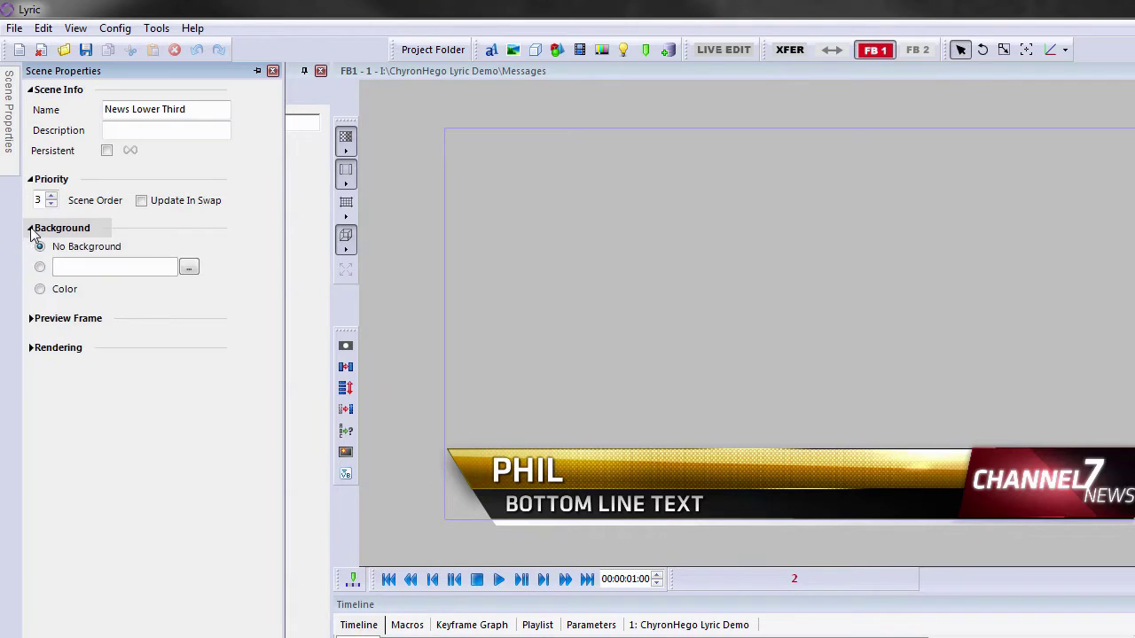
{"action": "left_click", "coordinate": [34, 320]}
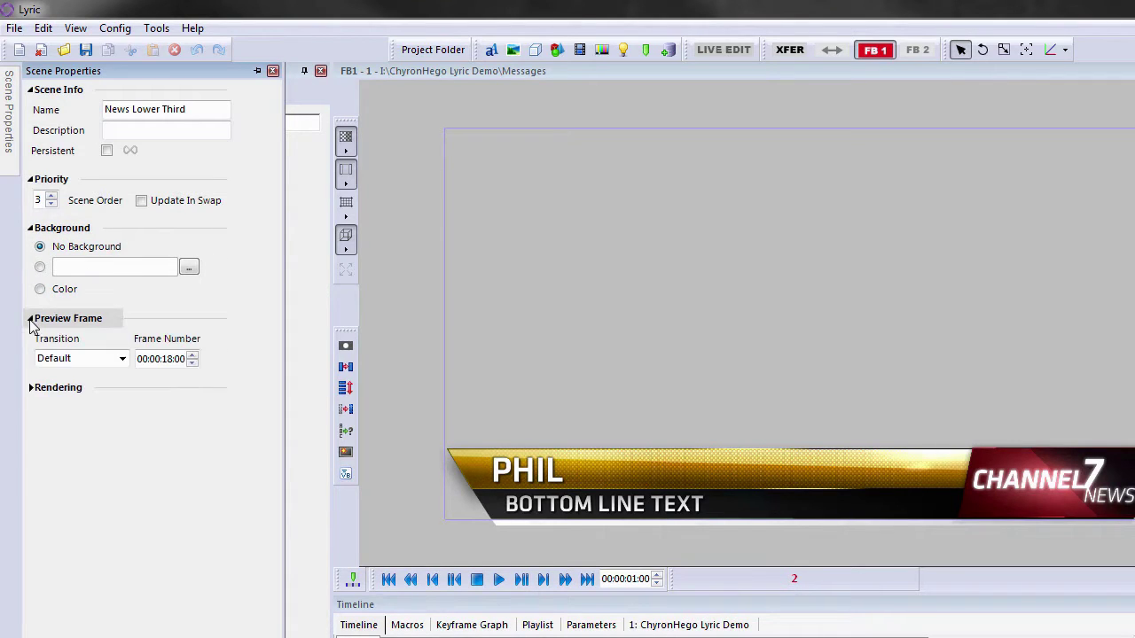
{"action": "left_click", "coordinate": [30, 389]}
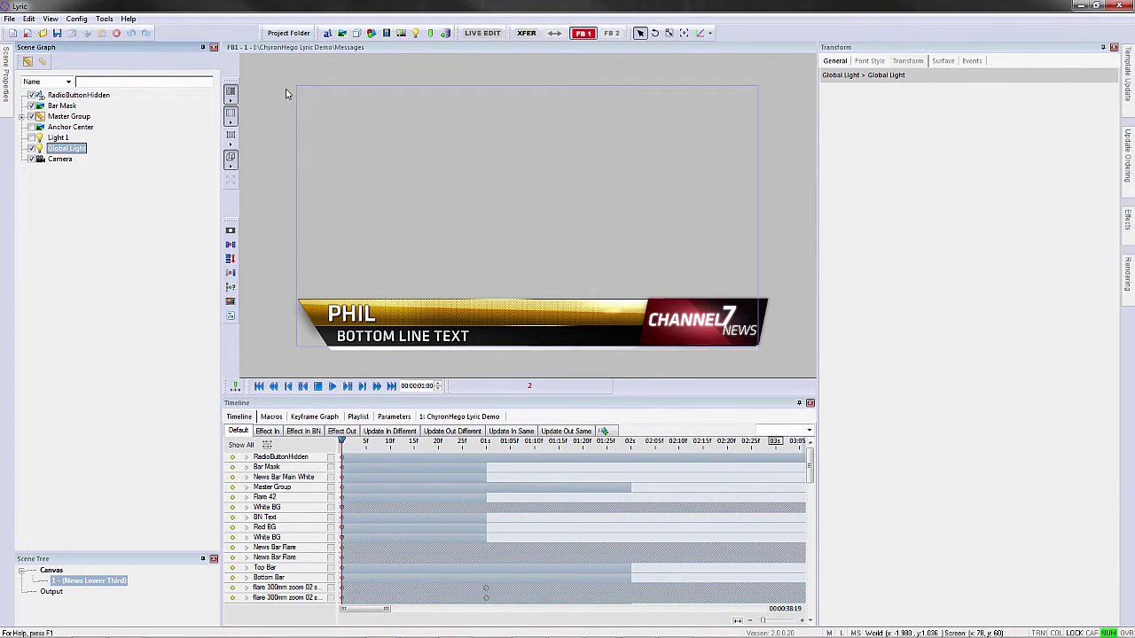
Start a new message, add a 3D cube and move it to the upper-left area of the canvas, about X -1.356, Y 0.492.
{"action": "key", "text": "ctrl+n"}
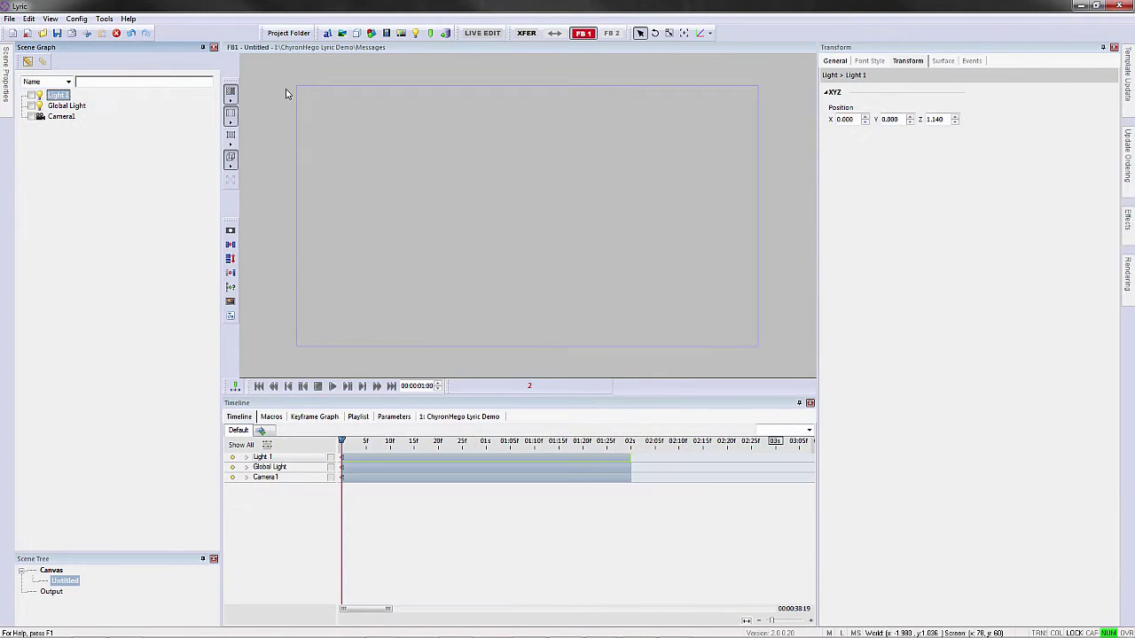
{"action": "left_click", "coordinate": [372, 34]}
{"action": "double_click", "coordinate": [572, 250]}
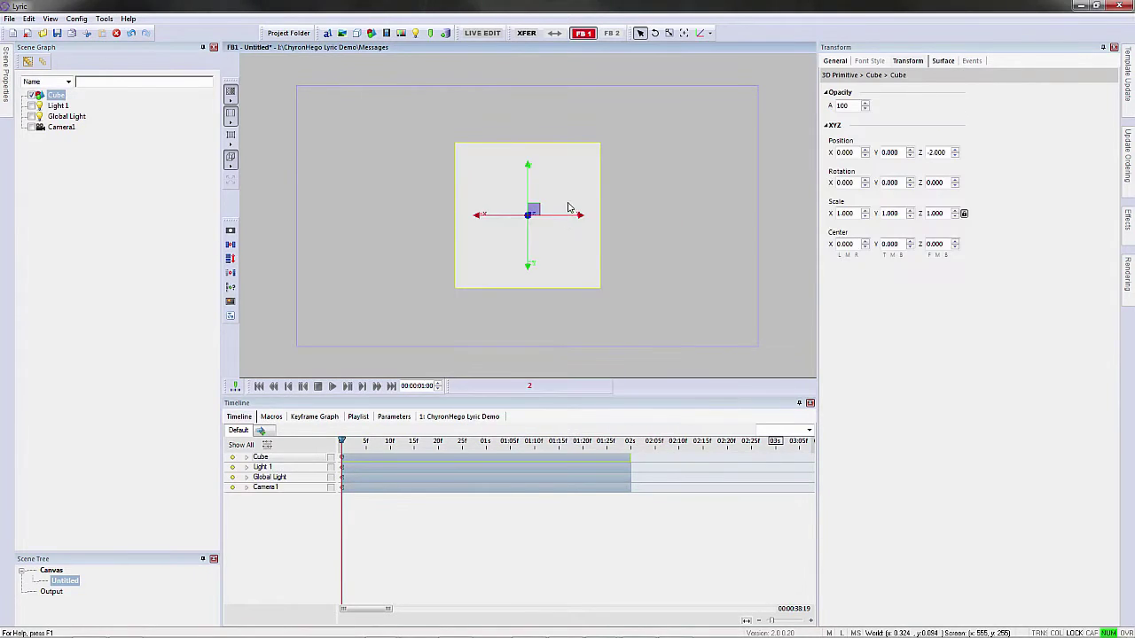
{"action": "left_click_drag", "start_coordinate": [565, 203], "coordinate": [404, 149]}
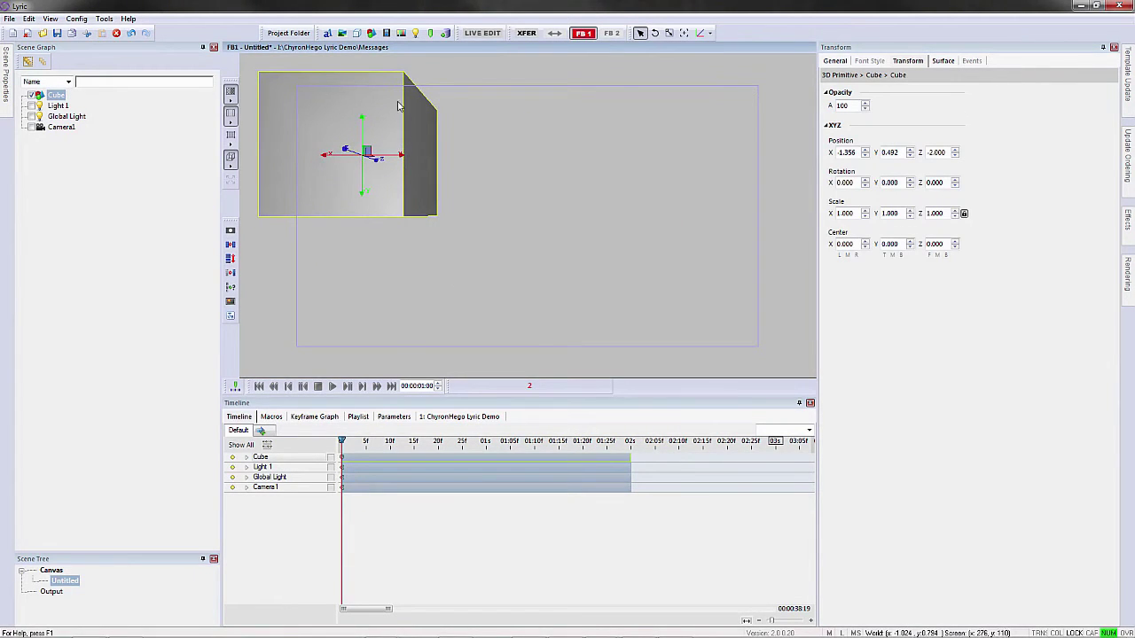
Import the Nissan.png logo and move it to the right half of the canvas, at about X 1.110, Y 0.145.
{"action": "left_click", "coordinate": [342, 34]}
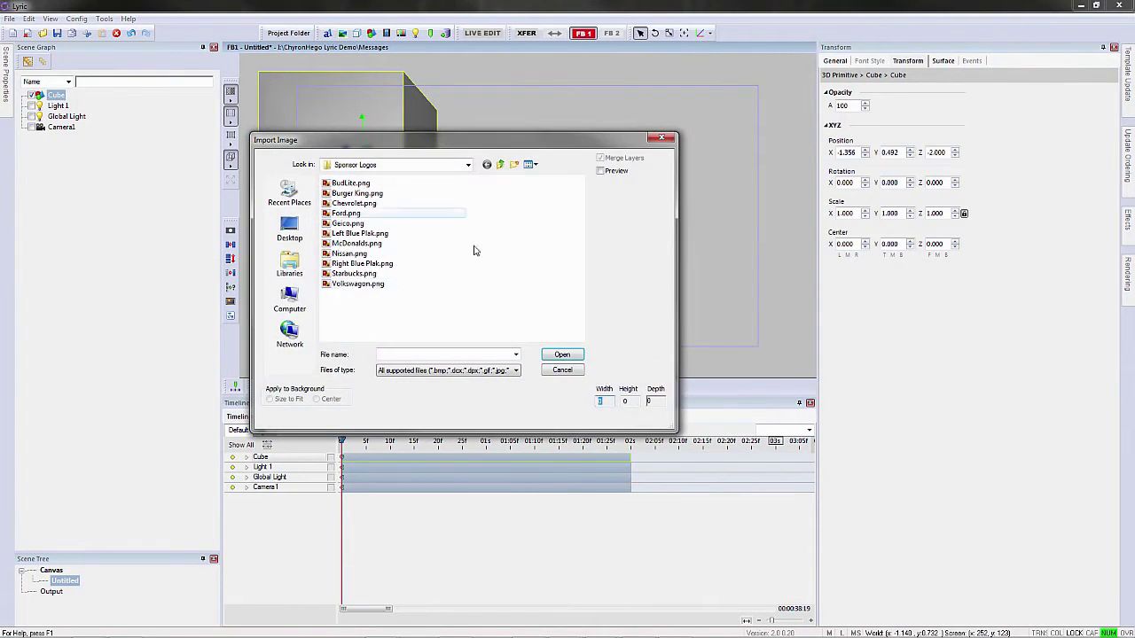
{"action": "left_click", "coordinate": [344, 254]}
{"action": "double_click", "coordinate": [344, 255]}
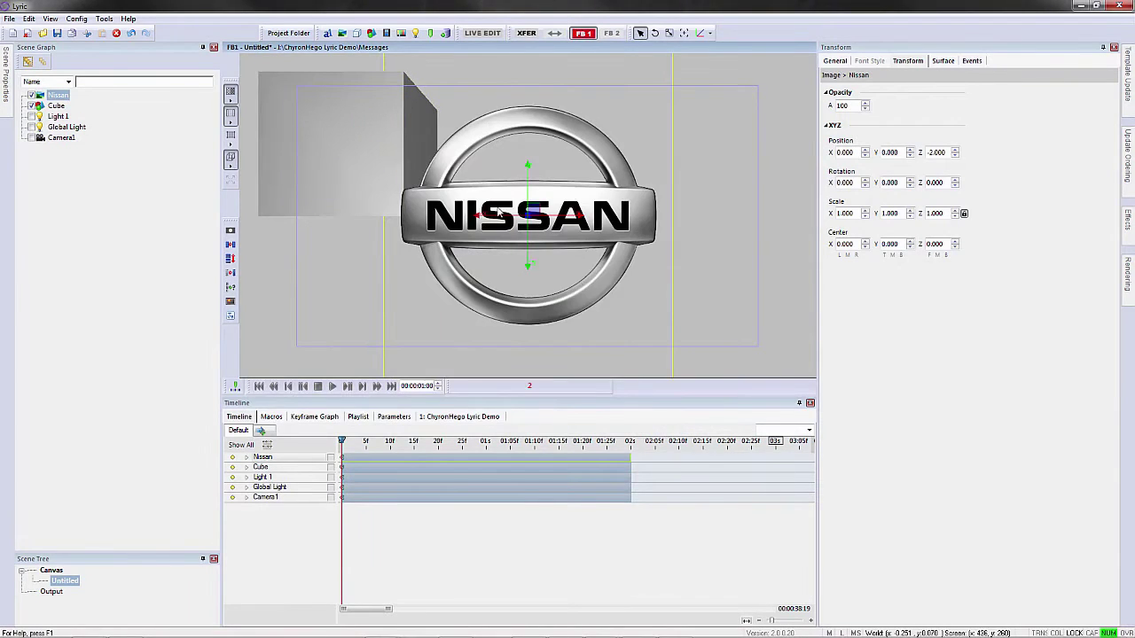
{"action": "left_click_drag", "start_coordinate": [499, 211], "coordinate": [635, 193]}
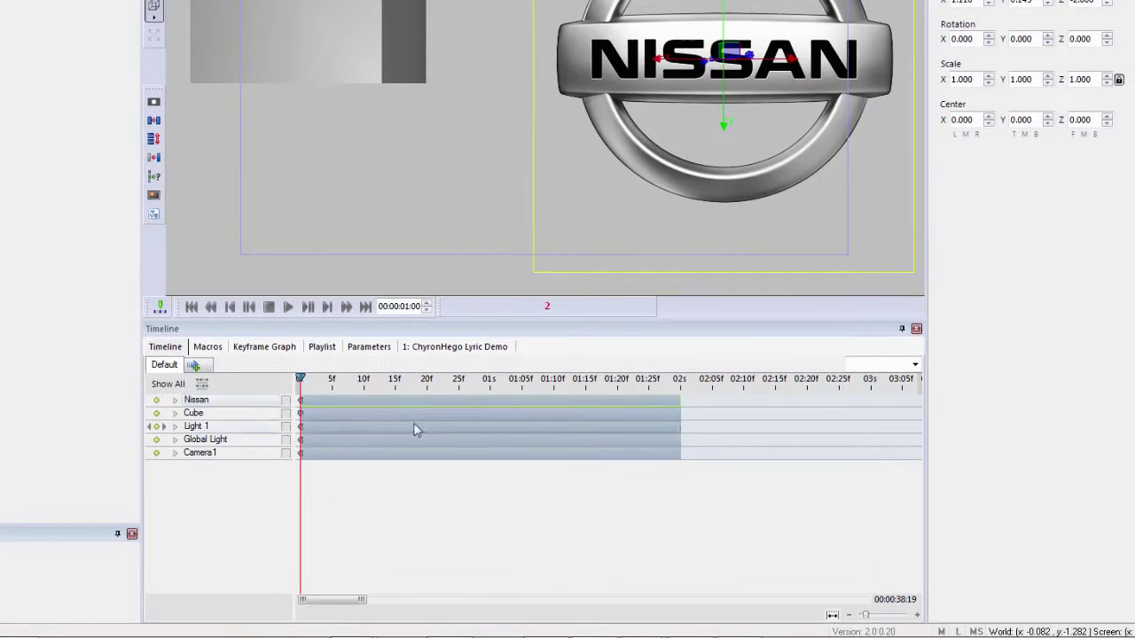
Inspect the individual properties of the Nissan track, and compare the timeline ruler in Frames and in Timecode.
{"action": "left_click", "coordinate": [175, 401]}
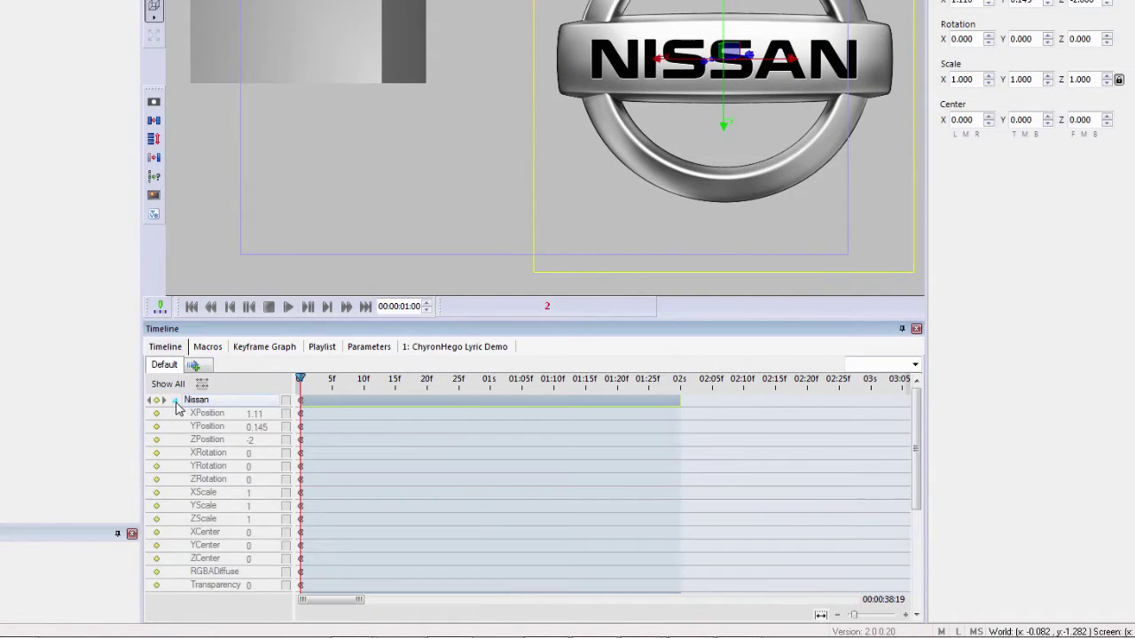
{"action": "left_click", "coordinate": [175, 402]}
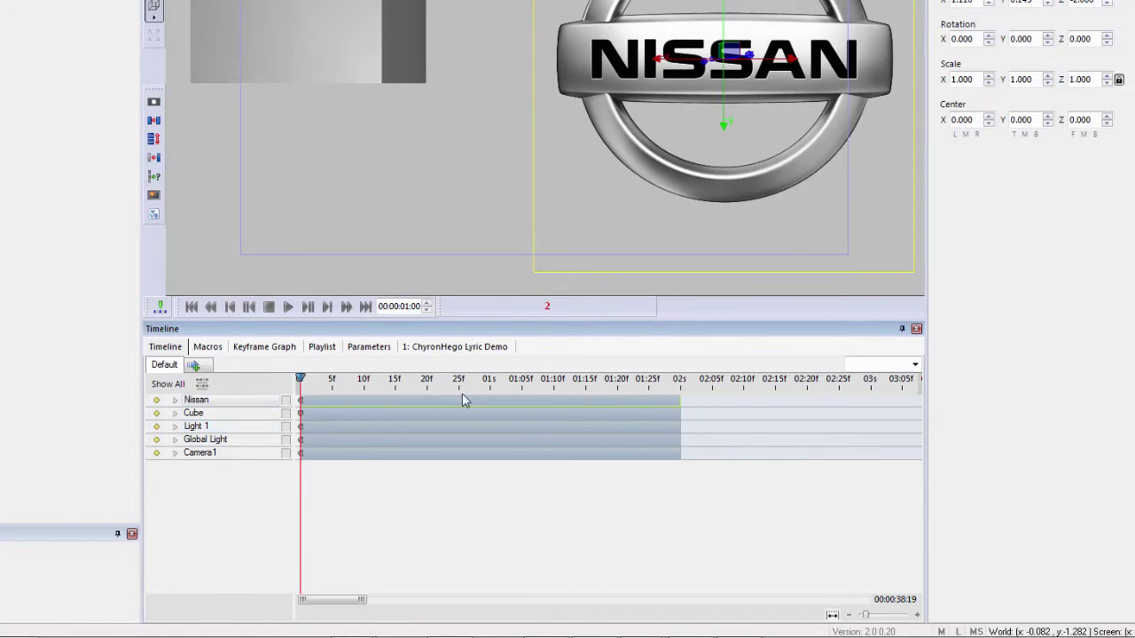
{"action": "right_click", "coordinate": [575, 383]}
{"action": "left_click", "coordinate": [613, 389]}
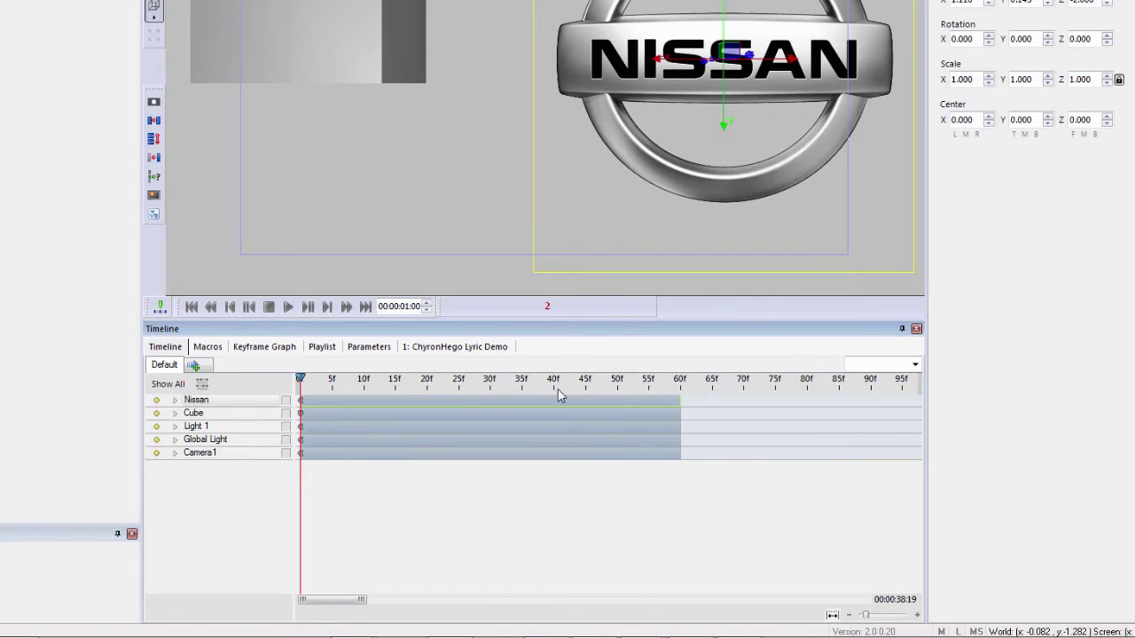
{"action": "right_click", "coordinate": [593, 387]}
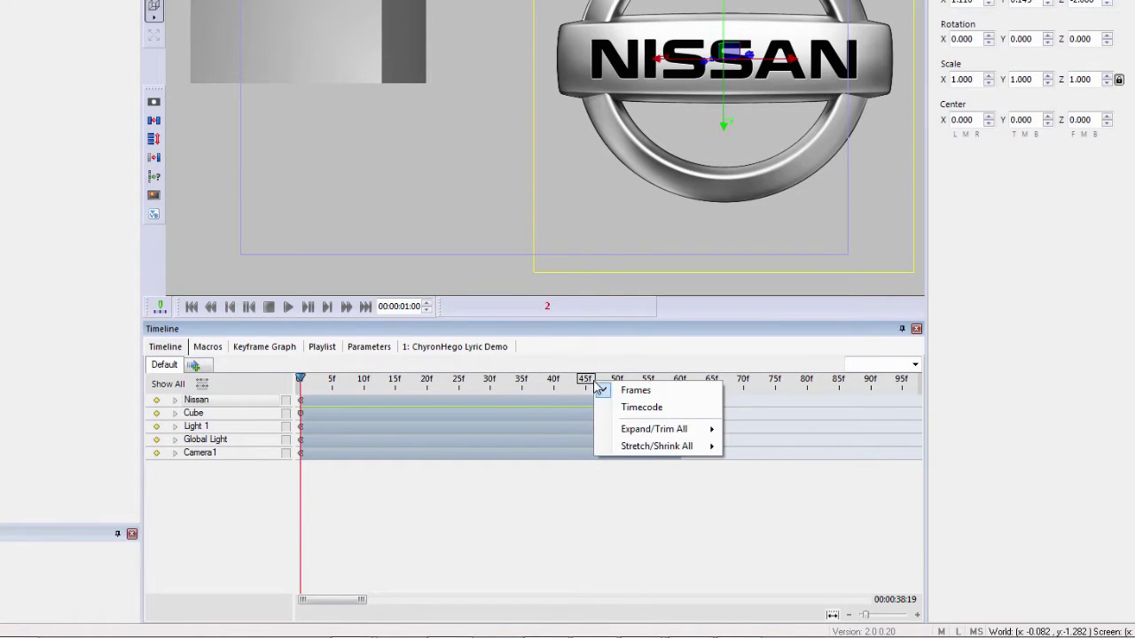
{"action": "left_click", "coordinate": [633, 399]}
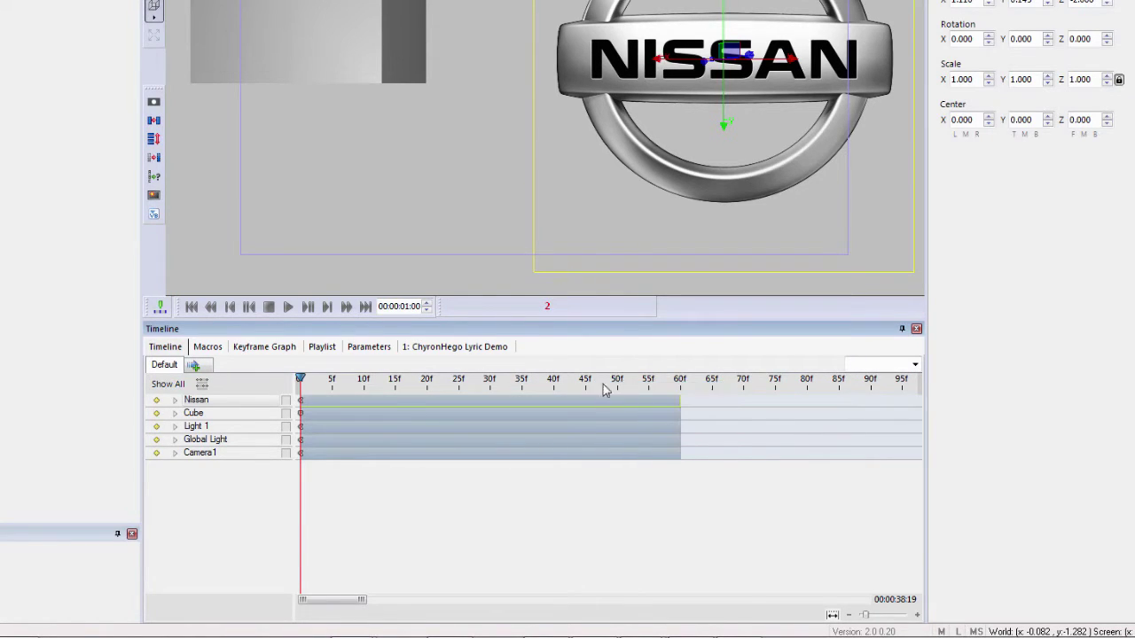
{"action": "right_click", "coordinate": [604, 388]}
{"action": "left_click", "coordinate": [632, 408]}
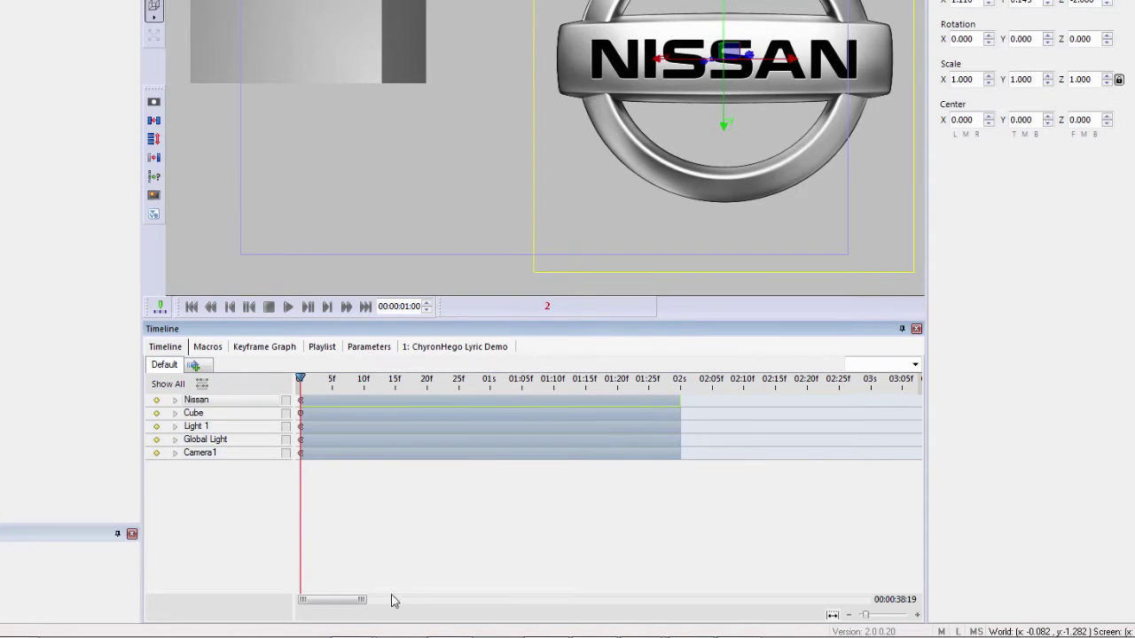
Adjust the timeline's range to 00:00:04:23 and zoom so almost the whole range is visible, keeping the ruler in Timecode.
{"action": "left_click_drag", "start_coordinate": [367, 605], "coordinate": [407, 612]}
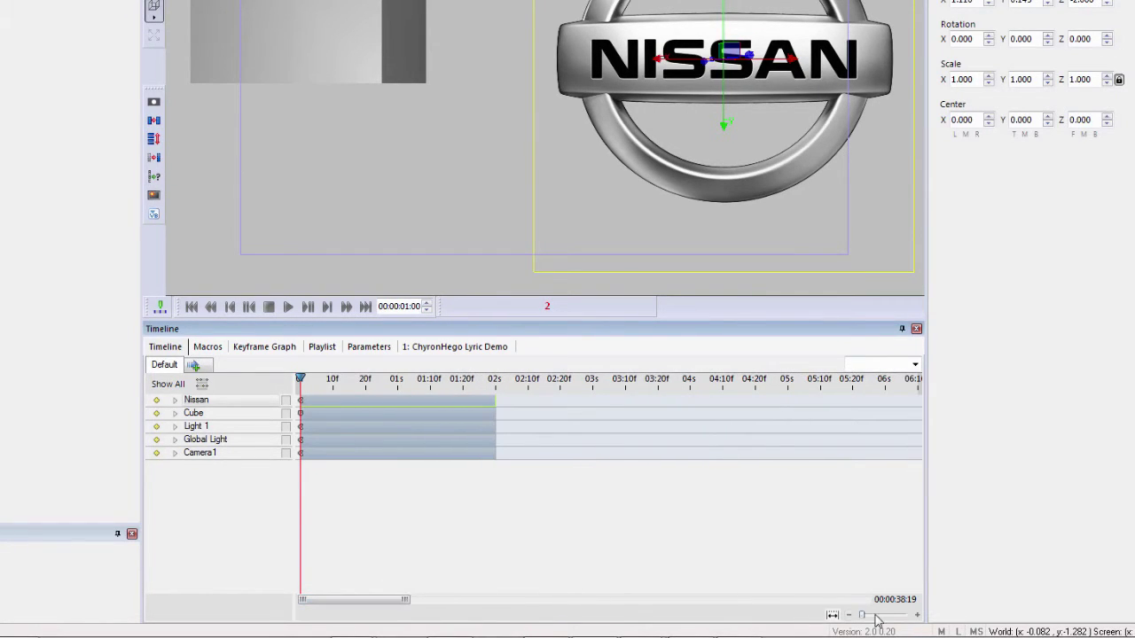
{"action": "left_click_drag", "start_coordinate": [861, 615], "coordinate": [929, 591]}
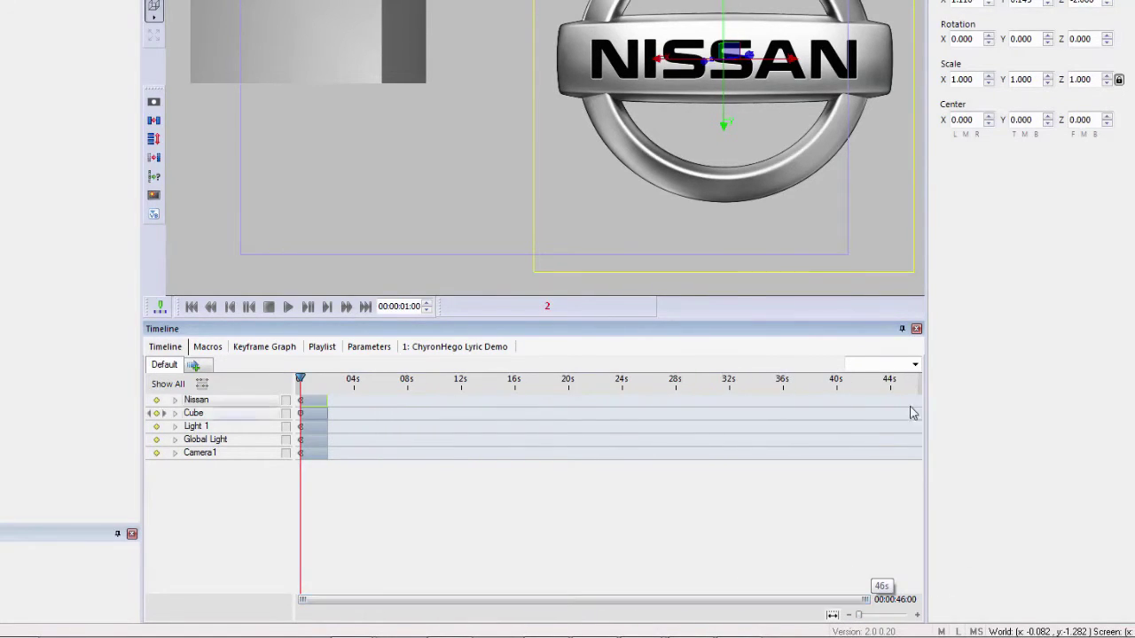
{"action": "right_click", "coordinate": [860, 380]}
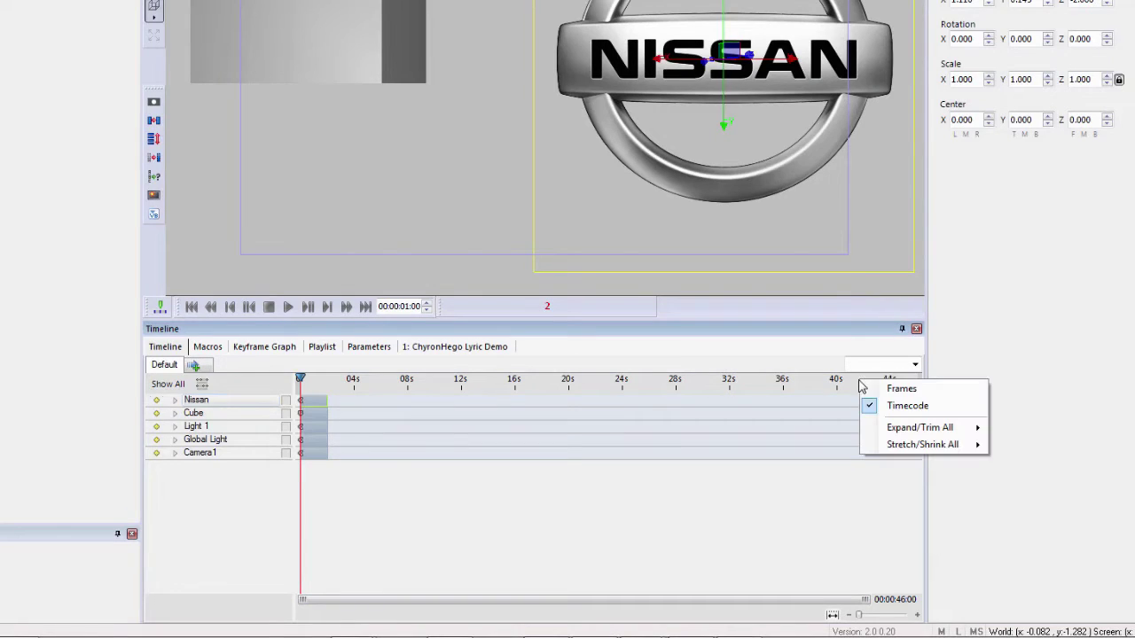
{"action": "left_click", "coordinate": [907, 411]}
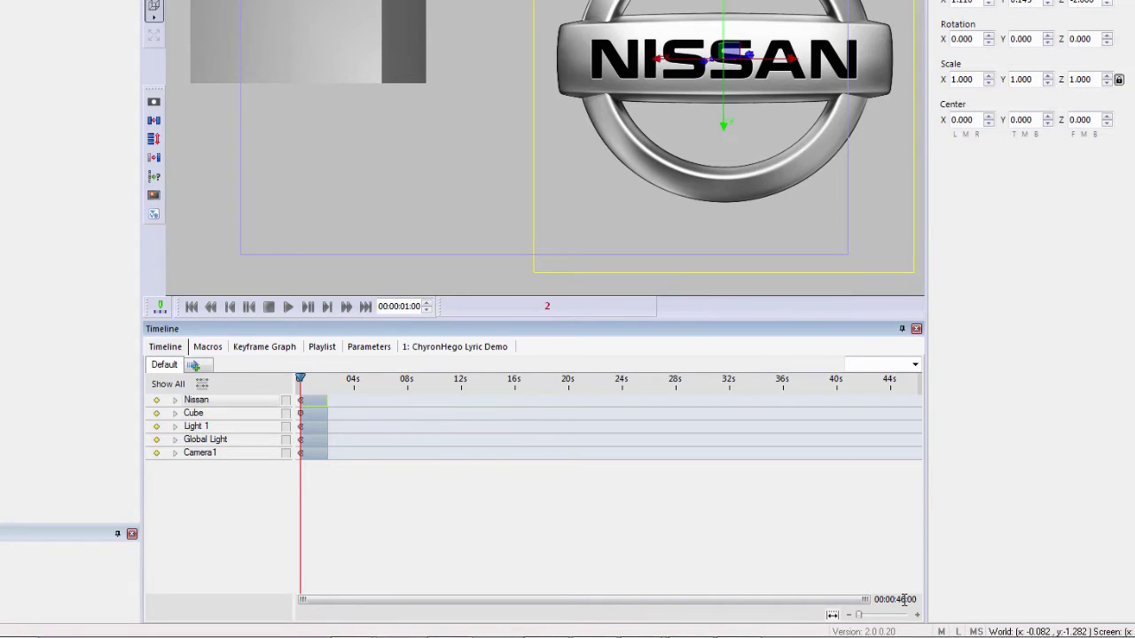
{"action": "left_click_drag", "start_coordinate": [905, 600], "coordinate": [343, 624]}
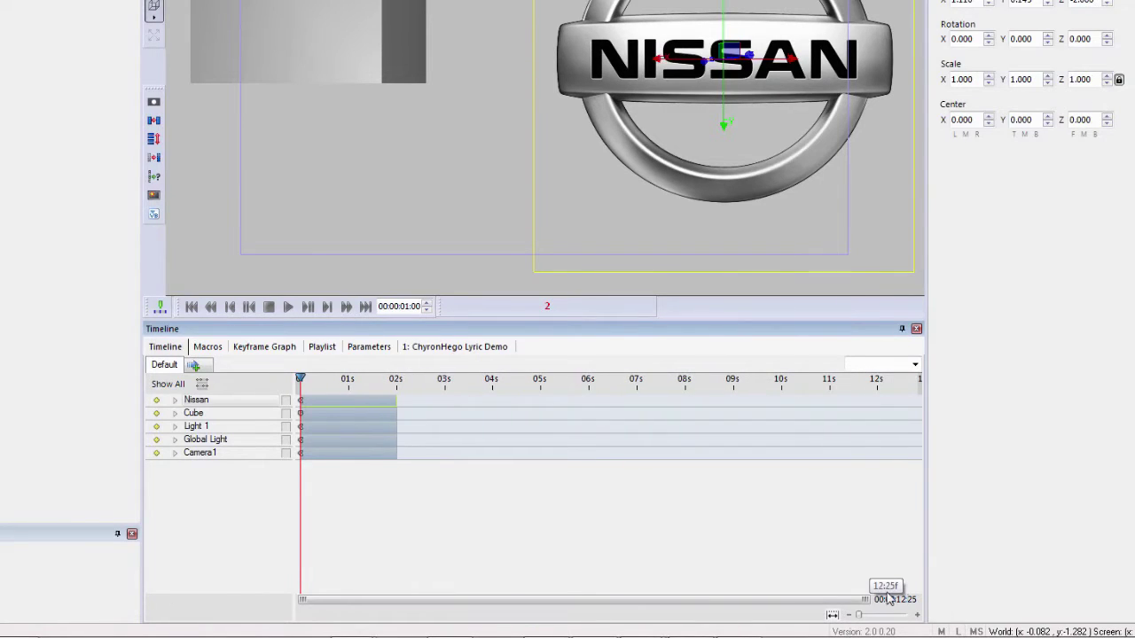
{"action": "left_click_drag", "start_coordinate": [889, 600], "coordinate": [714, 605]}
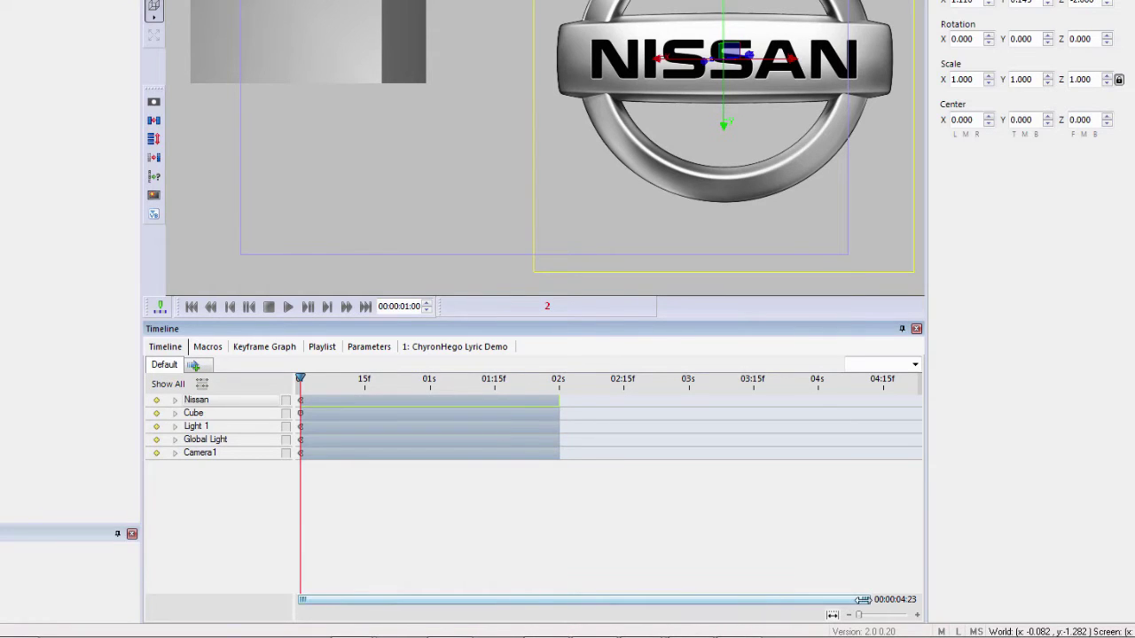
{"action": "mouse_move", "coordinate": [862, 600]}
{"action": "left_mouse_down"}
{"action": "mouse_move", "coordinate": [591, 599]}
{"action": "mouse_move", "coordinate": [858, 603]}
{"action": "left_mouse_up"}
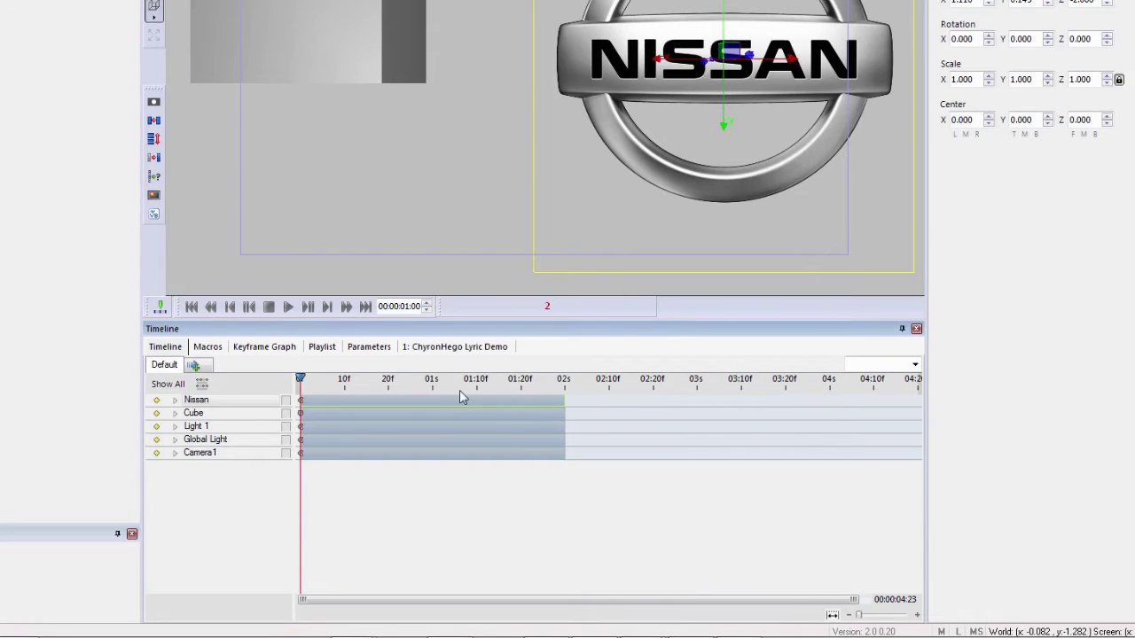
Reposition the cube to about X -1.081, Y 0.396 and the Nissan logo to about X 1.014, Y 0.092.
{"action": "left_click", "coordinate": [313, 69]}
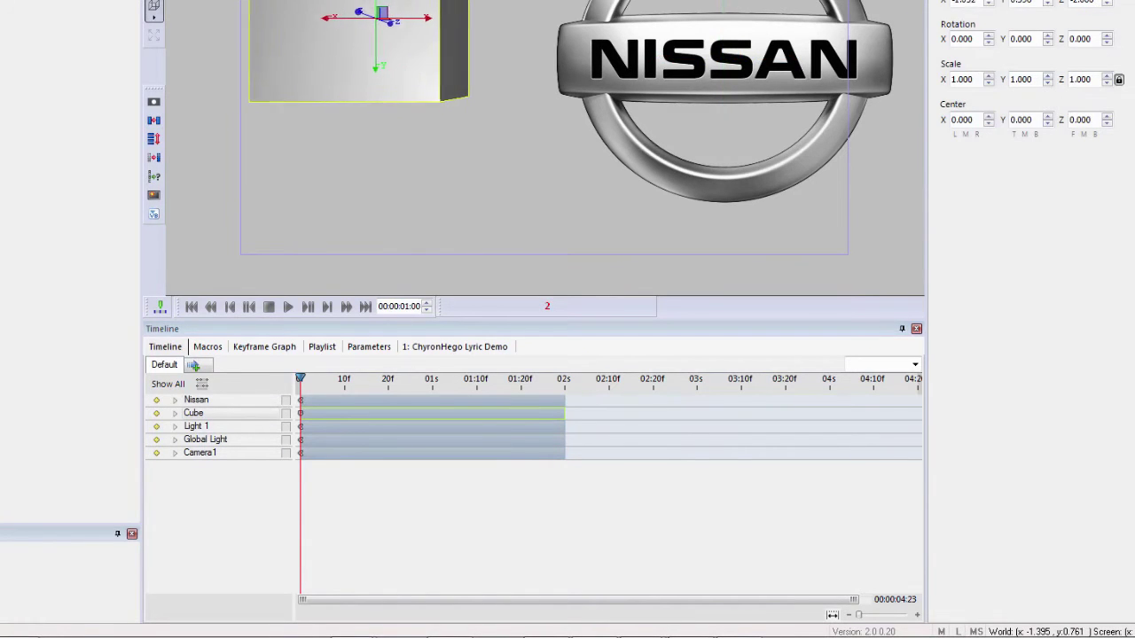
{"action": "left_click", "coordinate": [780, 40]}
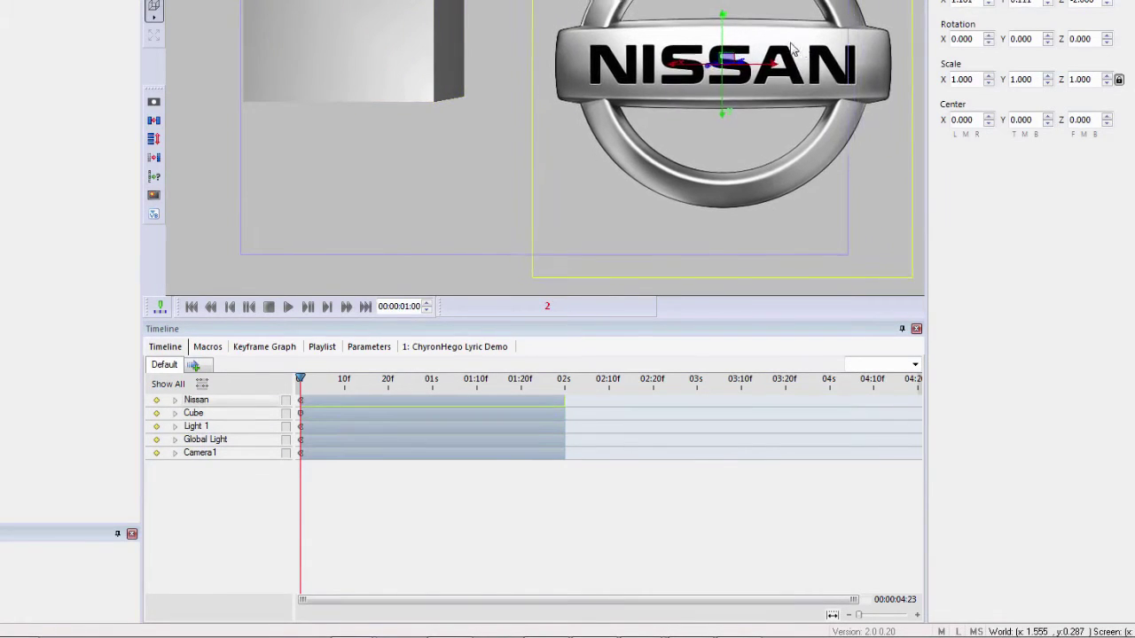
Create an Effect In transition and add both the Nissan logo and the cube to its timeline.
{"action": "left_click", "coordinate": [195, 365]}
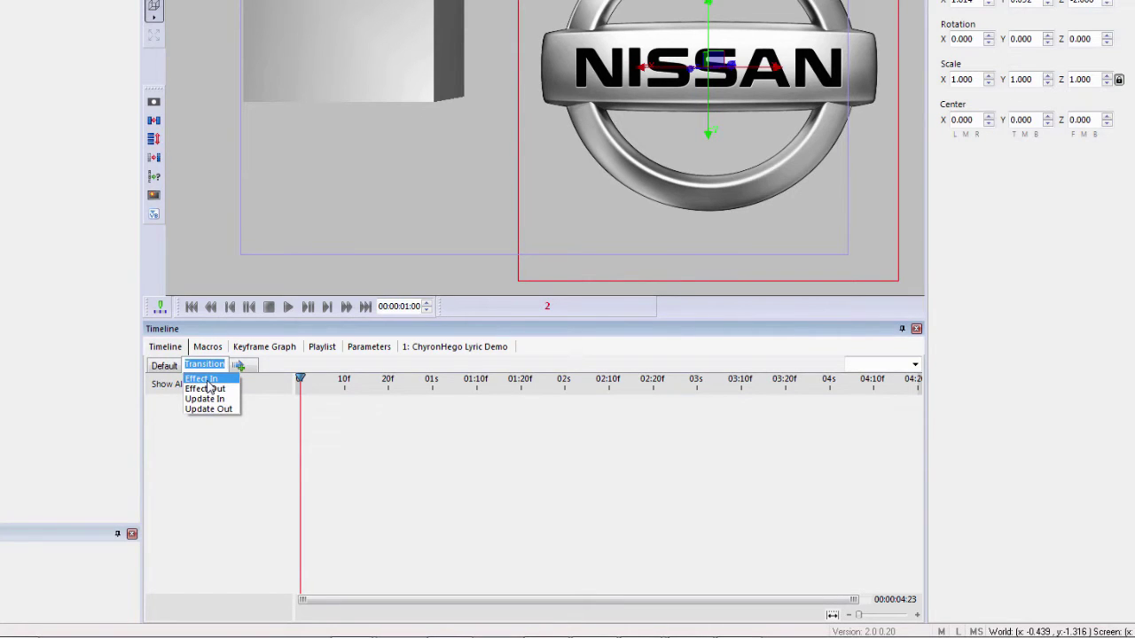
{"action": "left_click", "coordinate": [208, 381]}
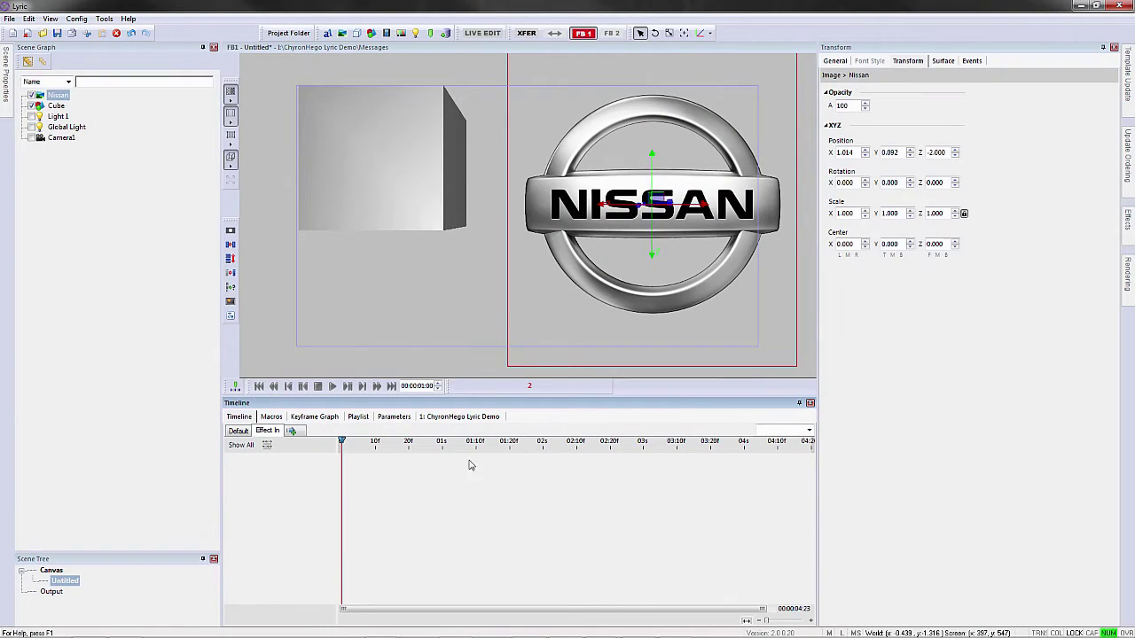
{"action": "left_click", "coordinate": [56, 105]}
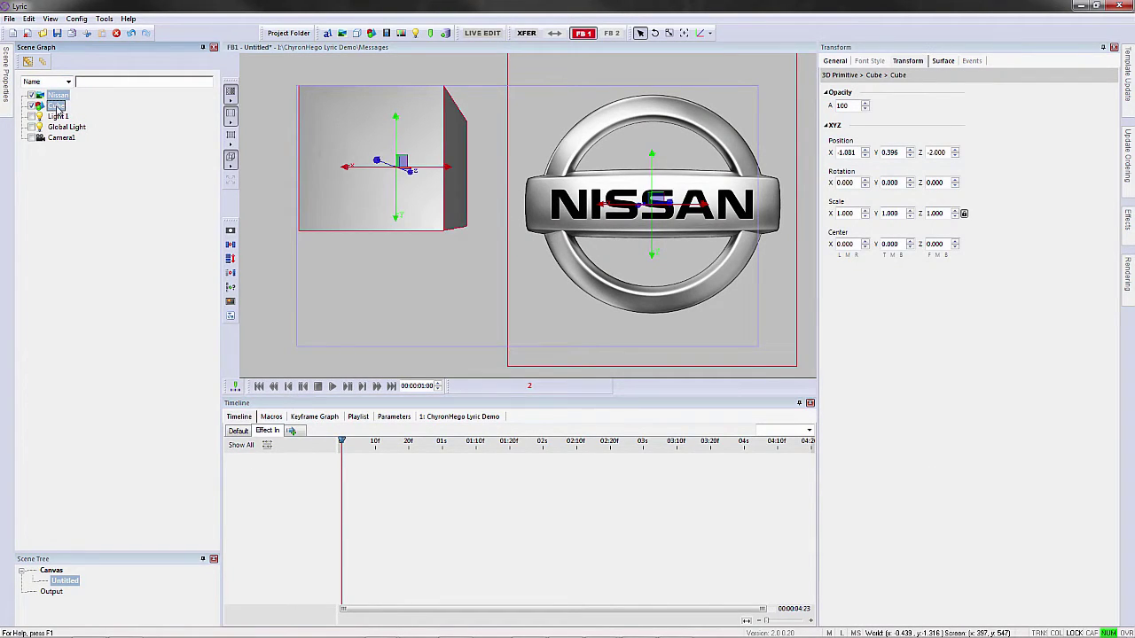
{"action": "left_click_drag", "start_coordinate": [269, 278], "coordinate": [375, 503]}
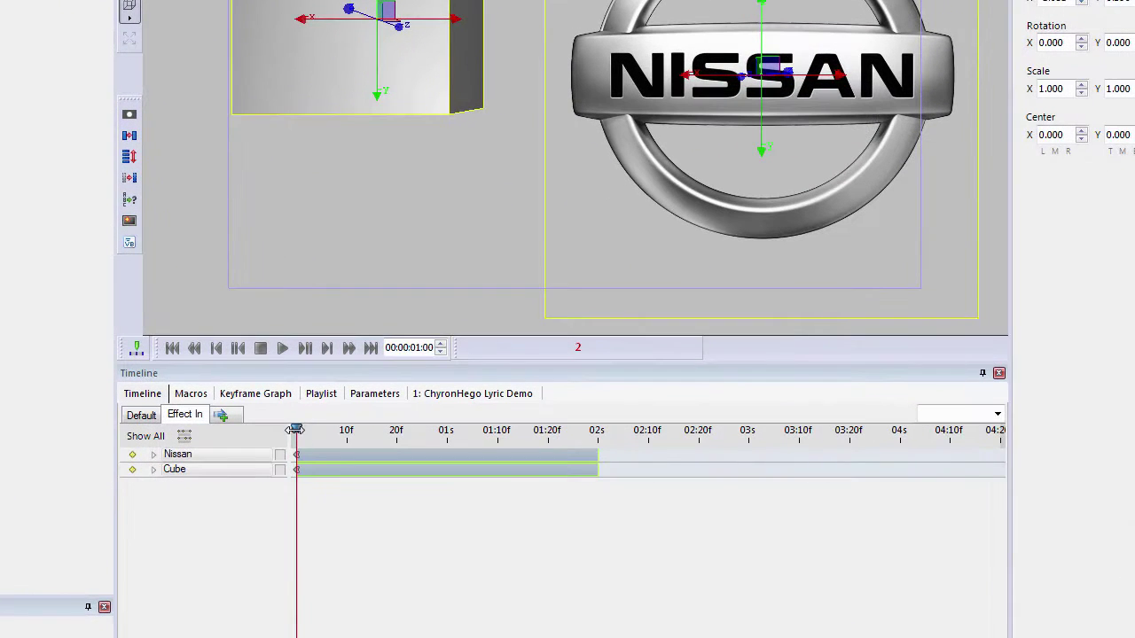
Add keyframes at 01s for the Nissan logo and the cube in the Effect In transition.
{"action": "left_click_drag", "start_coordinate": [342, 441], "coordinate": [446, 462]}
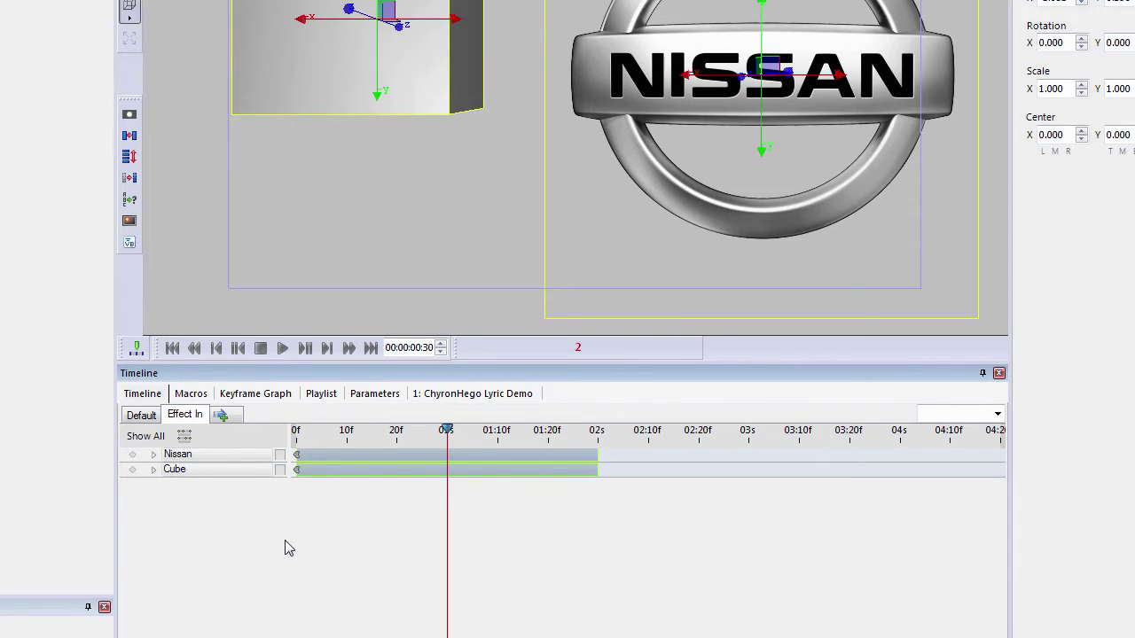
{"action": "left_click", "coordinate": [130, 459]}
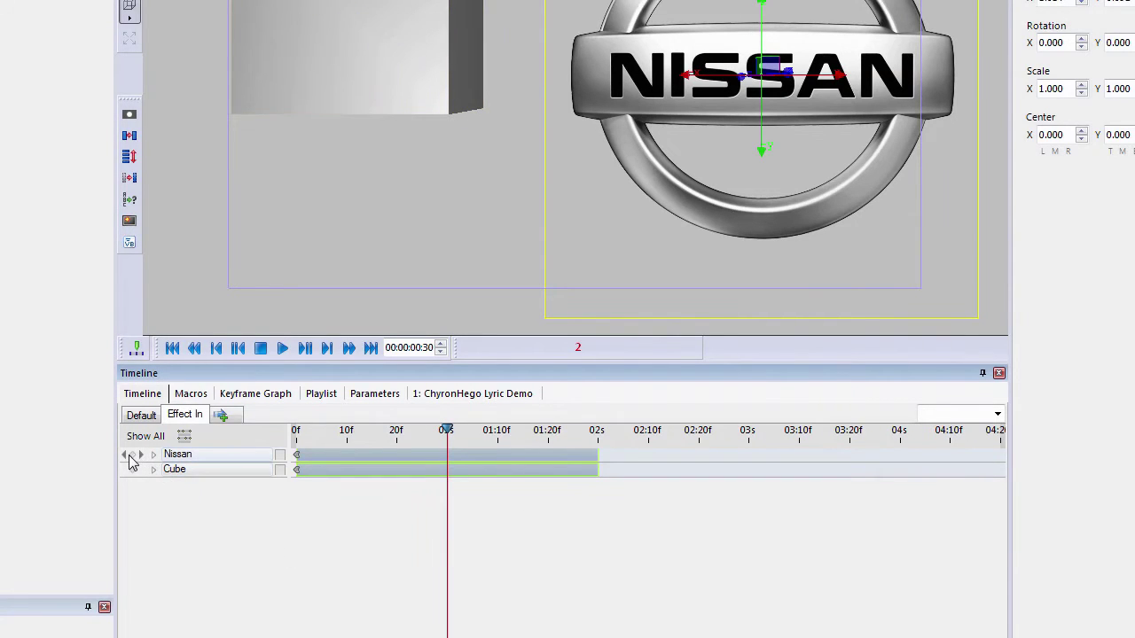
{"action": "left_click", "coordinate": [134, 466]}
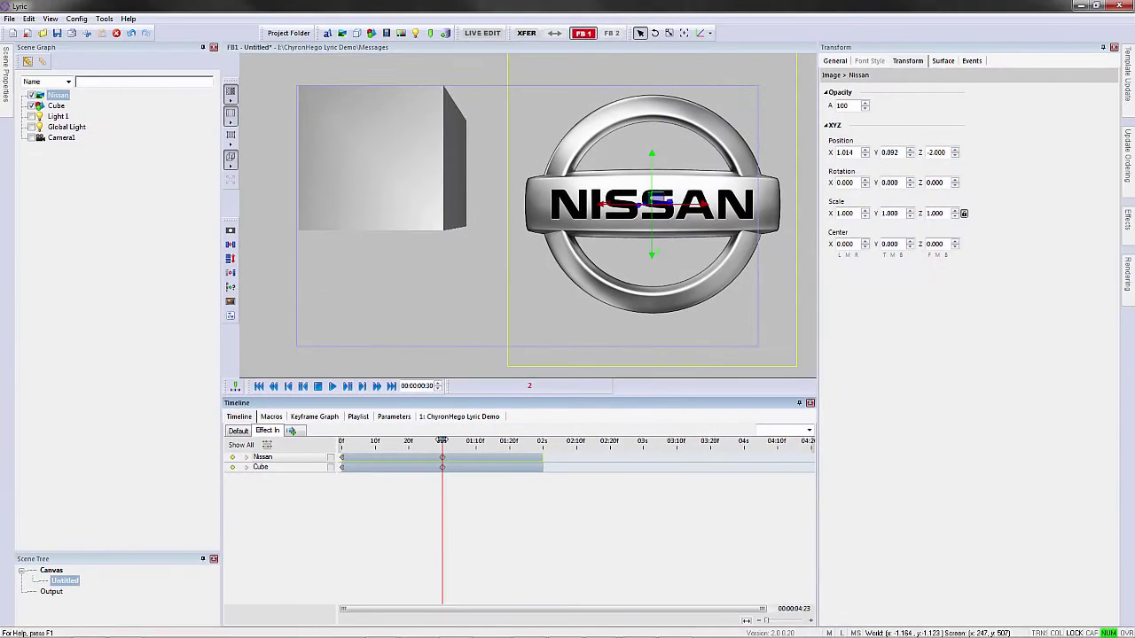
At frame 0 of Effect In, move the Nissan logo off-canvas along positive X and the cube off-canvas to X -3.361.
{"action": "left_click_drag", "start_coordinate": [442, 440], "coordinate": [342, 440]}
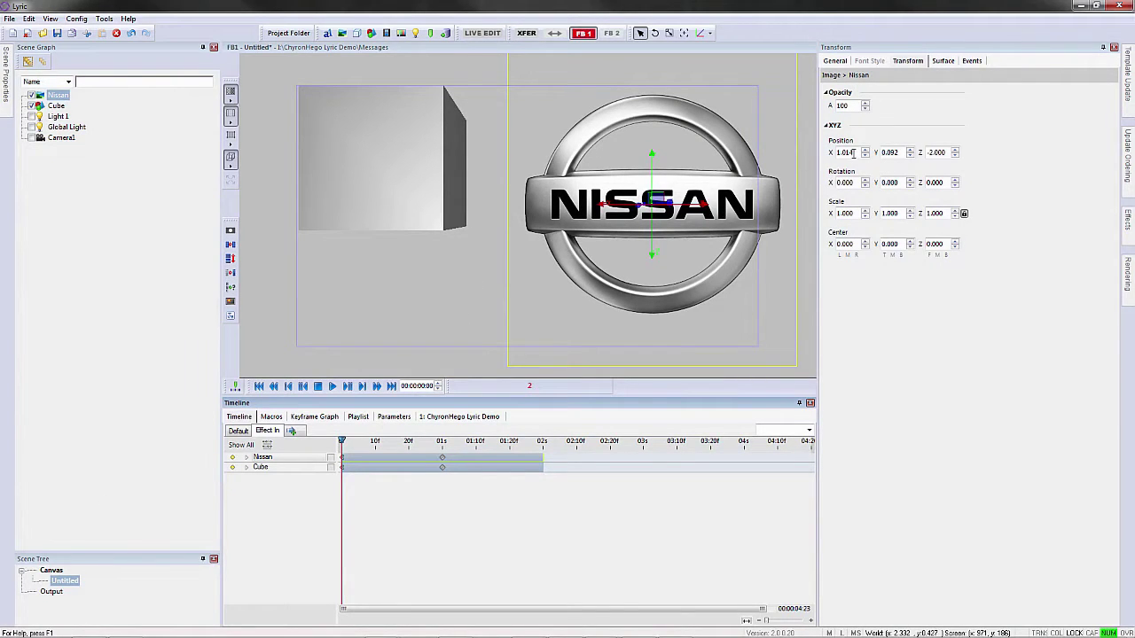
{"action": "left_click_drag", "start_coordinate": [856, 154], "coordinate": [928, 156]}
{"action": "left_click", "coordinate": [56, 107]}
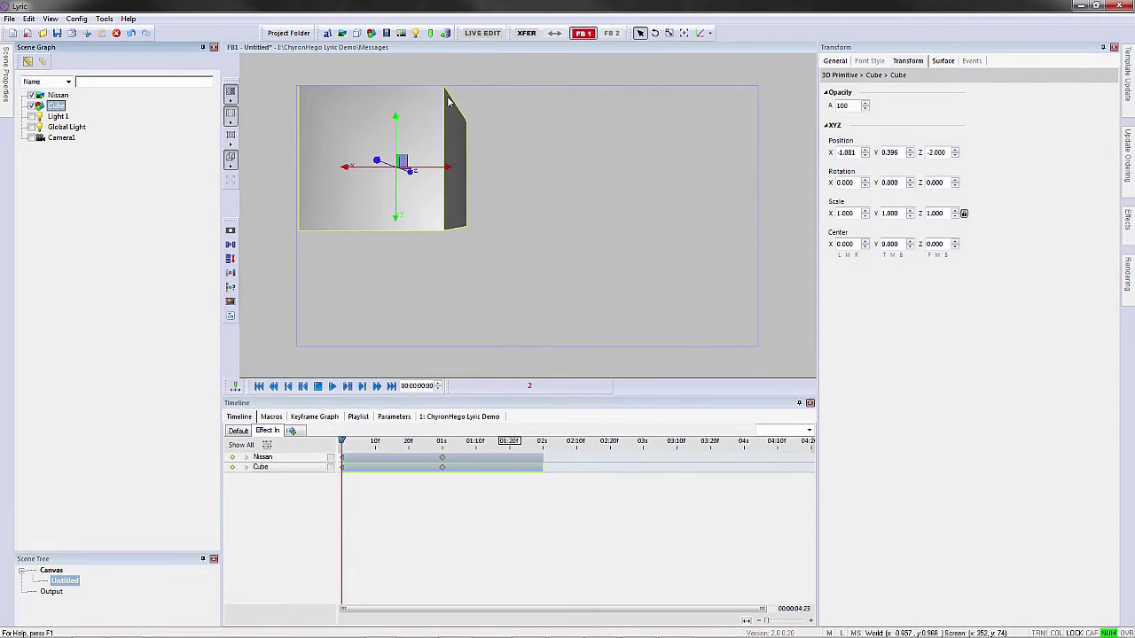
{"action": "left_click_drag", "start_coordinate": [848, 153], "coordinate": [782, 161]}
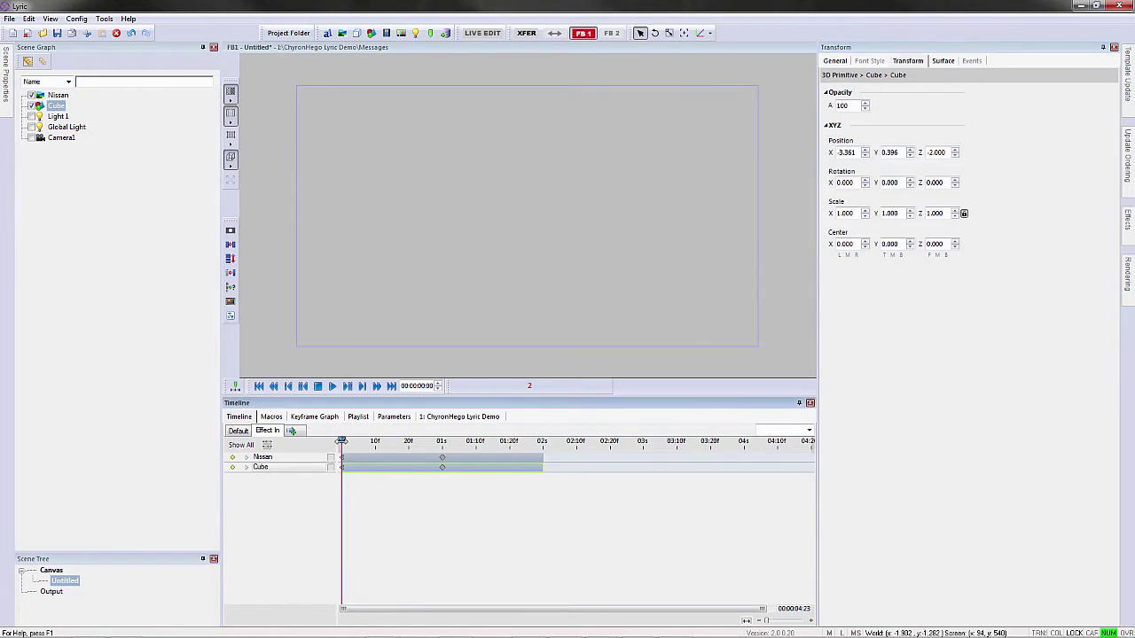
{"action": "left_click_drag", "start_coordinate": [342, 441], "coordinate": [441, 443]}
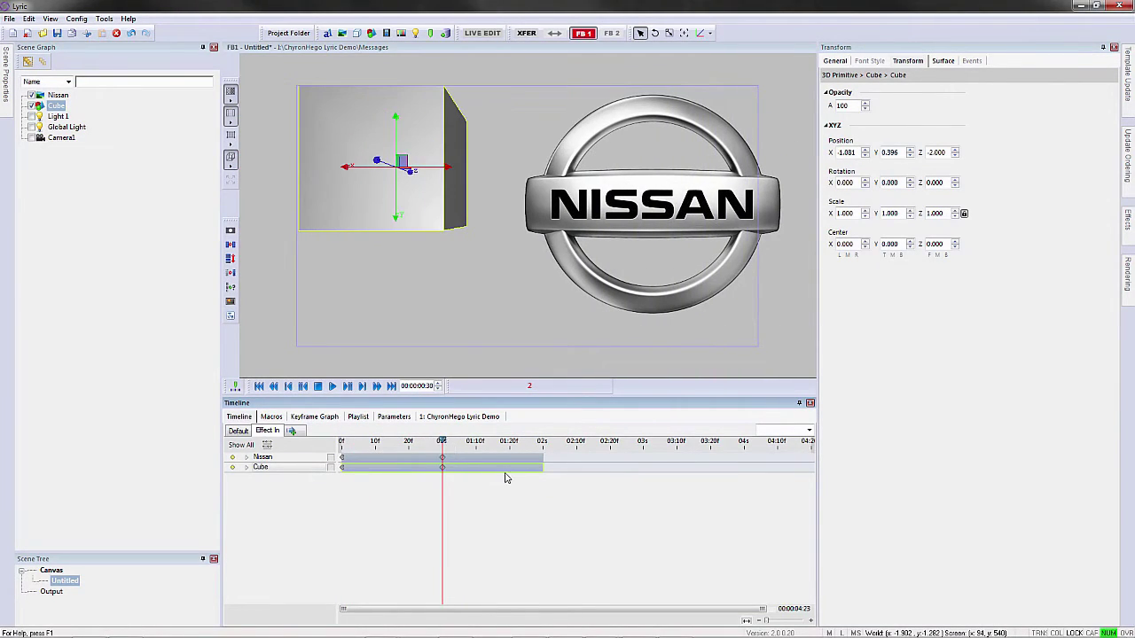
Retime the Effect In tracks so the Nissan keyframe sits at about 01:10f and the cube's track ends at about 02:10f.
{"action": "left_click", "coordinate": [446, 459]}
{"action": "mouse_move", "coordinate": [477, 459]}
{"action": "left_mouse_down"}
{"action": "mouse_move", "coordinate": [456, 459]}
{"action": "mouse_move", "coordinate": [515, 460]}
{"action": "mouse_move", "coordinate": [460, 461]}
{"action": "left_mouse_up"}
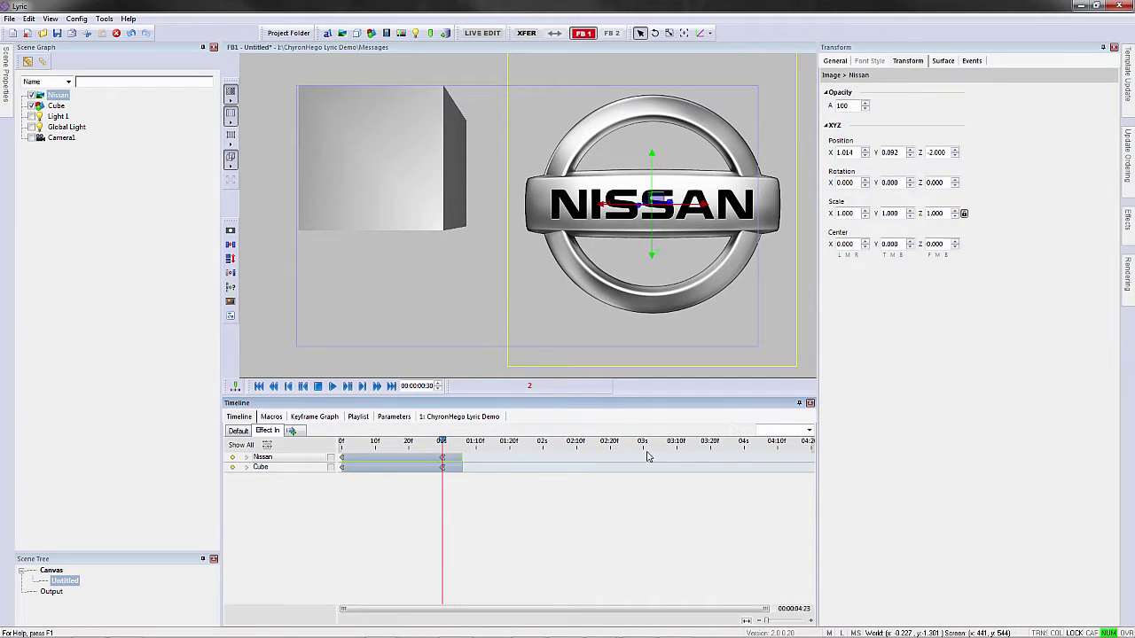
{"action": "left_click_drag", "start_coordinate": [461, 457], "coordinate": [576, 467]}
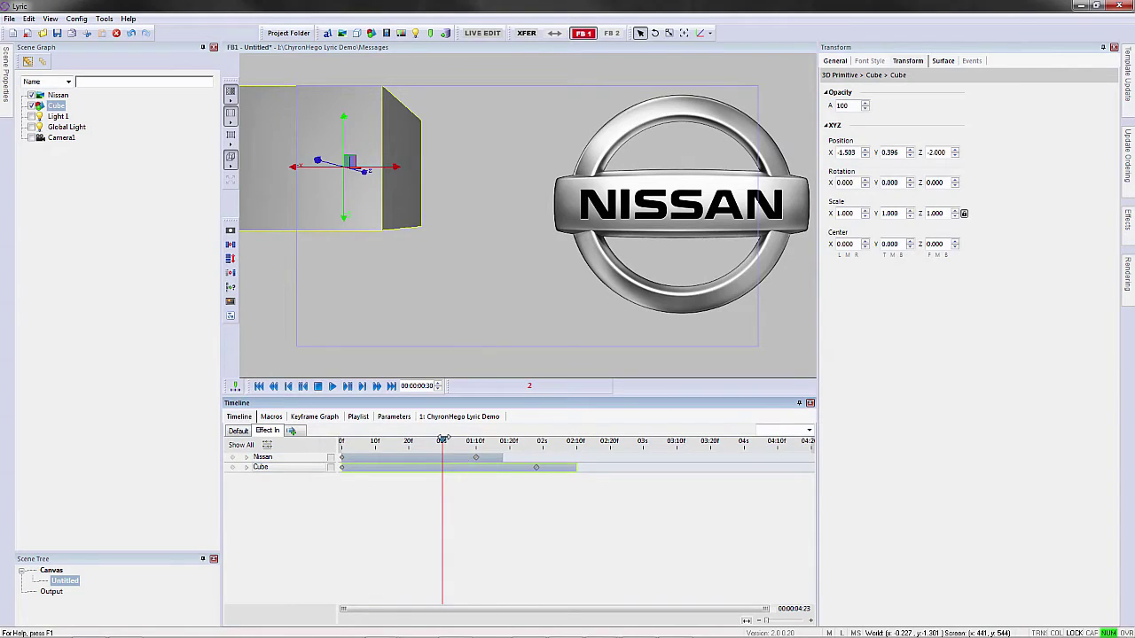
{"action": "left_click_drag", "start_coordinate": [444, 439], "coordinate": [330, 456]}
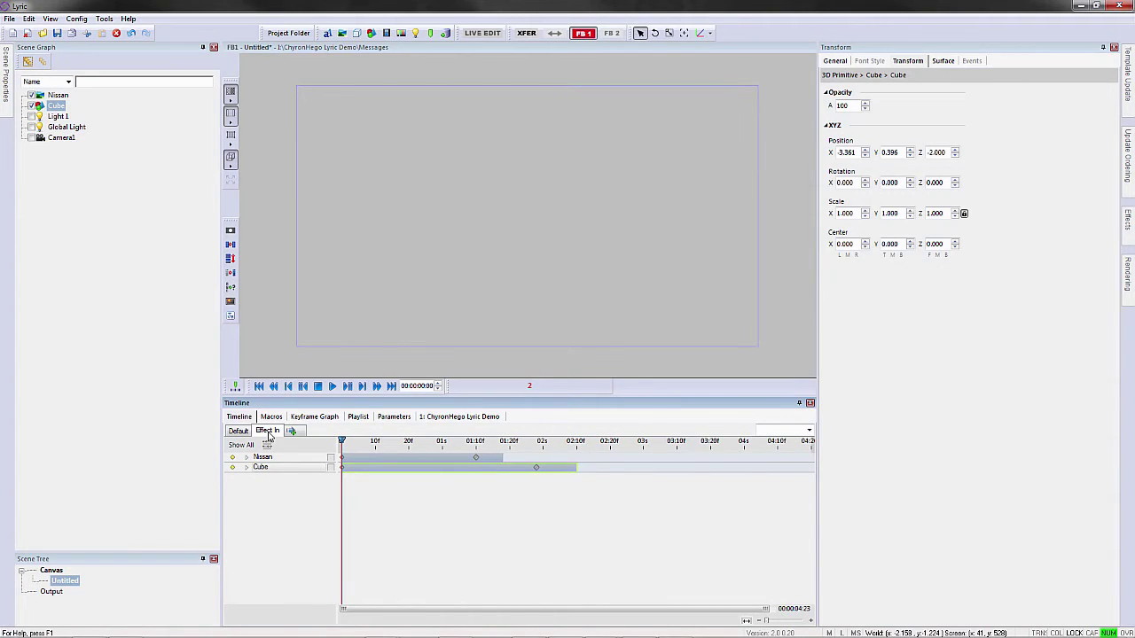
Inspect the hotkey configuration of the Effect In transition and close it without assigning a shortcut.
{"action": "right_click", "coordinate": [269, 434]}
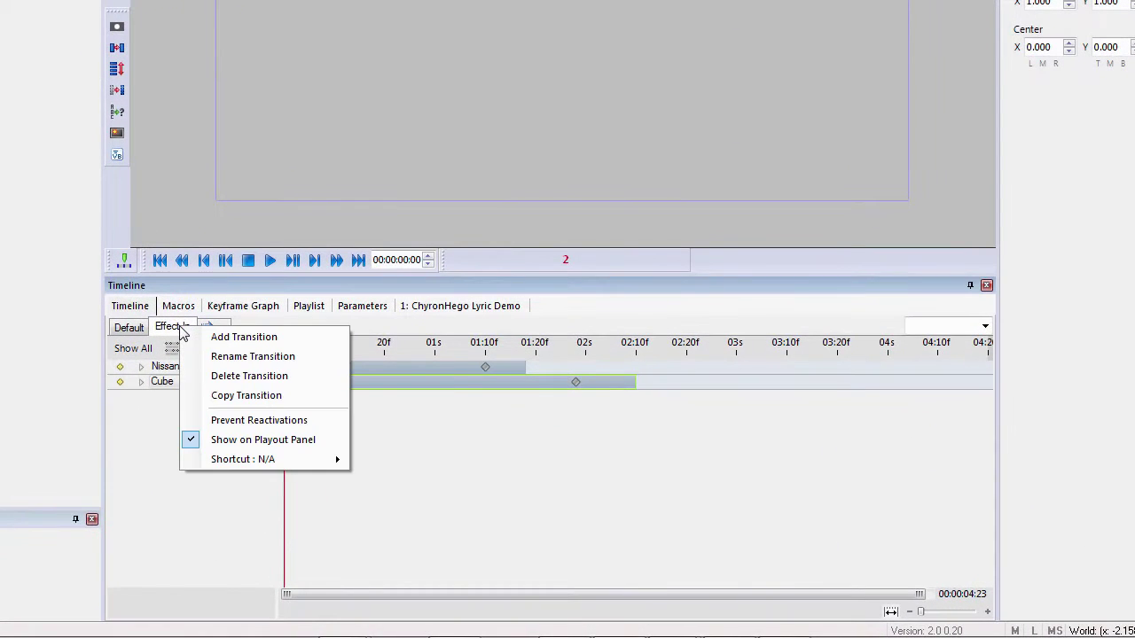
{"action": "mouse_move", "coordinate": [266, 465]}
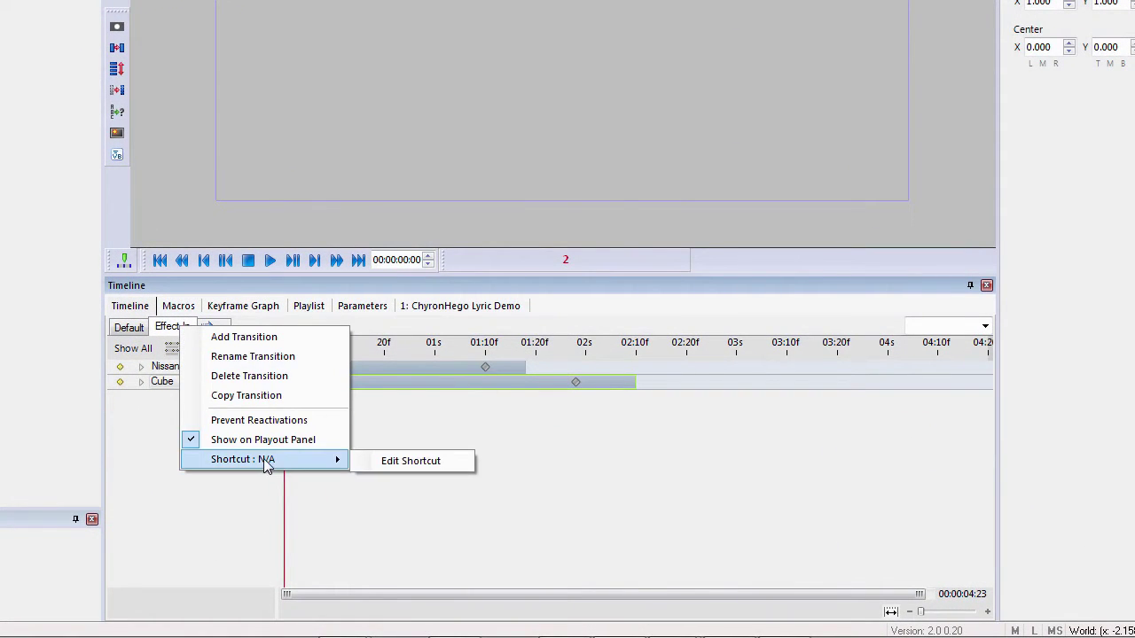
{"action": "left_click", "coordinate": [403, 463]}
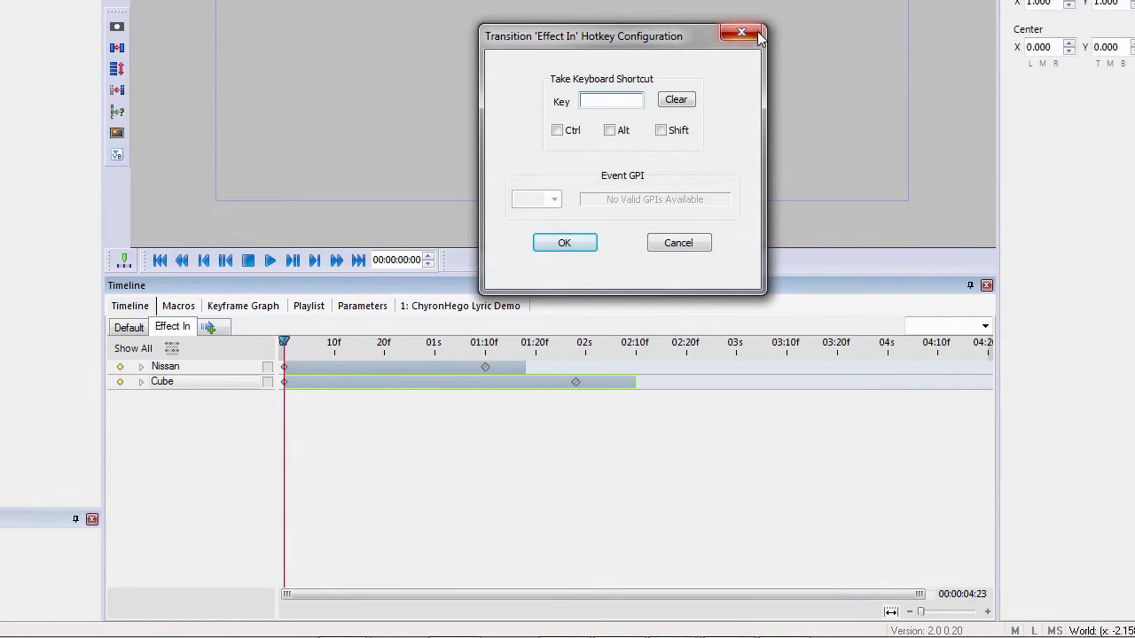
{"action": "left_click", "coordinate": [741, 33]}
Copy the Effect In transition and rename the copy as adsdaad.
{"action": "right_click", "coordinate": [177, 332]}
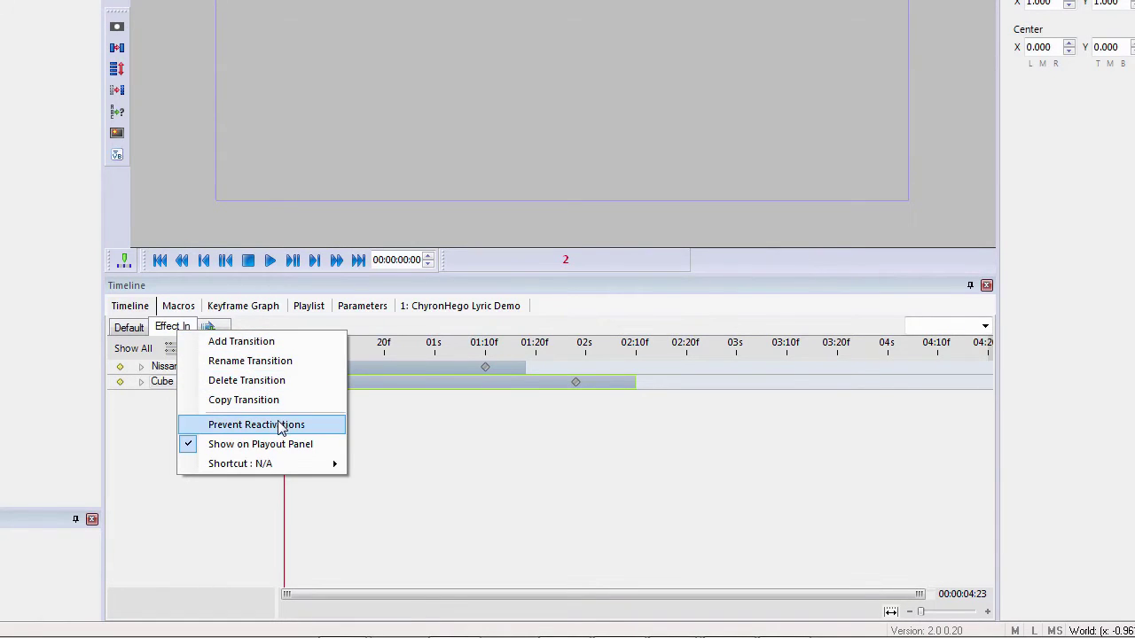
{"action": "mouse_move", "coordinate": [273, 463]}
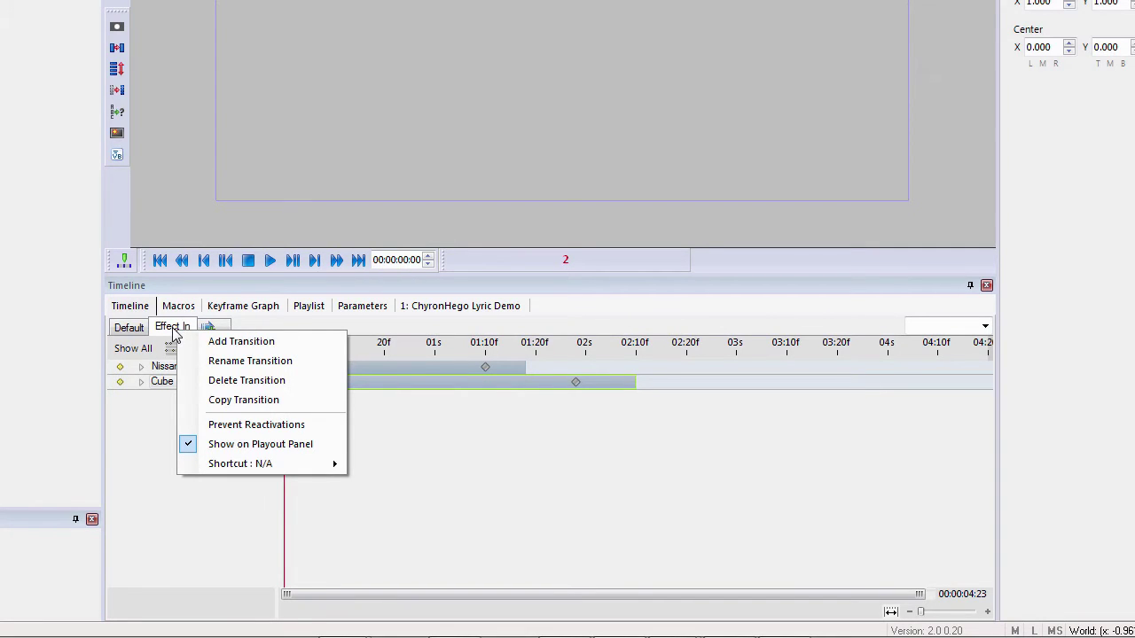
{"action": "left_click", "coordinate": [226, 400]}
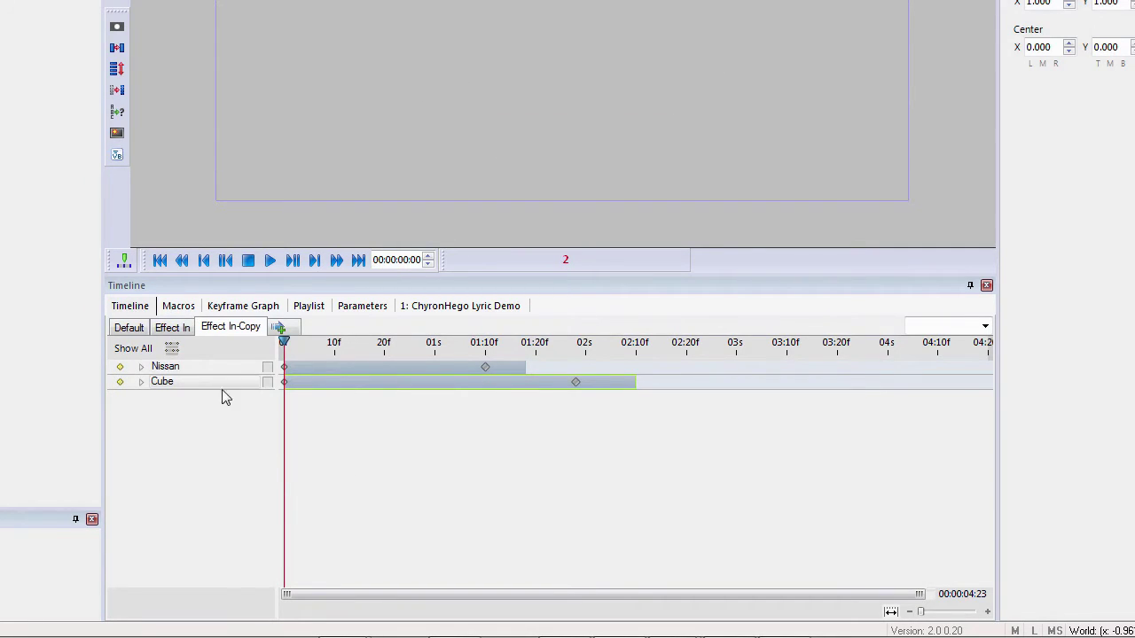
{"action": "right_click", "coordinate": [241, 335]}
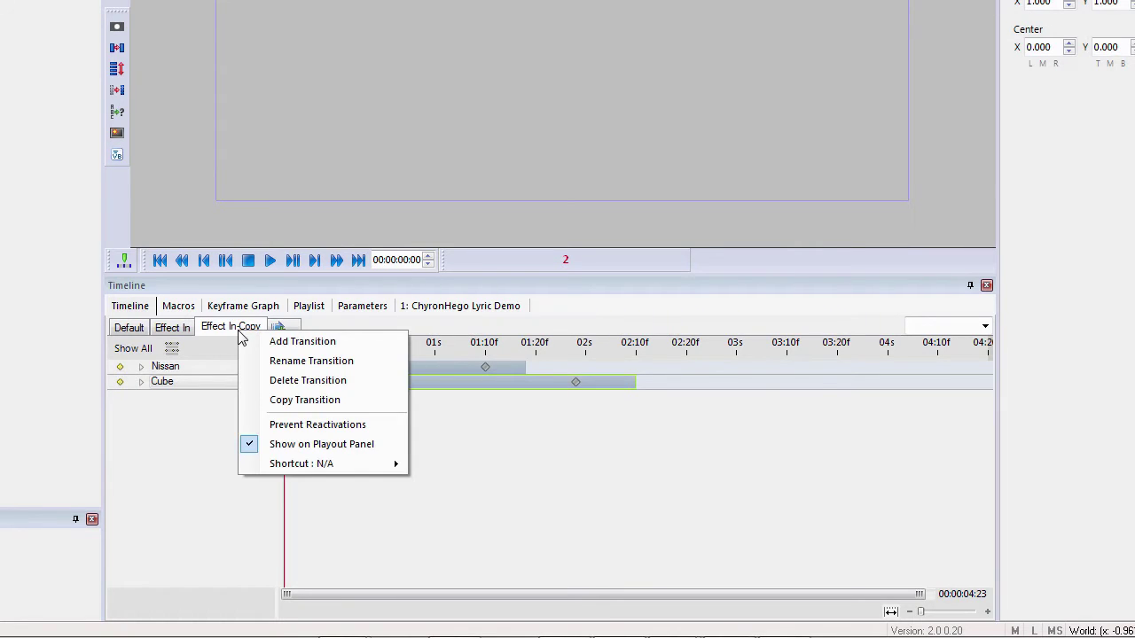
{"action": "left_click", "coordinate": [233, 335]}
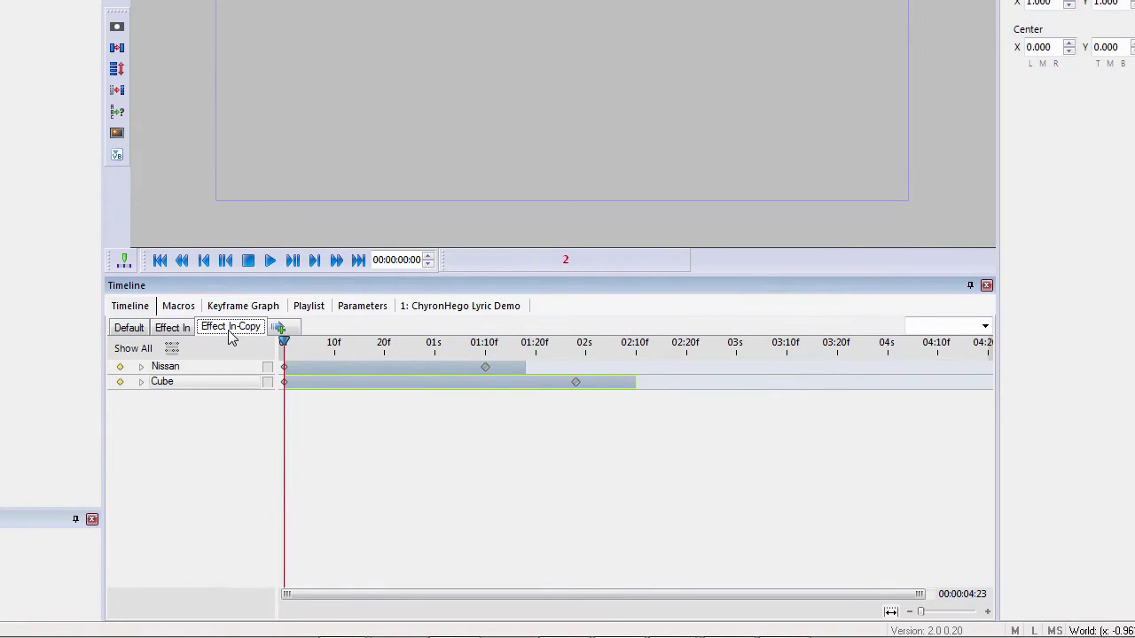
{"action": "double_click", "coordinate": [231, 335]}
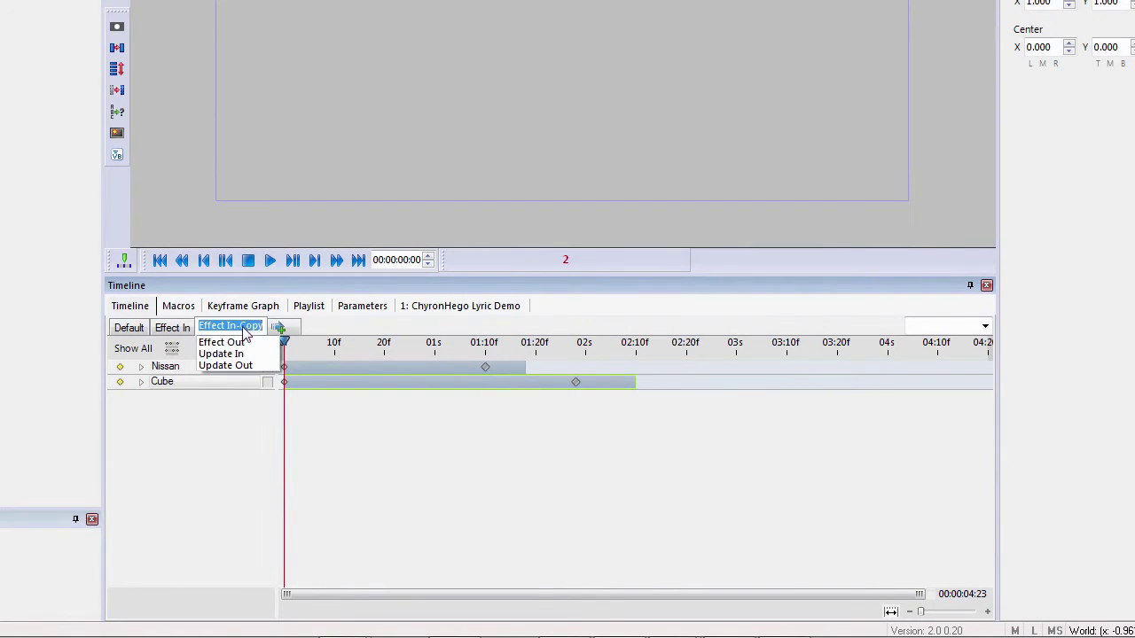
{"action": "type", "text": "adsdaad"}
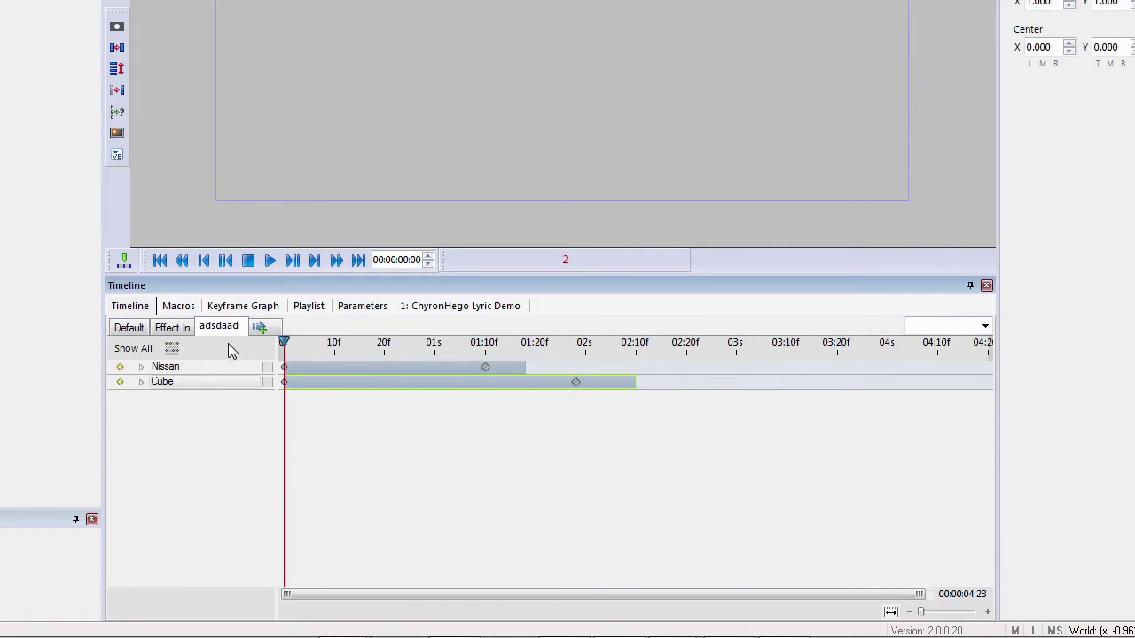
{"action": "key", "text": "Return"}
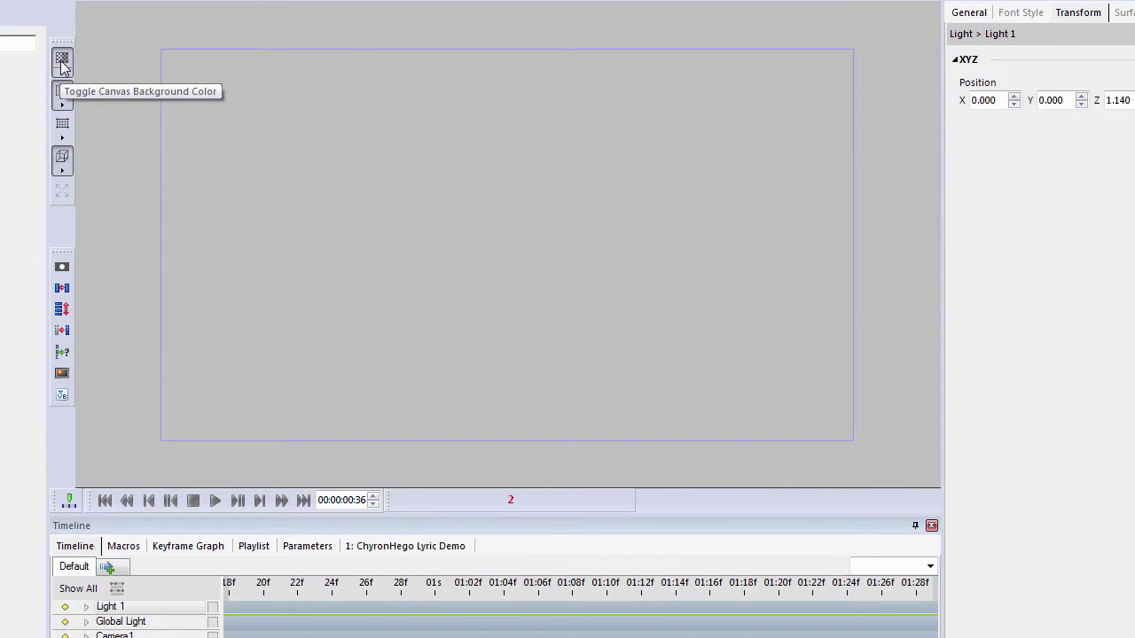
Toggle the canvas background color off and on, then view its color and mode options and cancel.
{"action": "left_click", "coordinate": [62, 62]}
{"action": "left_click", "coordinate": [63, 62]}
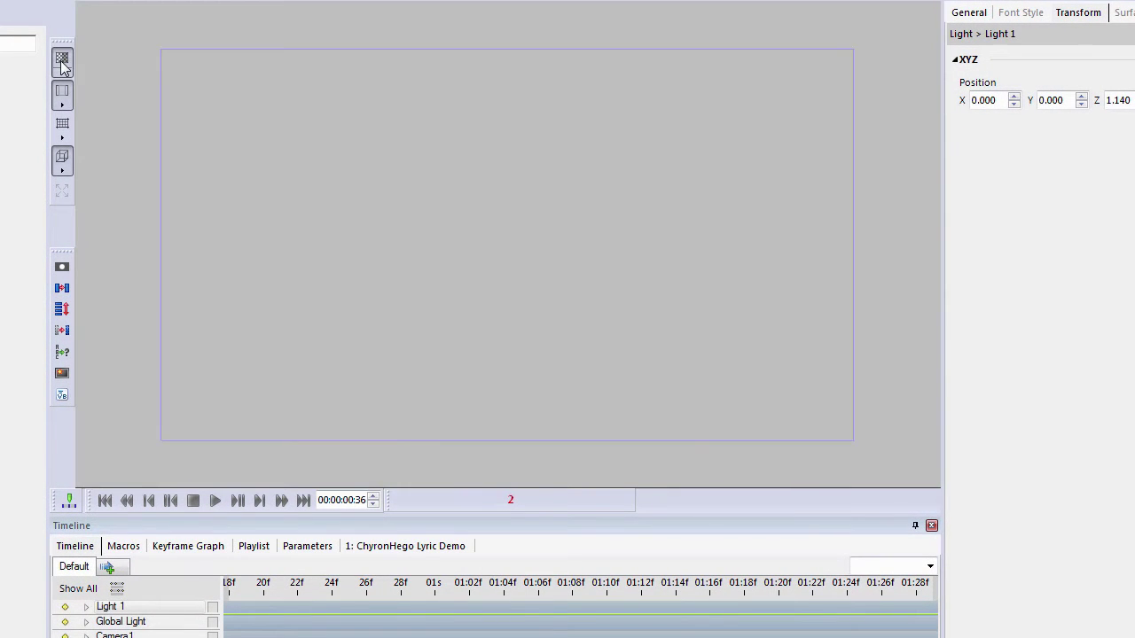
{"action": "left_click", "coordinate": [62, 76]}
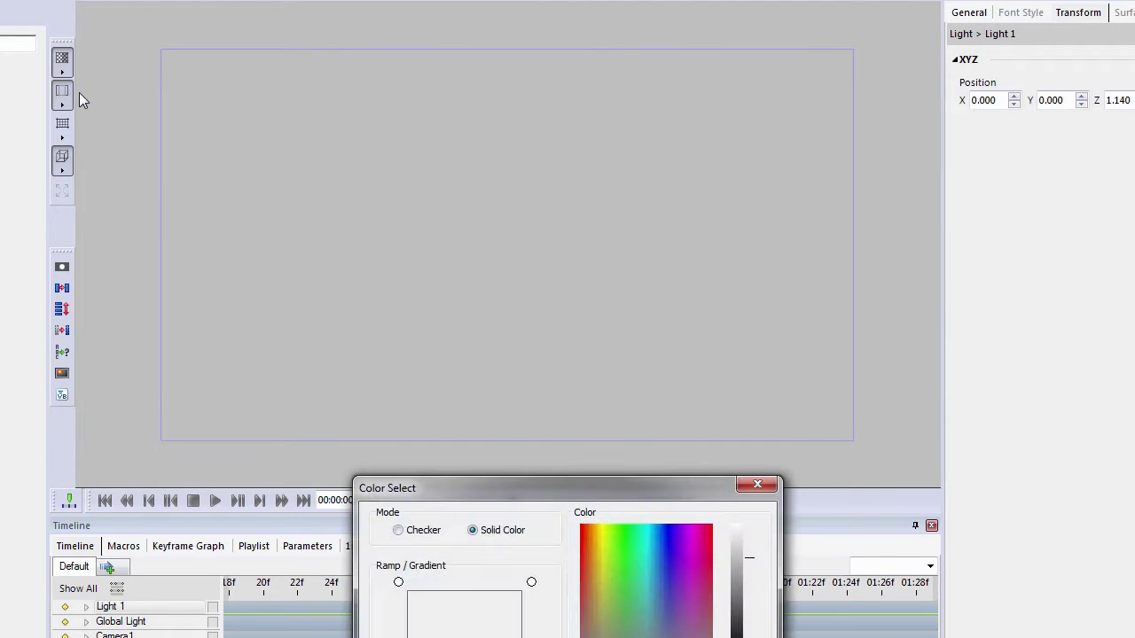
{"action": "left_click_drag", "start_coordinate": [494, 487], "coordinate": [393, 188]}
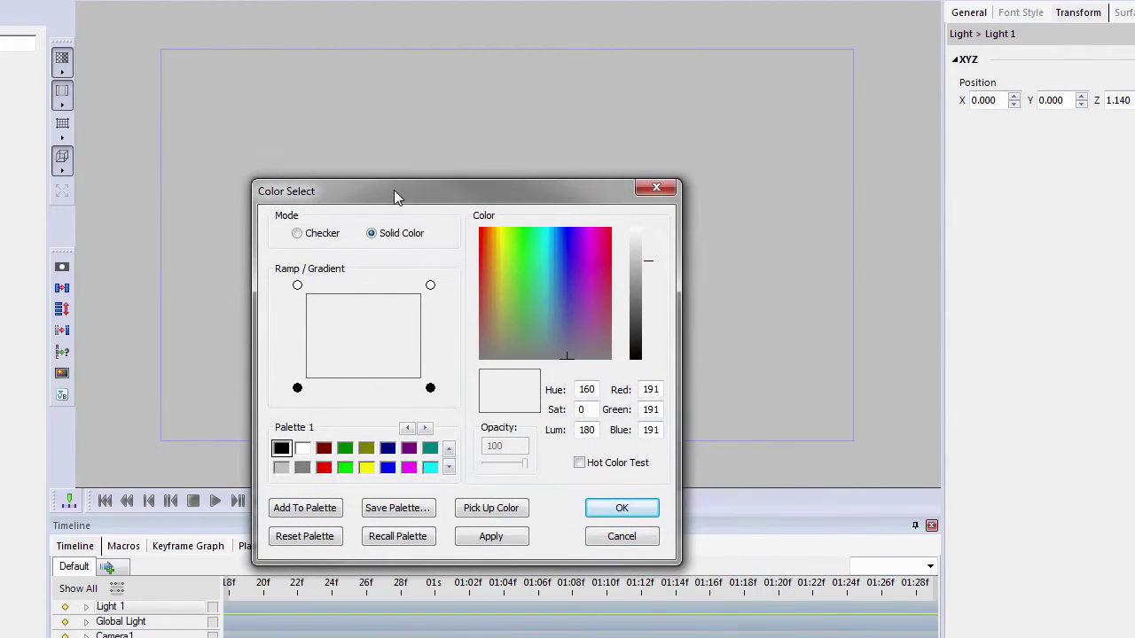
{"action": "left_click", "coordinate": [622, 537]}
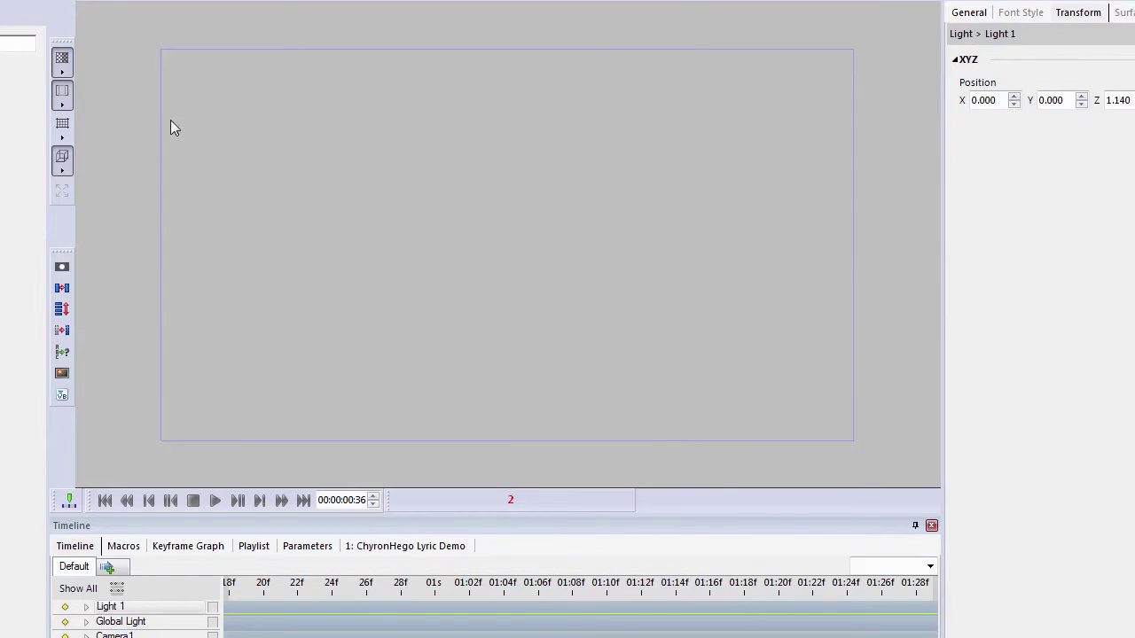
Show and hide the 4 x 3 in 16 x 9 guide, and toggle the canvas grid on and off.
{"action": "left_click", "coordinate": [62, 105]}
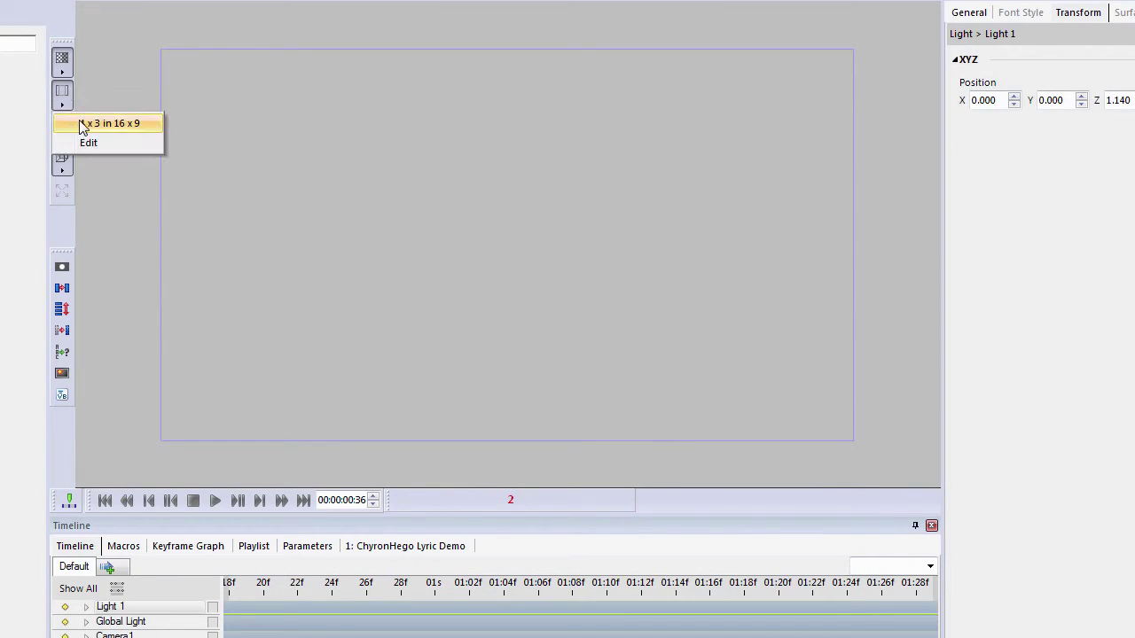
{"action": "left_click", "coordinate": [80, 122]}
{"action": "left_click", "coordinate": [61, 105]}
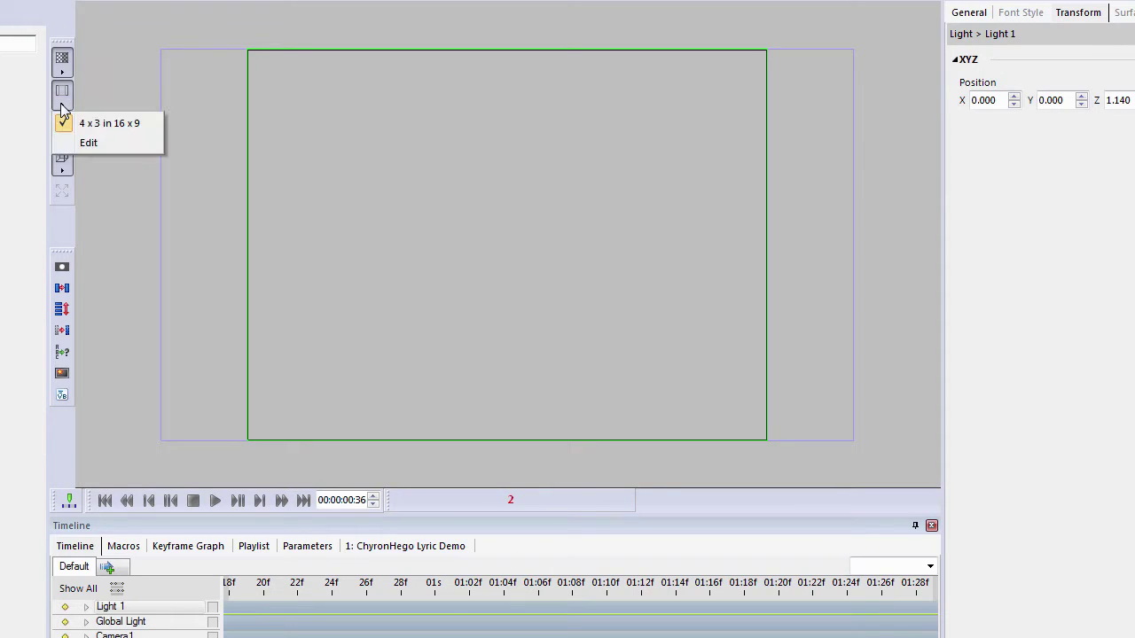
{"action": "left_click", "coordinate": [80, 124]}
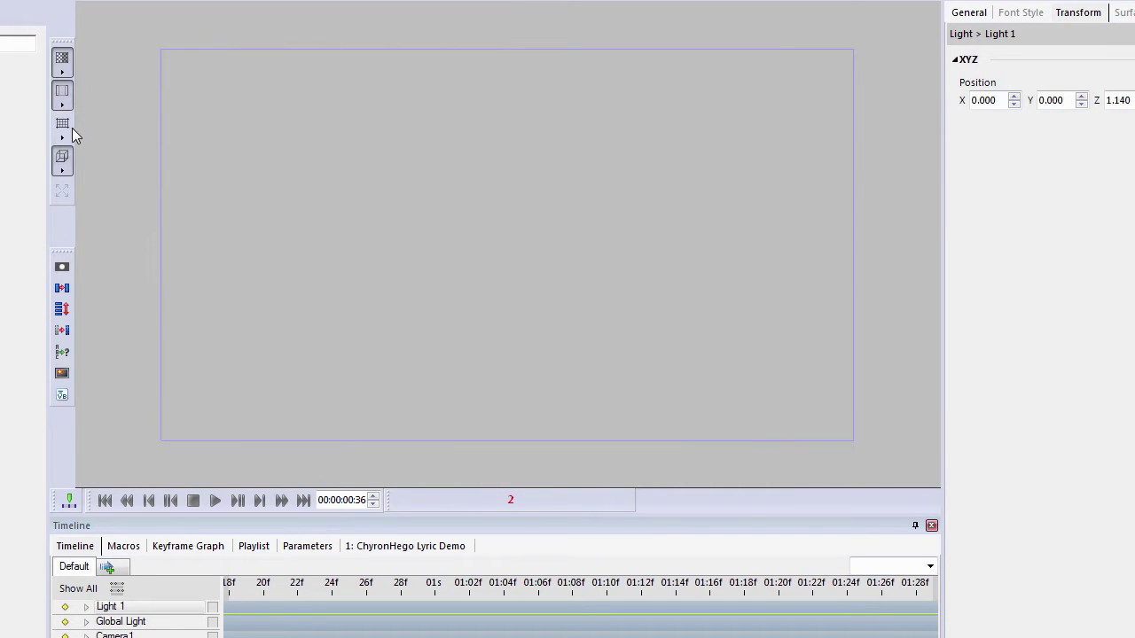
{"action": "left_click", "coordinate": [64, 126]}
{"action": "left_click", "coordinate": [69, 132]}
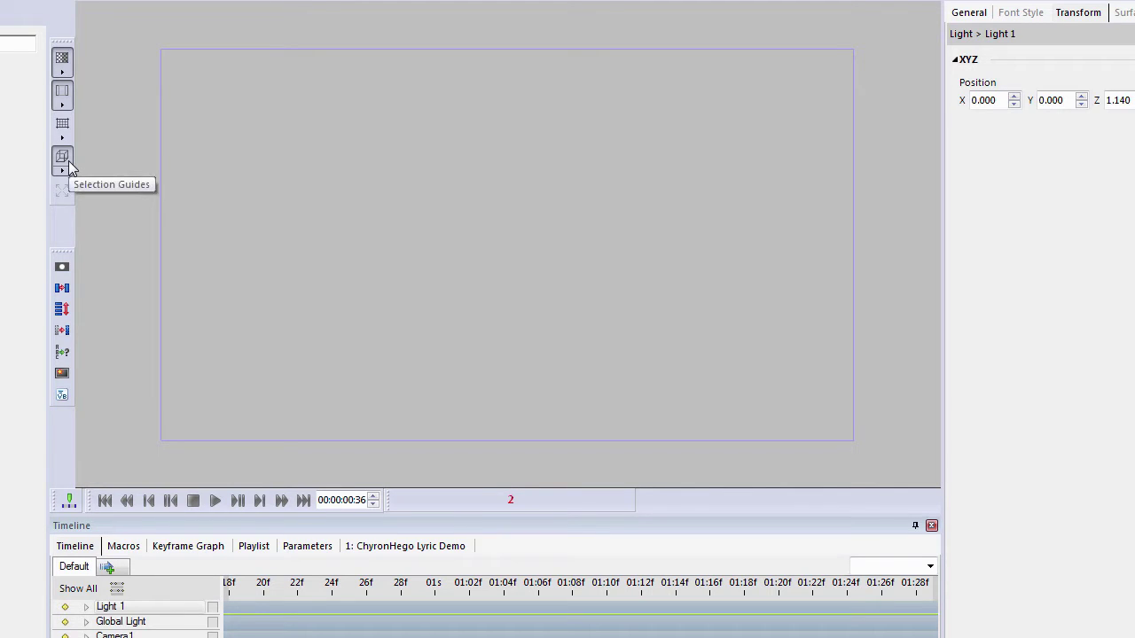
Import the 3D object Star.3DS, toggle its selection guides off and on, and view the manipulator options.
{"action": "left_click", "coordinate": [69, 167]}
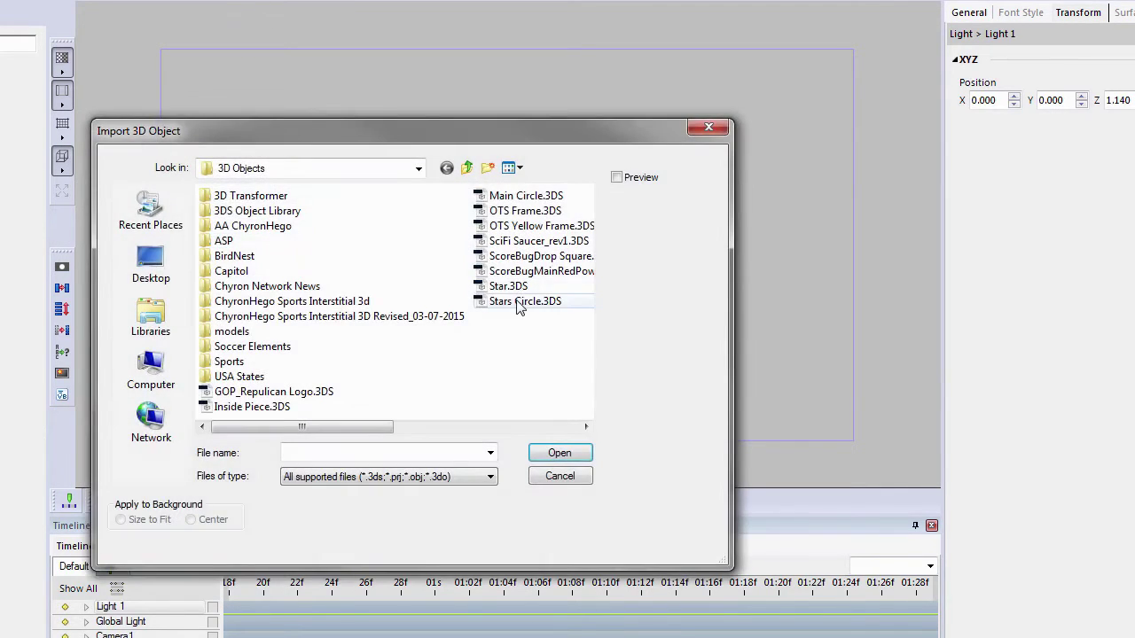
{"action": "double_click", "coordinate": [499, 271]}
{"action": "left_click_drag", "start_coordinate": [499, 266], "coordinate": [178, 270]}
{"action": "left_click", "coordinate": [62, 160]}
{"action": "left_click", "coordinate": [62, 160]}
{"action": "left_click", "coordinate": [64, 172]}
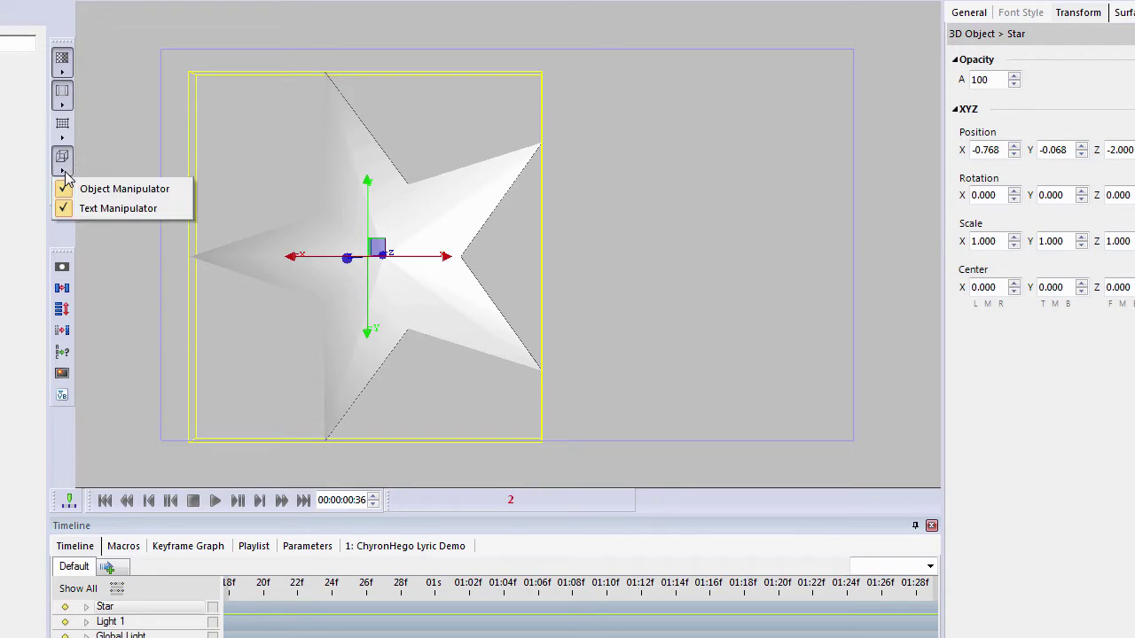
Move the star to about X -0.463, Y 0.029 and delete it from the scene.
{"action": "left_click", "coordinate": [470, 241]}
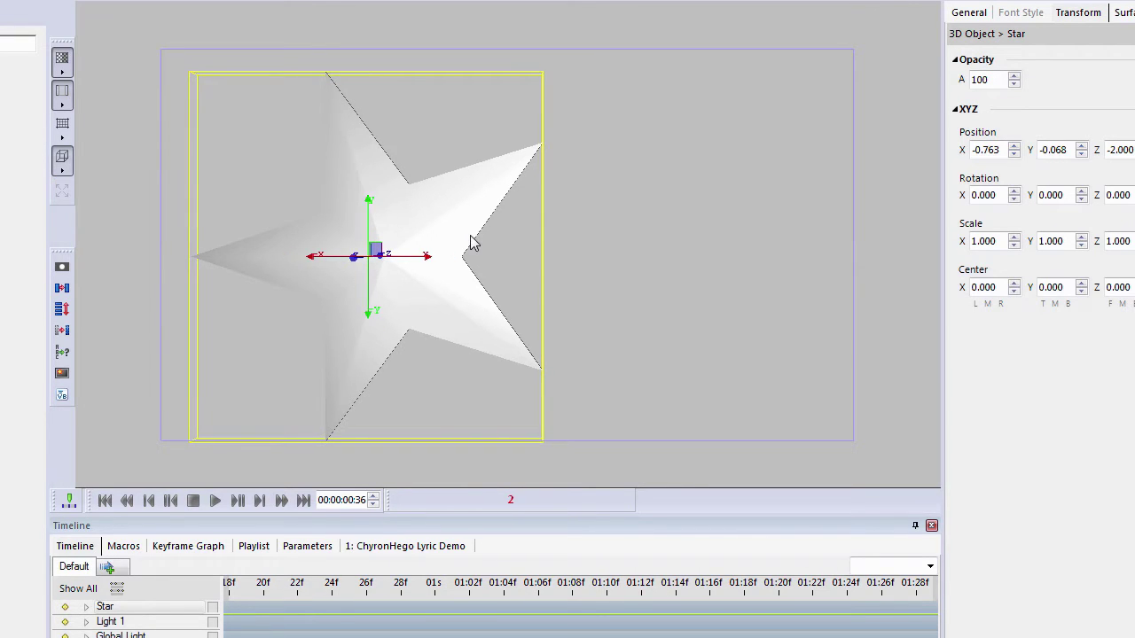
{"action": "left_click_drag", "start_coordinate": [471, 240], "coordinate": [514, 220]}
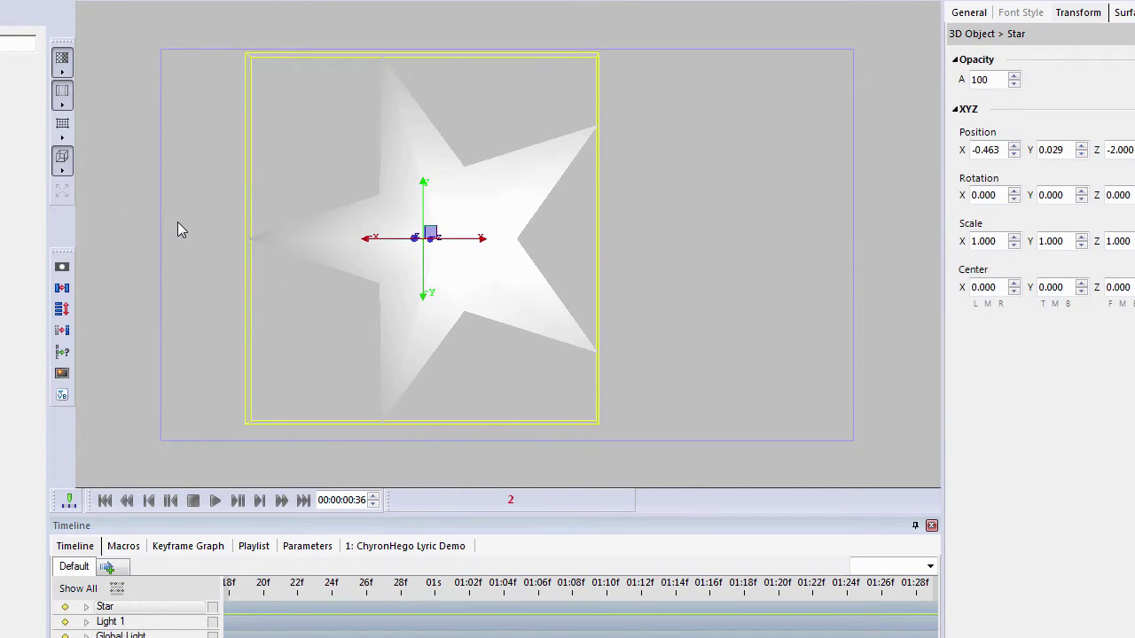
{"action": "key", "text": "Delete"}
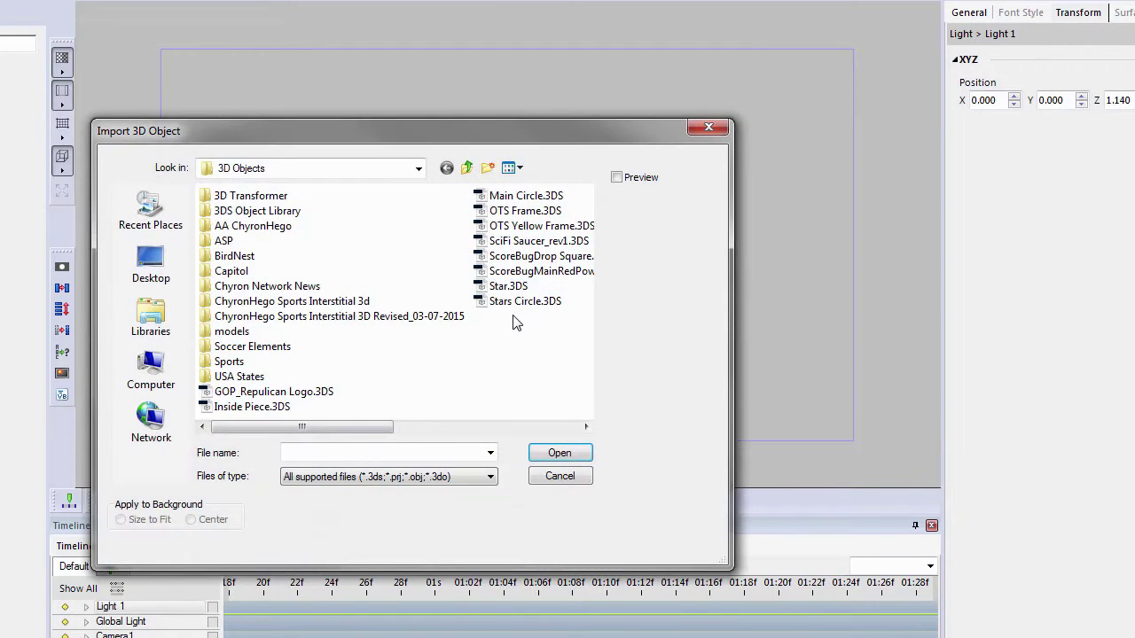
Import the 3D object Stars Circle.3DS and move it to about X -0.328, Y 0.048.
{"action": "double_click", "coordinate": [529, 306]}
{"action": "left_click_drag", "start_coordinate": [586, 314], "coordinate": [497, 307]}
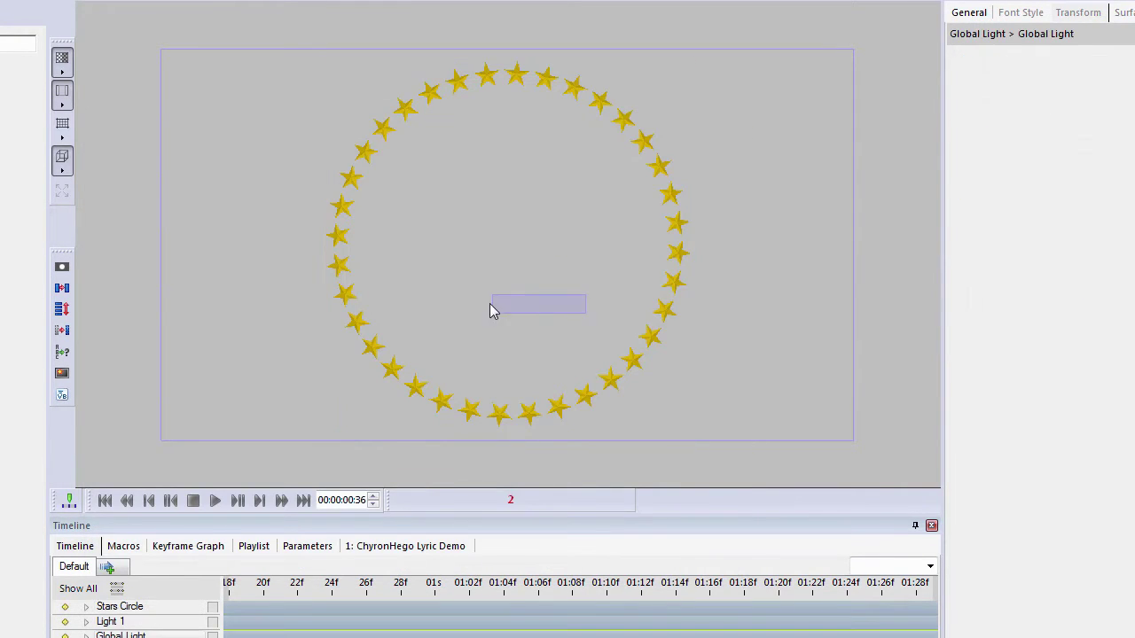
{"action": "left_click_drag", "start_coordinate": [633, 363], "coordinate": [577, 355]}
Zoom the canvas out, restore its default view, and open the Masking settings for the Stars Circle scene.
{"action": "scroll", "coordinate": [578, 355], "scroll_direction": "down", "scroll_amount": 10}
{"action": "scroll", "coordinate": [581, 343], "scroll_direction": "down", "scroll_amount": 5}
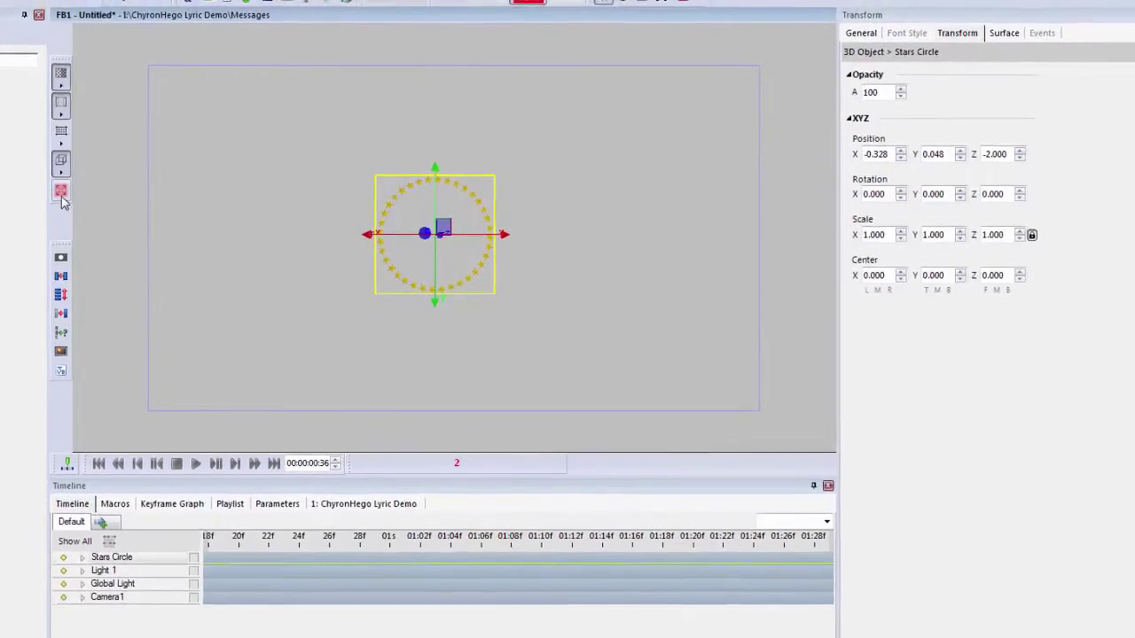
{"action": "left_click", "coordinate": [61, 195]}
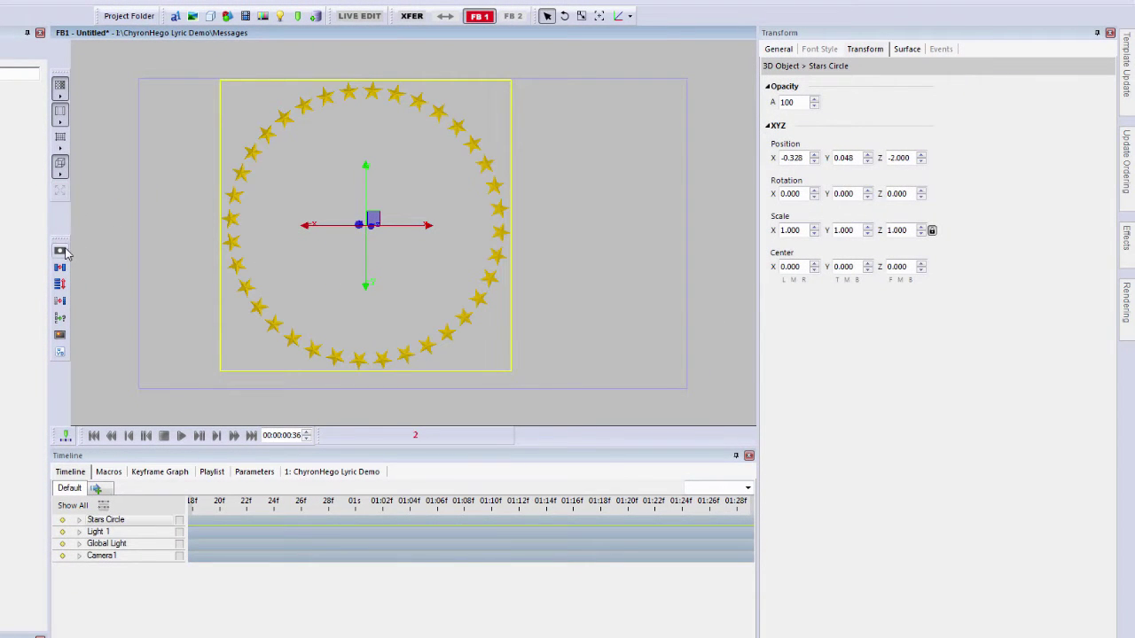
{"action": "left_click", "coordinate": [62, 252]}
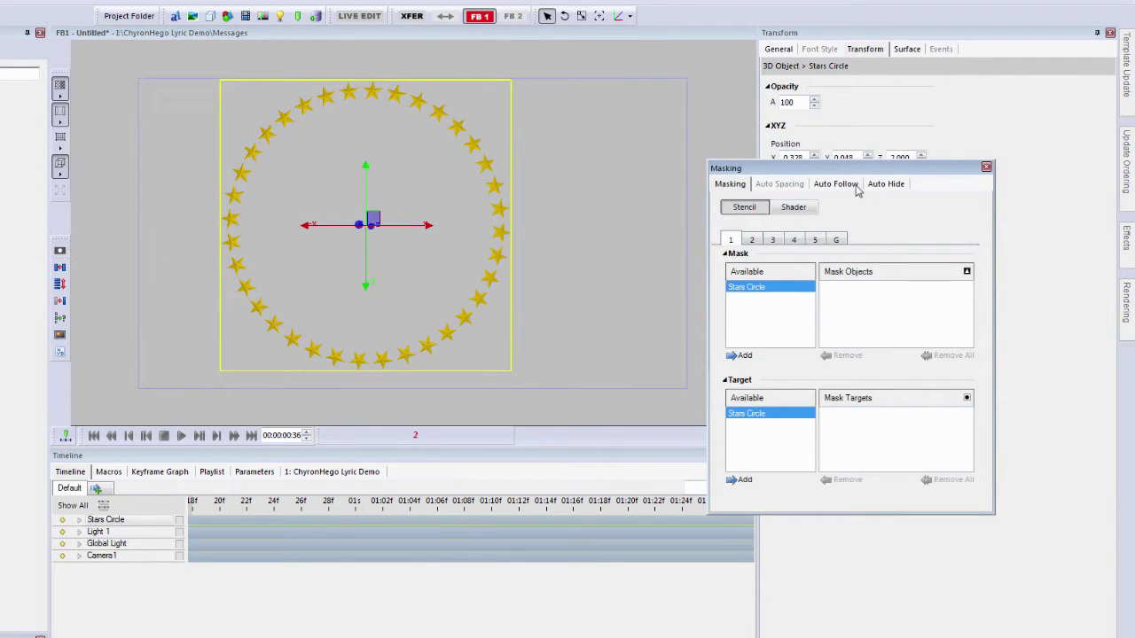
Review the Auto Follow, Auto Spacing and Auto Hide settings for the Stars Circle object, closing each window after viewing.
{"action": "left_click", "coordinate": [986, 167]}
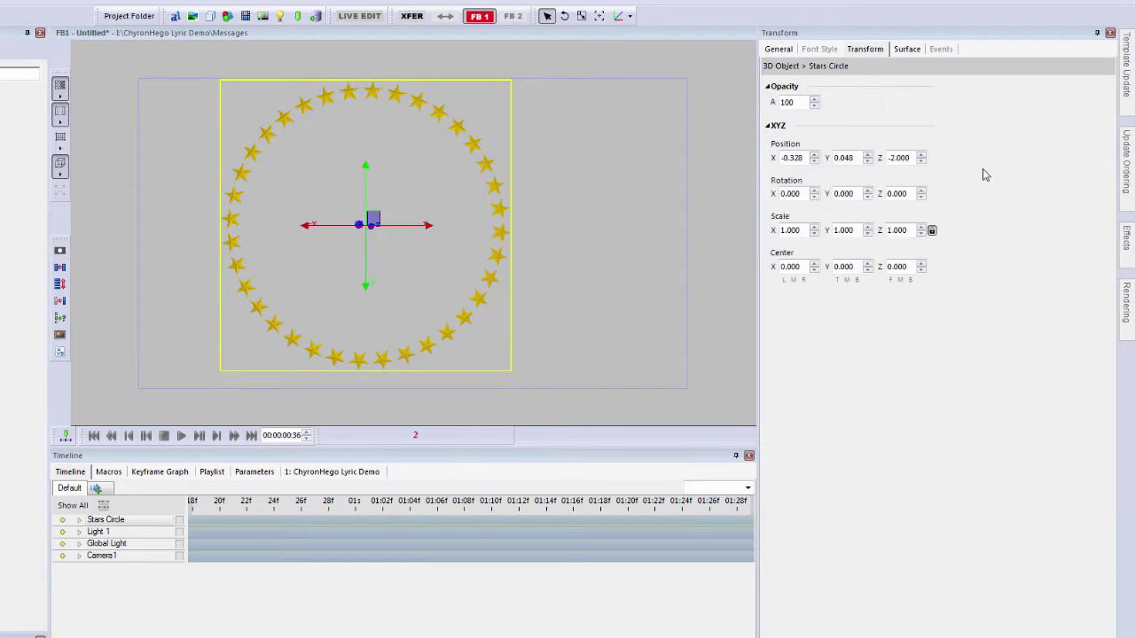
{"action": "left_click", "coordinate": [60, 275]}
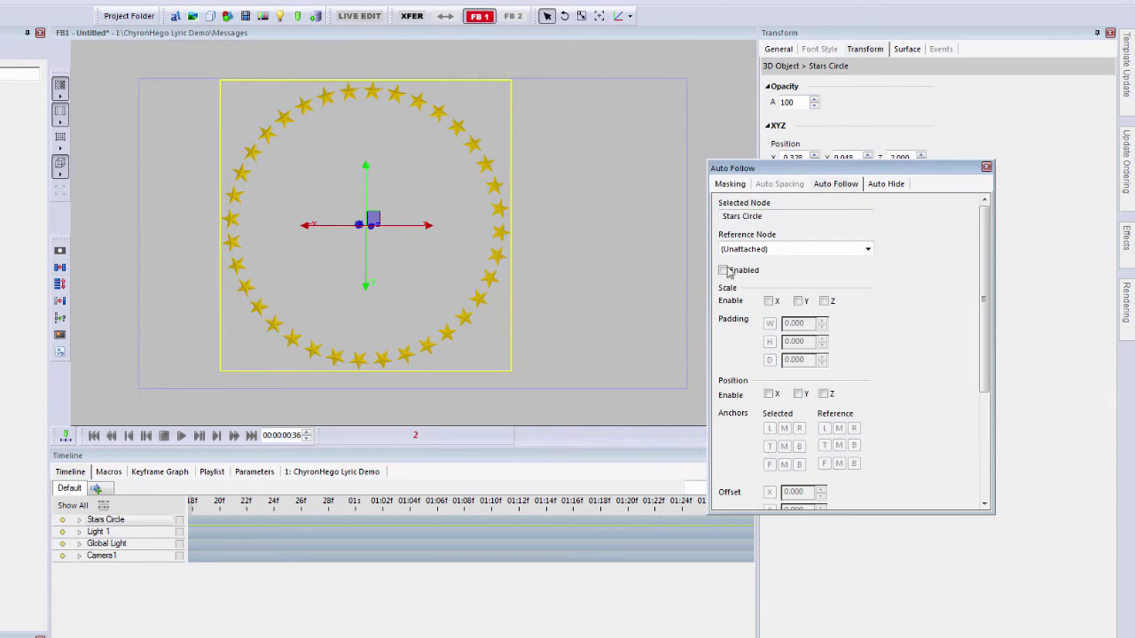
{"action": "left_click", "coordinate": [986, 167]}
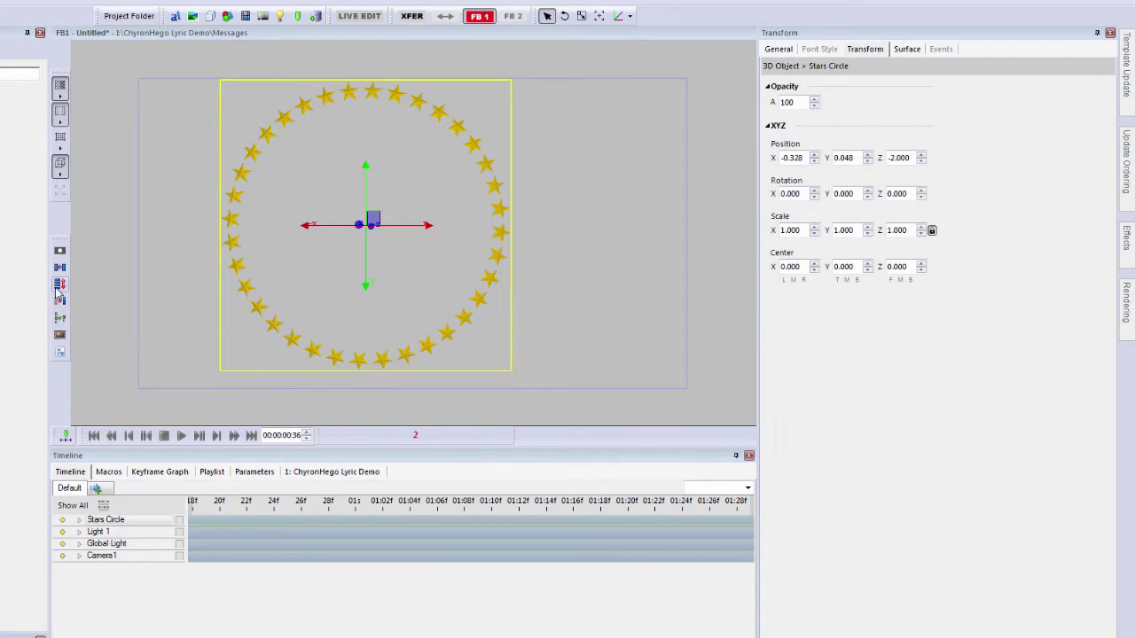
{"action": "left_click", "coordinate": [56, 287]}
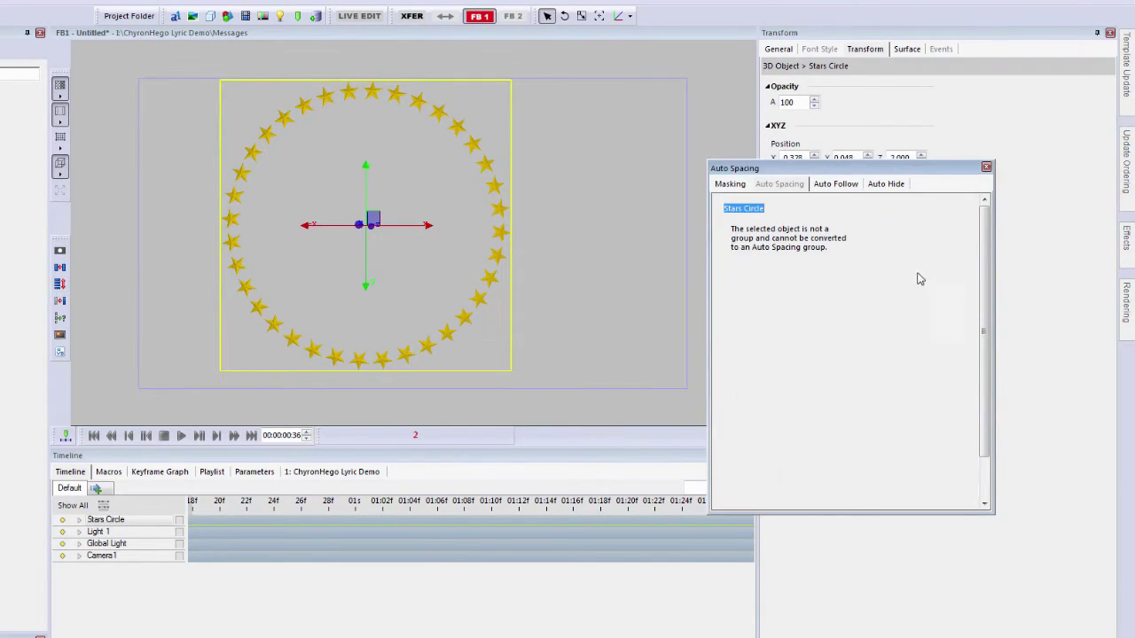
{"action": "left_click", "coordinate": [986, 168]}
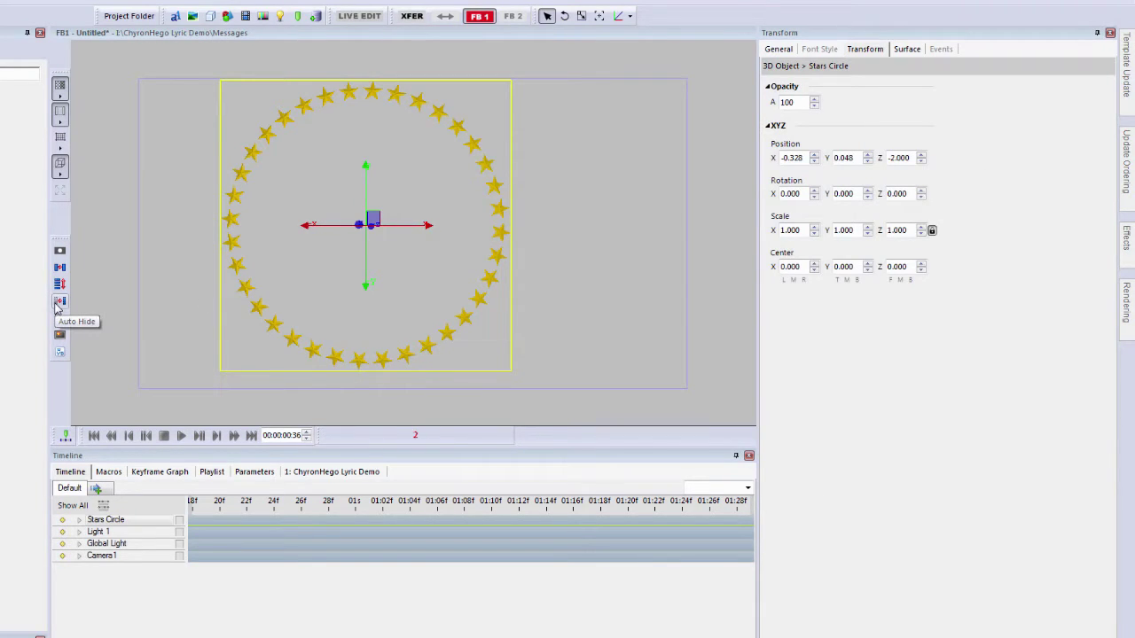
{"action": "left_click", "coordinate": [59, 303]}
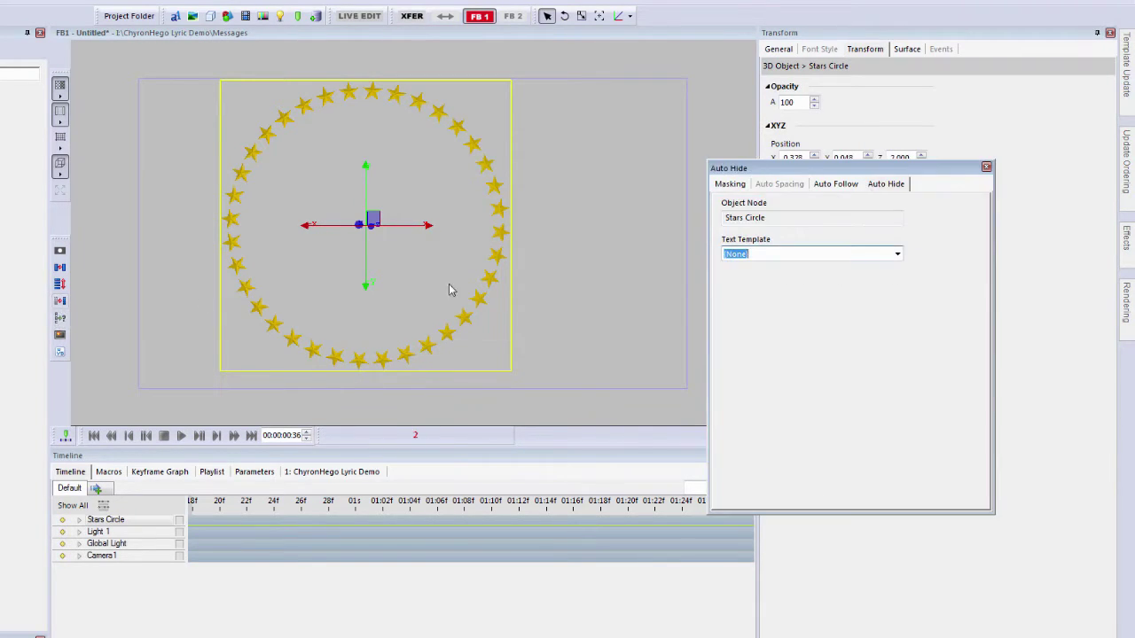
{"action": "left_click", "coordinate": [896, 255]}
{"action": "left_click", "coordinate": [950, 250]}
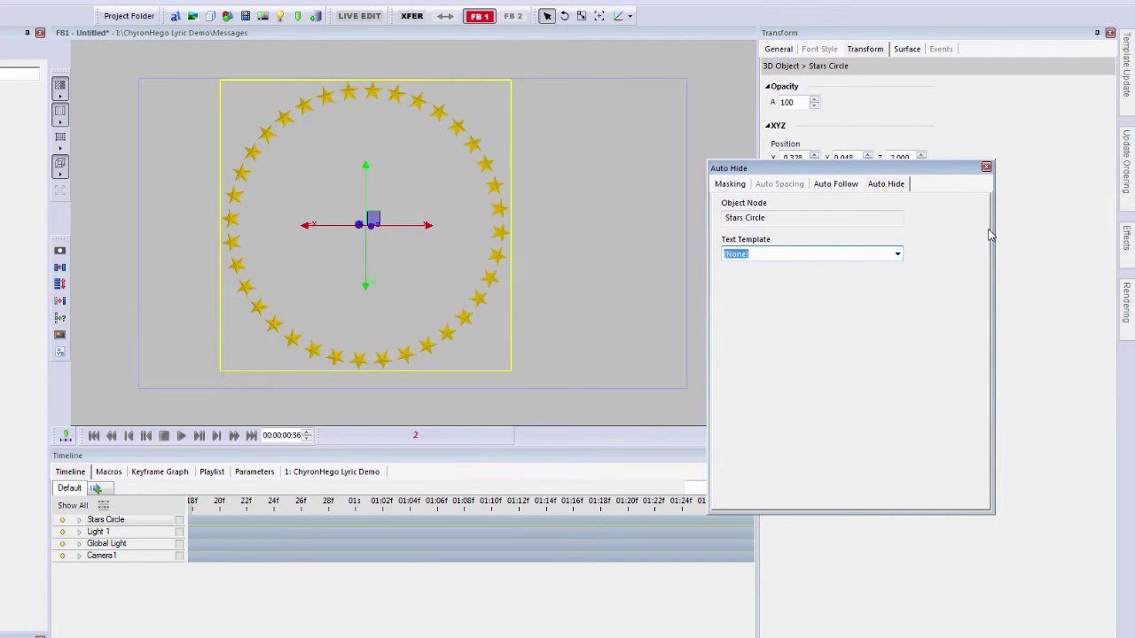
{"action": "left_click", "coordinate": [986, 168]}
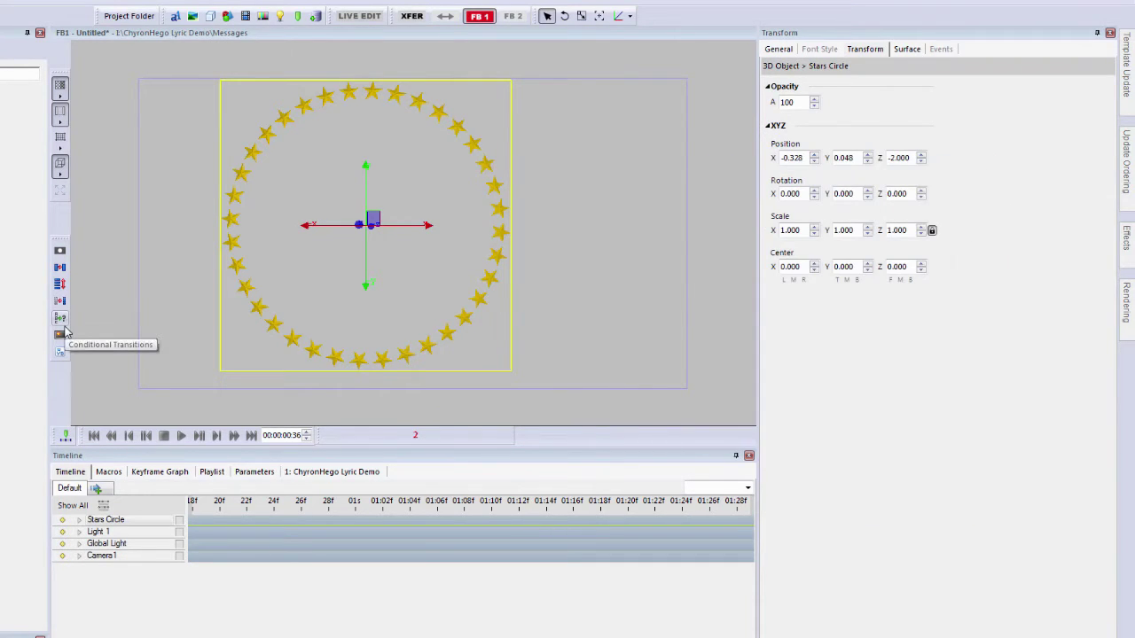
View the Conditional Transitions, Hotspots and macro script tools, and return to the timeline.
{"action": "left_click", "coordinate": [60, 334]}
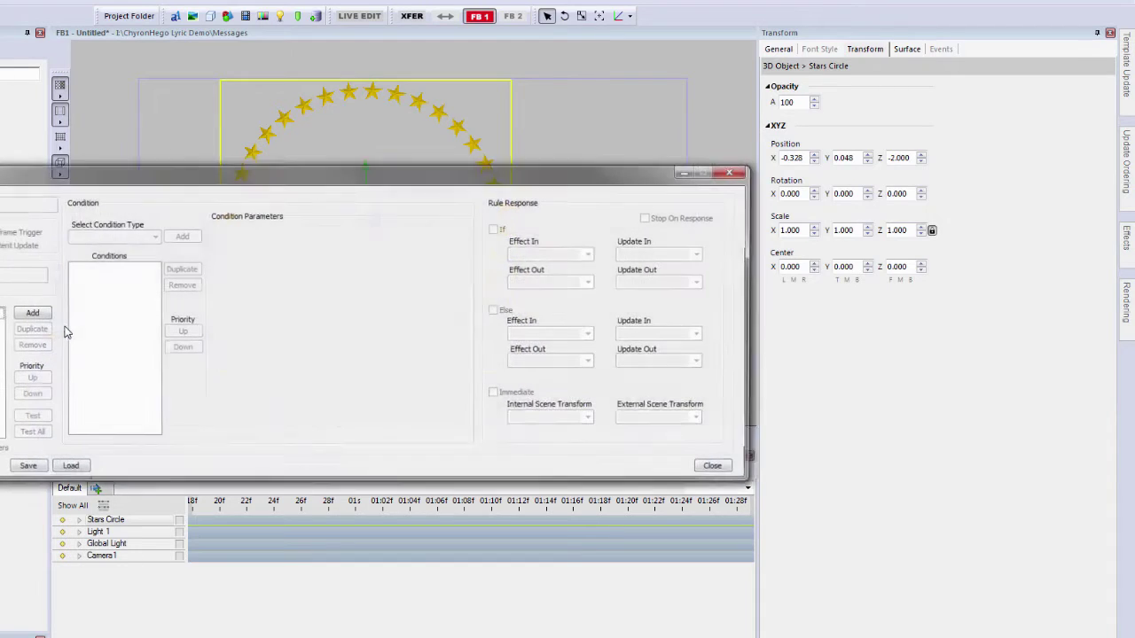
{"action": "left_click", "coordinate": [733, 170]}
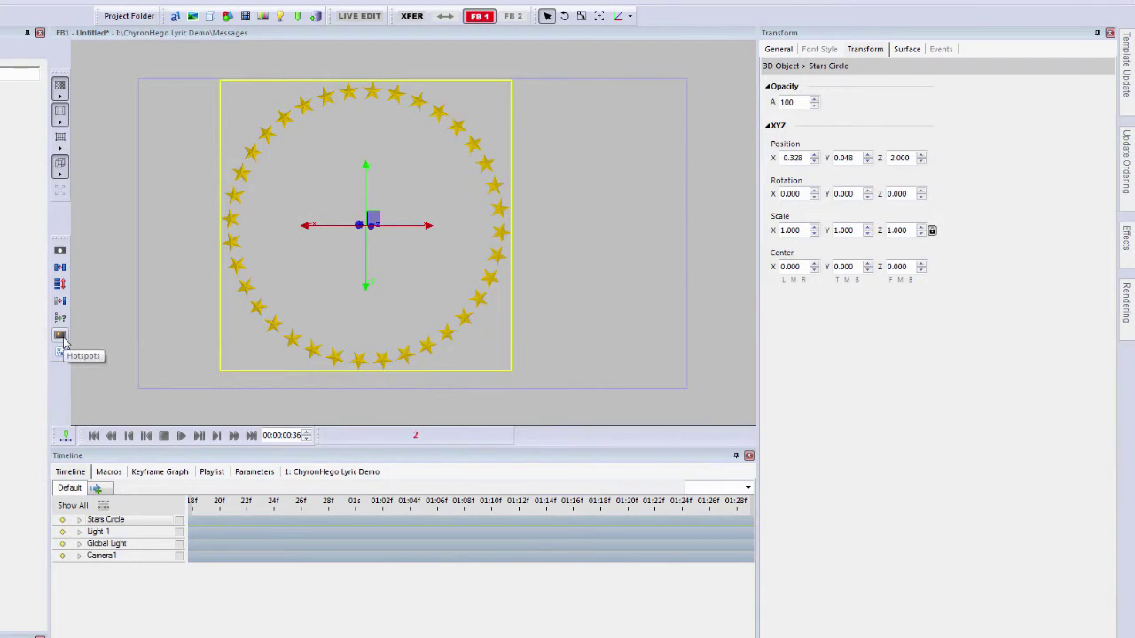
{"action": "left_click", "coordinate": [61, 336]}
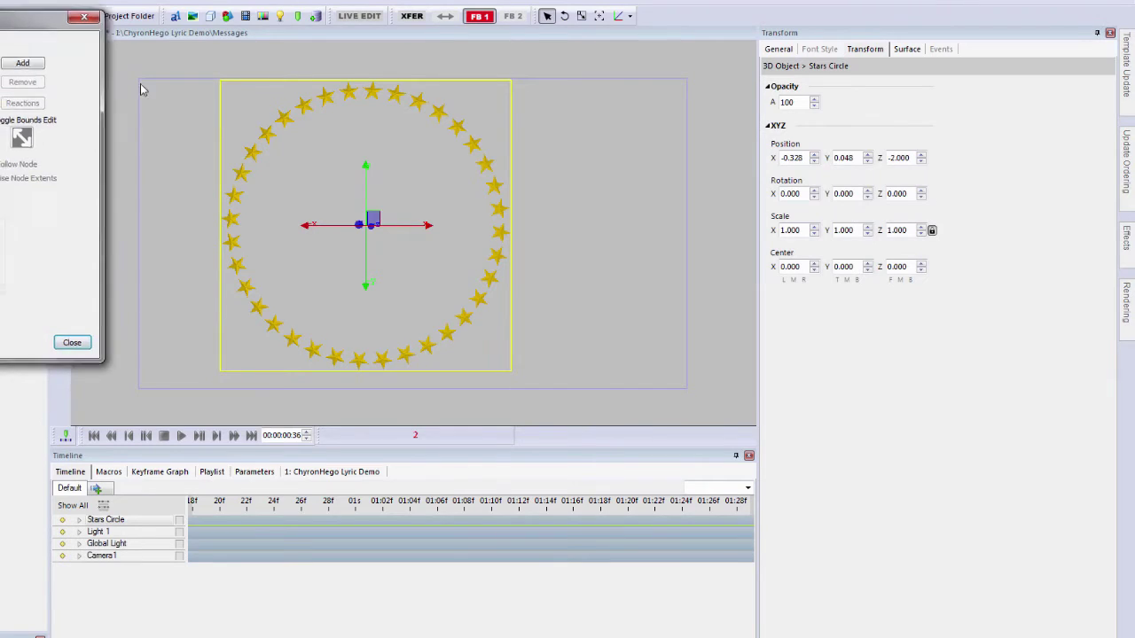
{"action": "left_click", "coordinate": [567, 186]}
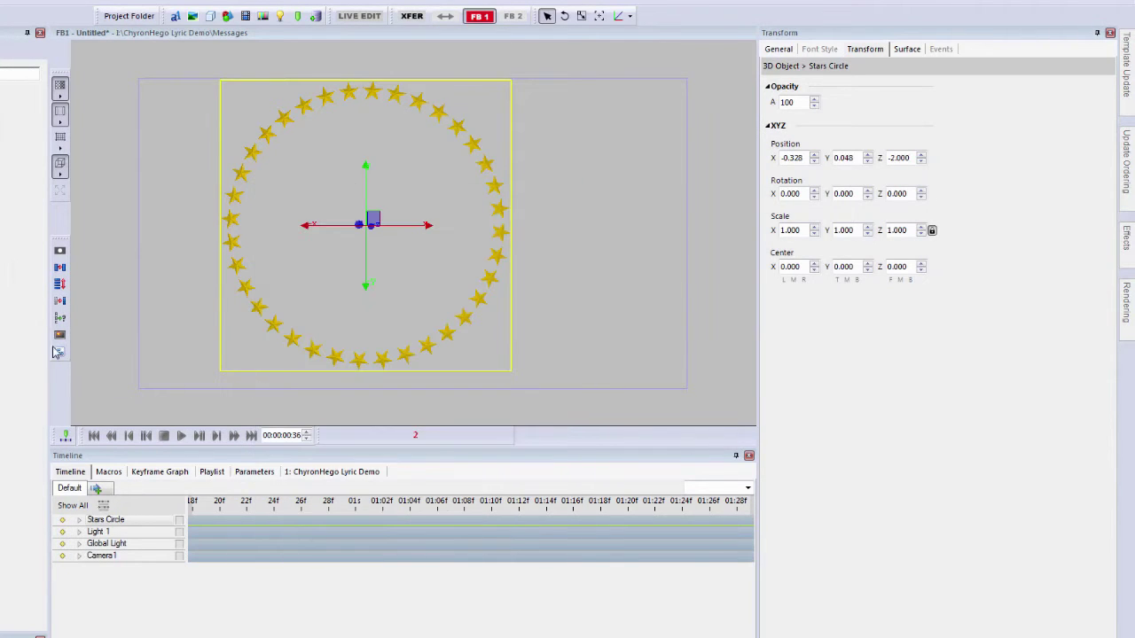
{"action": "left_click", "coordinate": [58, 354]}
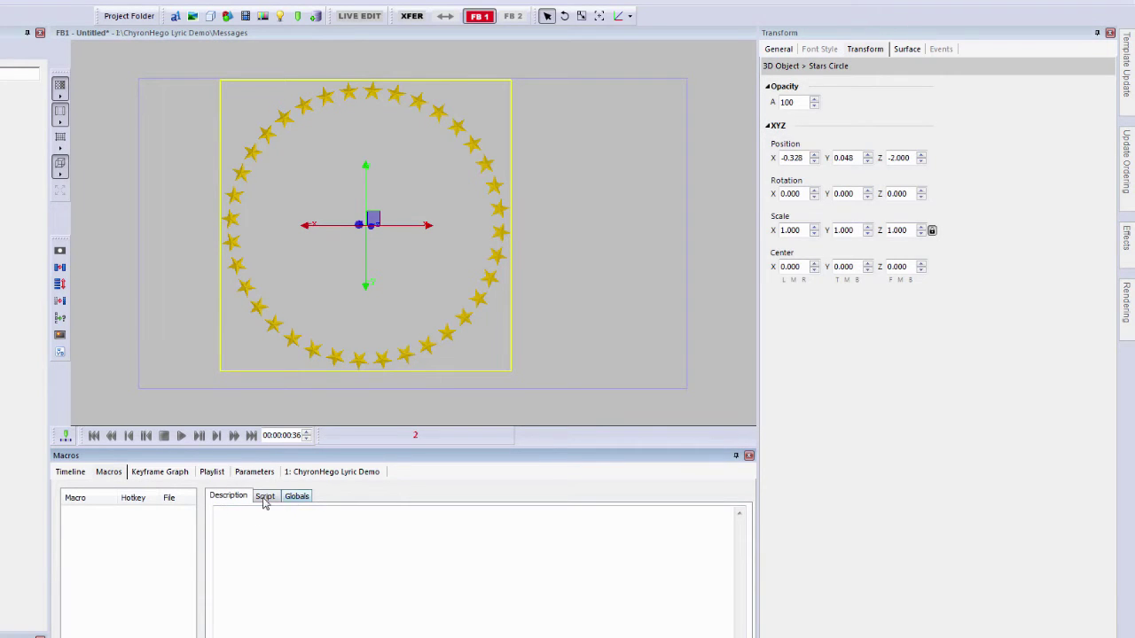
{"action": "left_click", "coordinate": [71, 472]}
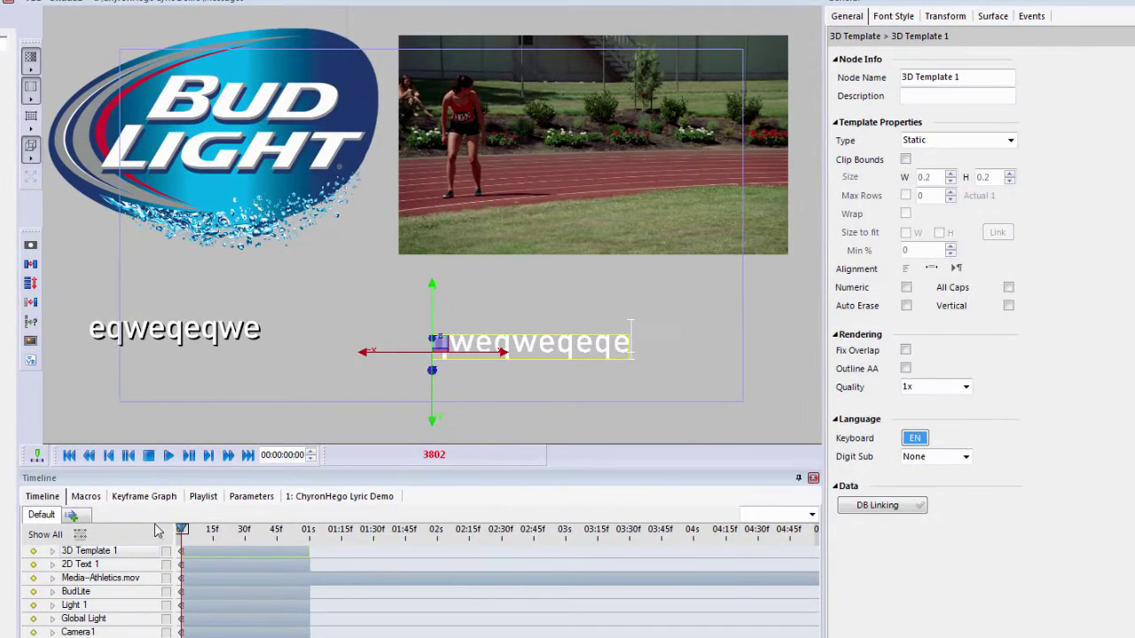
Inspect the General properties of the 3D template, BudLite image, Athletics video and 2D text, plus the older Lyric version's property page list.
{"action": "left_click", "coordinate": [307, 485]}
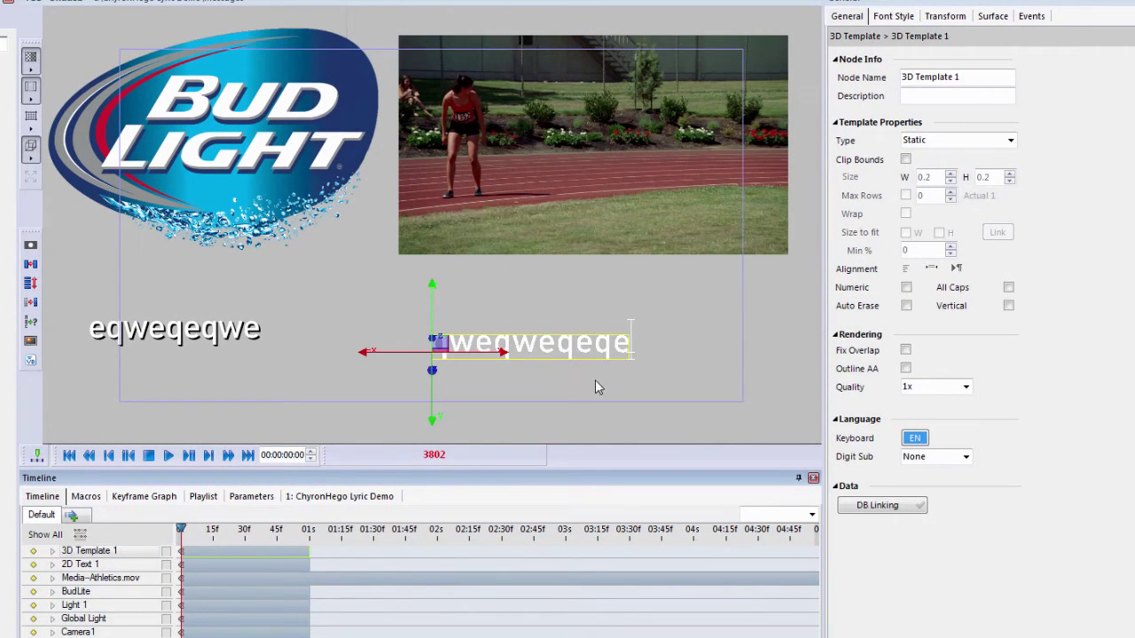
{"action": "left_click", "coordinate": [853, 18]}
{"action": "left_click_drag", "start_coordinate": [265, 113], "coordinate": [282, 113]}
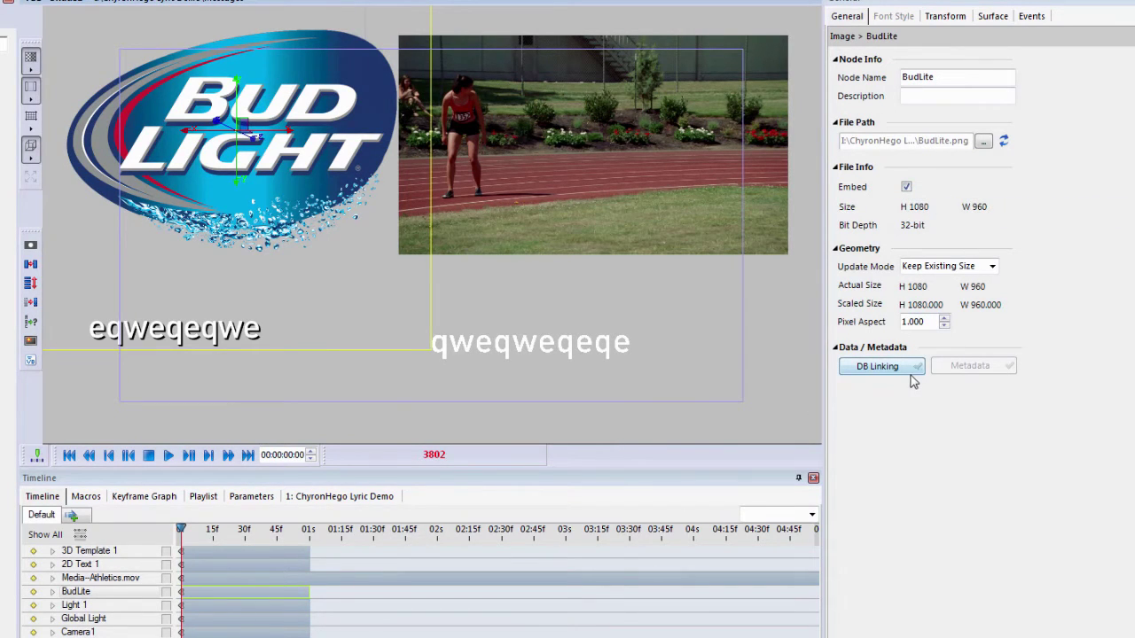
{"action": "left_click", "coordinate": [601, 107]}
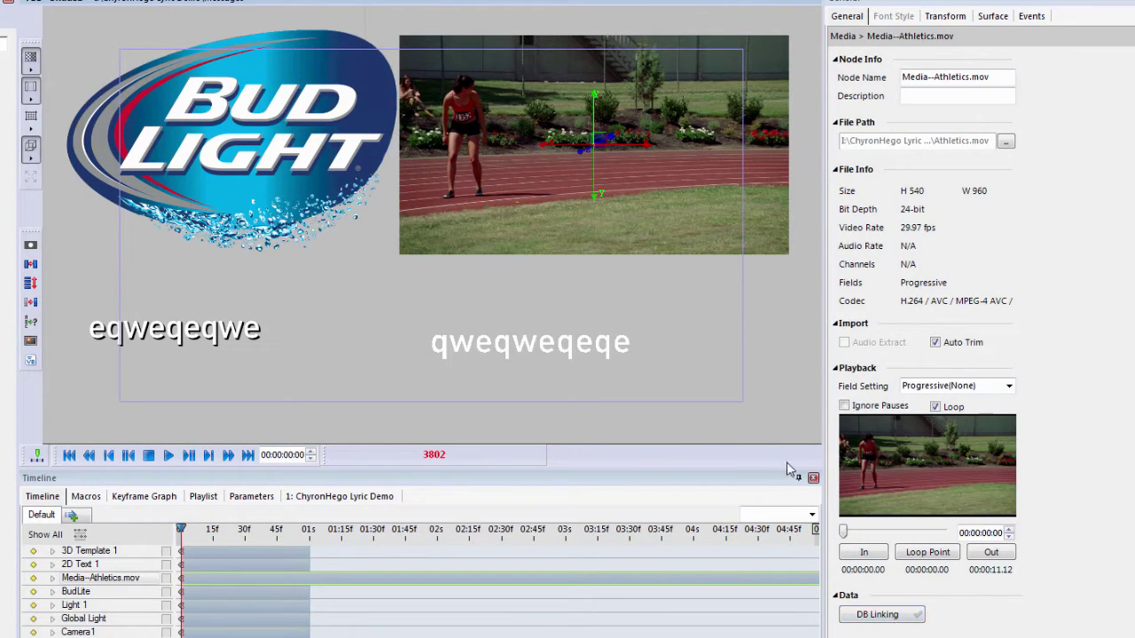
{"action": "left_click", "coordinate": [229, 333]}
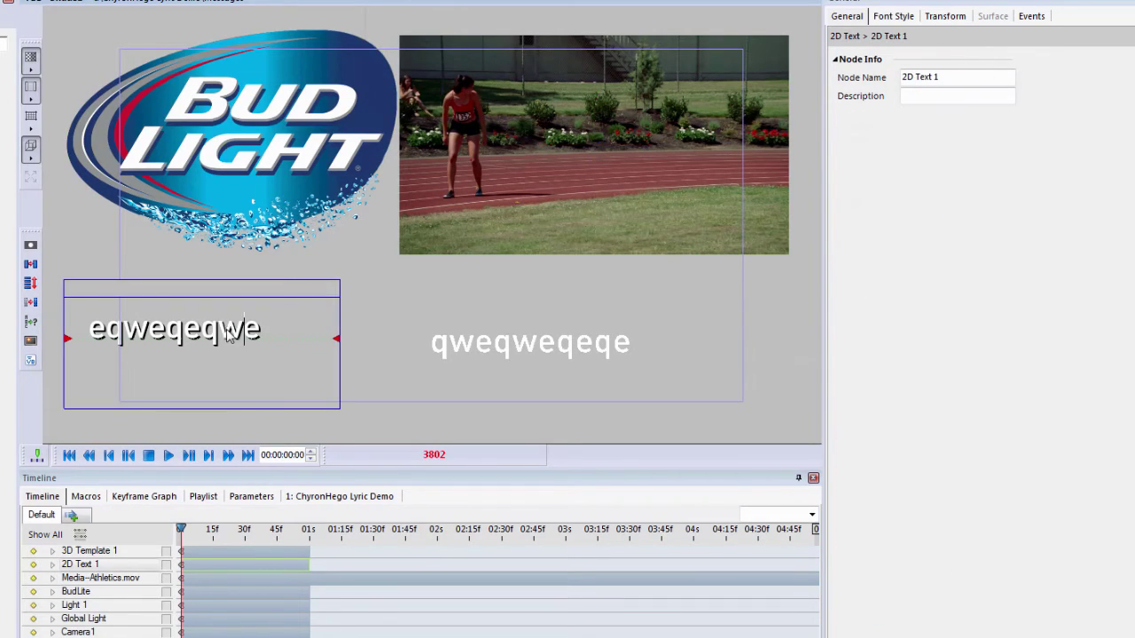
{"action": "left_click", "coordinate": [530, 348]}
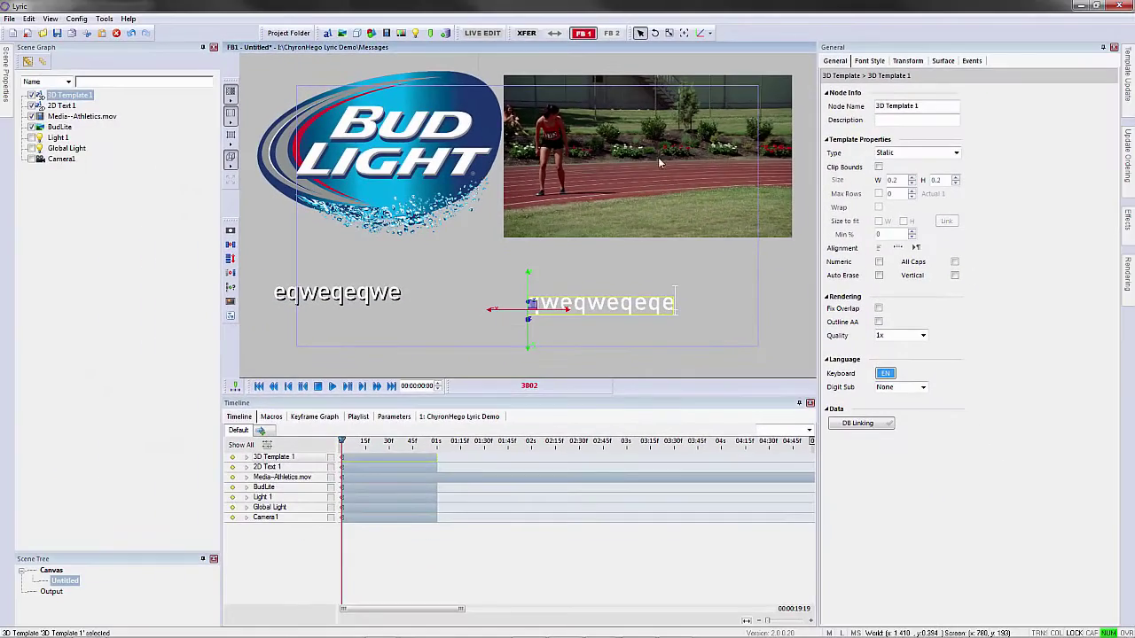
{"action": "left_click", "coordinate": [606, 145]}
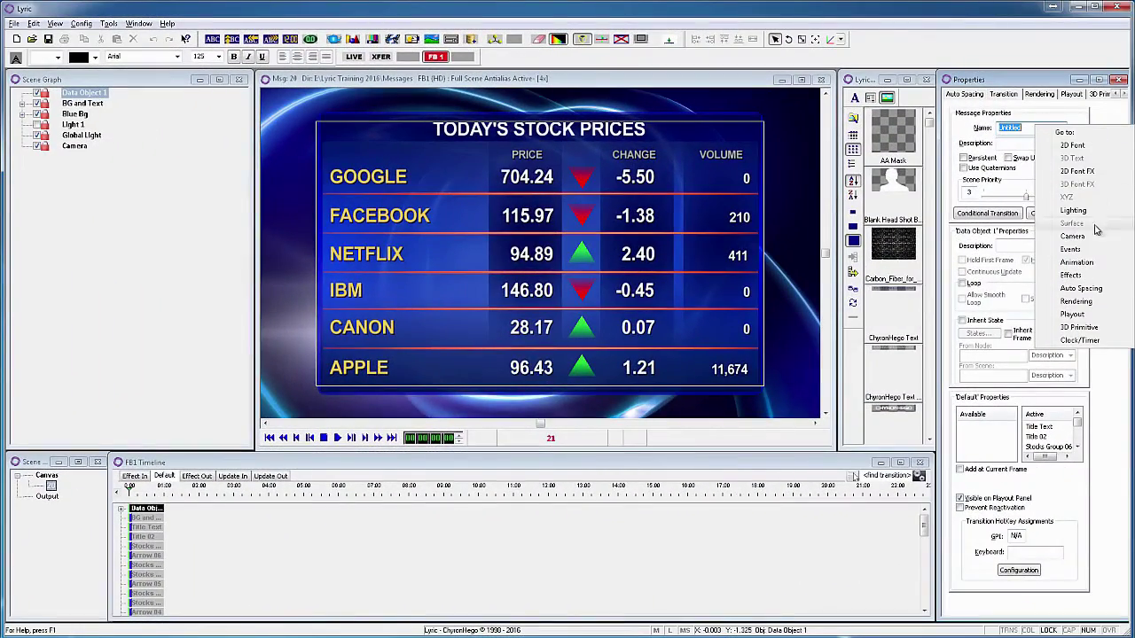
{"action": "left_click", "coordinate": [1081, 250]}
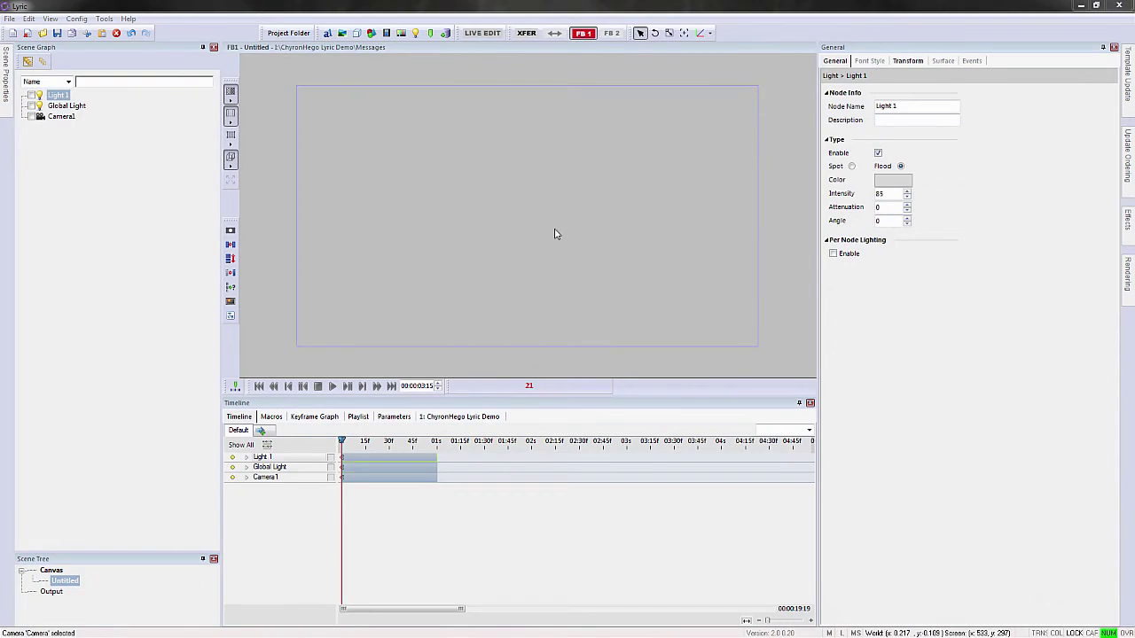
Load message 20 (Sports Game ID) and scrub its Effect In transition to 3 seconds.
{"action": "key", "text": "Down"}
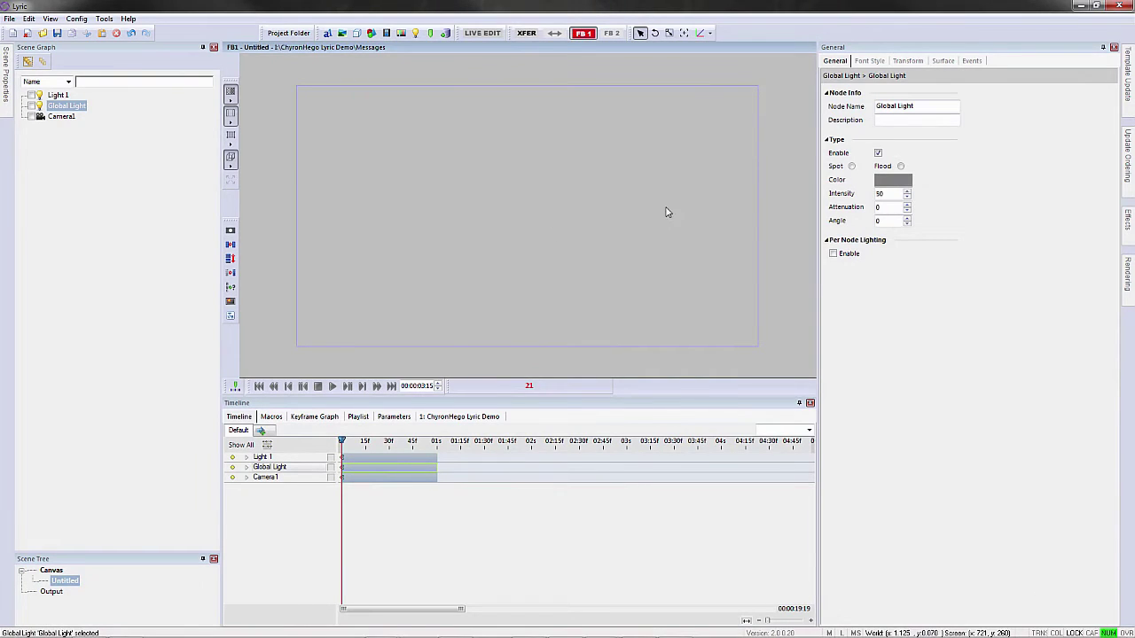
{"action": "key", "text": "Return"}
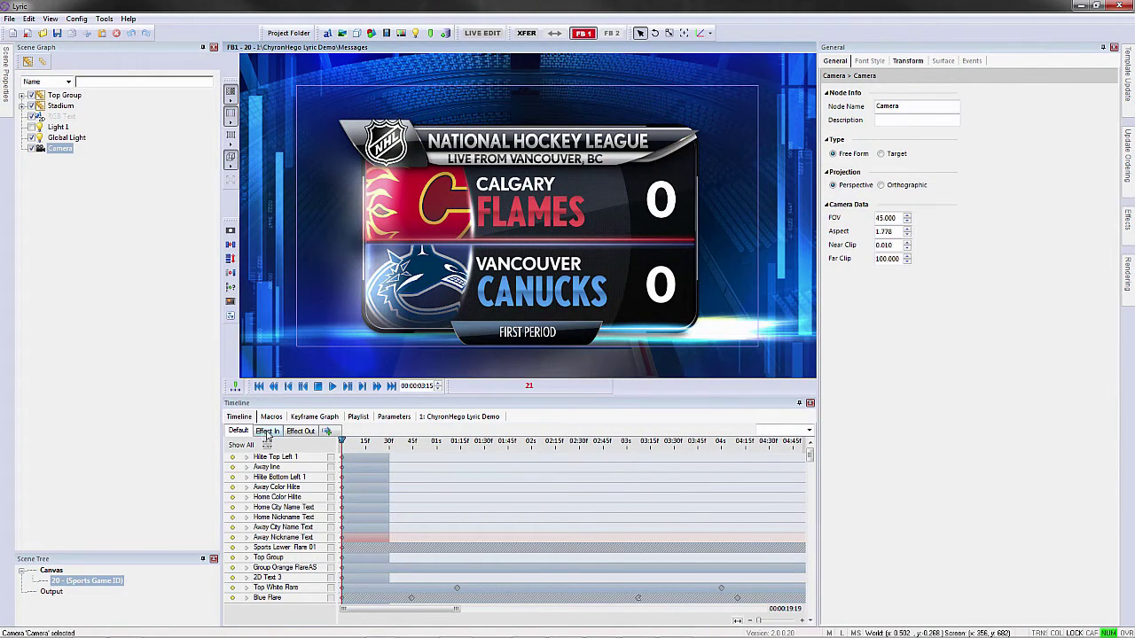
{"action": "left_click", "coordinate": [267, 431]}
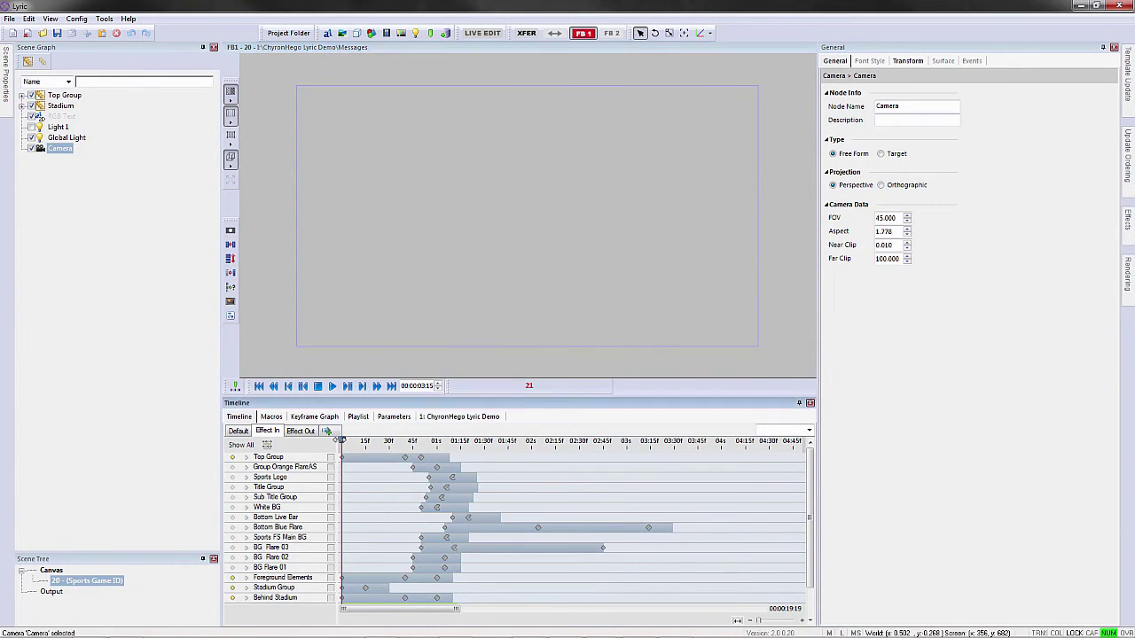
{"action": "left_click_drag", "start_coordinate": [340, 440], "coordinate": [625, 441]}
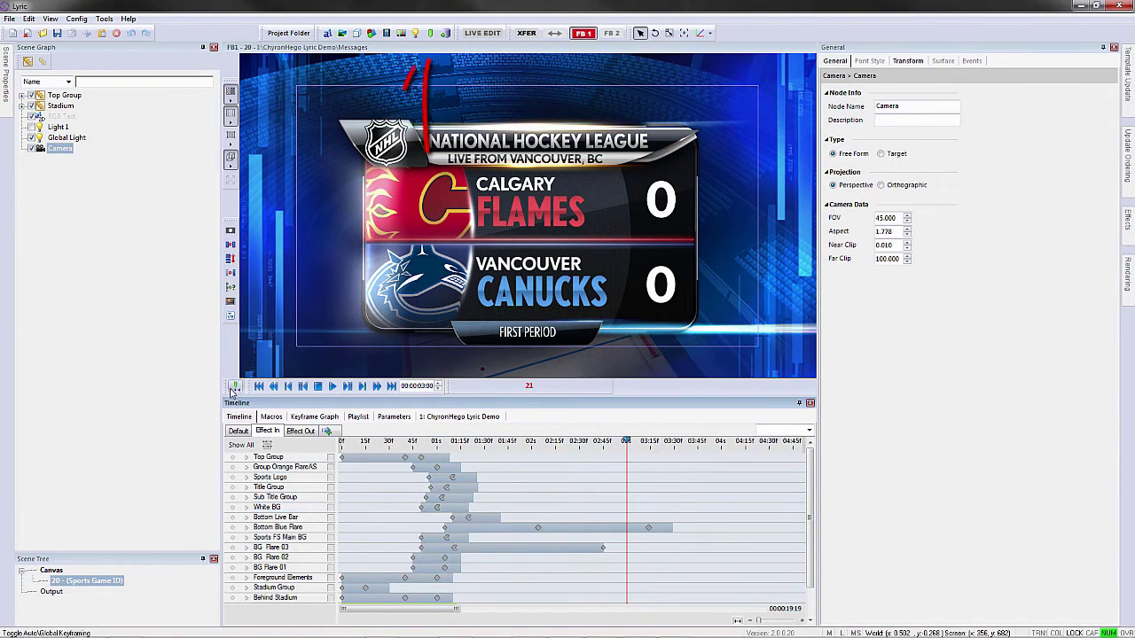
Add a trigger extending to 3 seconds in the Effect In timeline and name it Trigger Effect Out.
{"action": "left_click", "coordinate": [432, 32]}
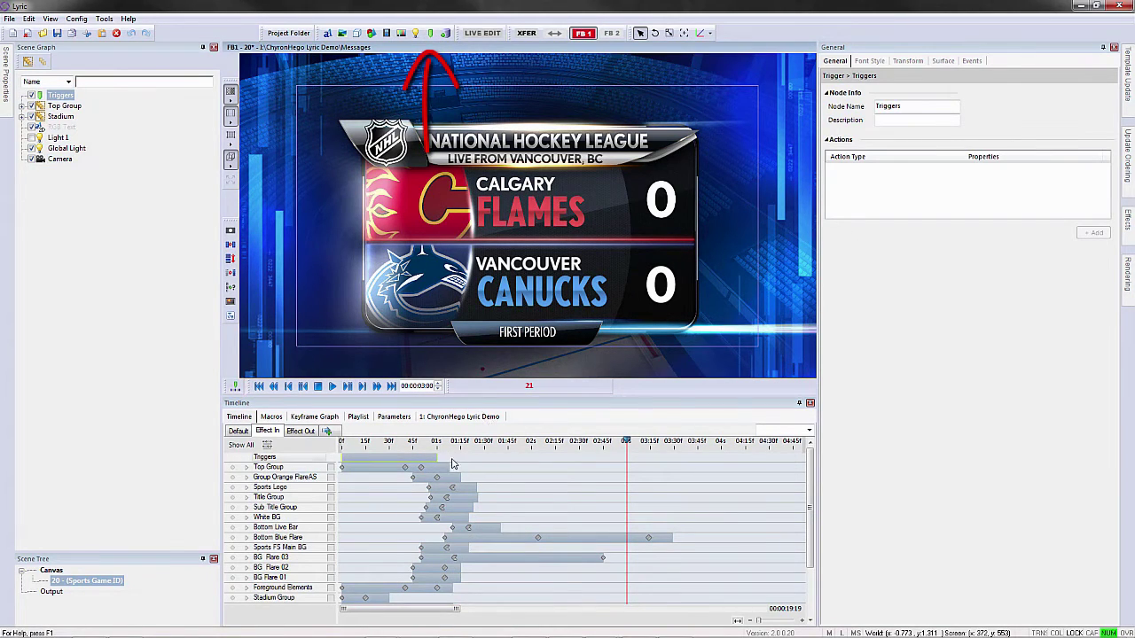
{"action": "left_click_drag", "start_coordinate": [434, 457], "coordinate": [620, 461]}
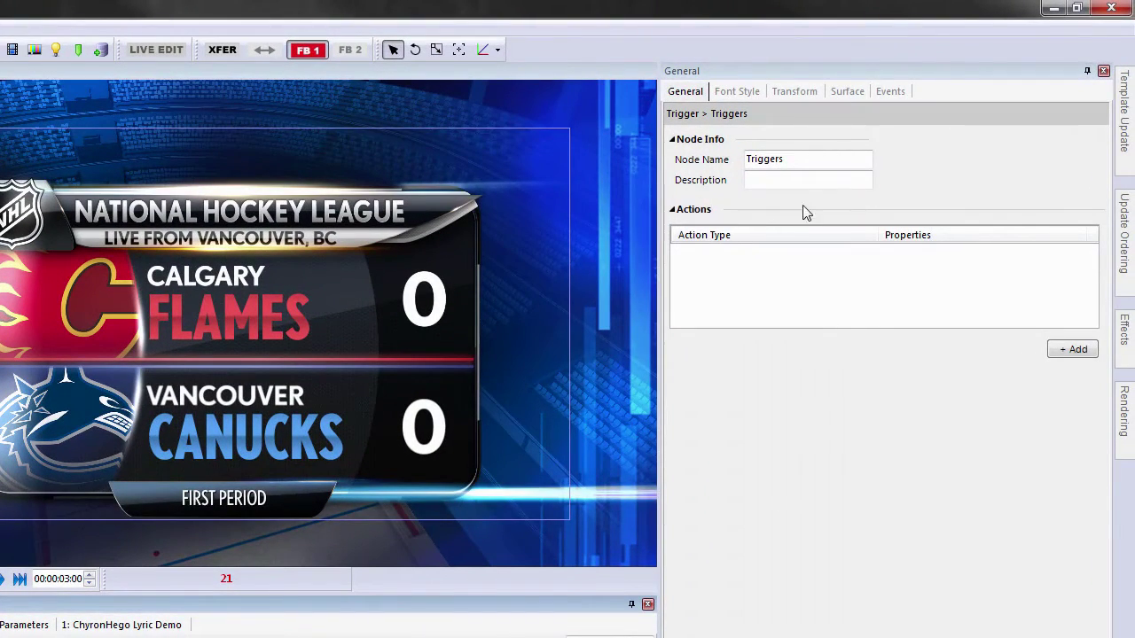
{"action": "left_click", "coordinate": [841, 164]}
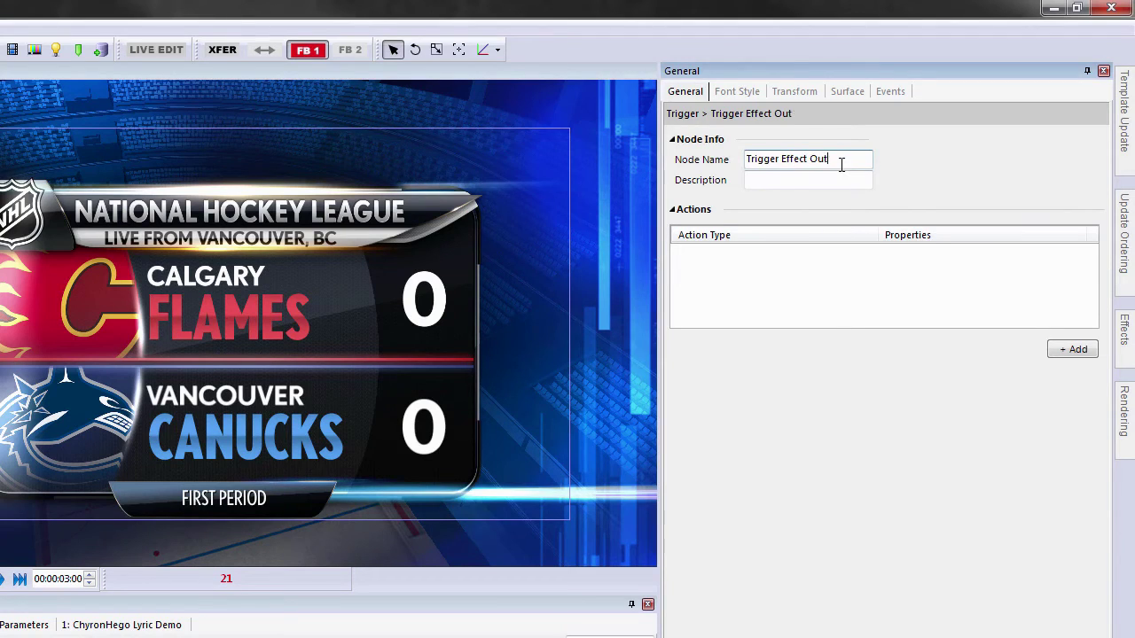
Add a Transition action set to Effect Out to the trigger and test it by playing the Effect In timeline.
{"action": "left_click", "coordinate": [1075, 350]}
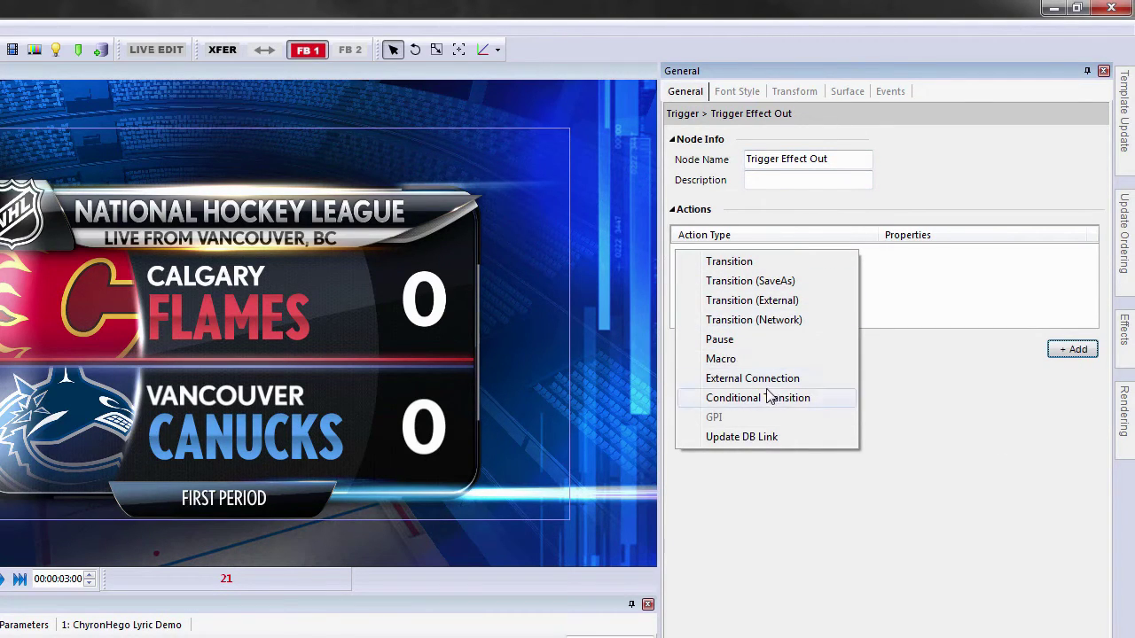
{"action": "left_click", "coordinate": [739, 261]}
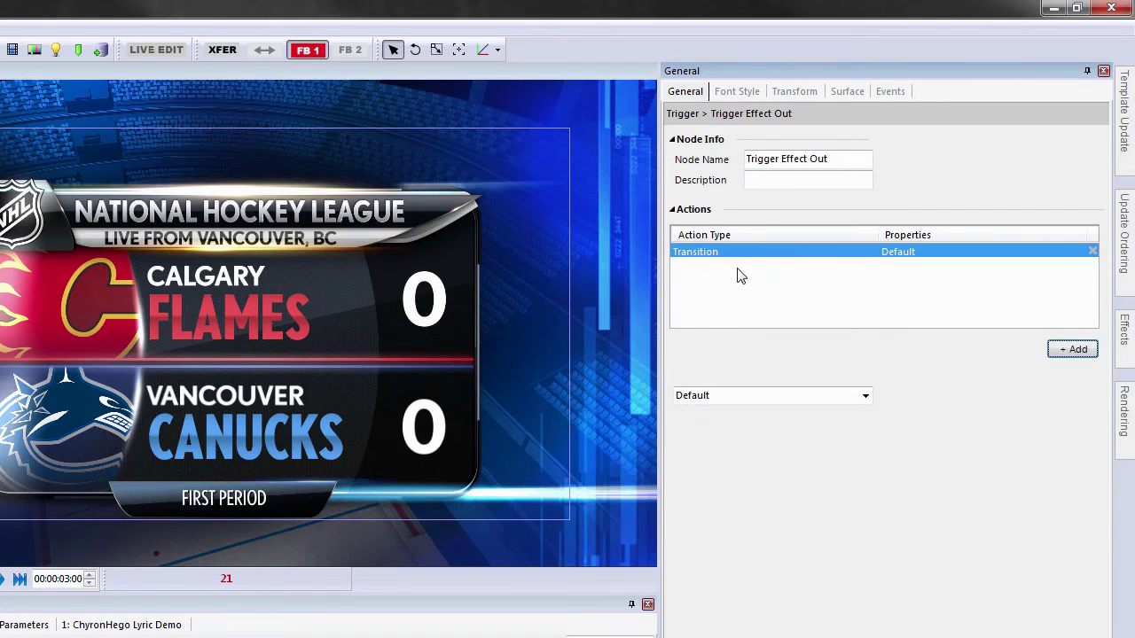
{"action": "left_click", "coordinate": [865, 395]}
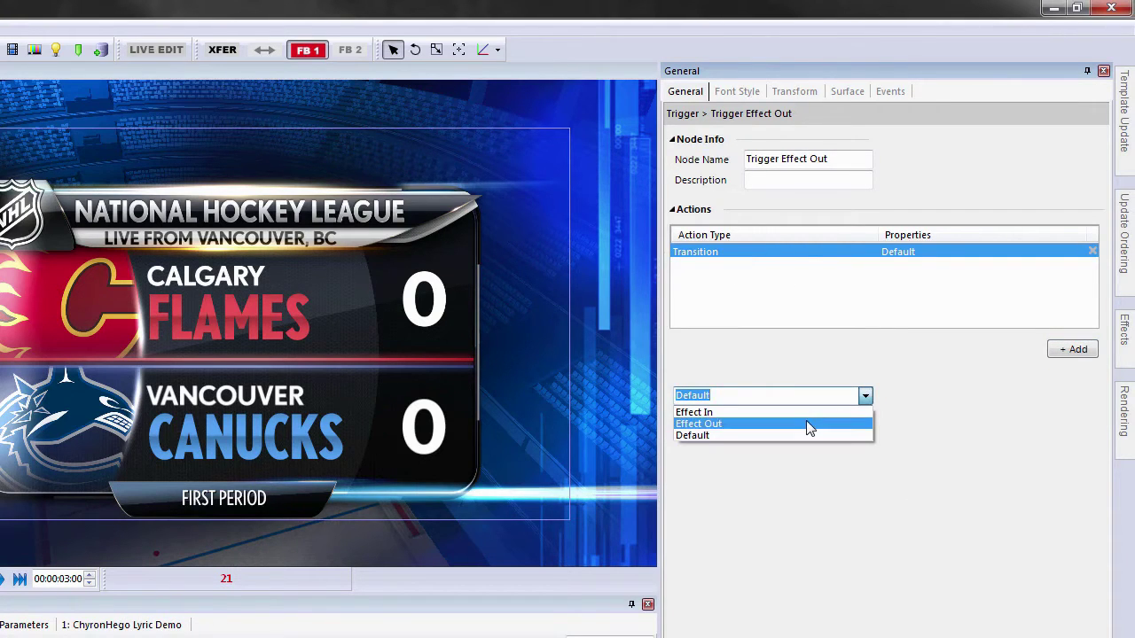
{"action": "left_click", "coordinate": [803, 426]}
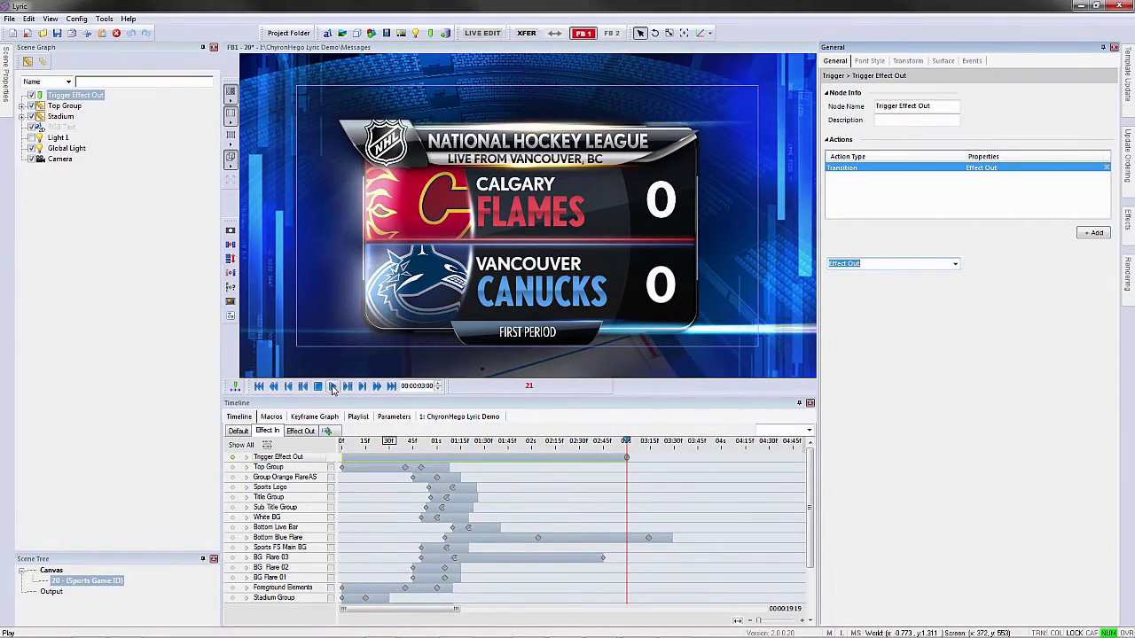
{"action": "left_click", "coordinate": [332, 387]}
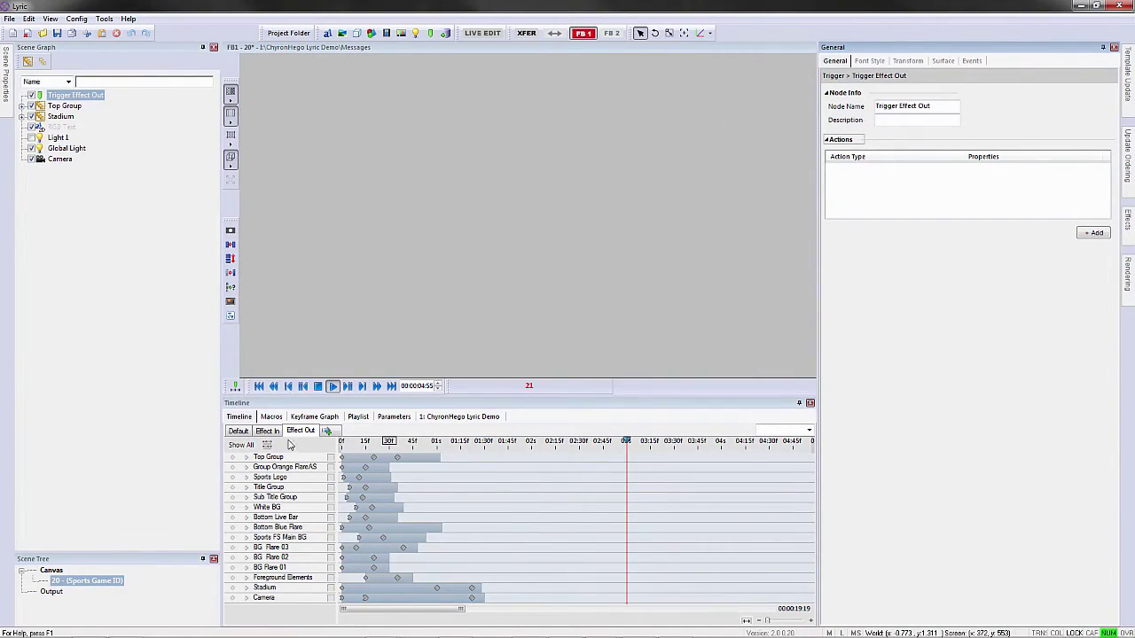
{"action": "left_click", "coordinate": [317, 386]}
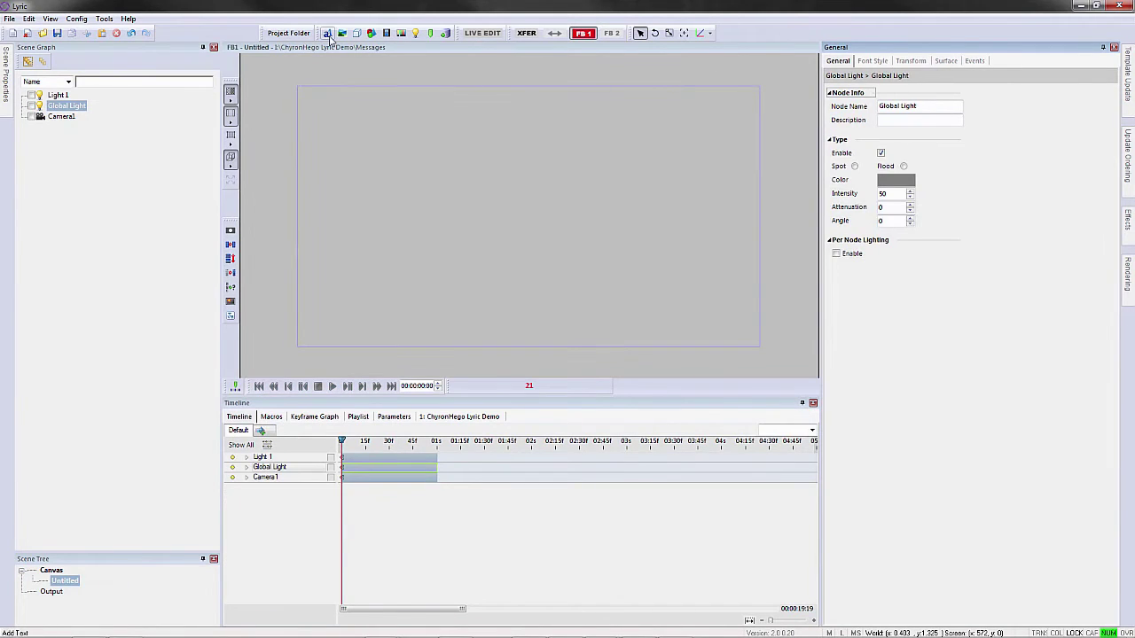
Add a 2D text window to the canvas and enter the placeholder text "sdfsdfsdfsdfsfsdfsfsdfsdf".
{"action": "left_click", "coordinate": [327, 33]}
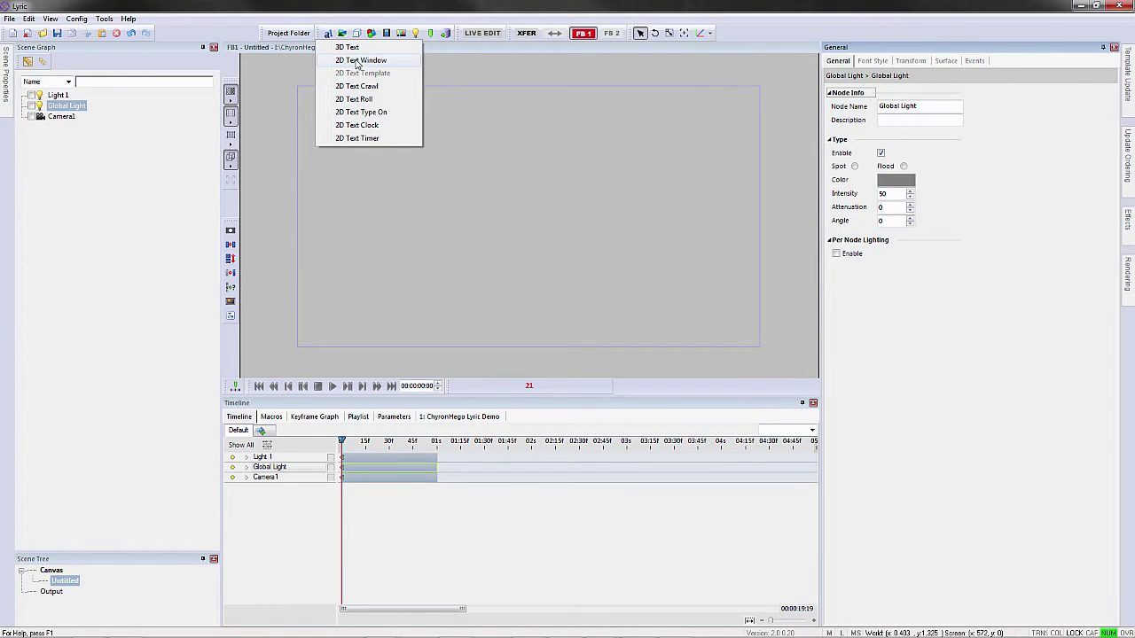
{"action": "left_click", "coordinate": [357, 61]}
{"action": "left_click", "coordinate": [873, 61]}
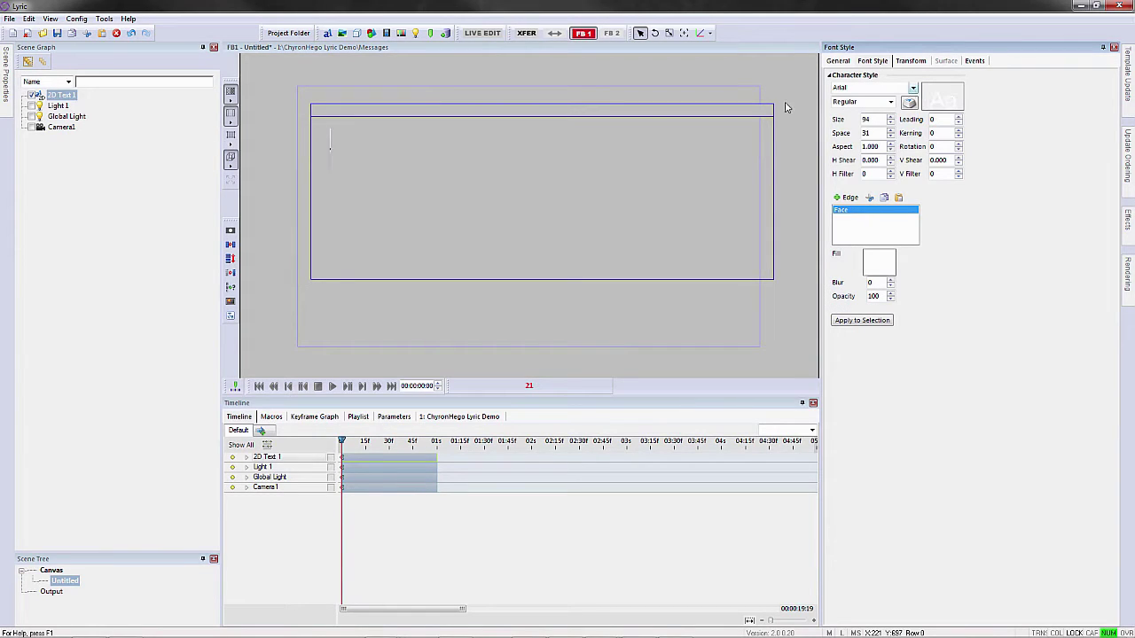
{"action": "left_click", "coordinate": [356, 159]}
{"action": "type", "text": "sdfsdfsdfsdfs"}
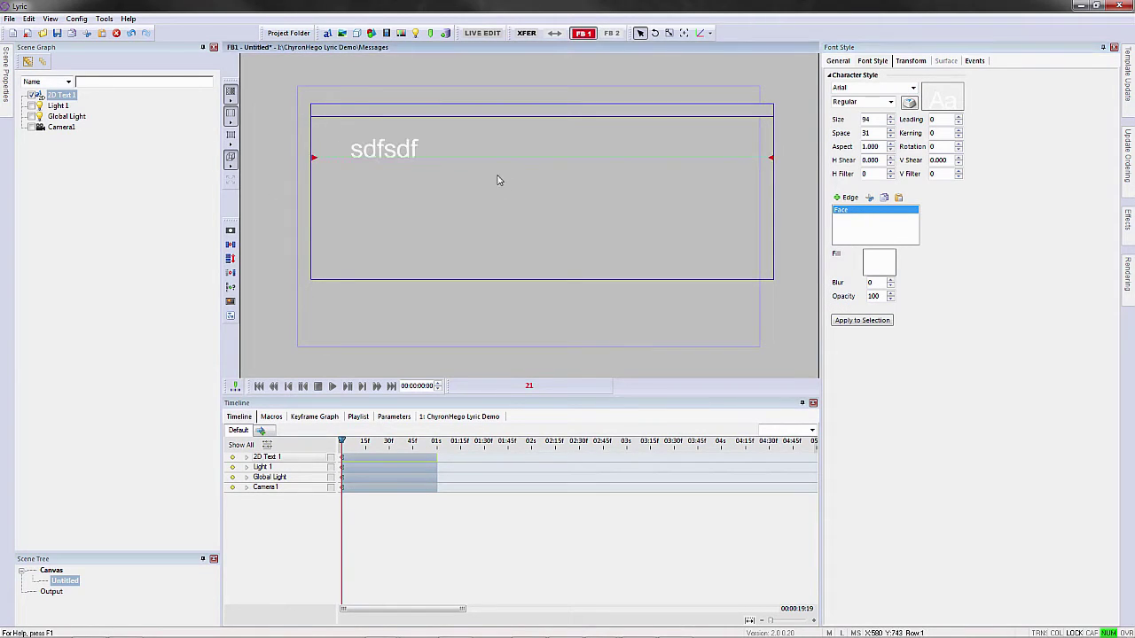
{"action": "type", "text": "dfsdfsdfsdfsfsdfsfsdfsdf"}
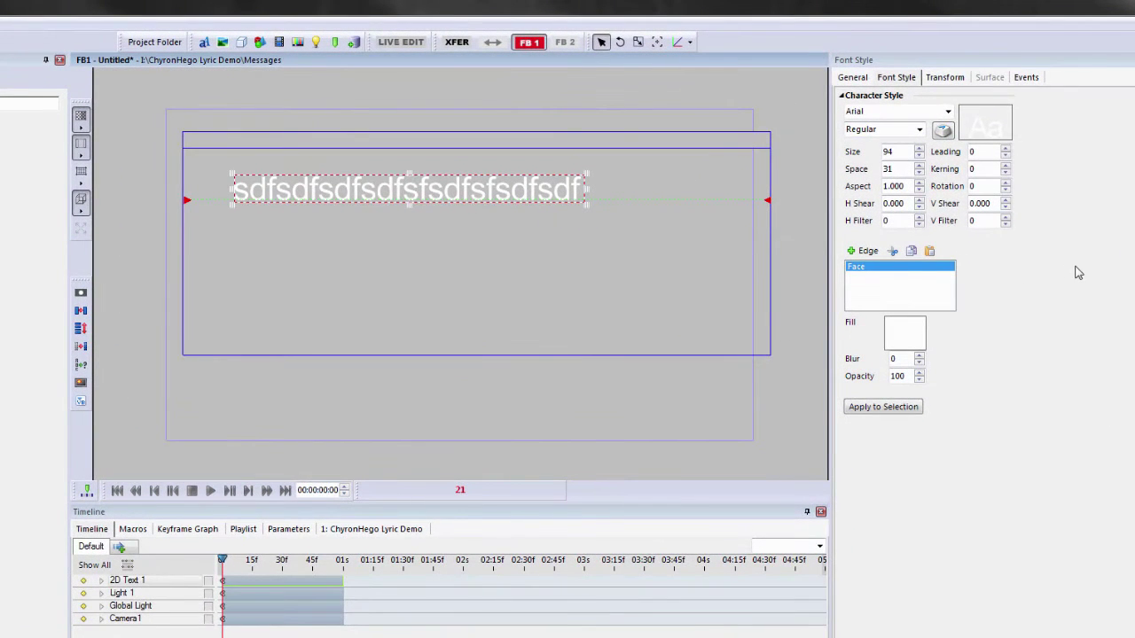
Set the selected text's size to 100 and give it a Shadow edge, applying both to the selection.
{"action": "left_click", "coordinate": [920, 149]}
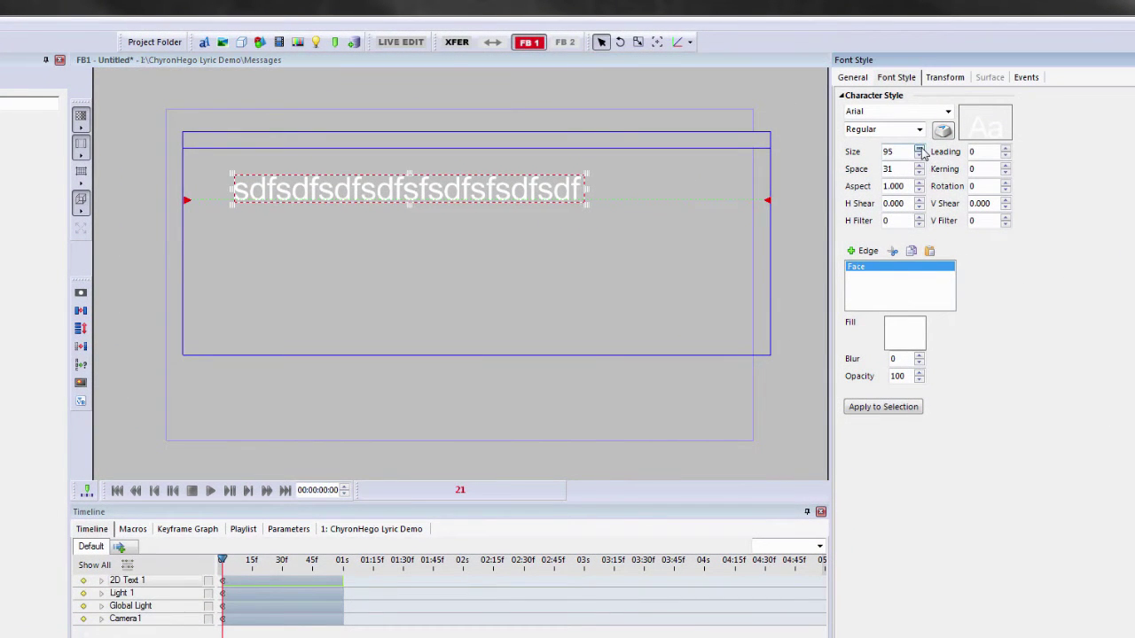
{"action": "left_click", "coordinate": [893, 408]}
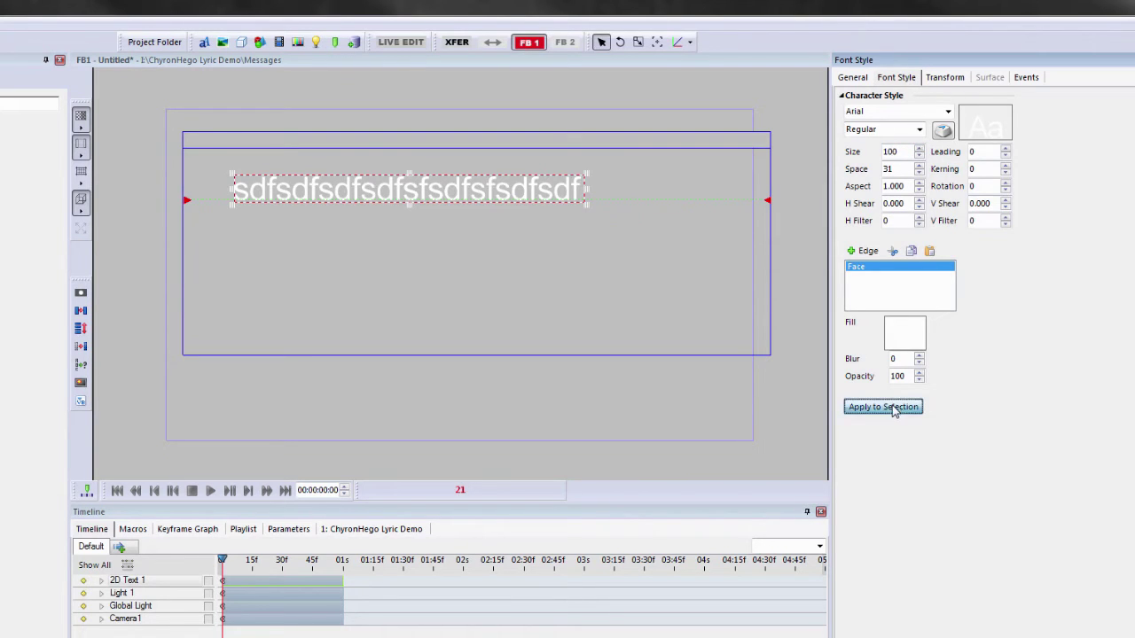
{"action": "left_click", "coordinate": [866, 252]}
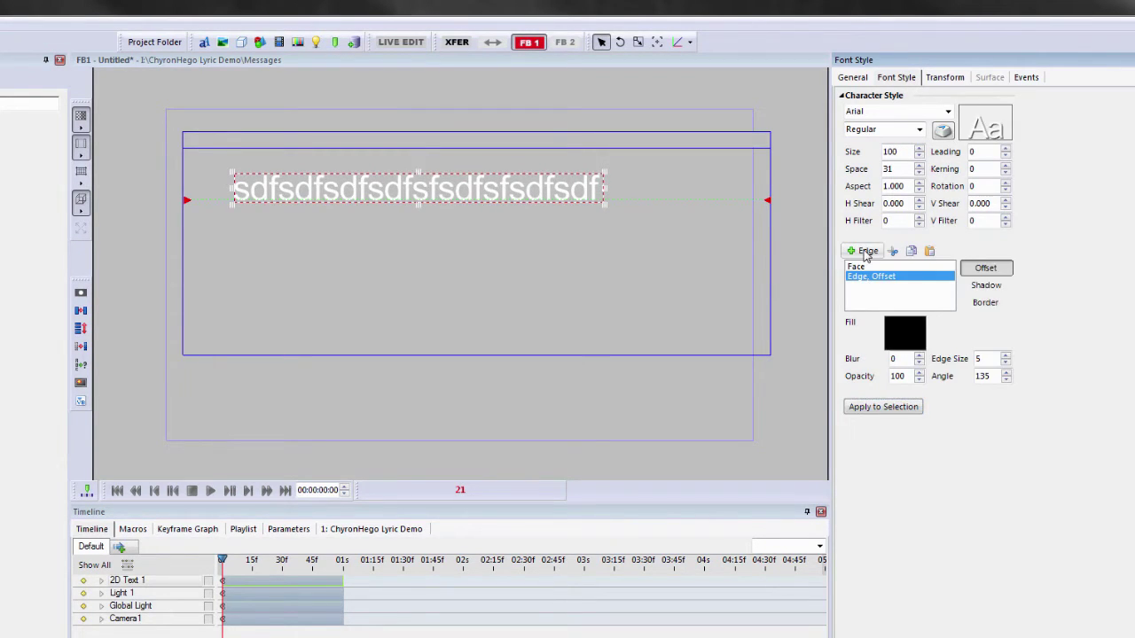
{"action": "left_click", "coordinate": [993, 288]}
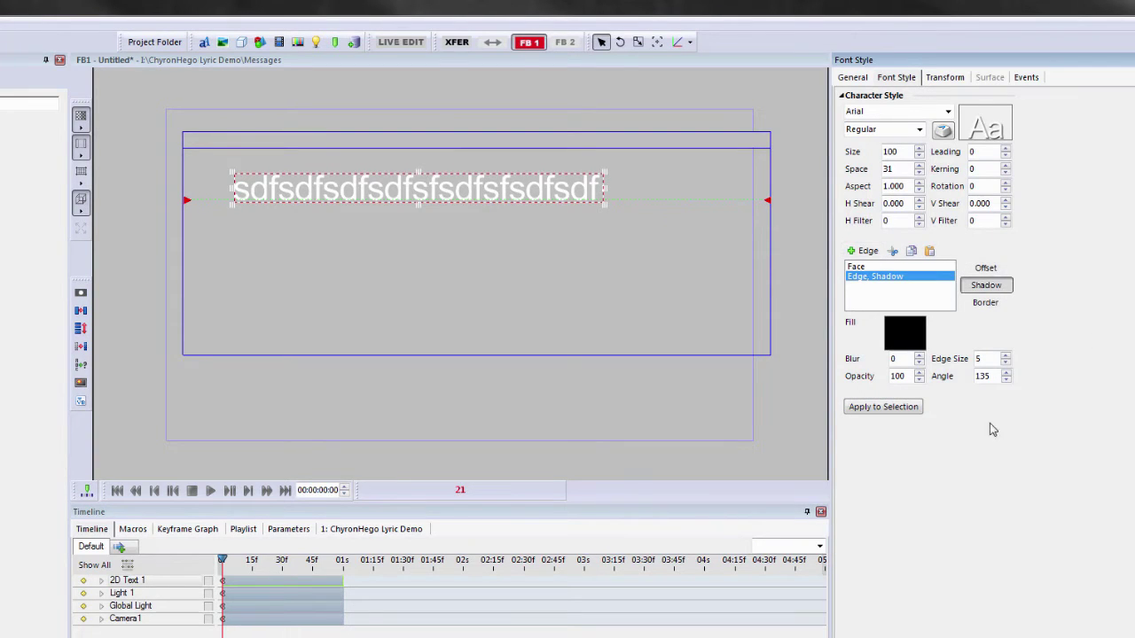
{"action": "left_click", "coordinate": [894, 409]}
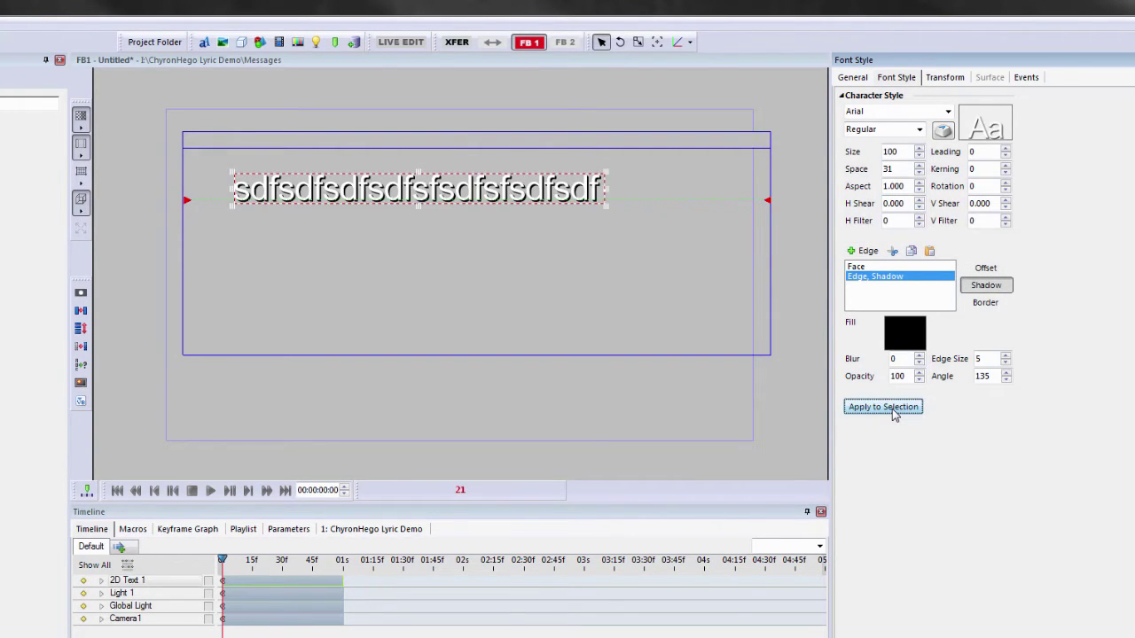
Turn the placeholder line into a 2D text template and widen its box to the right.
{"action": "left_click", "coordinate": [648, 195]}
{"action": "left_click_drag", "start_coordinate": [661, 171], "coordinate": [206, 236]}
{"action": "left_click", "coordinate": [200, 43]}
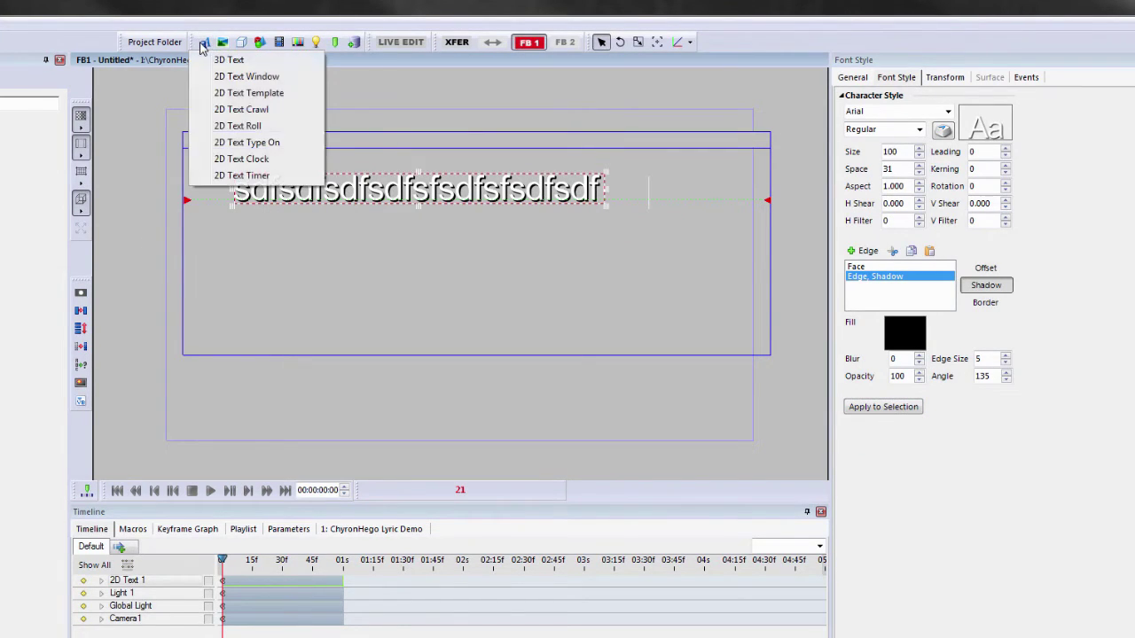
{"action": "left_click", "coordinate": [251, 94]}
{"action": "left_click", "coordinate": [638, 197]}
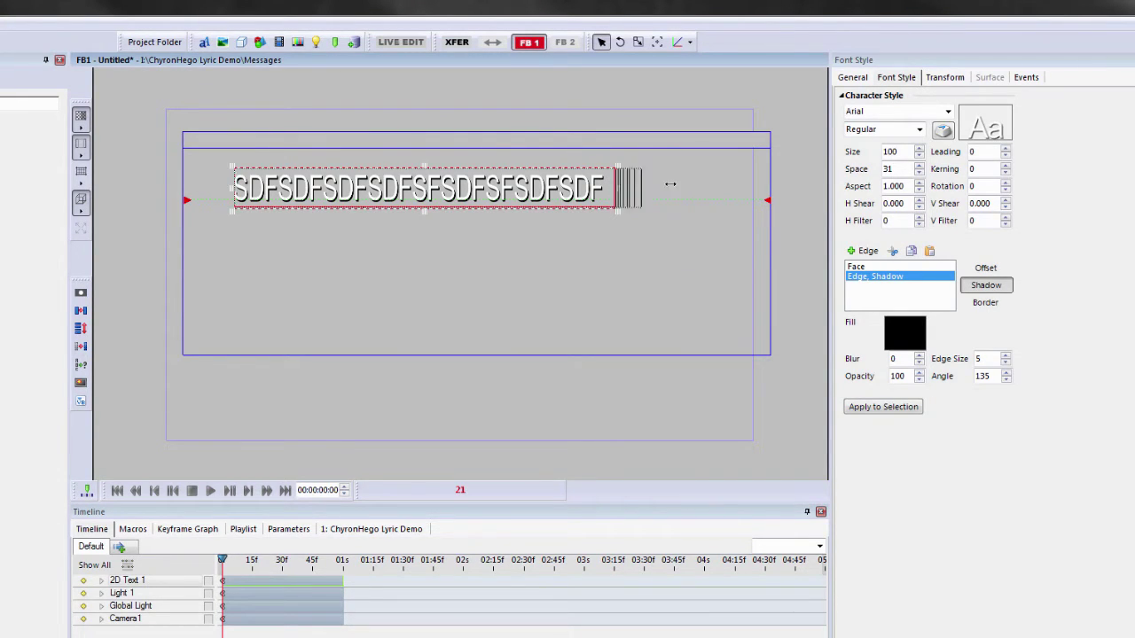
{"action": "left_click", "coordinate": [412, 252]}
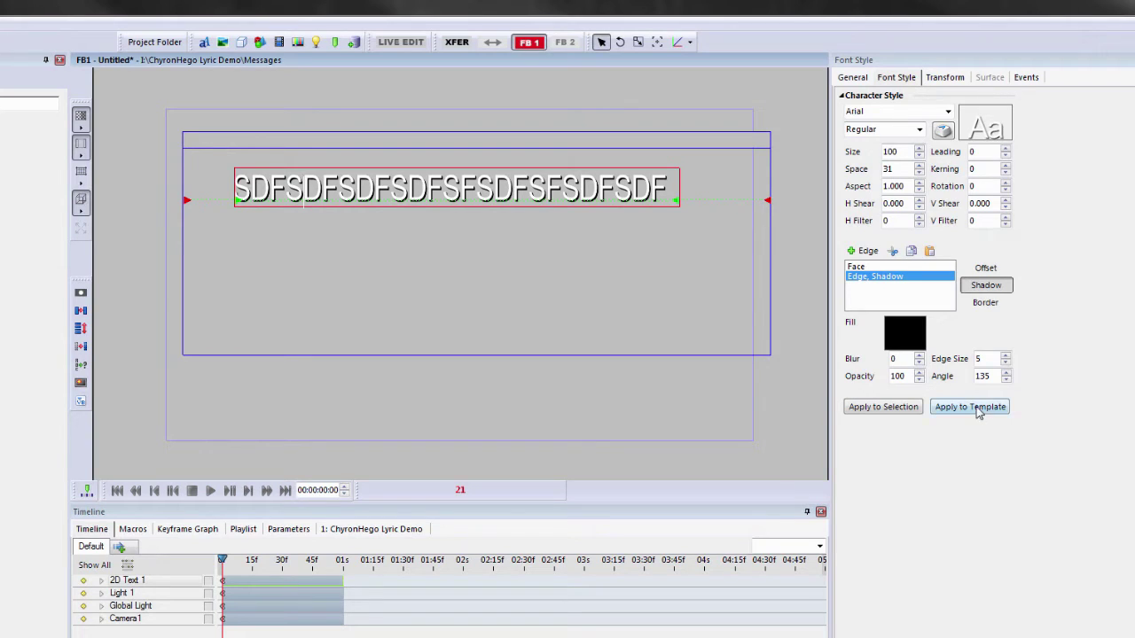
Set the font size to 90 and apply it to the text template.
{"action": "left_click", "coordinate": [919, 156]}
{"action": "left_click", "coordinate": [920, 156]}
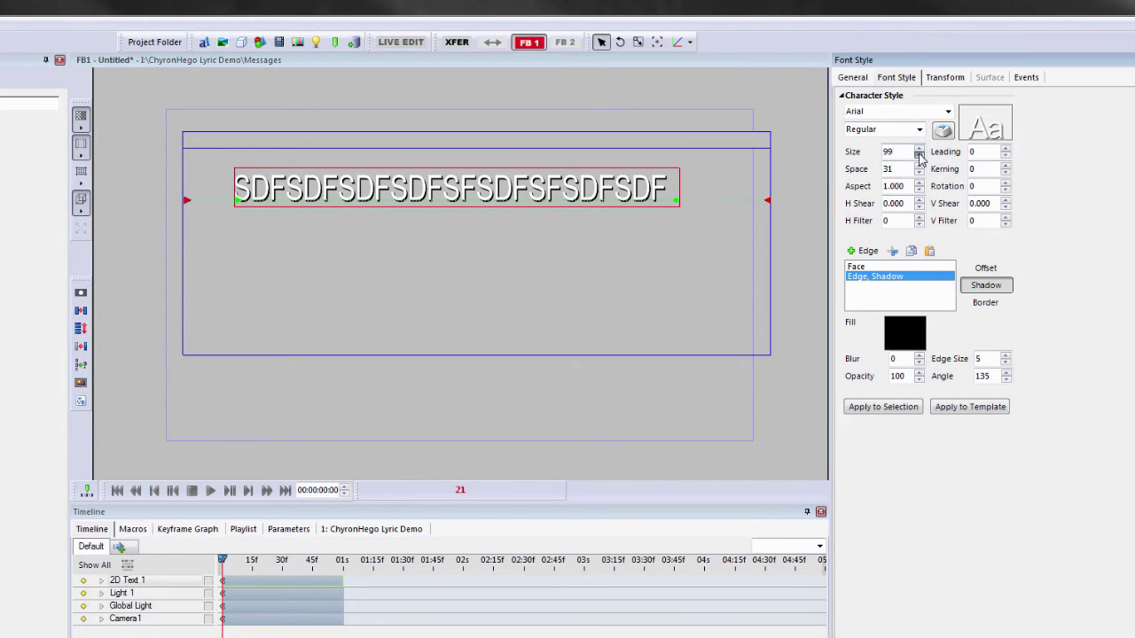
{"action": "left_click", "coordinate": [919, 156]}
{"action": "left_click", "coordinate": [919, 156]}
{"action": "left_click", "coordinate": [986, 409]}
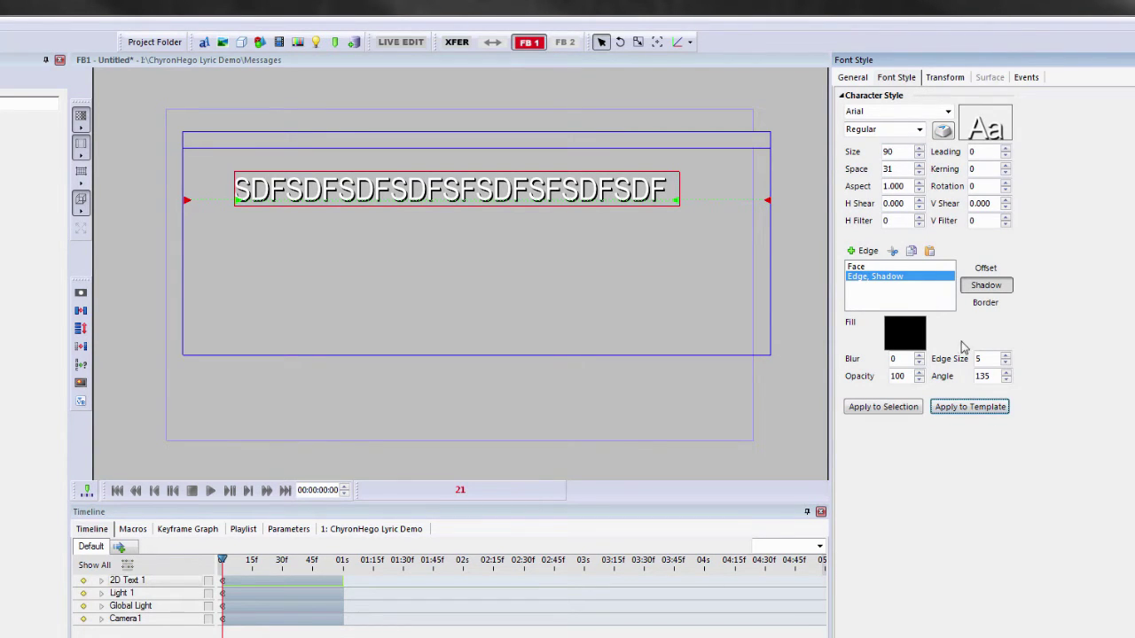
Try Word Wrap and right alignment on the template, restoring left alignment and Size to Fit.
{"action": "left_click", "coordinate": [853, 78]}
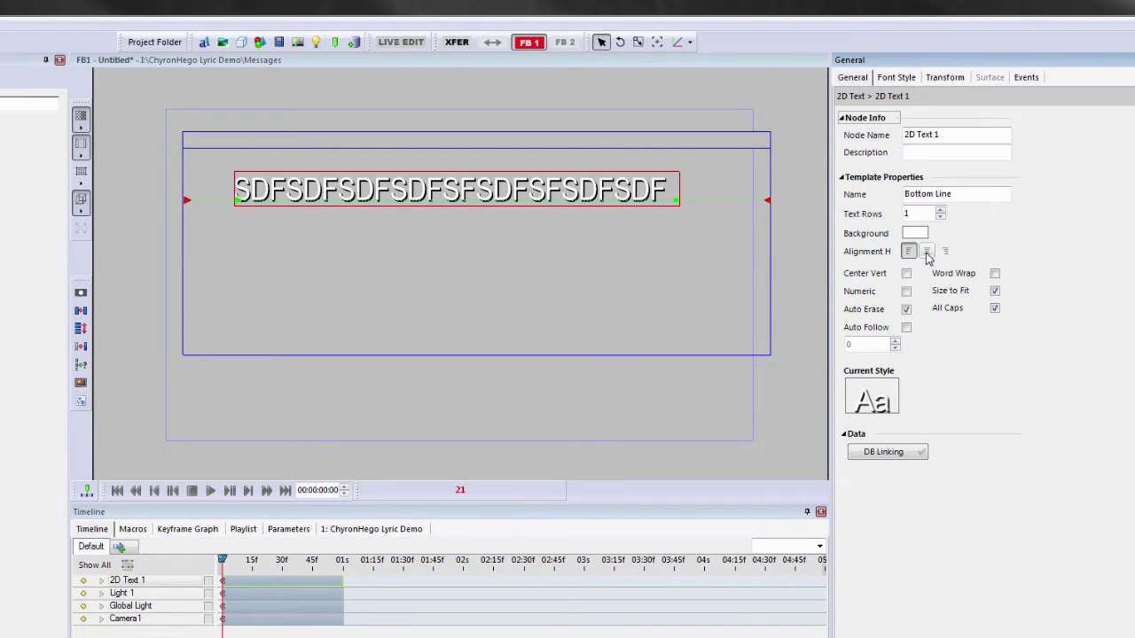
{"action": "left_click", "coordinate": [994, 274]}
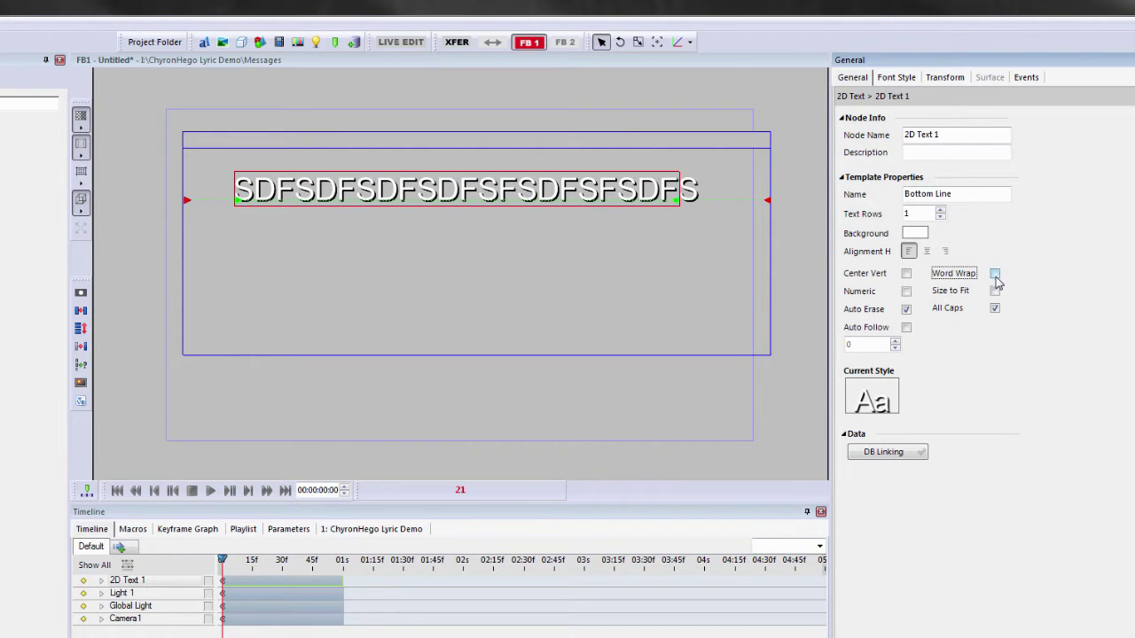
{"action": "left_click", "coordinate": [945, 252]}
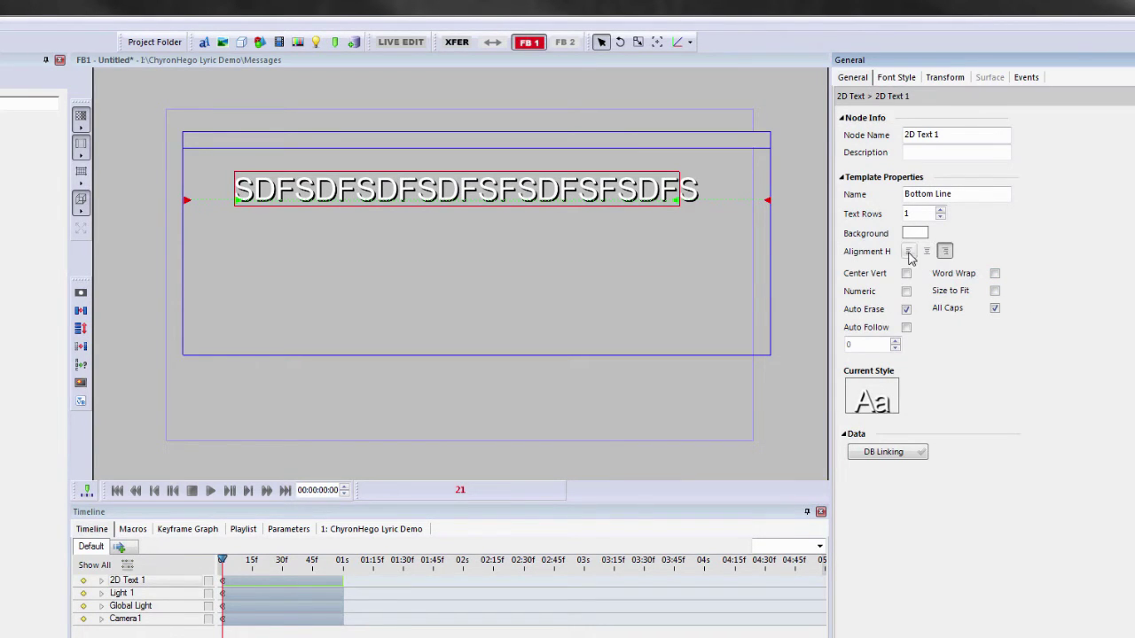
{"action": "left_click", "coordinate": [908, 252]}
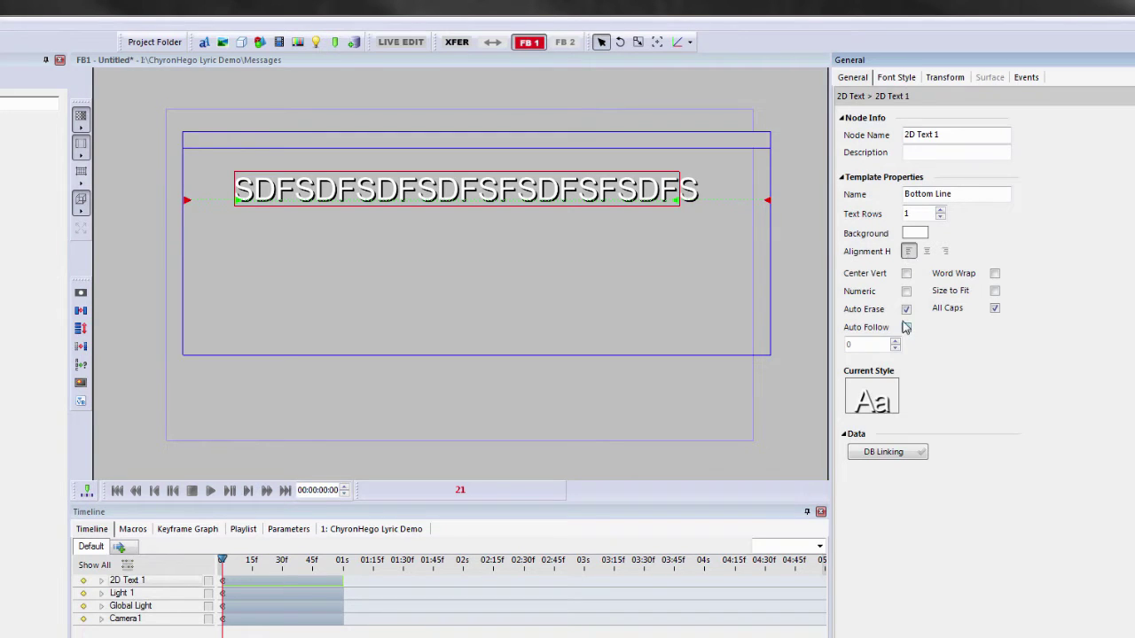
{"action": "left_click", "coordinate": [996, 293]}
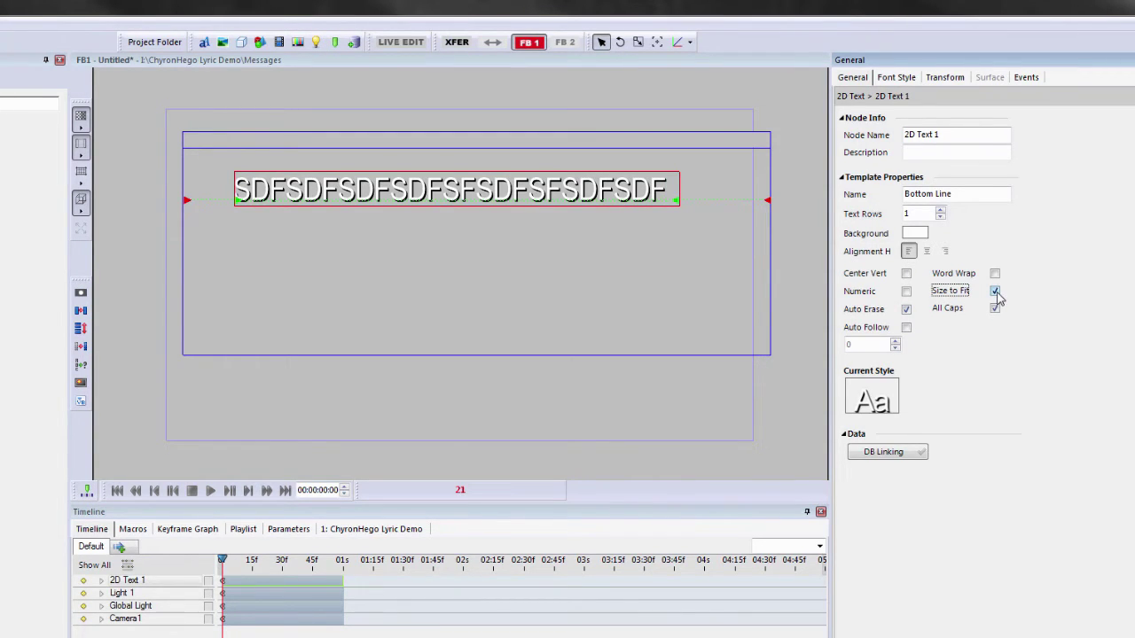
Add a 2D text crawl, move its window below the template line and enter the placeholder text "sdfsfsdfsdfsdfsdfsdfsfsfdsdf".
{"action": "left_click", "coordinate": [204, 43]}
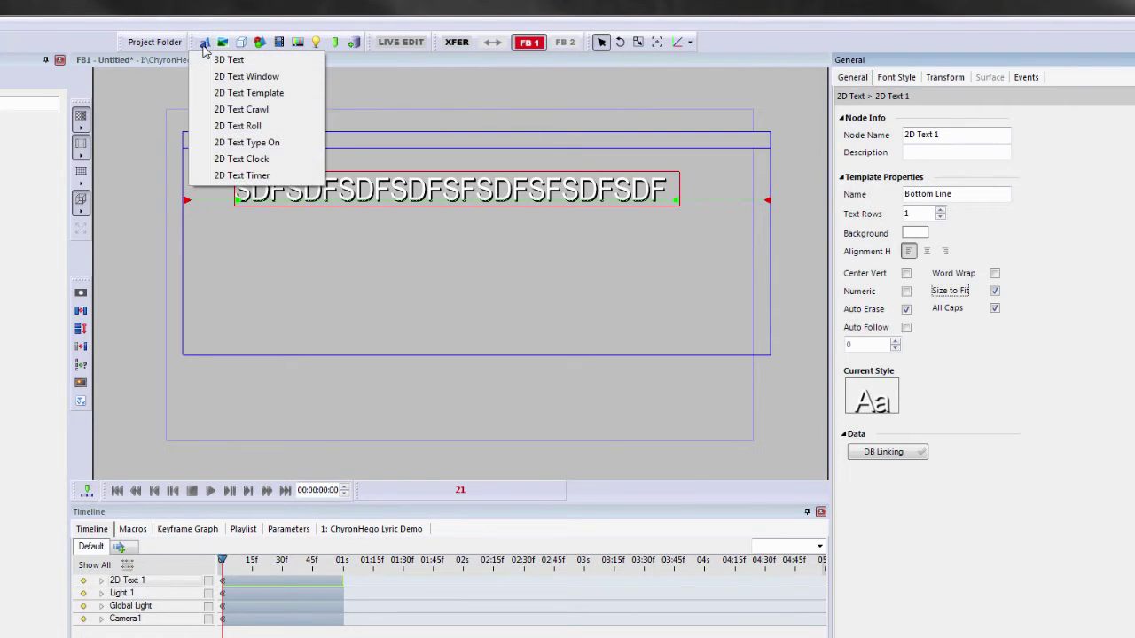
{"action": "left_click", "coordinate": [219, 113]}
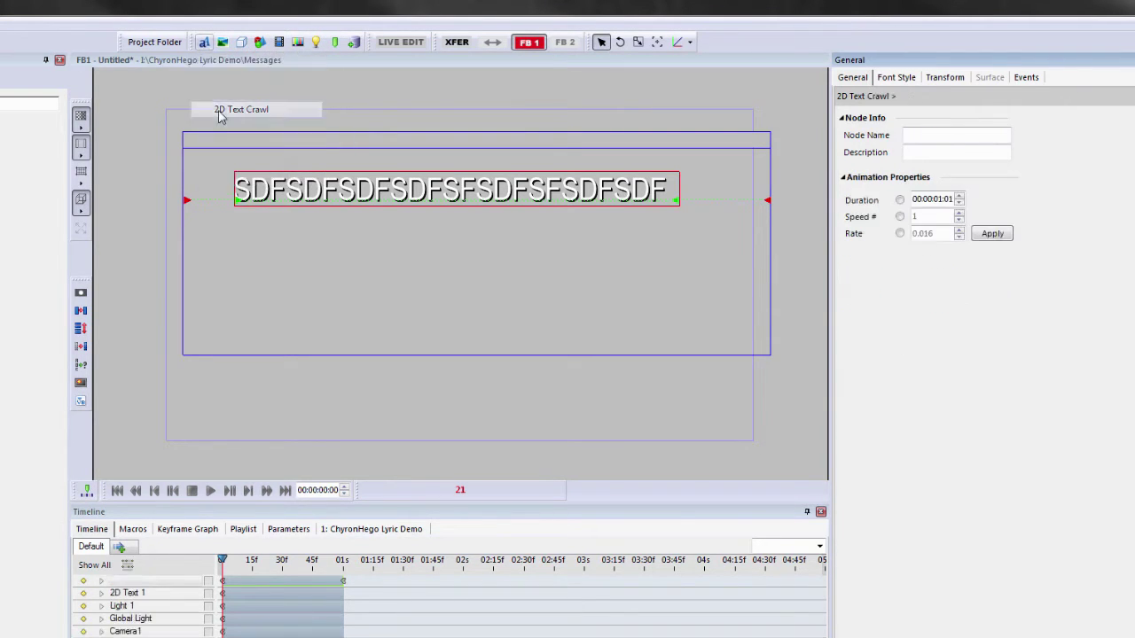
{"action": "left_click_drag", "start_coordinate": [278, 145], "coordinate": [286, 240]}
{"action": "left_click", "coordinate": [344, 302]}
{"action": "type", "text": "sdfsfsdfsdfsdfs"}
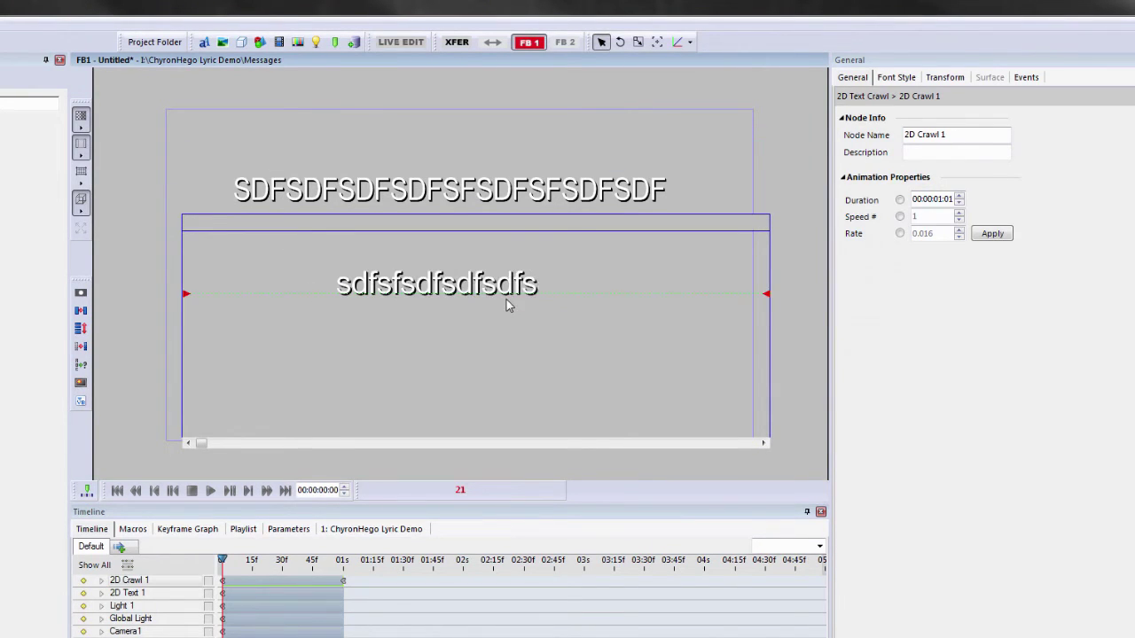
{"action": "type", "text": "dfsdfsfsfdsdf"}
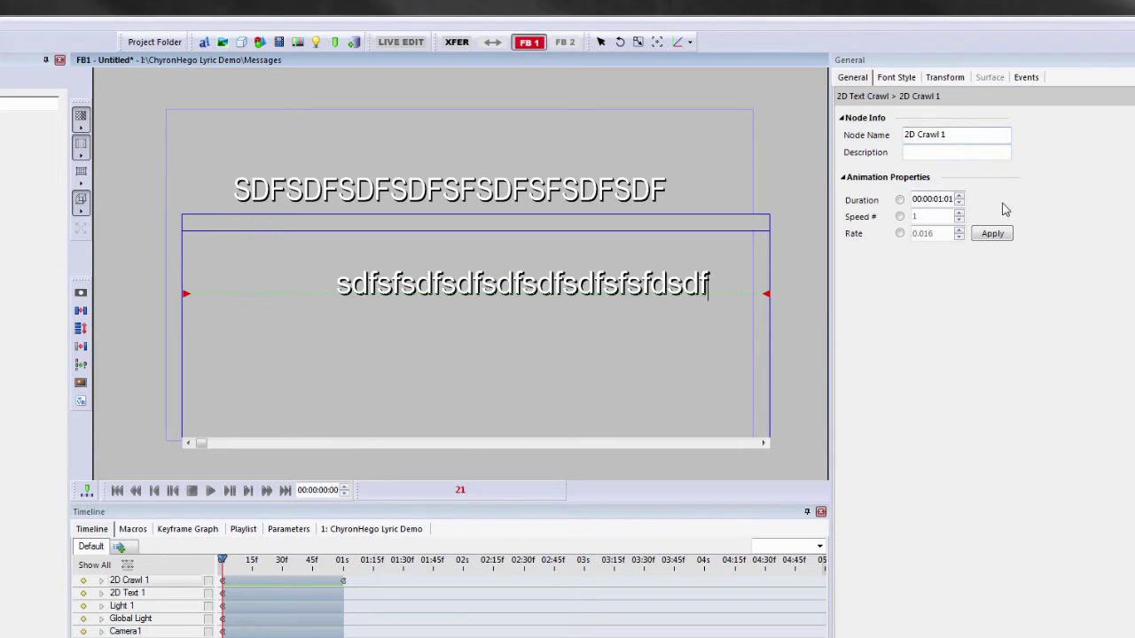
Delete the 2D text crawl and the 2D text object from the scene.
{"action": "key", "text": "Escape"}
{"action": "left_click_drag", "start_coordinate": [222, 560], "coordinate": [131, 565]}
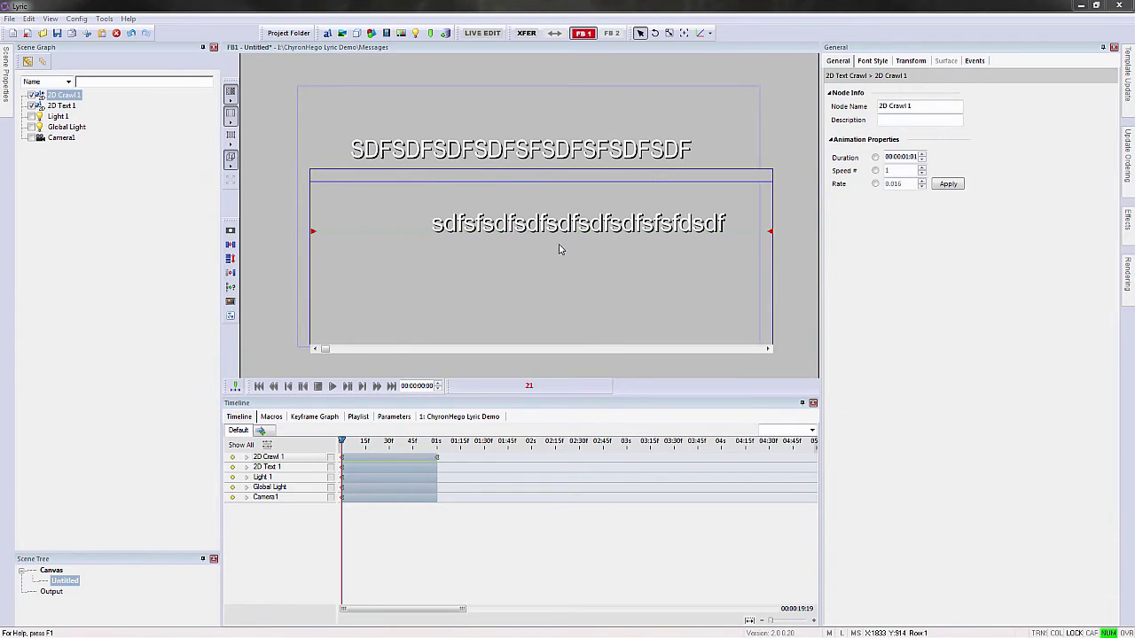
{"action": "key", "text": "Delete"}
{"action": "key", "text": "Delete"}
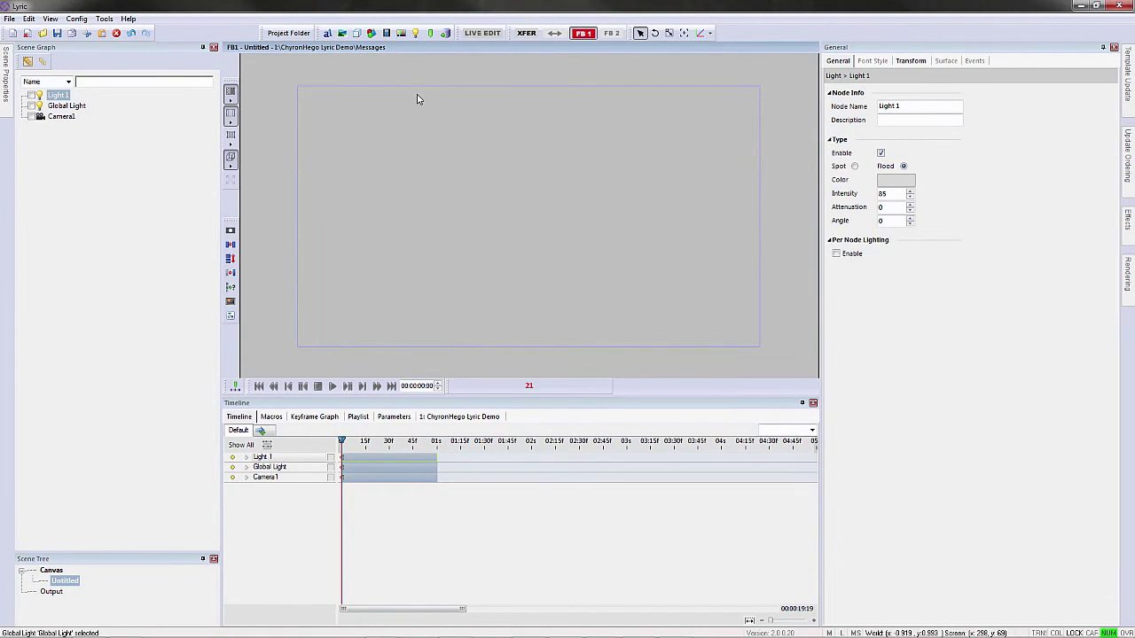
Open the second browser, which has no source selected, and enlarge its window.
{"action": "left_click", "coordinate": [50, 19]}
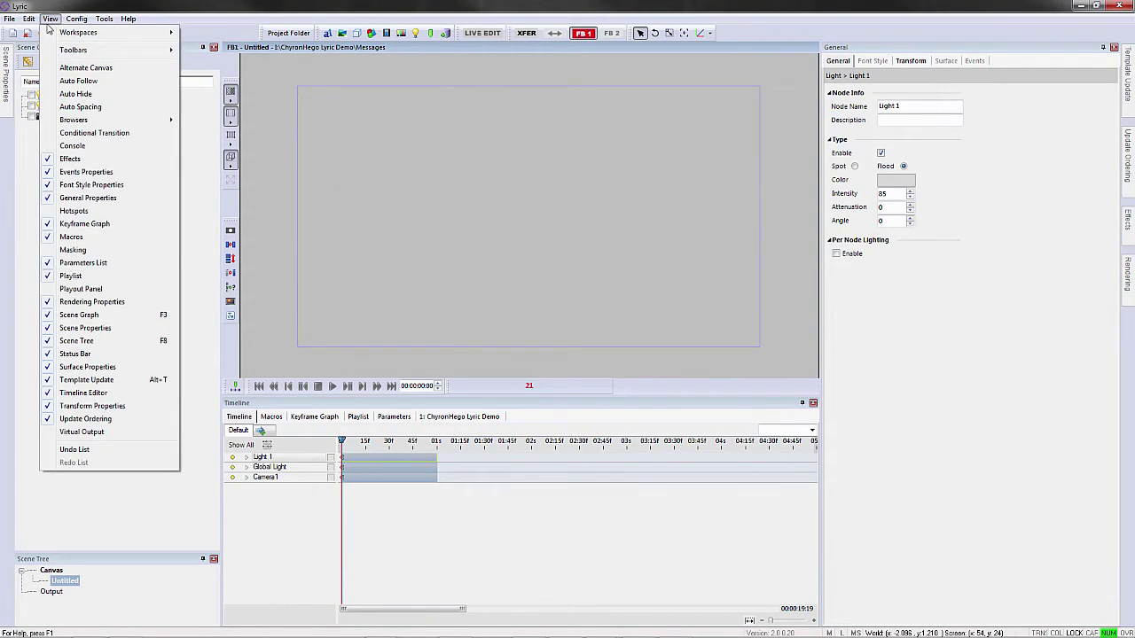
{"action": "mouse_move", "coordinate": [59, 50]}
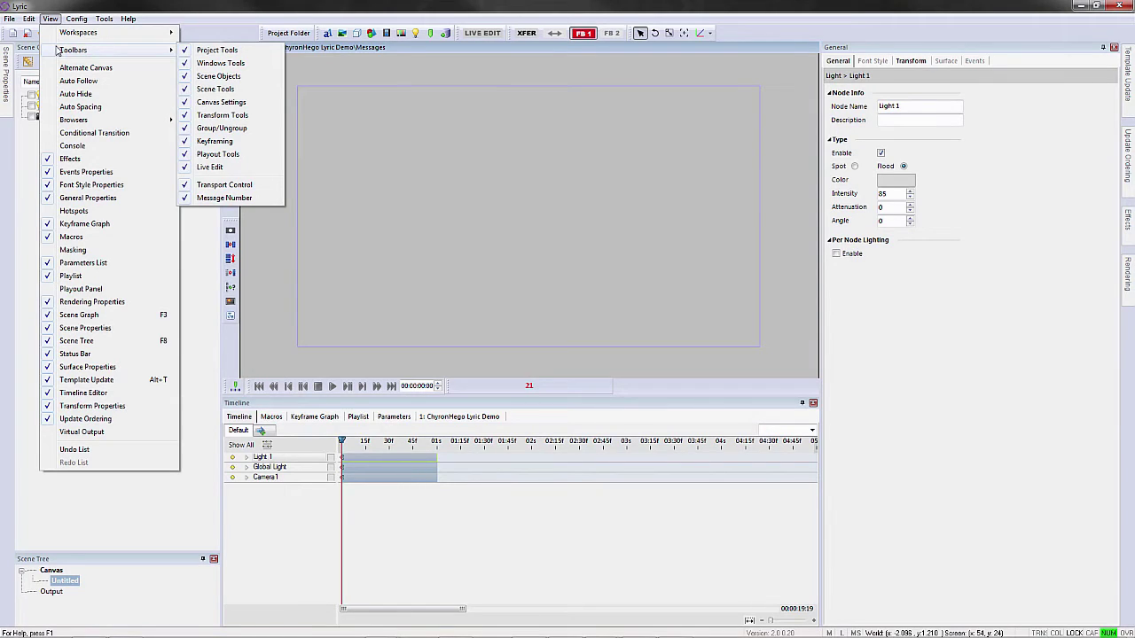
{"action": "mouse_move", "coordinate": [73, 122]}
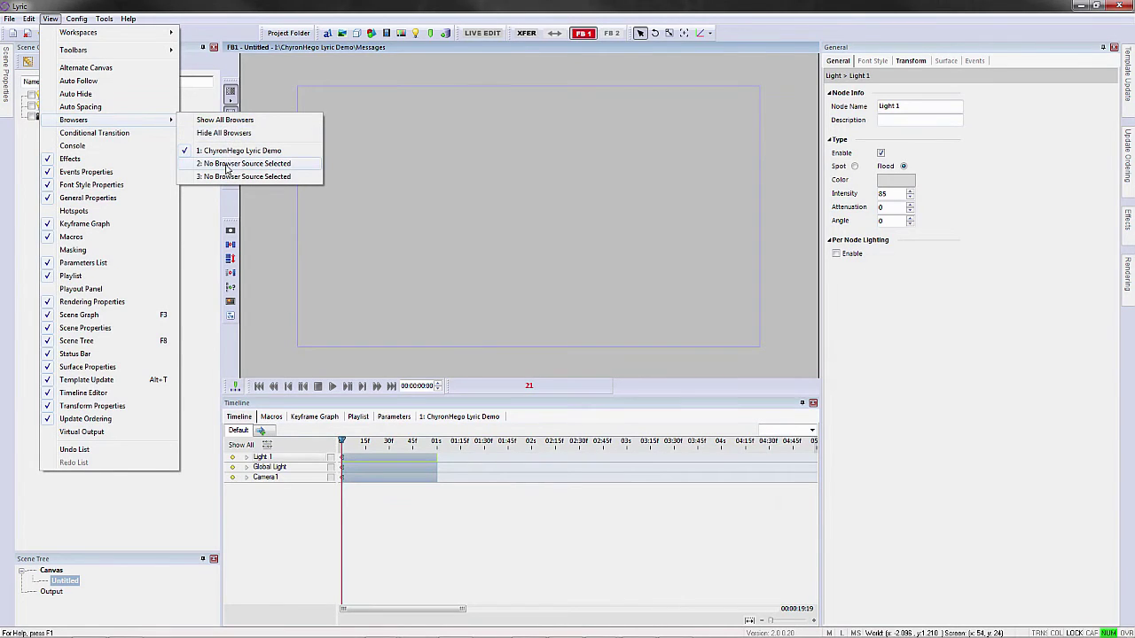
{"action": "left_click", "coordinate": [228, 165]}
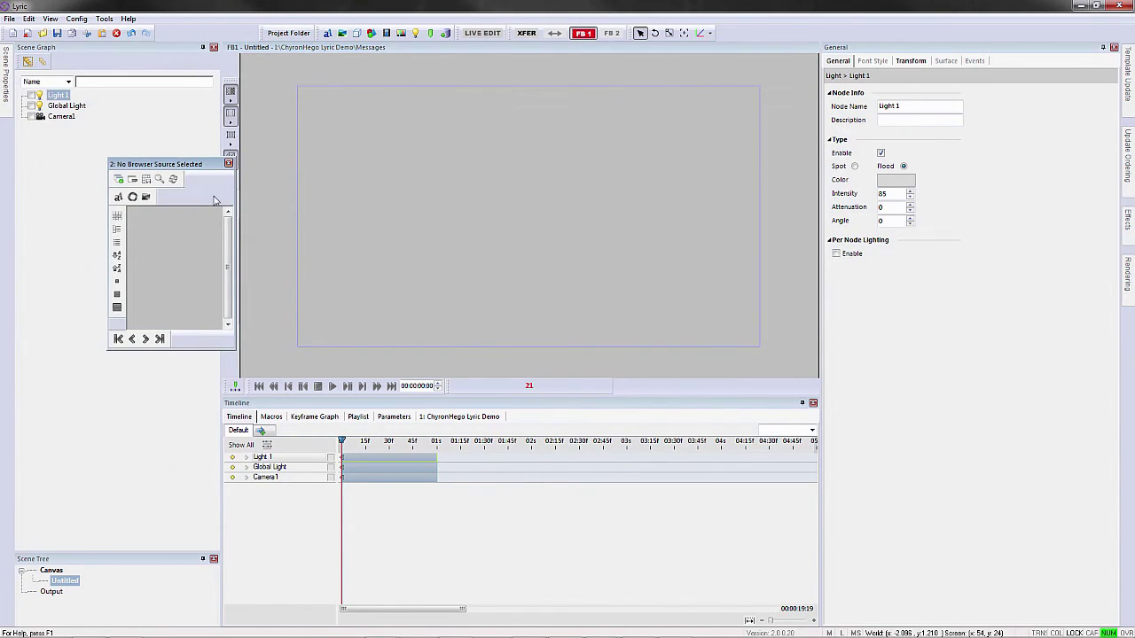
{"action": "left_click_drag", "start_coordinate": [232, 351], "coordinate": [343, 529]}
Set the second browser's data source to Lyric Master Class.
{"action": "left_click", "coordinate": [117, 179]}
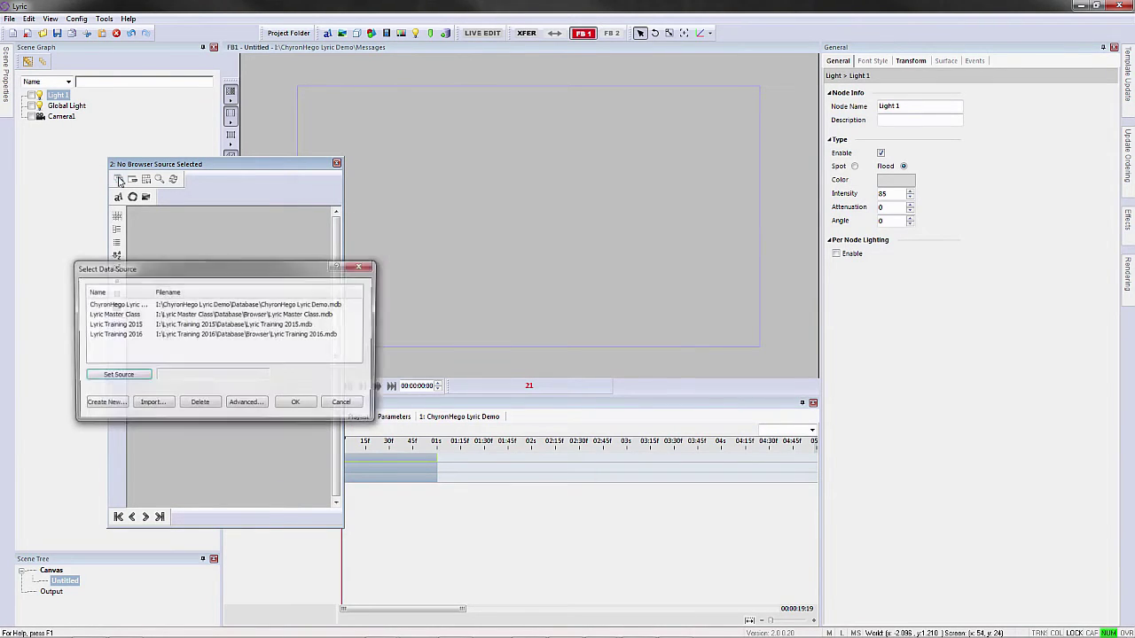
{"action": "left_click", "coordinate": [121, 315]}
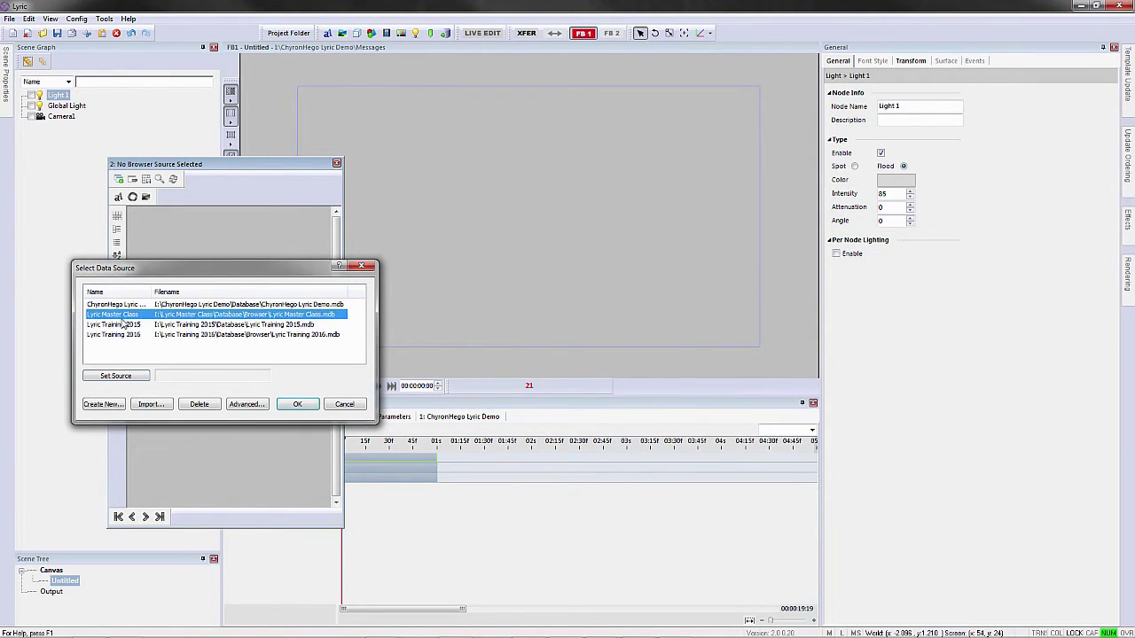
{"action": "left_click", "coordinate": [122, 376]}
{"action": "left_click", "coordinate": [298, 404]}
Show the browser's images as large thumbnails and shift its window up over the scene graph.
{"action": "left_click", "coordinate": [146, 196]}
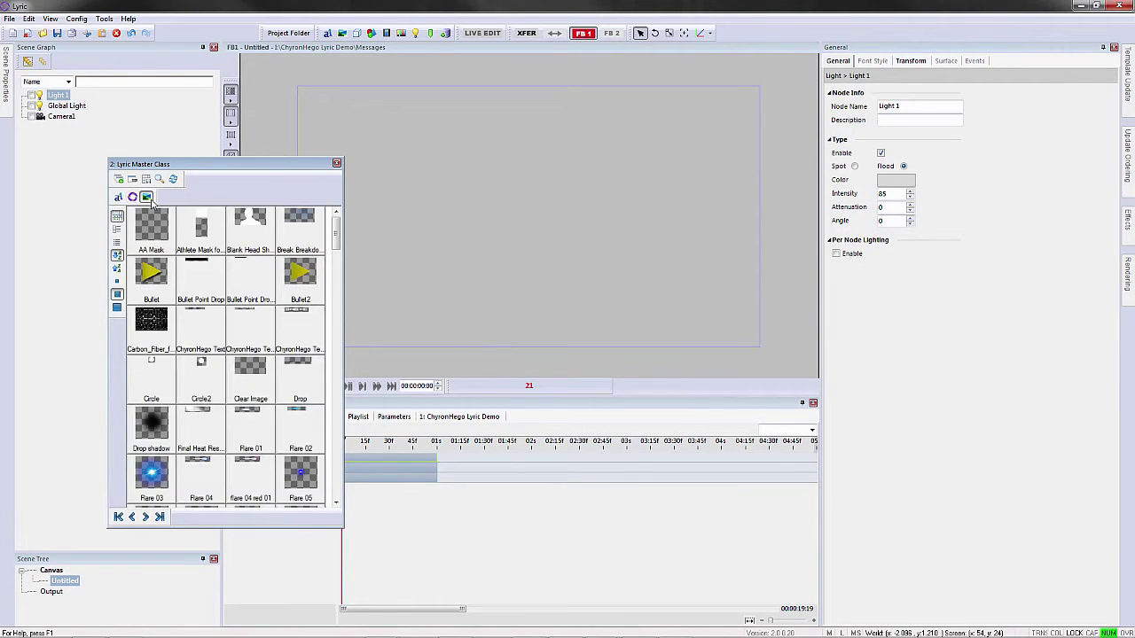
{"action": "left_click_drag", "start_coordinate": [201, 166], "coordinate": [182, 135]}
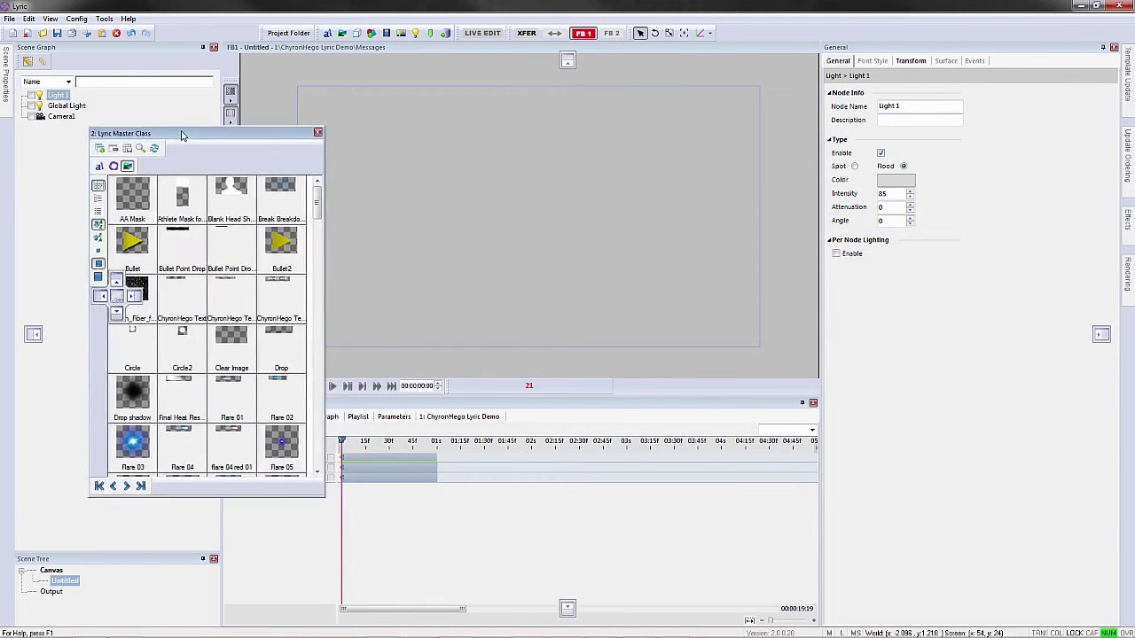
{"action": "left_click", "coordinate": [99, 277]}
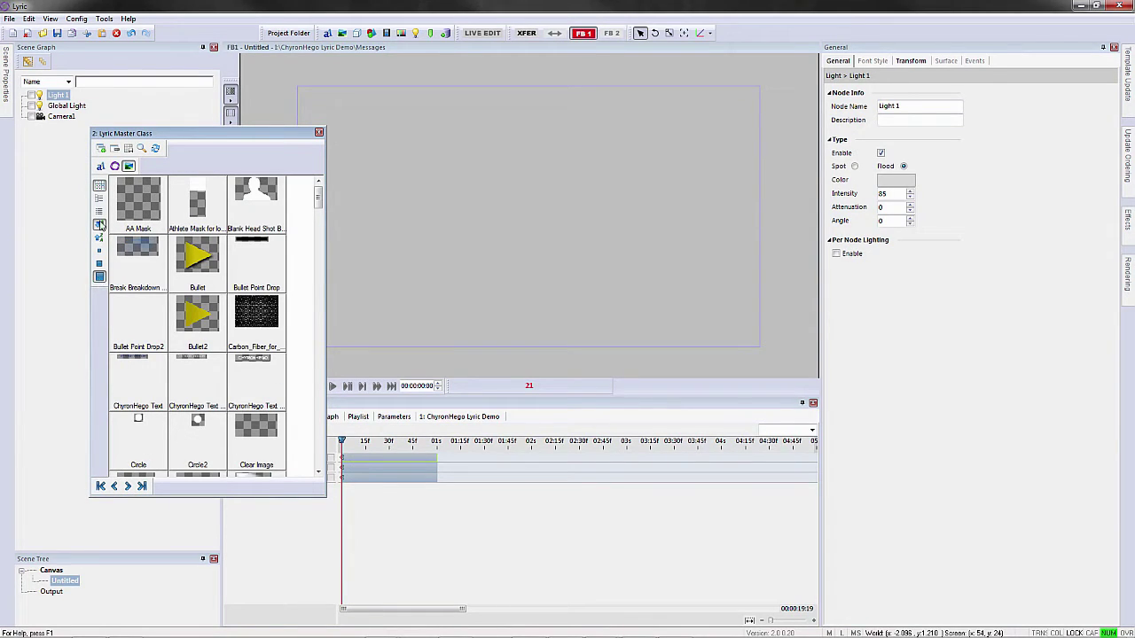
Page through the Lyric Master Class image thumbnails up to the last page.
{"action": "left_click", "coordinate": [127, 487]}
{"action": "left_click", "coordinate": [127, 486]}
{"action": "left_click", "coordinate": [128, 487]}
{"action": "left_click", "coordinate": [128, 486]}
{"action": "left_click", "coordinate": [128, 486]}
{"action": "left_click", "coordinate": [127, 487]}
{"action": "left_click", "coordinate": [128, 487]}
{"action": "left_click", "coordinate": [141, 487]}
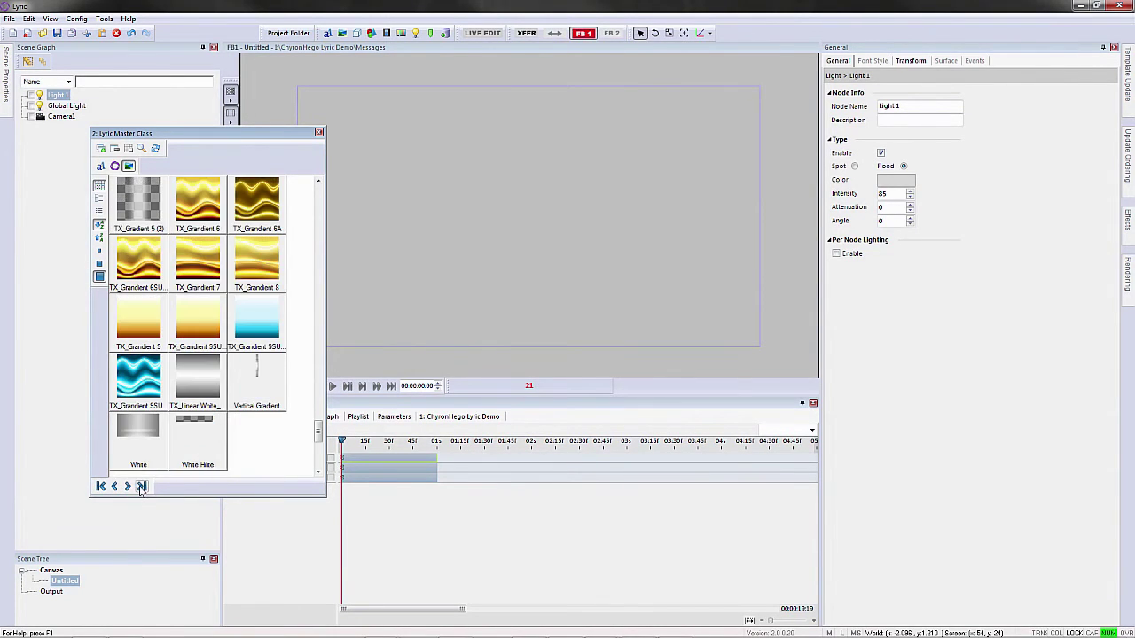
Close the second browser and, in the older Lyric version, go to the XYZ properties of the Bayer 04 Leverkusen image.
{"action": "left_click", "coordinate": [319, 133]}
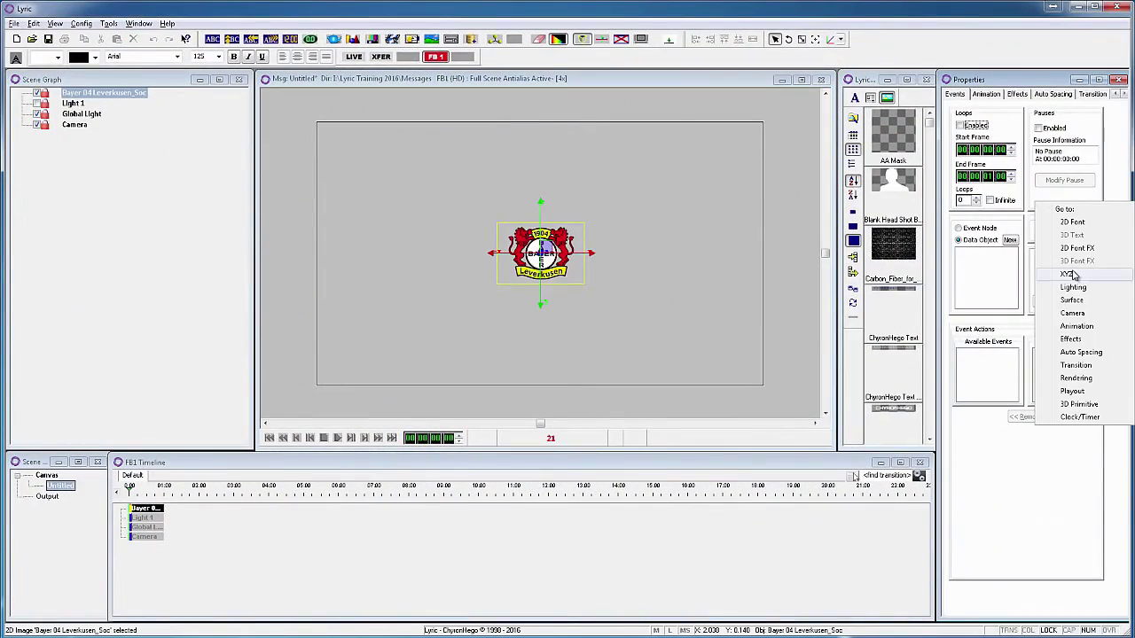
{"action": "left_click", "coordinate": [1068, 274]}
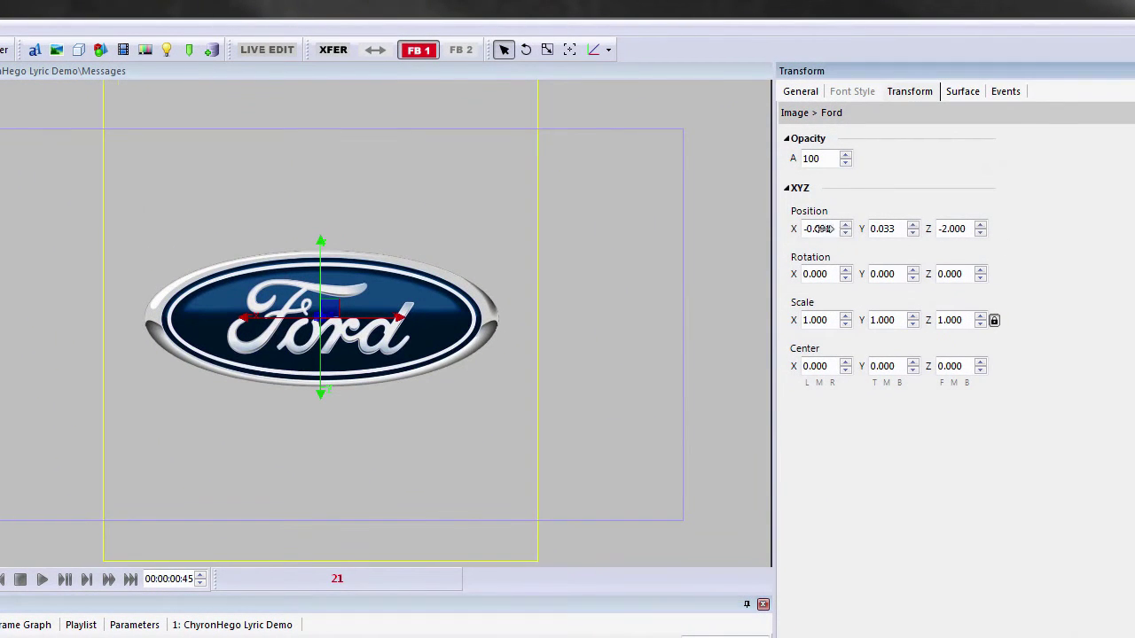
In the new Lyric, move the Ford image by changing its position values, and reset X and the whole position to their defaults.
{"action": "left_click_drag", "start_coordinate": [815, 229], "coordinate": [978, 230]}
{"action": "left_click", "coordinate": [794, 230]}
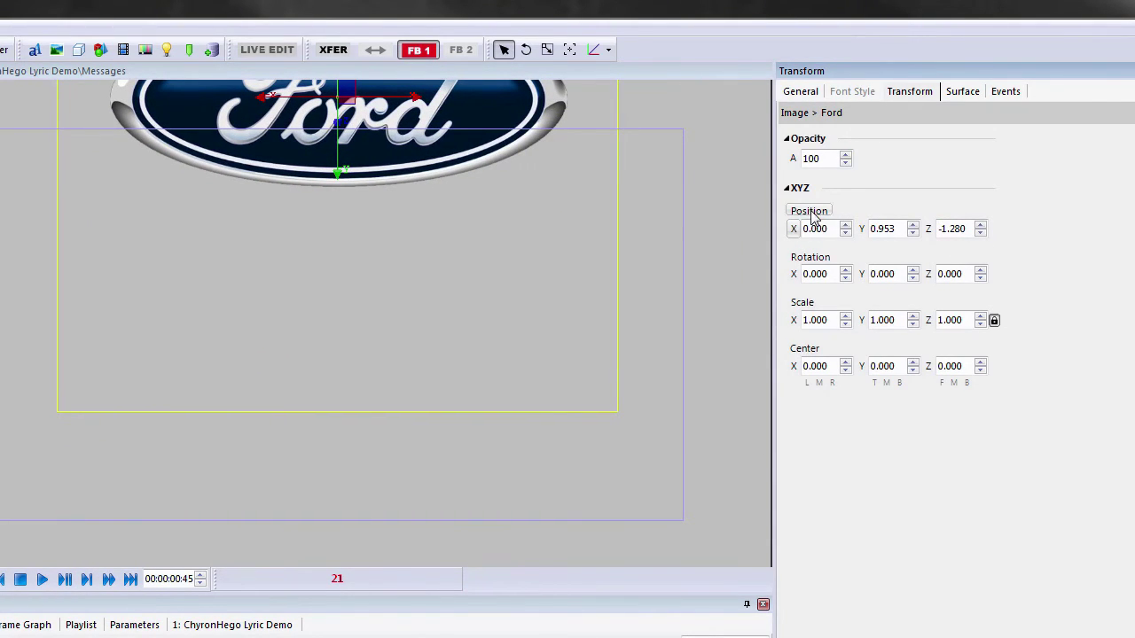
{"action": "left_click", "coordinate": [810, 212]}
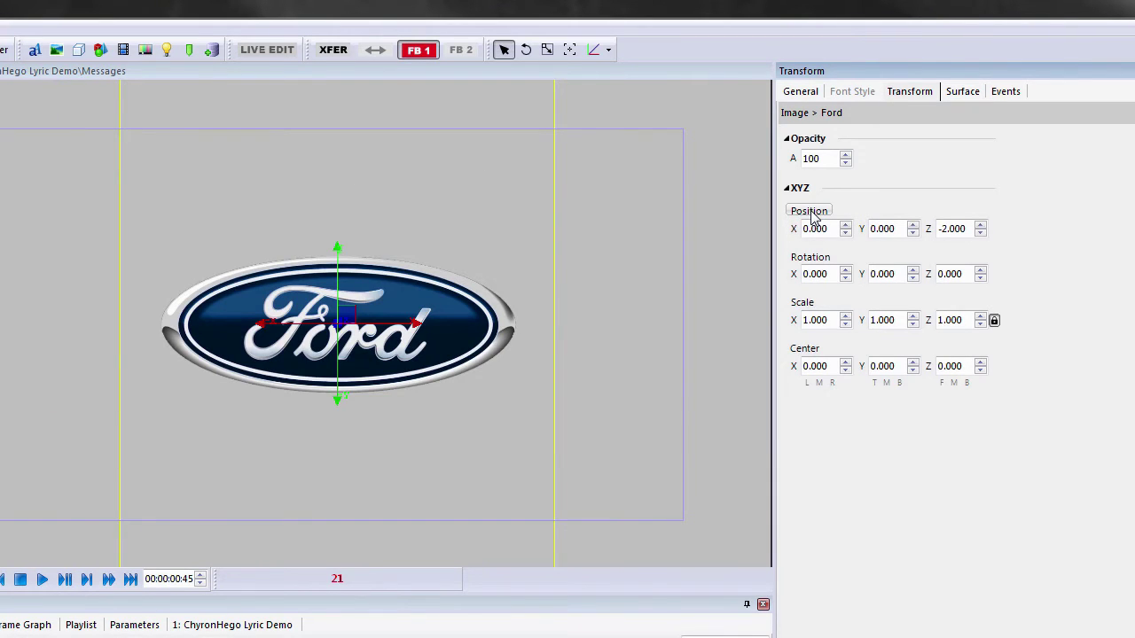
Try the Ford image with its center X at -1.180 and Y rotation at 7.000, and reset center and rotation.
{"action": "left_click_drag", "start_coordinate": [826, 366], "coordinate": [775, 370]}
{"action": "left_click_drag", "start_coordinate": [890, 275], "coordinate": [917, 279]}
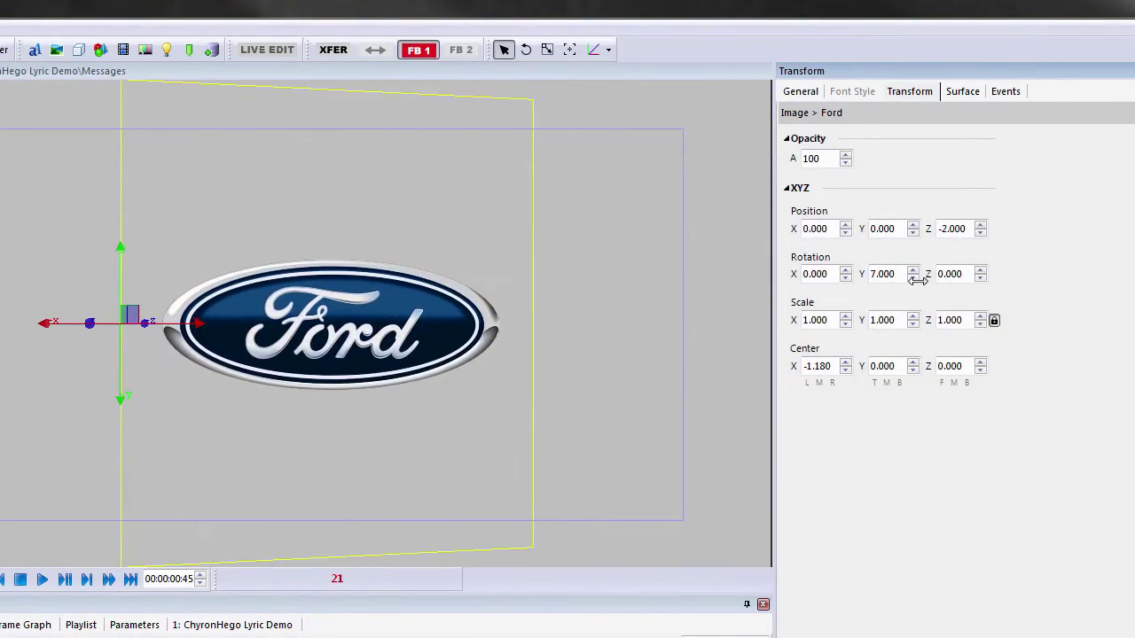
{"action": "left_click", "coordinate": [803, 350]}
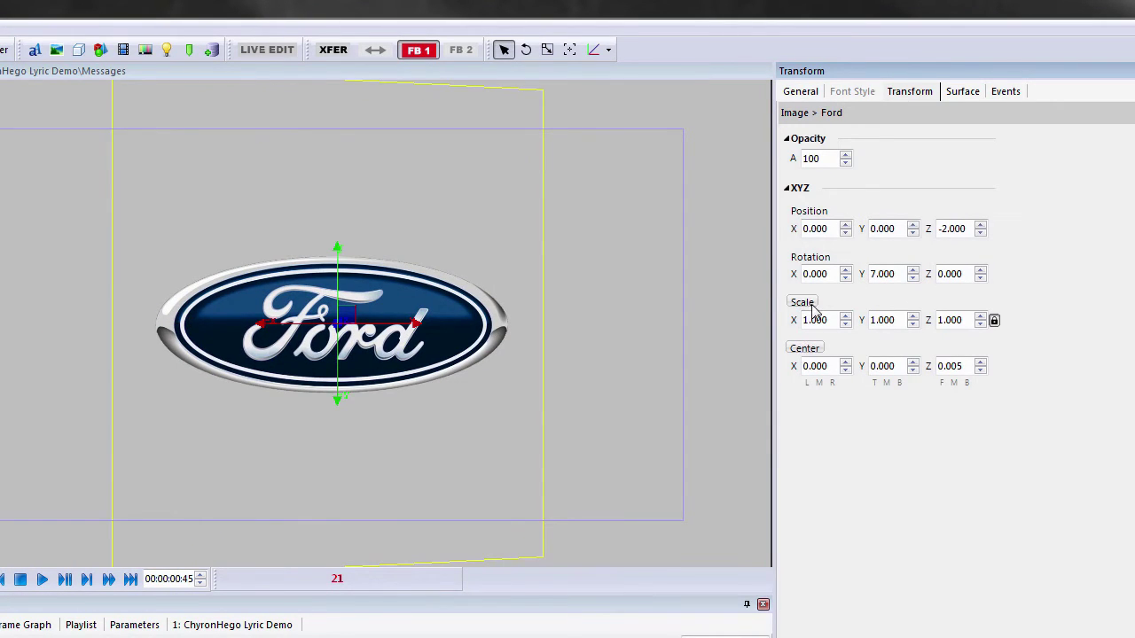
{"action": "left_click", "coordinate": [810, 257]}
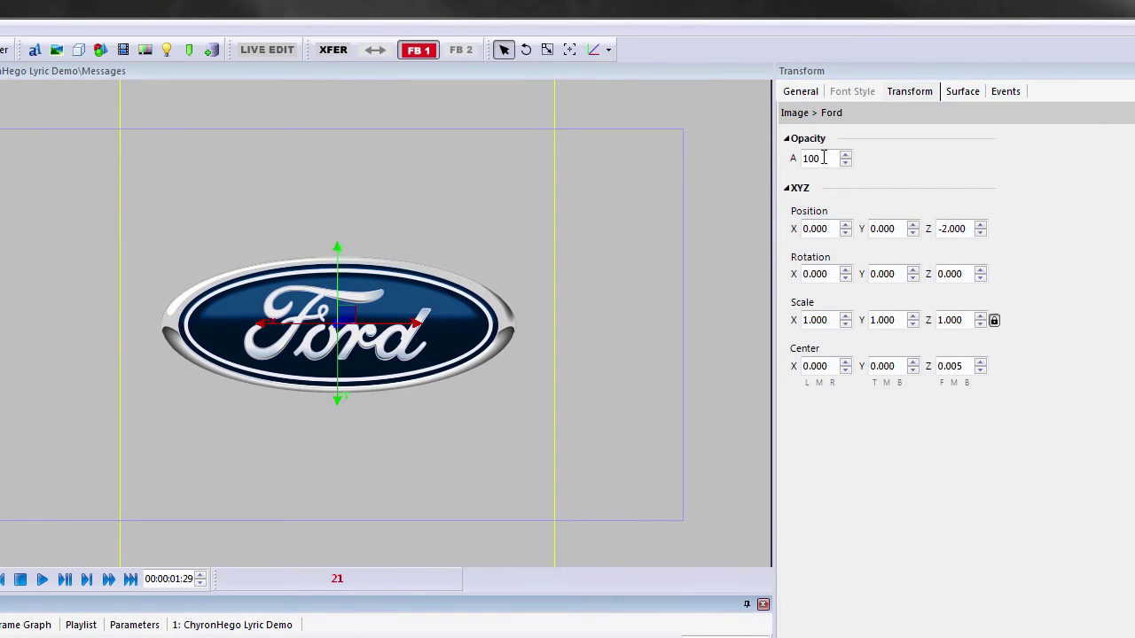
Fade the Ford image's opacity to 0 and raise it again.
{"action": "left_click_drag", "start_coordinate": [823, 157], "coordinate": [330, 174]}
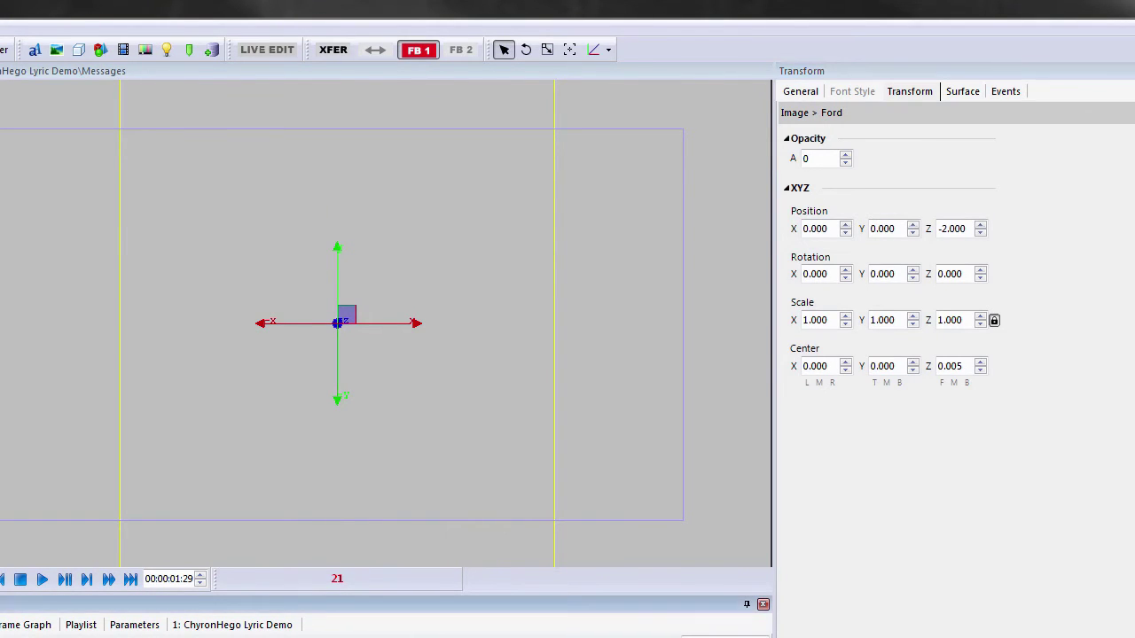
{"action": "left_click_drag", "start_coordinate": [816, 157], "coordinate": [1068, 158]}
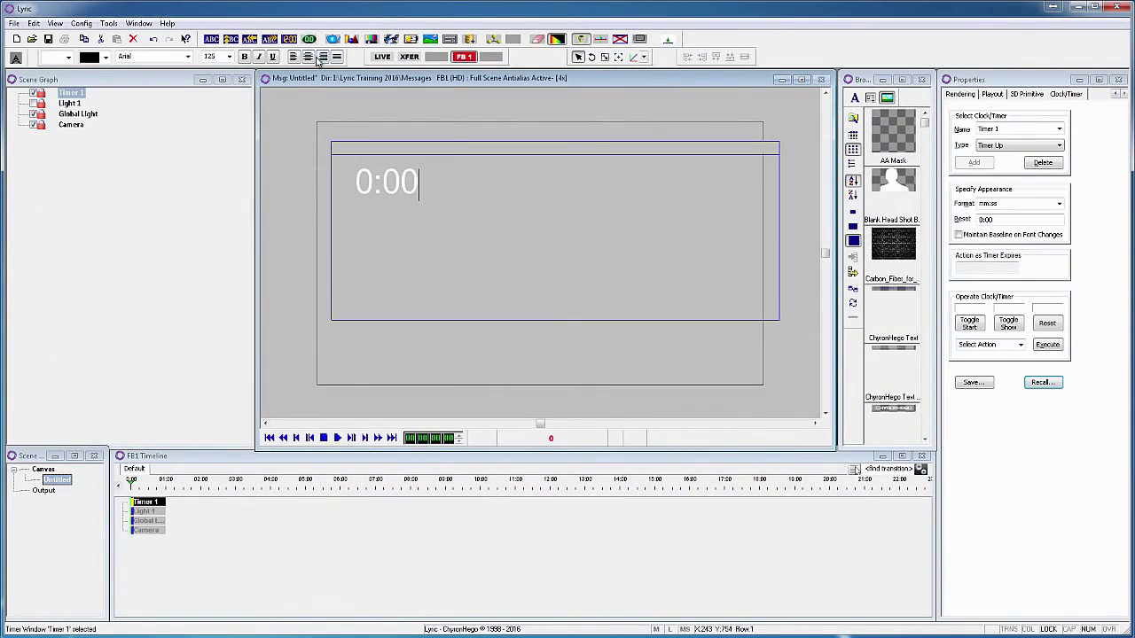
In the older Lyric, view Timer 1's format choices, execute its Set Key/GPI action and cancel the key assignment.
{"action": "left_click", "coordinate": [1059, 203]}
{"action": "left_click", "coordinate": [1083, 208]}
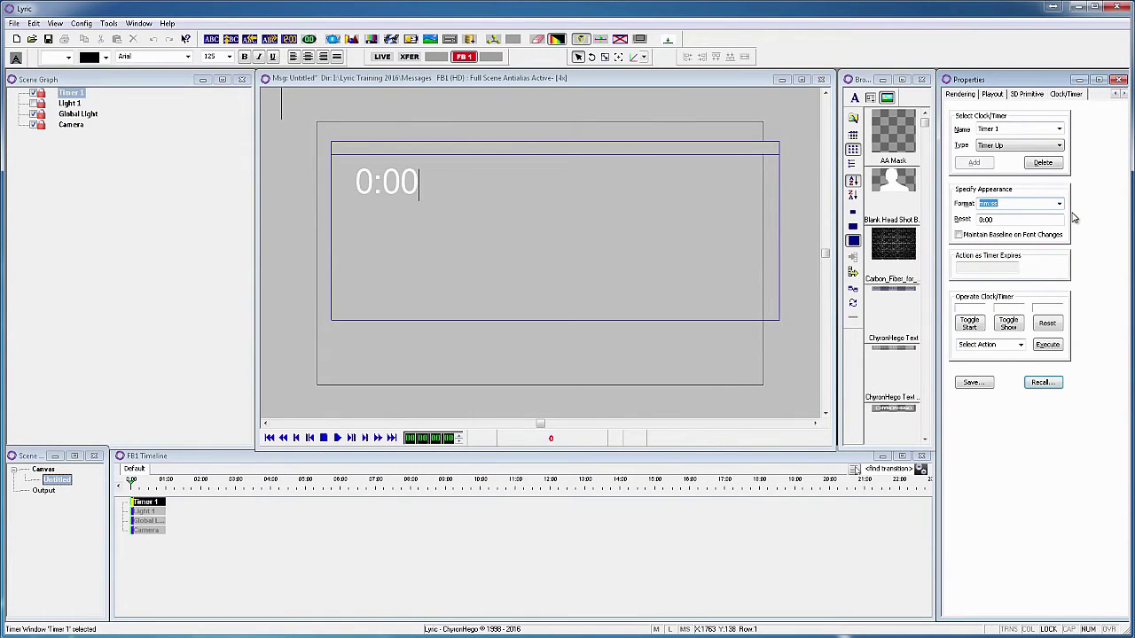
{"action": "left_click", "coordinate": [1045, 345]}
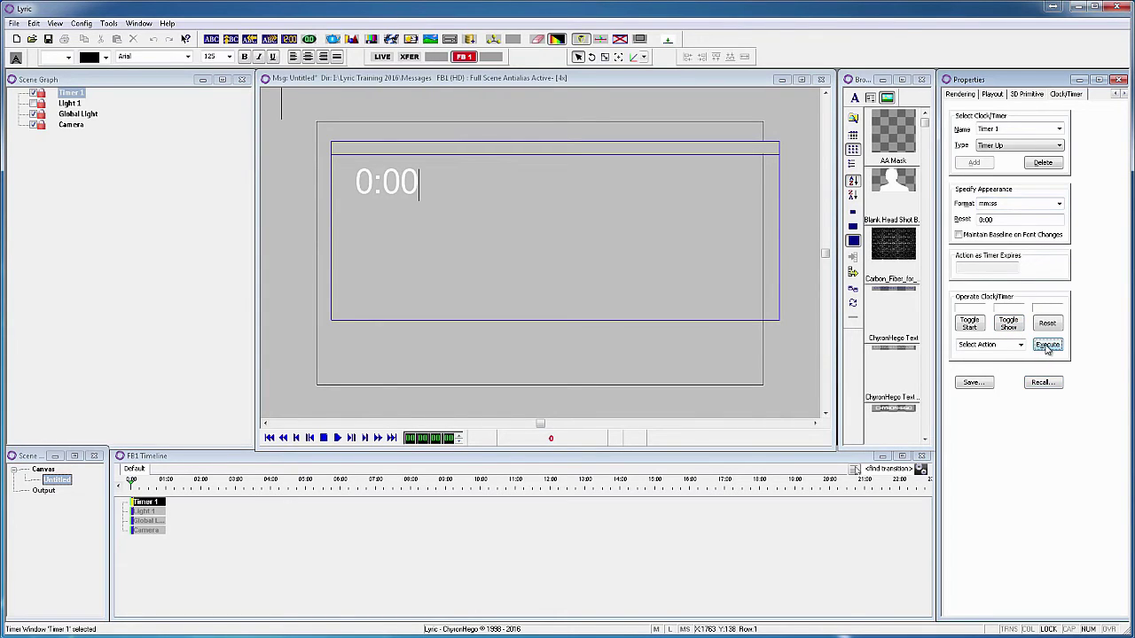
{"action": "left_click", "coordinate": [1021, 346]}
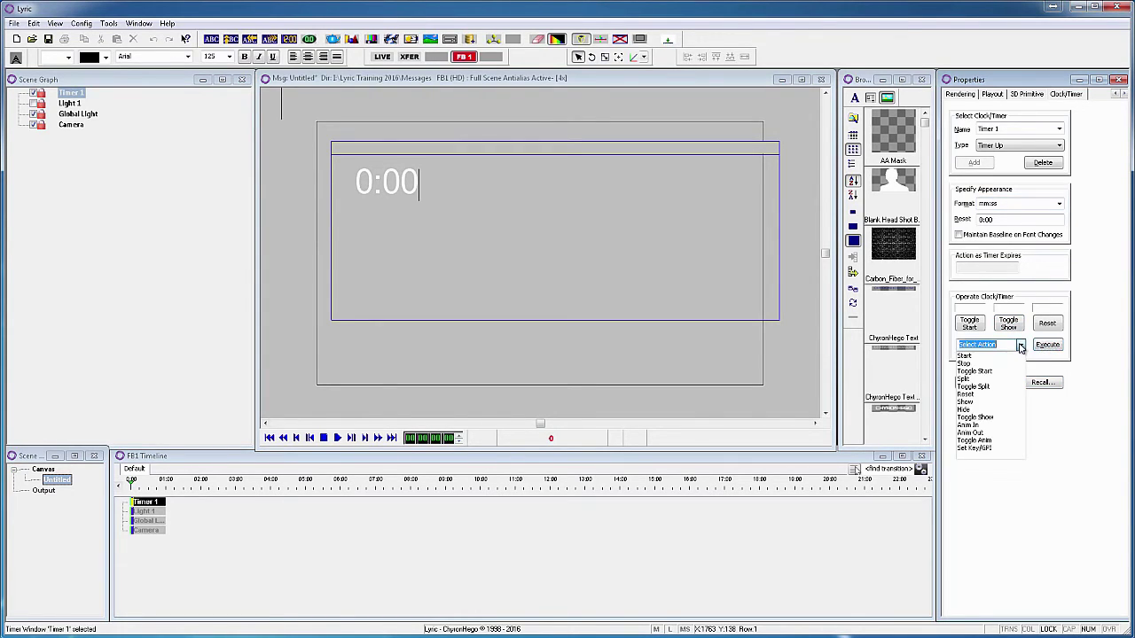
{"action": "left_click", "coordinate": [992, 448]}
{"action": "left_click", "coordinate": [1047, 345]}
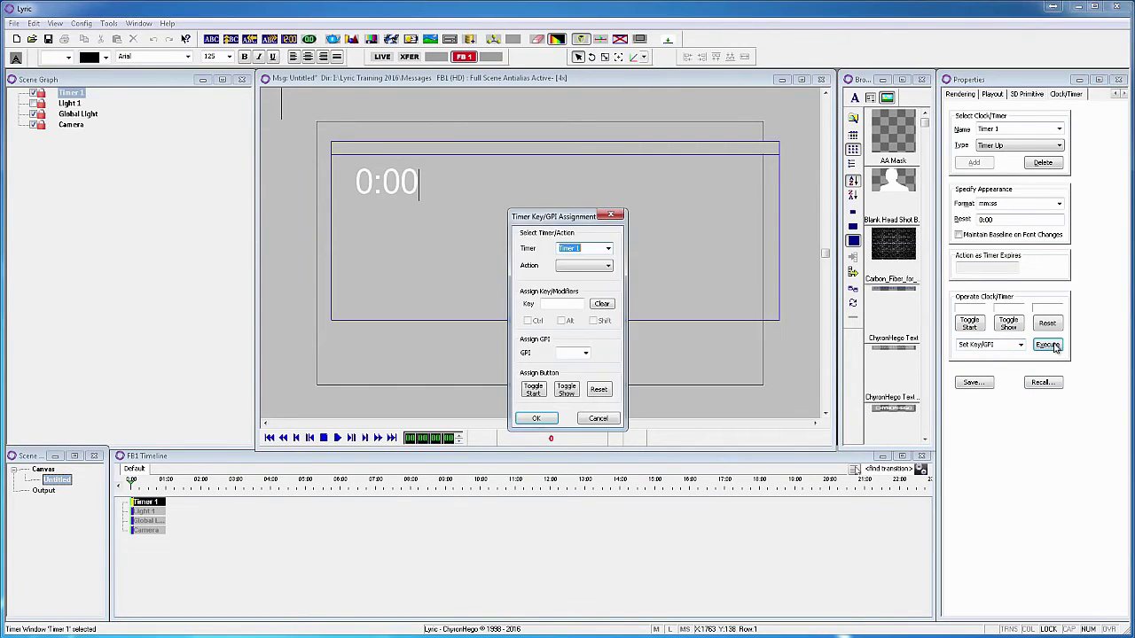
{"action": "left_click", "coordinate": [600, 418]}
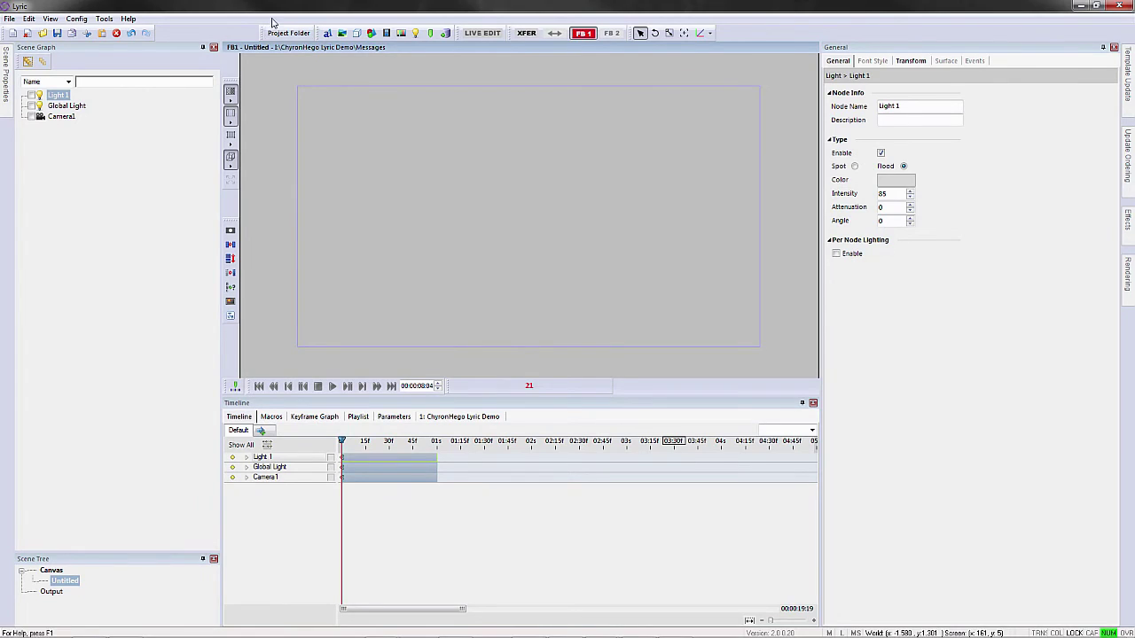
In the new Lyric, add a 2D Text Timer to the scene and name it Timer Down.
{"action": "left_click", "coordinate": [328, 32]}
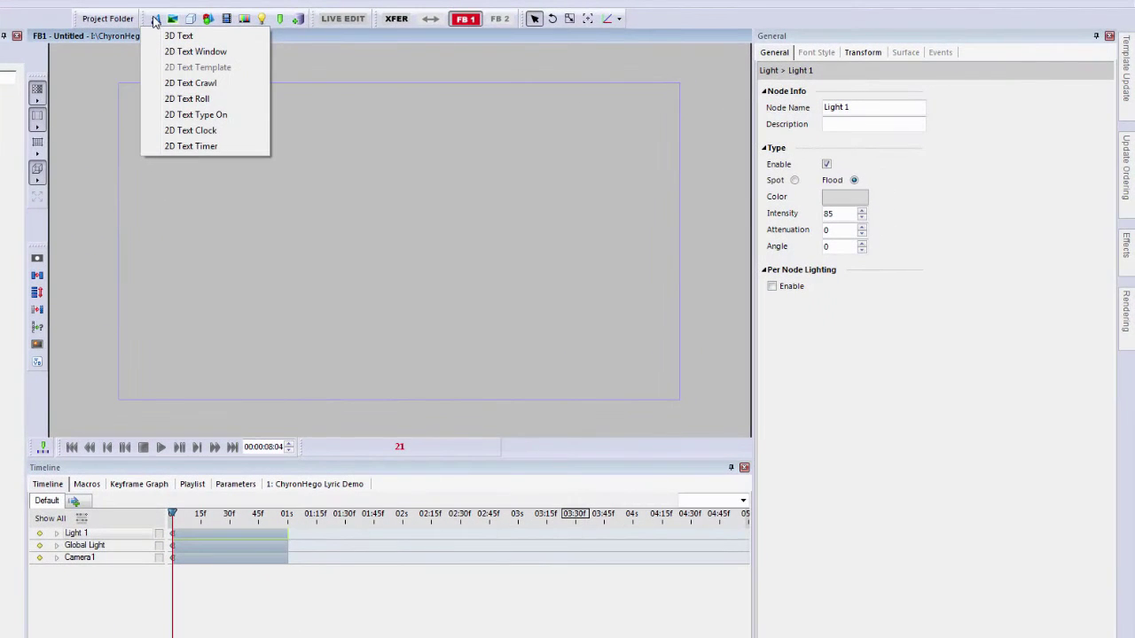
{"action": "left_click", "coordinate": [203, 147]}
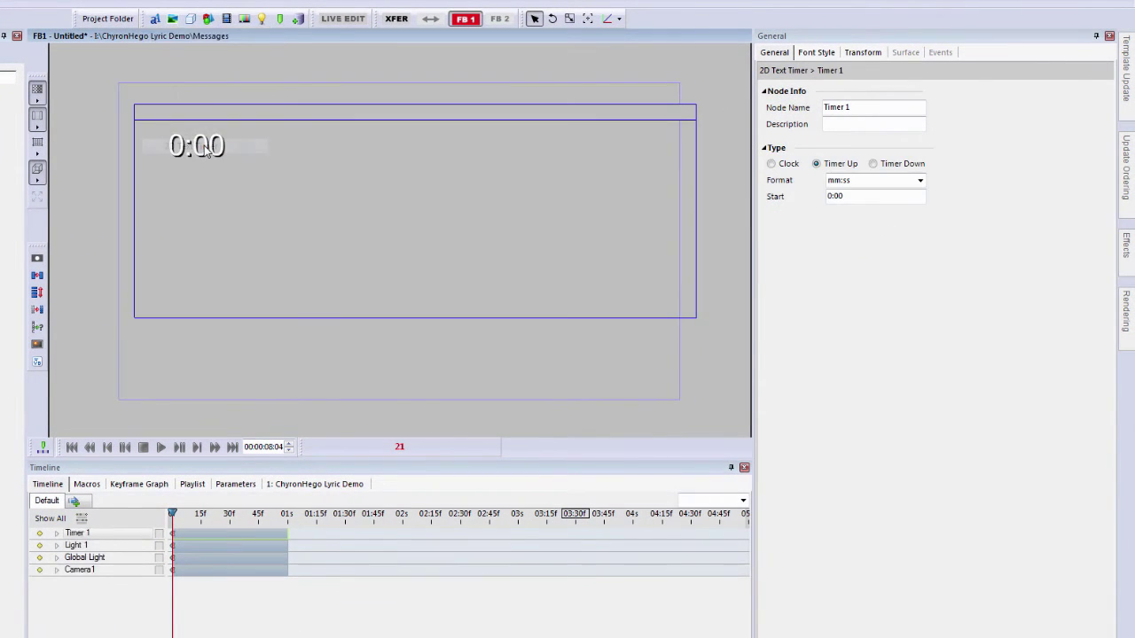
{"action": "left_click", "coordinate": [857, 107]}
{"action": "type", "text": "Down"}
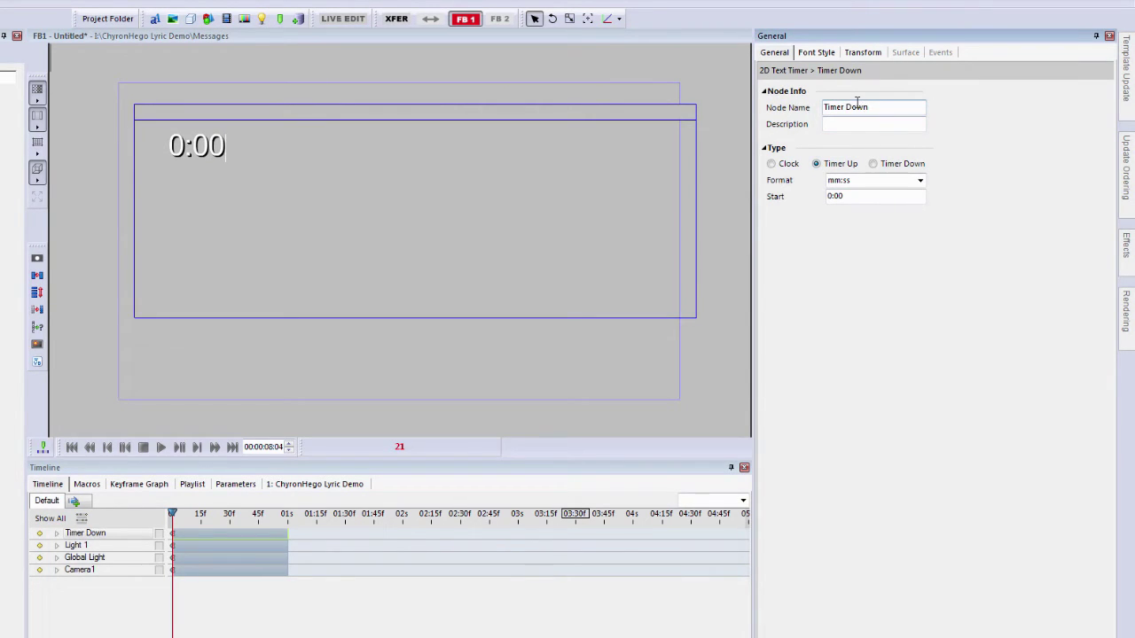
Change the timer's type to Timer Down and set its start value to 10:00.
{"action": "left_click", "coordinate": [873, 164]}
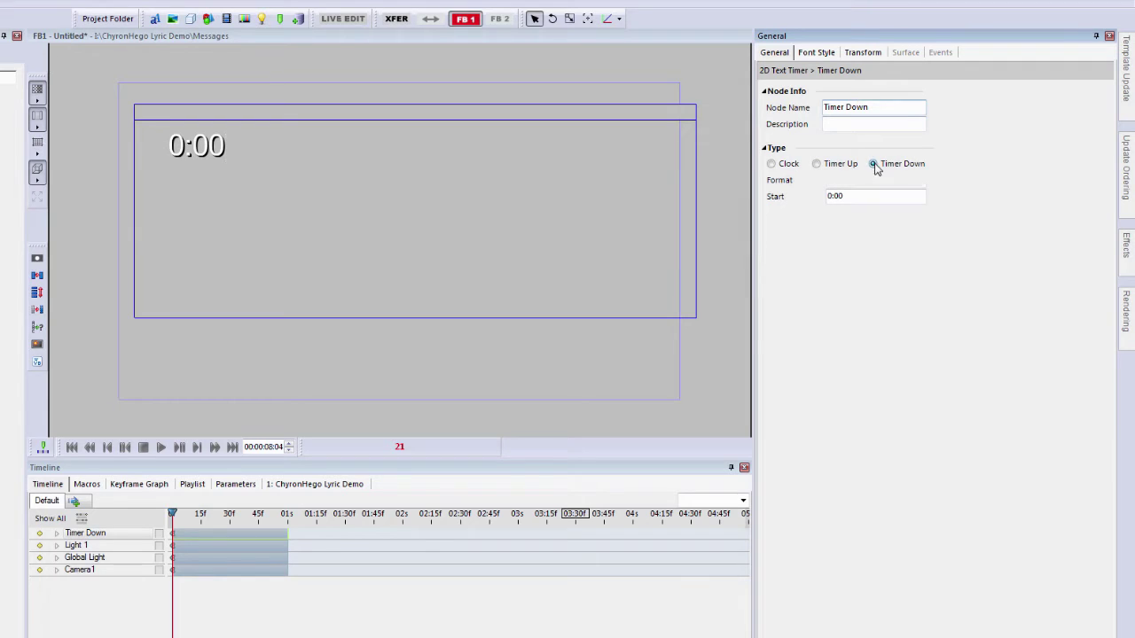
{"action": "left_click", "coordinate": [829, 197]}
{"action": "type", "text": "1"}
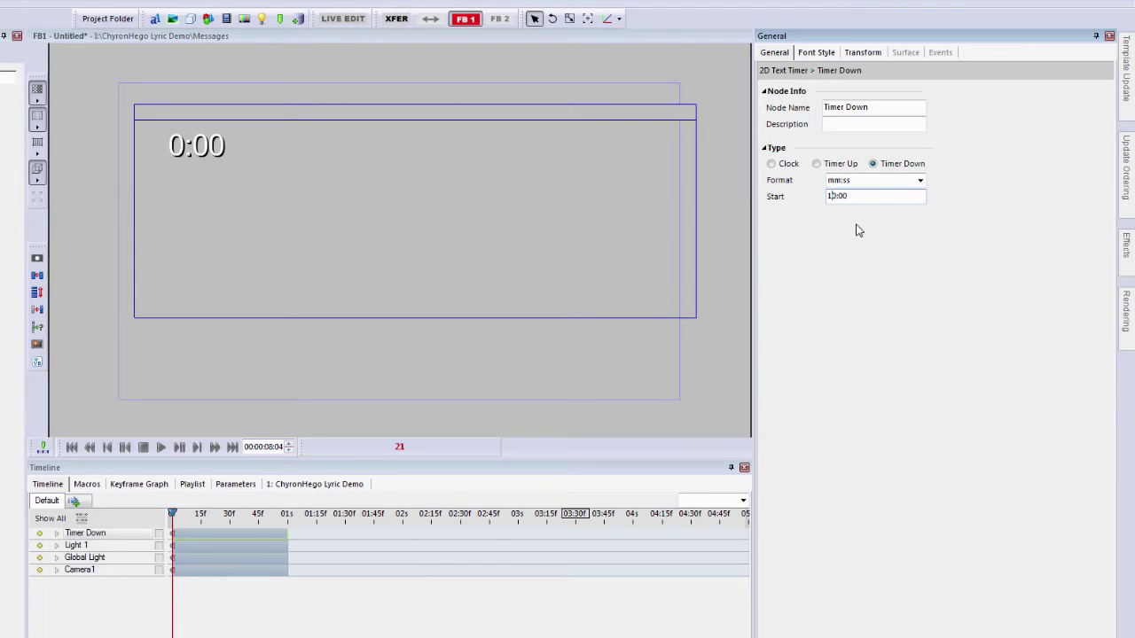
Add two new transitions to the timeline, named Timer Start and Timer Stop.
{"action": "left_click", "coordinate": [78, 503]}
{"action": "type", "text": "Time"}
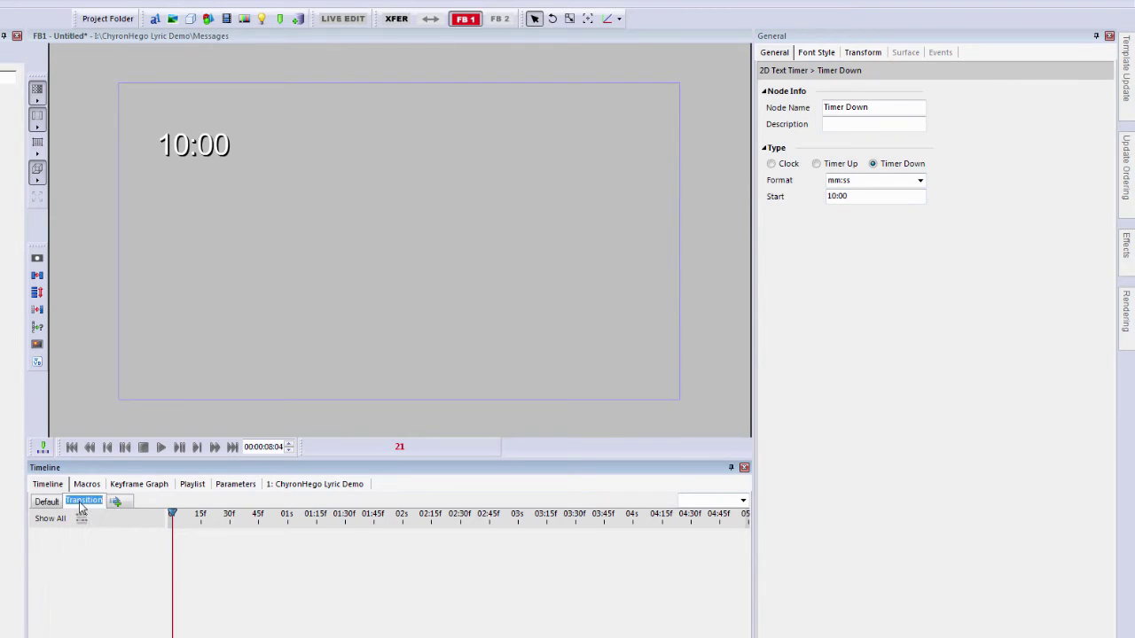
{"action": "type", "text": "r Start"}
{"action": "left_click", "coordinate": [120, 506]}
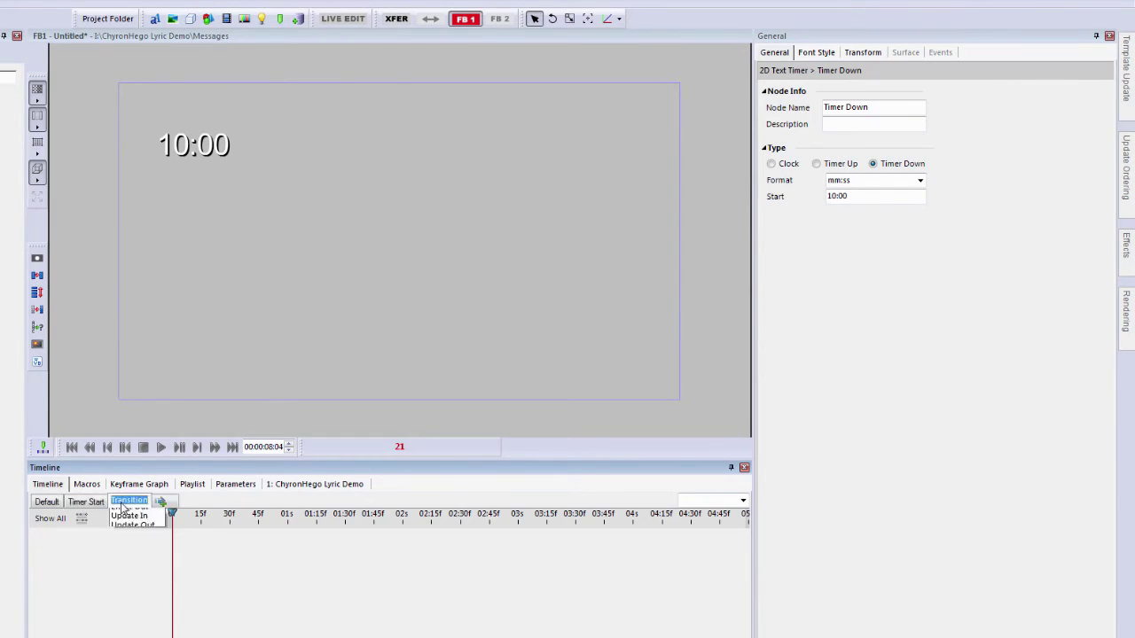
{"action": "type", "text": "Timer"}
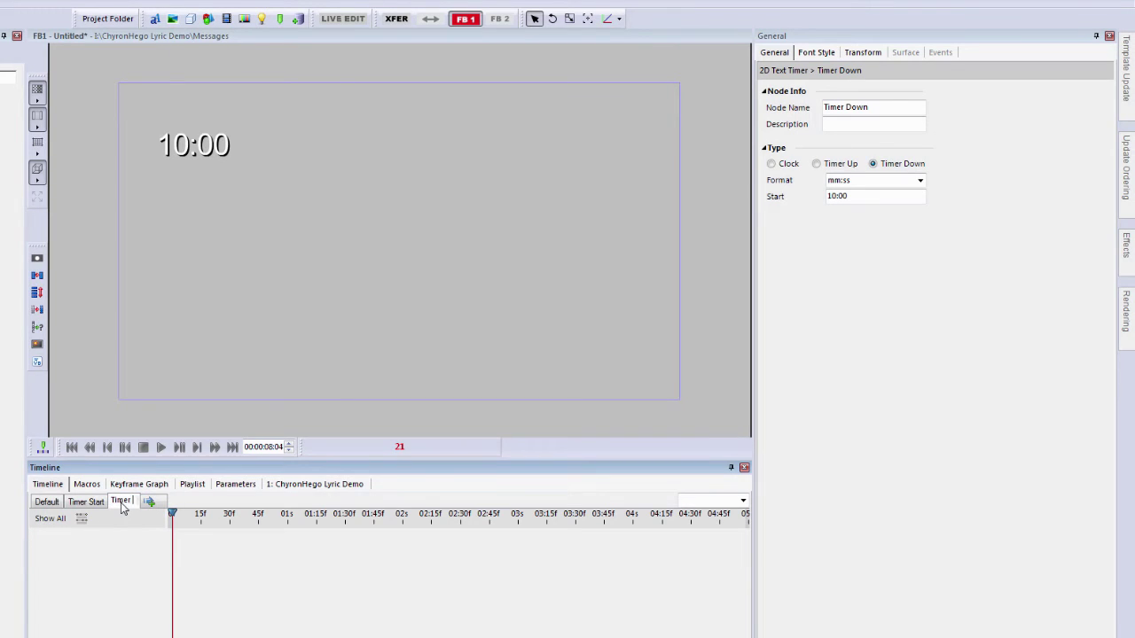
{"action": "type", "text": " Stop"}
Add a trigger to the Timer Start transition and name it Start.
{"action": "left_click", "coordinate": [87, 501]}
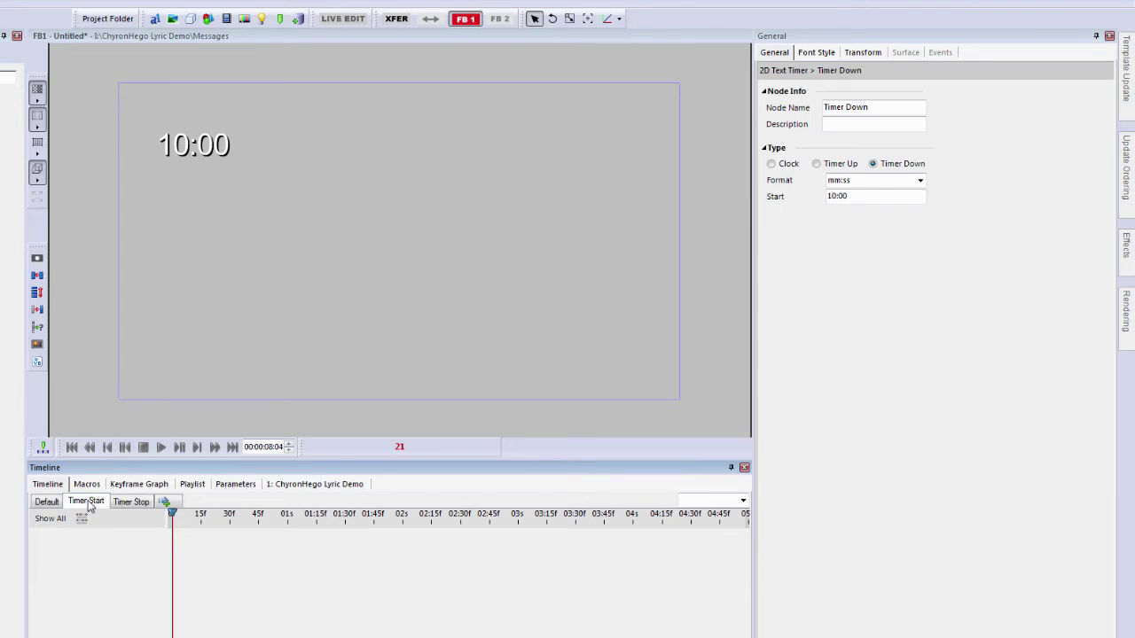
{"action": "left_click", "coordinate": [280, 19]}
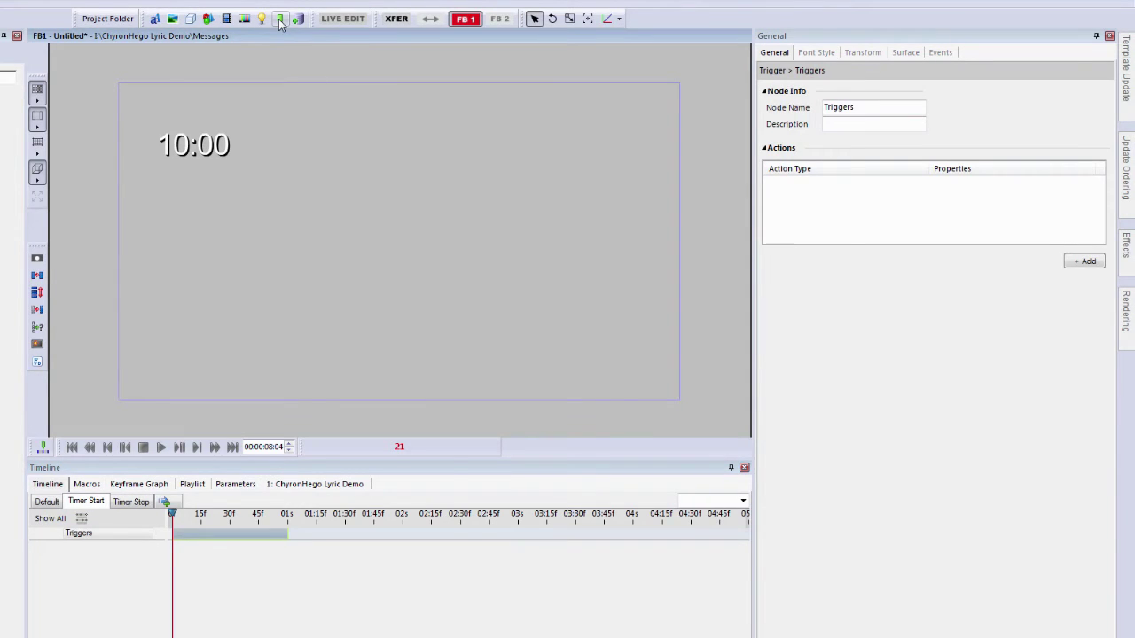
{"action": "left_click", "coordinate": [868, 107]}
{"action": "double_click", "coordinate": [868, 107]}
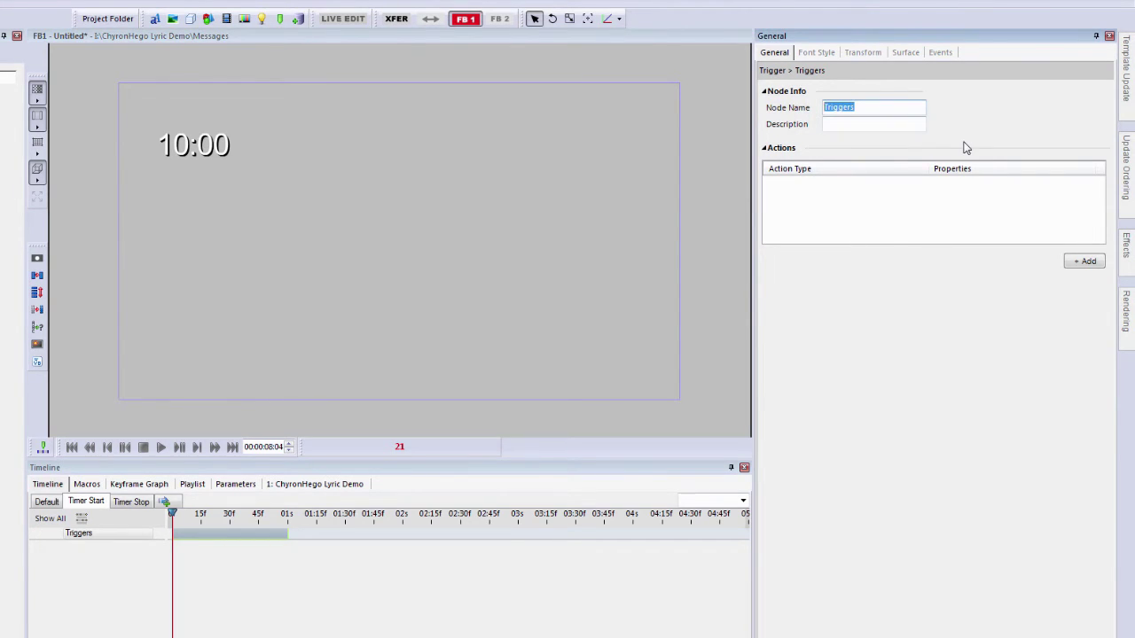
{"action": "type", "text": "Start"}
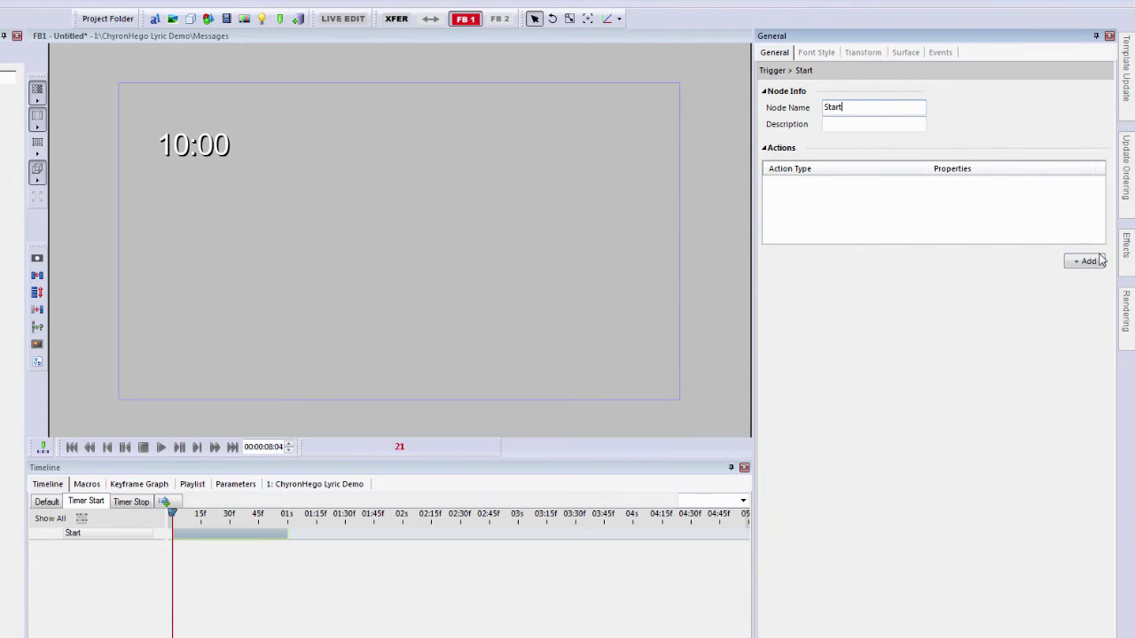
Give the Start trigger a Timer action that performs Start on Timer Down.
{"action": "left_click", "coordinate": [1099, 261]}
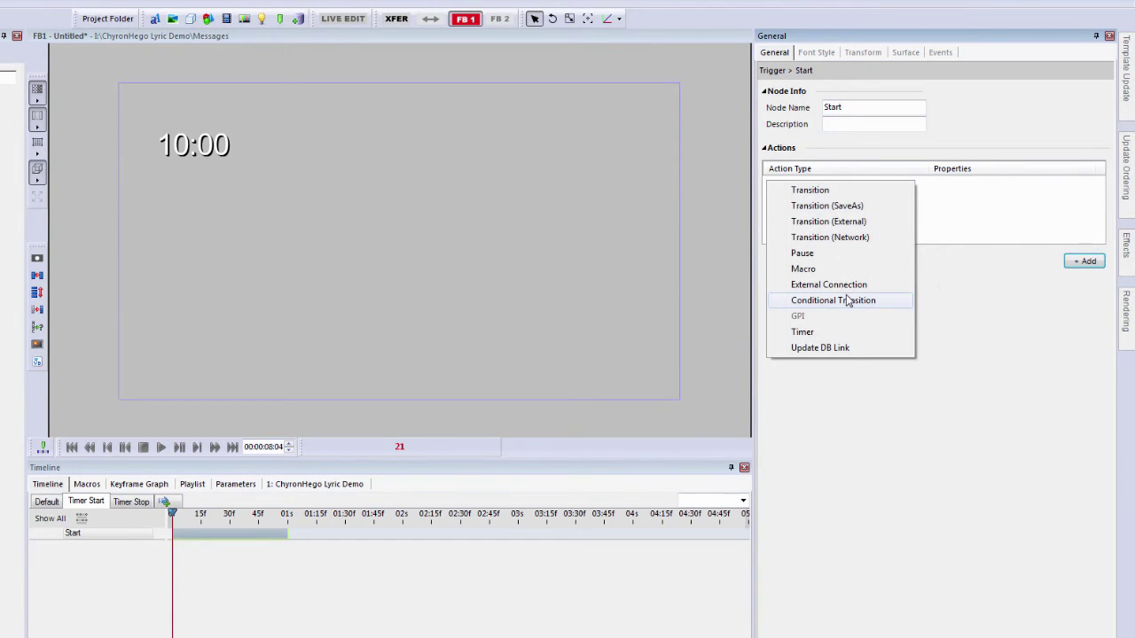
{"action": "left_click", "coordinate": [798, 331]}
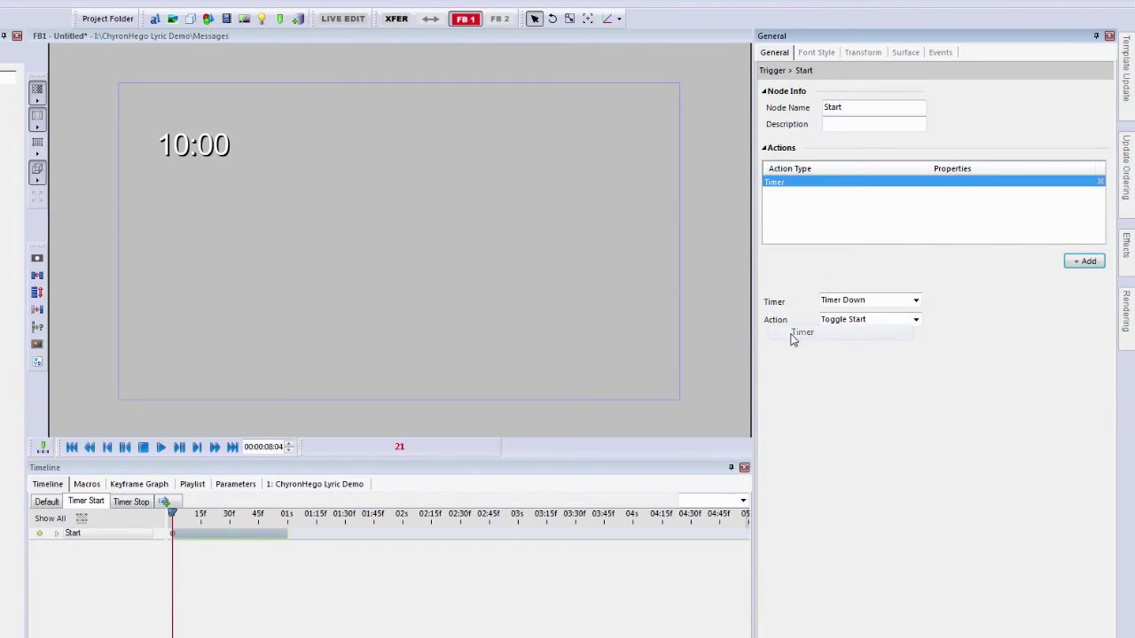
{"action": "left_click", "coordinate": [915, 321]}
{"action": "left_click", "coordinate": [859, 337]}
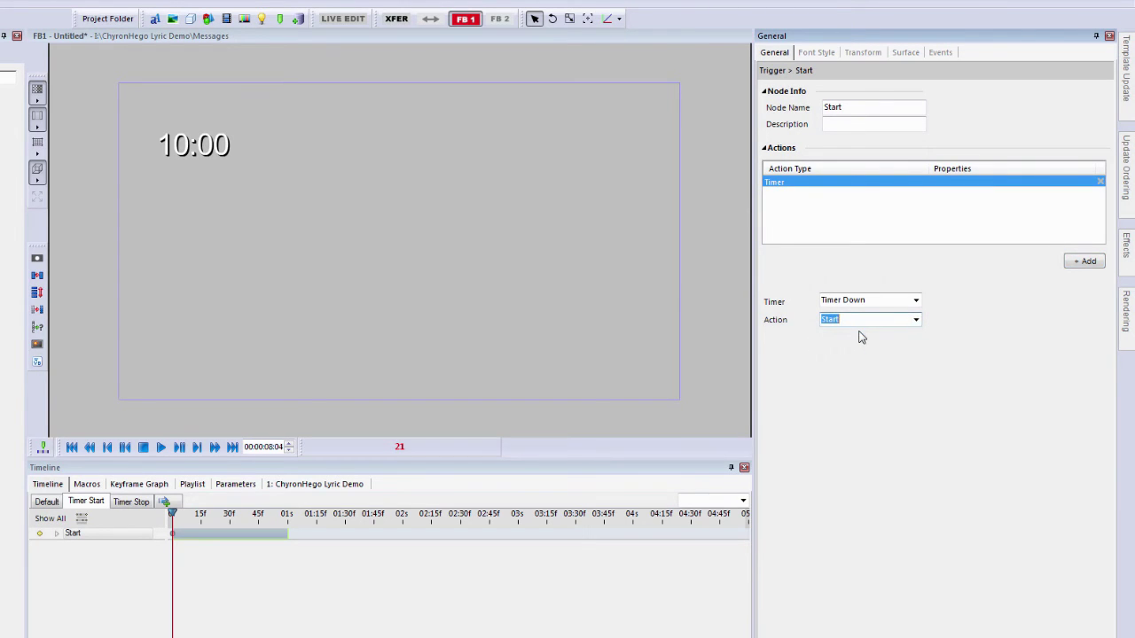
Switch to the Timer Stop transition and rename the trigger as Stop.
{"action": "left_click", "coordinate": [131, 502]}
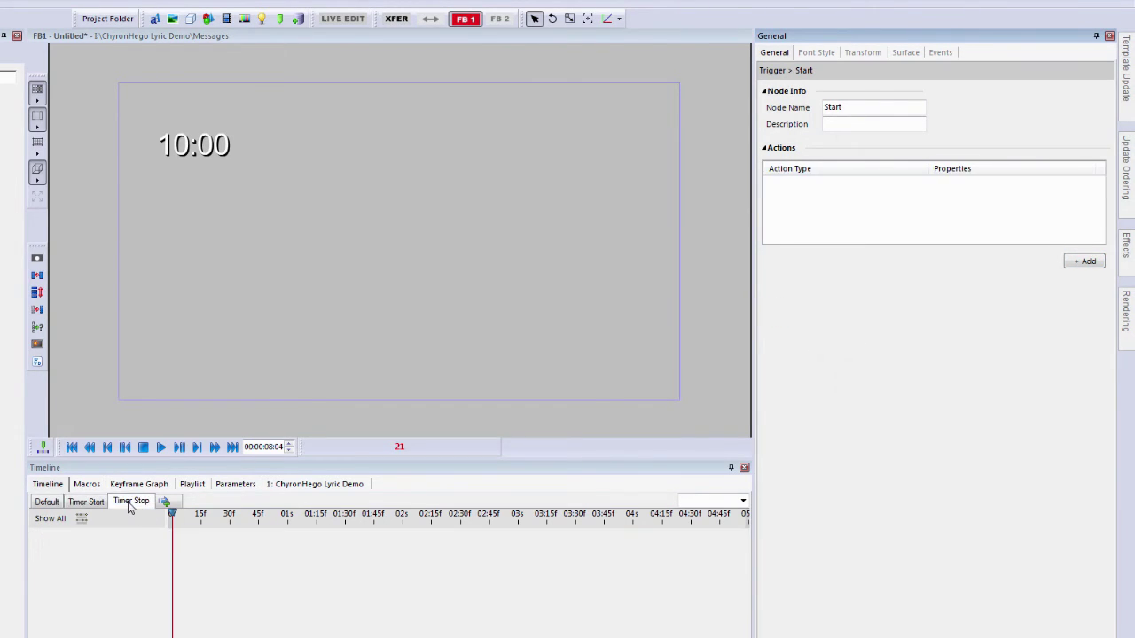
{"action": "double_click", "coordinate": [868, 109]}
{"action": "type", "text": "Stop"}
{"action": "left_click_drag", "start_coordinate": [876, 107], "coordinate": [784, 107]}
{"action": "type", "text": "S"}
Give the trigger a Timer action in the Timer Stop transition, accept adding it there, and set the action to Stop.
{"action": "left_click", "coordinate": [1083, 260]}
{"action": "left_click", "coordinate": [836, 331]}
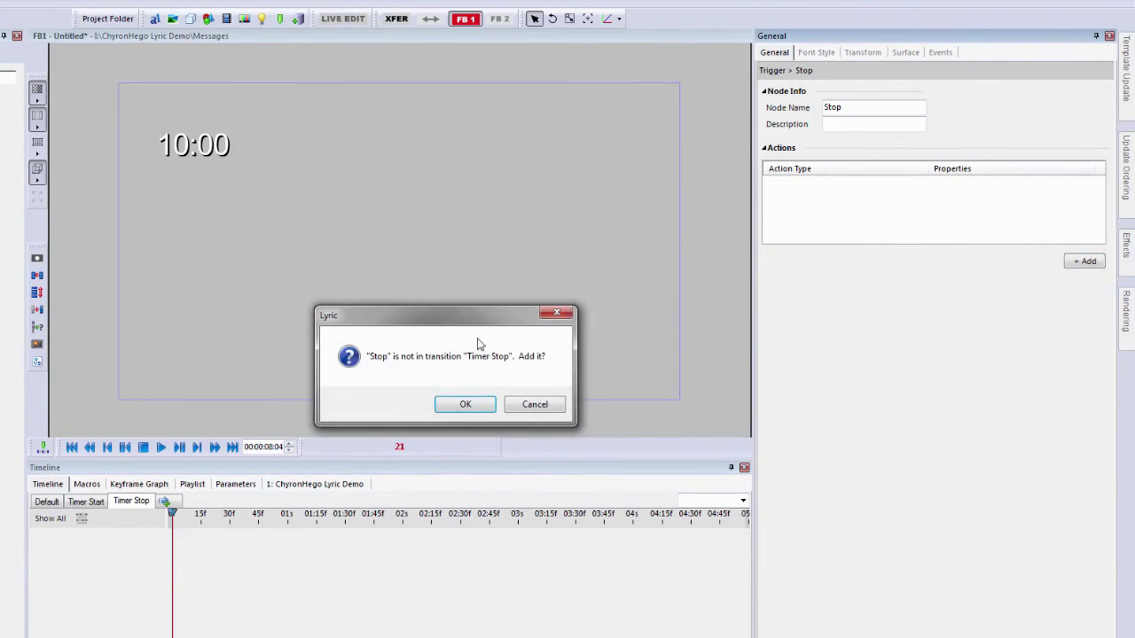
{"action": "left_click", "coordinate": [465, 405]}
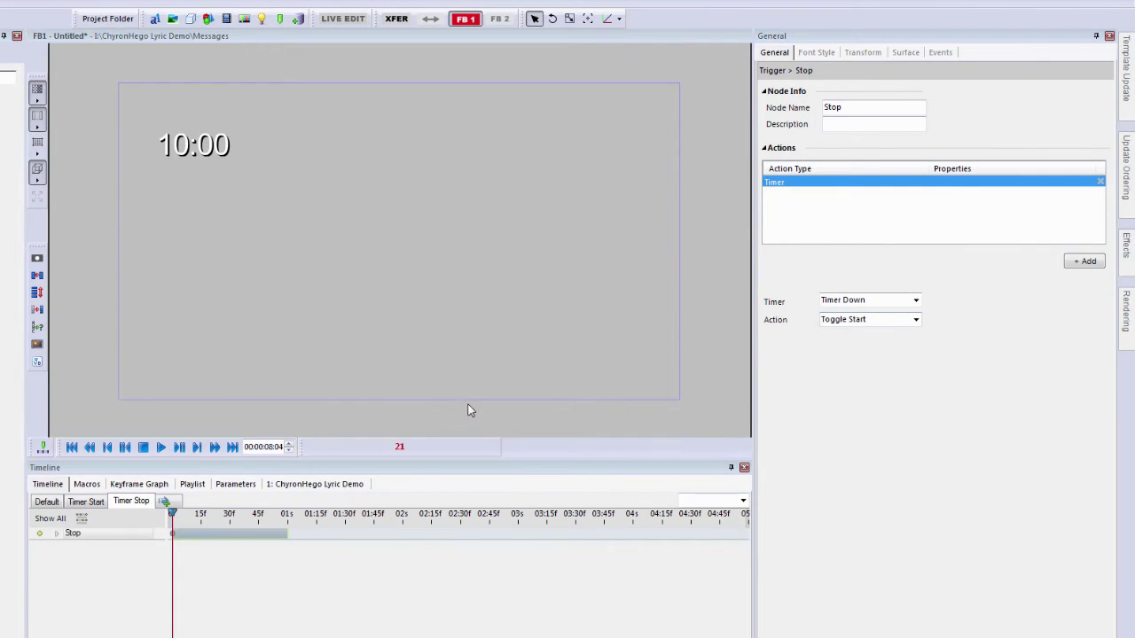
{"action": "left_click", "coordinate": [916, 320]}
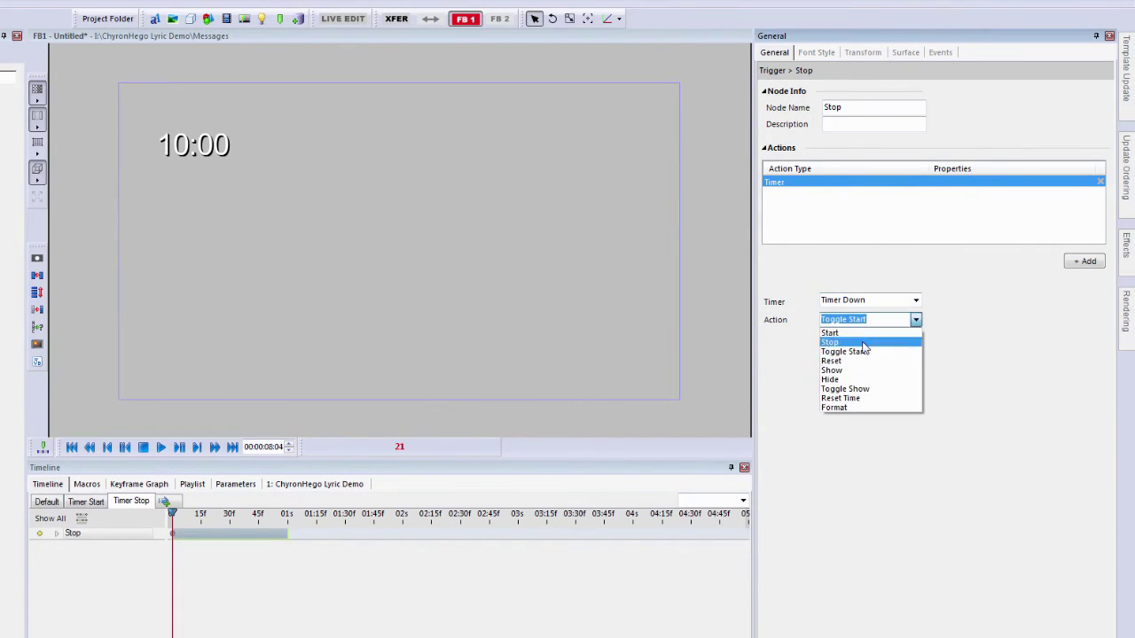
{"action": "left_click", "coordinate": [863, 343]}
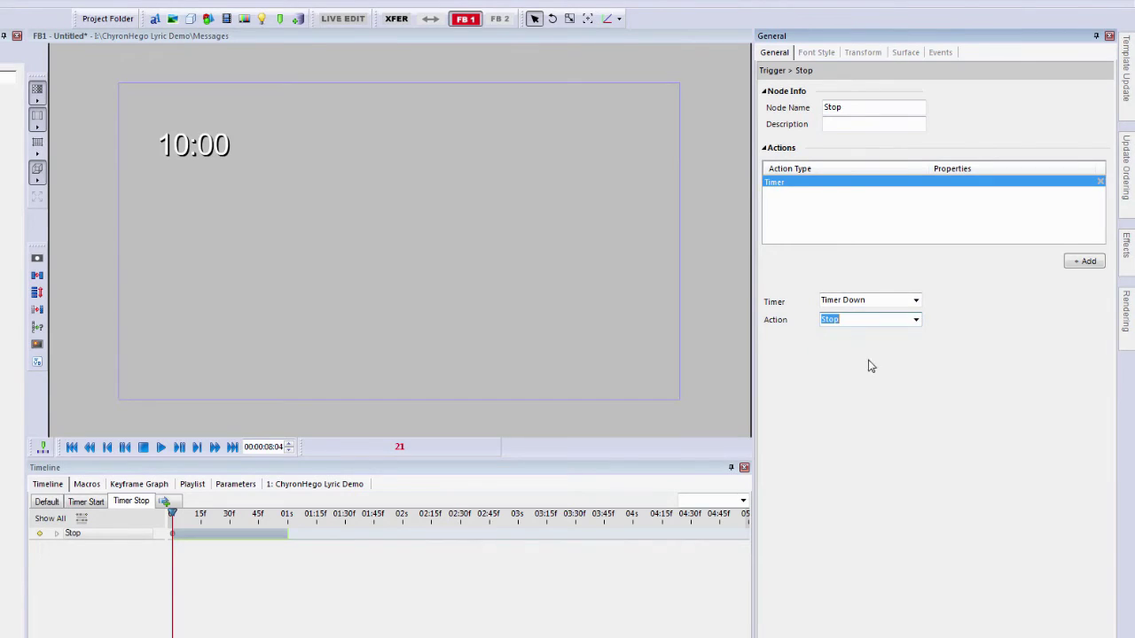
Compare the trigger's timer actions in the Timer Start and Timer Stop transitions.
{"action": "left_click", "coordinate": [87, 507]}
{"action": "left_click", "coordinate": [132, 502]}
{"action": "left_click", "coordinate": [92, 506]}
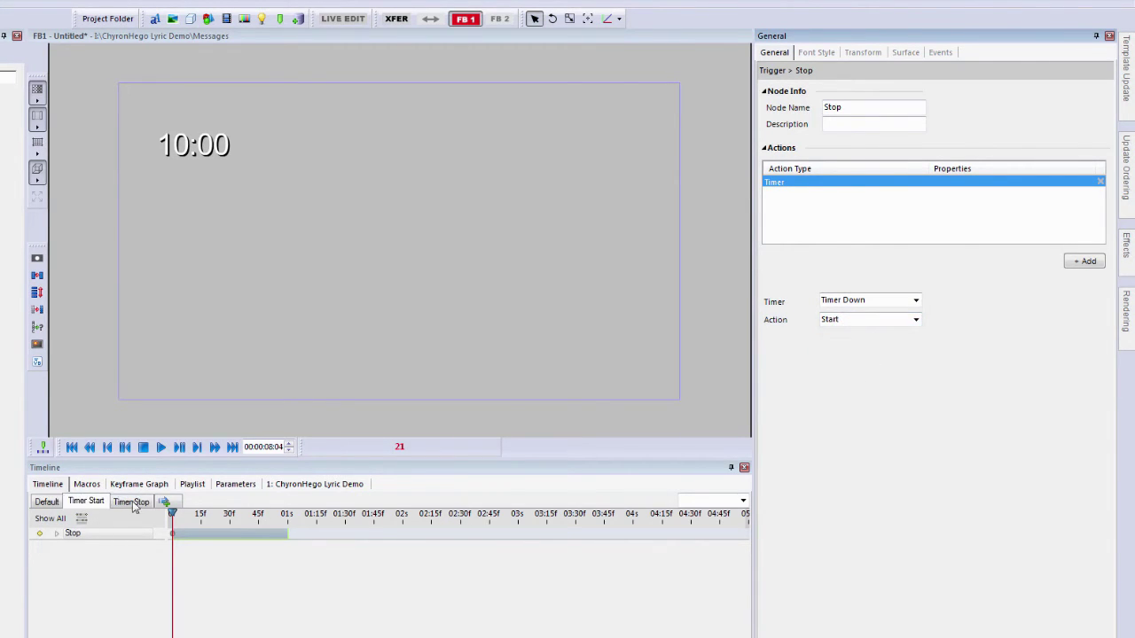
Assign F5 as the take keyboard shortcut for the Timer Start transition.
{"action": "right_click", "coordinate": [91, 500]}
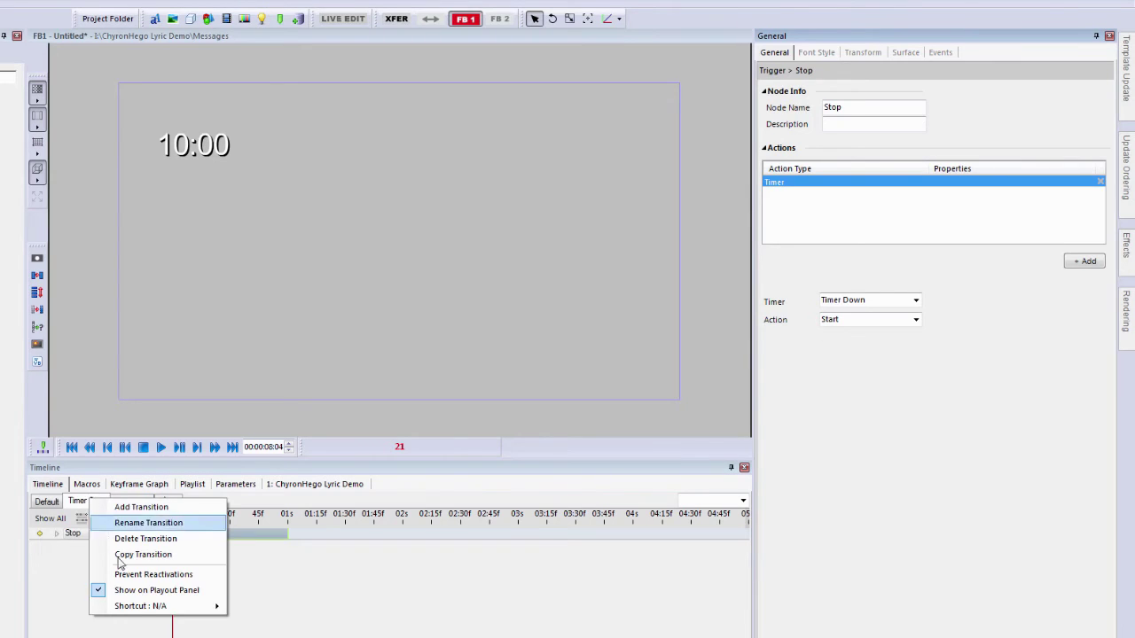
{"action": "mouse_move", "coordinate": [140, 606]}
{"action": "left_click", "coordinate": [257, 607]}
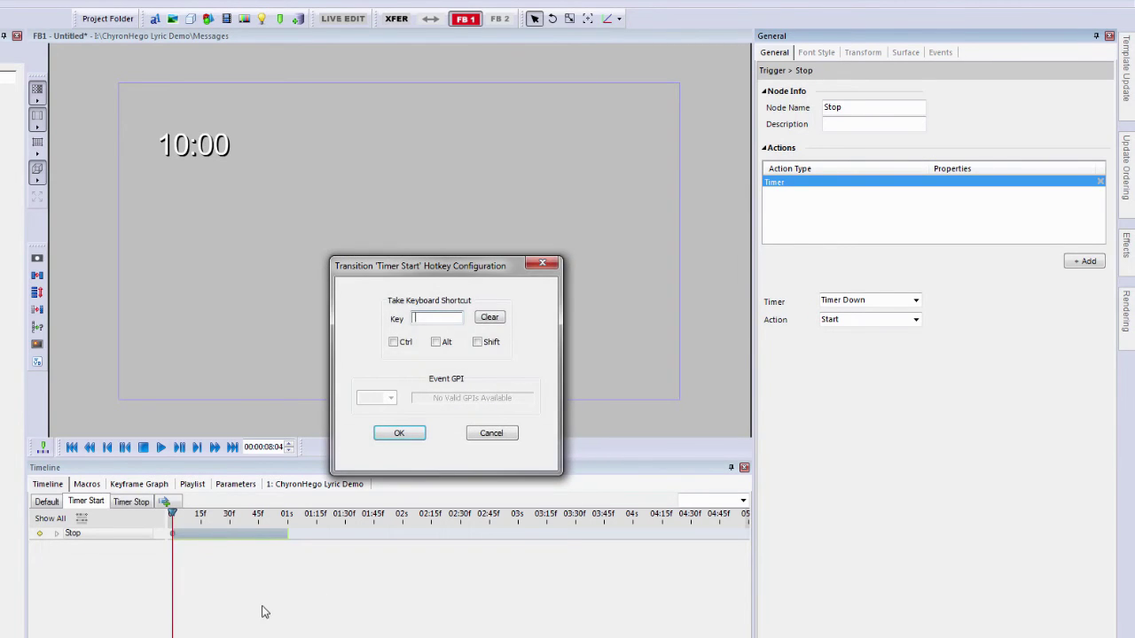
{"action": "key", "text": "F5"}
{"action": "left_click", "coordinate": [399, 433]}
Assign F6 as the take keyboard shortcut for the Timer Stop transition.
{"action": "left_click", "coordinate": [131, 502]}
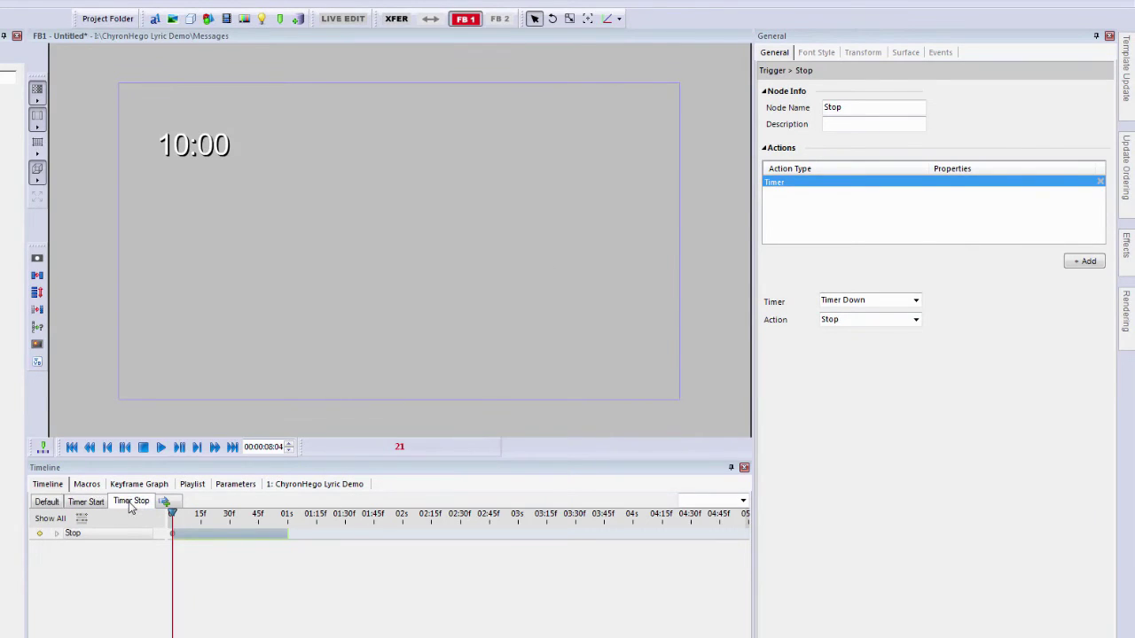
{"action": "right_click", "coordinate": [130, 505]}
{"action": "mouse_move", "coordinate": [172, 608]}
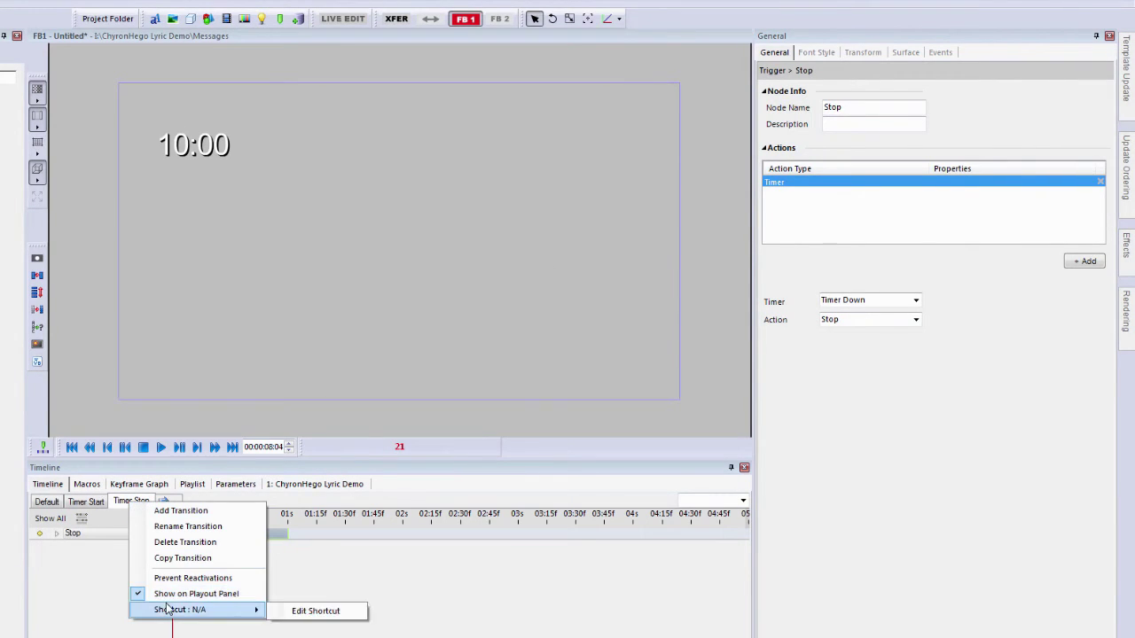
{"action": "left_click", "coordinate": [319, 611]}
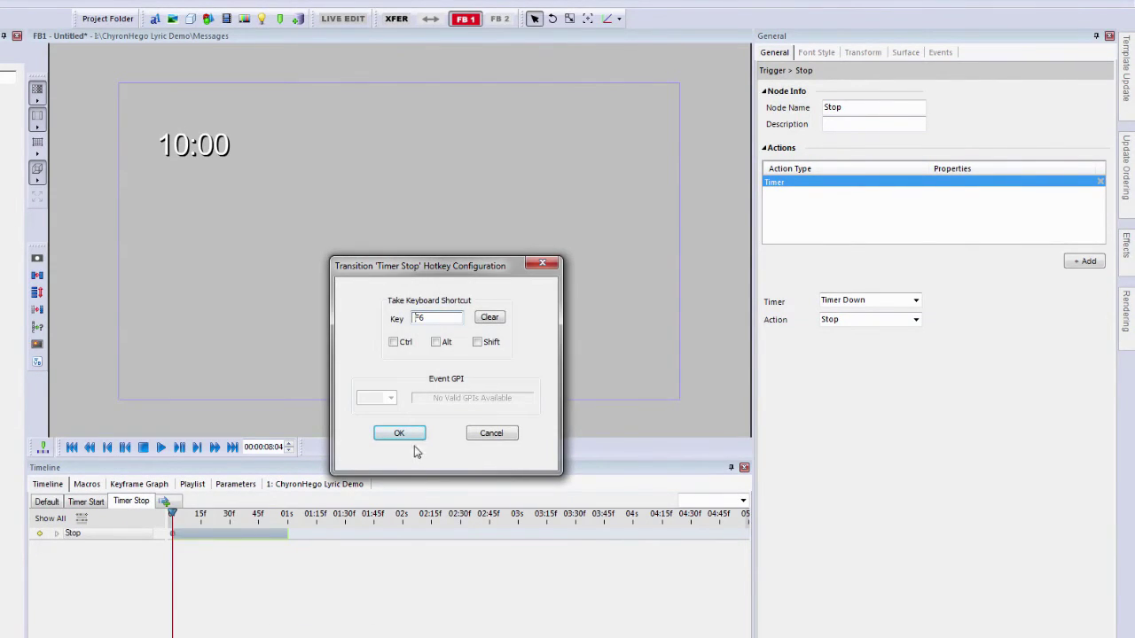
{"action": "left_click", "coordinate": [400, 435]}
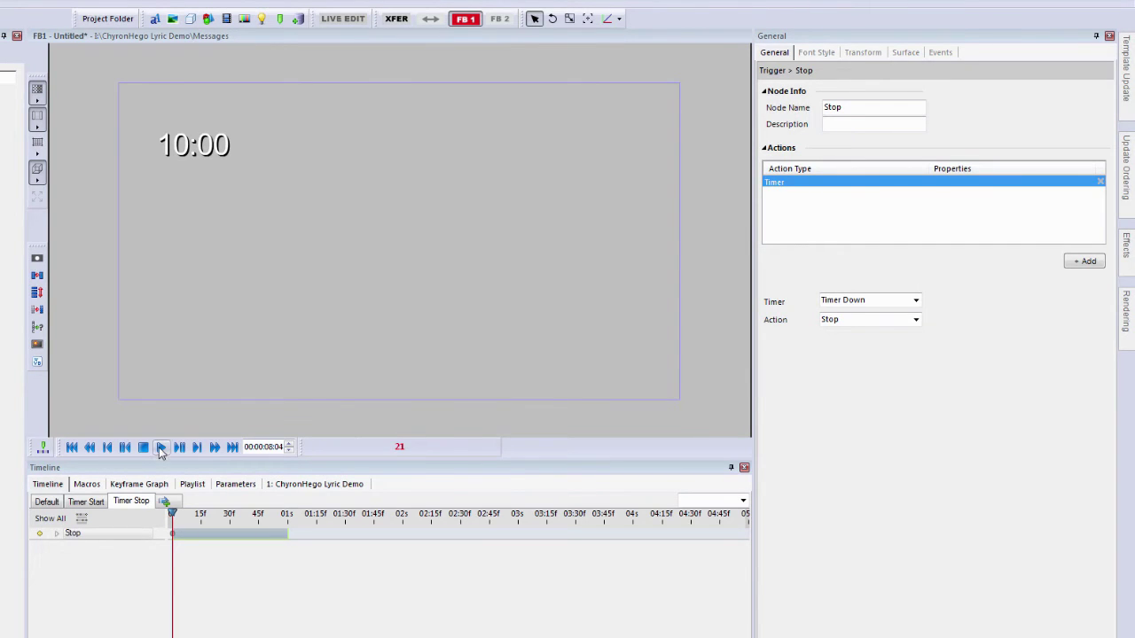
Play the message and test the Timer Start and Timer Stop shortcuts before stopping playback.
{"action": "left_click", "coordinate": [161, 449]}
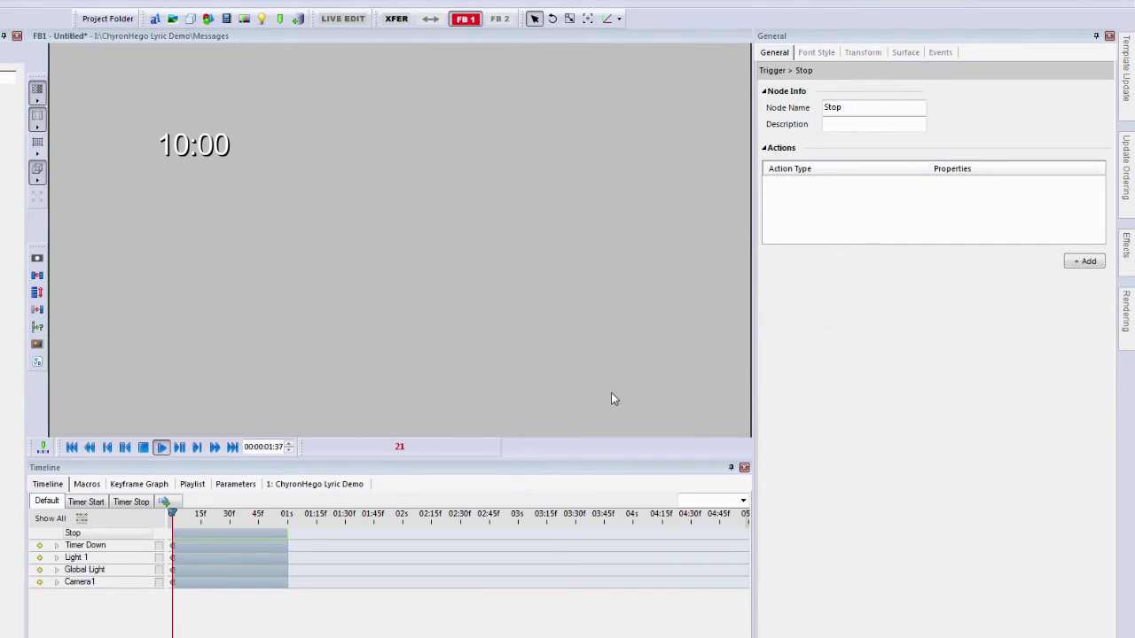
{"action": "key", "text": "F5"}
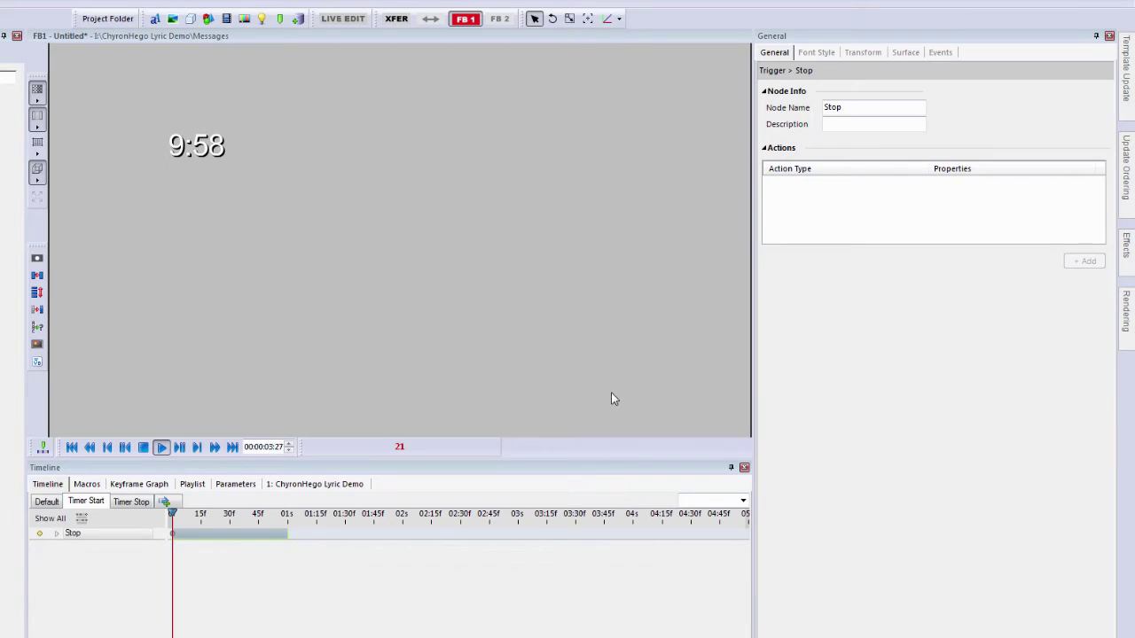
{"action": "key", "text": "ctrl+Tab"}
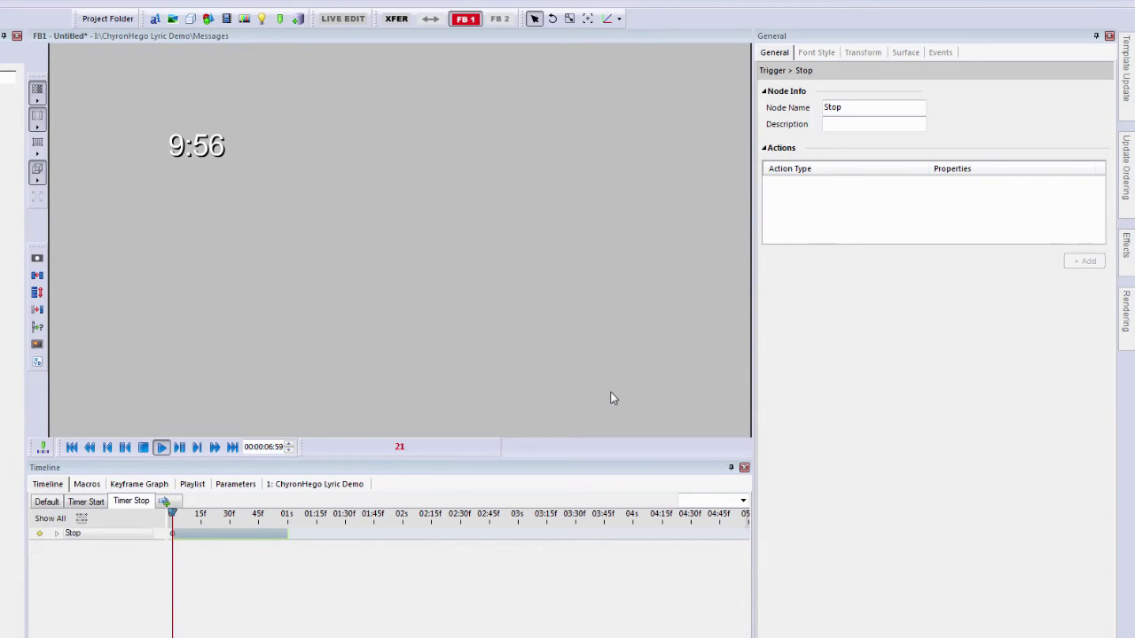
{"action": "left_click", "coordinate": [144, 448]}
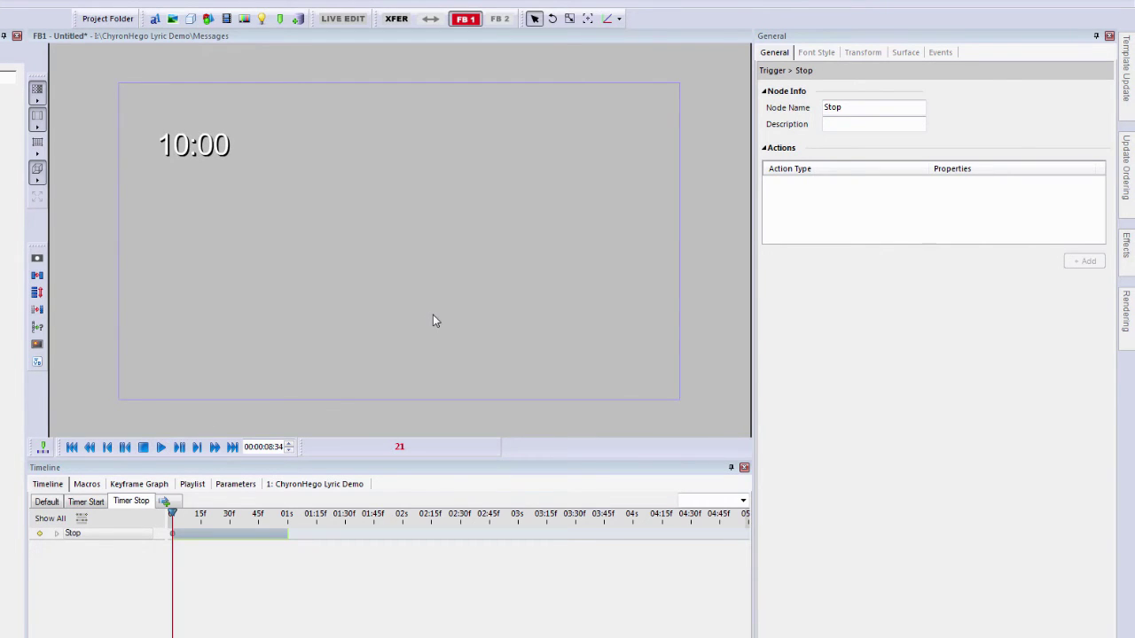
Add a 2D text timer near the upper left of a new message's canvas and name it Timer Up.
{"action": "key", "text": "ctrl+n"}
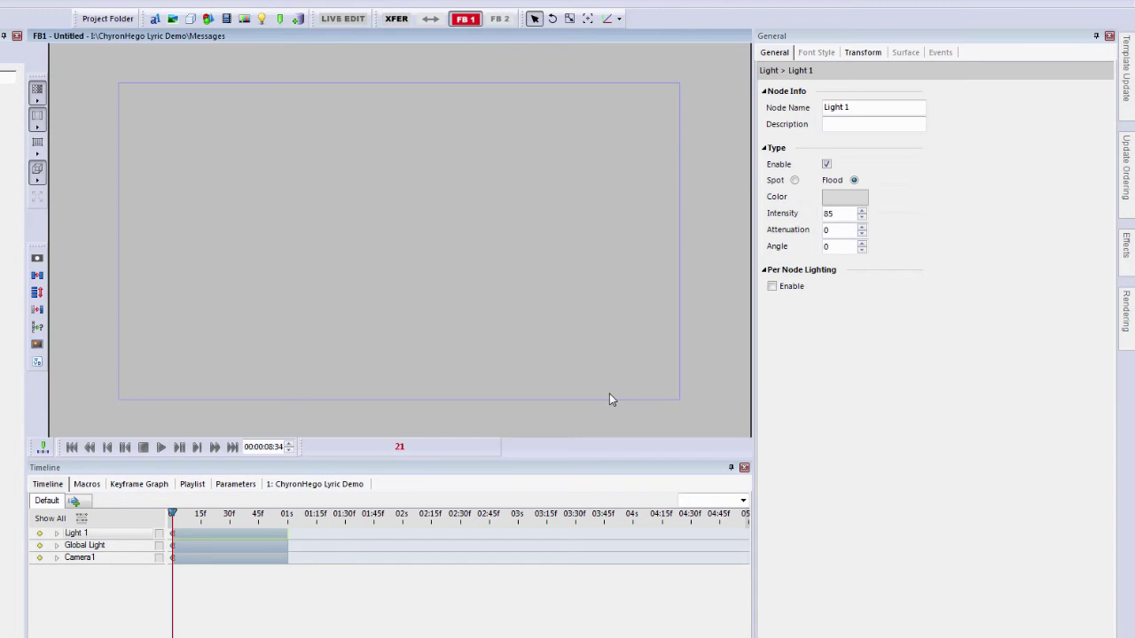
{"action": "left_click", "coordinate": [155, 18]}
{"action": "left_click", "coordinate": [191, 146]}
{"action": "left_click", "coordinate": [188, 155]}
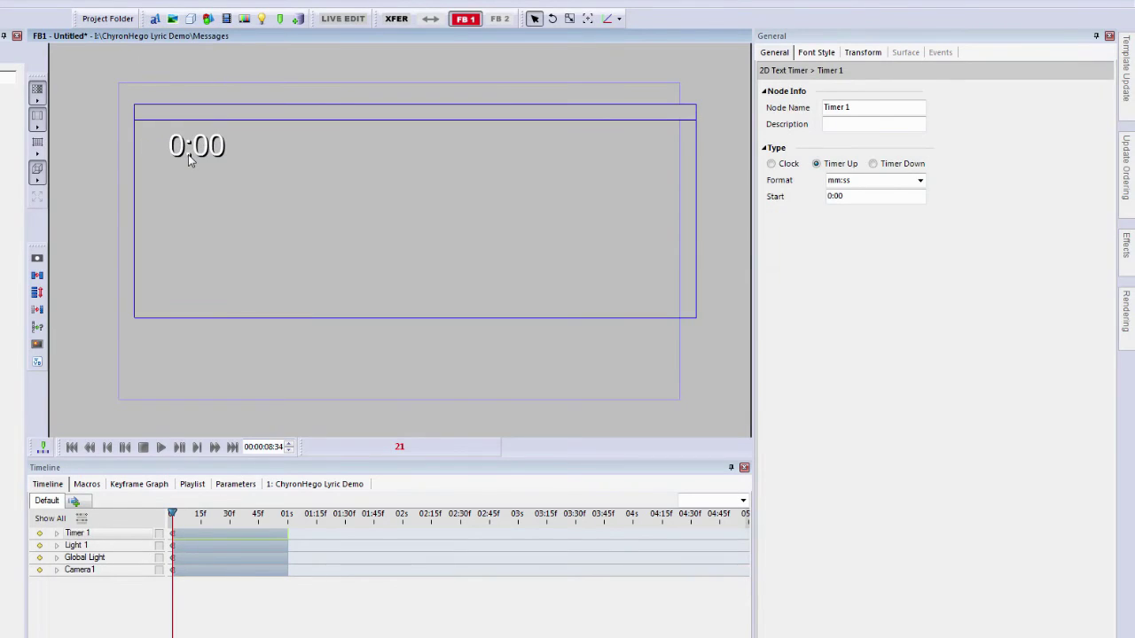
{"action": "left_click", "coordinate": [858, 108]}
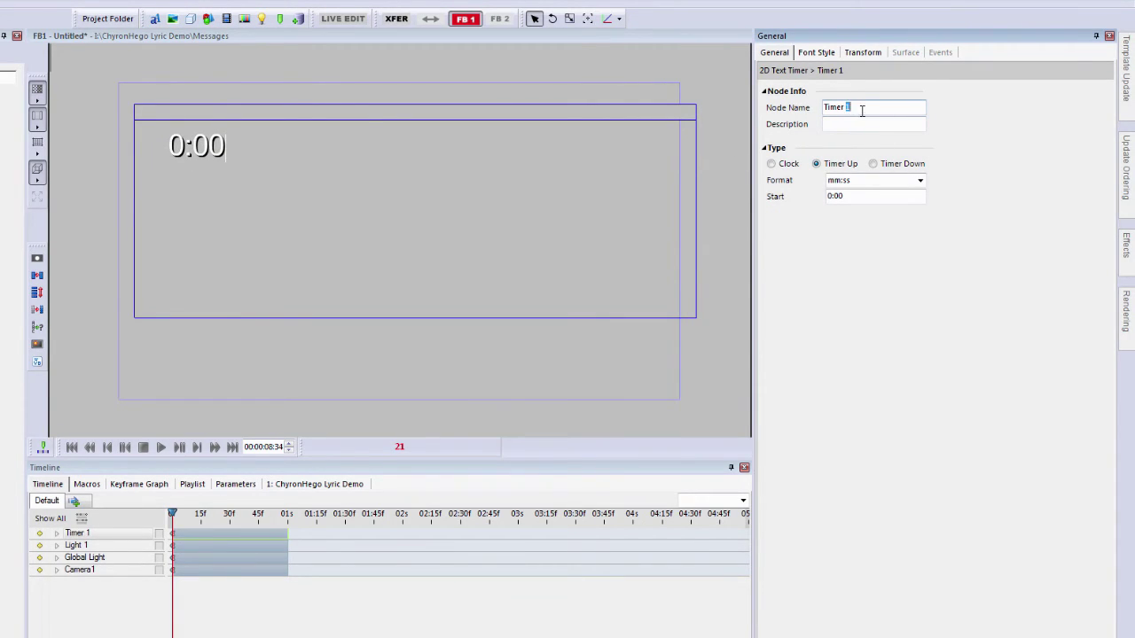
{"action": "type", "text": "Up"}
Add a trigger with the playhead at 3 seconds and extend its timeline bar to about 3 seconds.
{"action": "left_click_drag", "start_coordinate": [172, 514], "coordinate": [521, 540]}
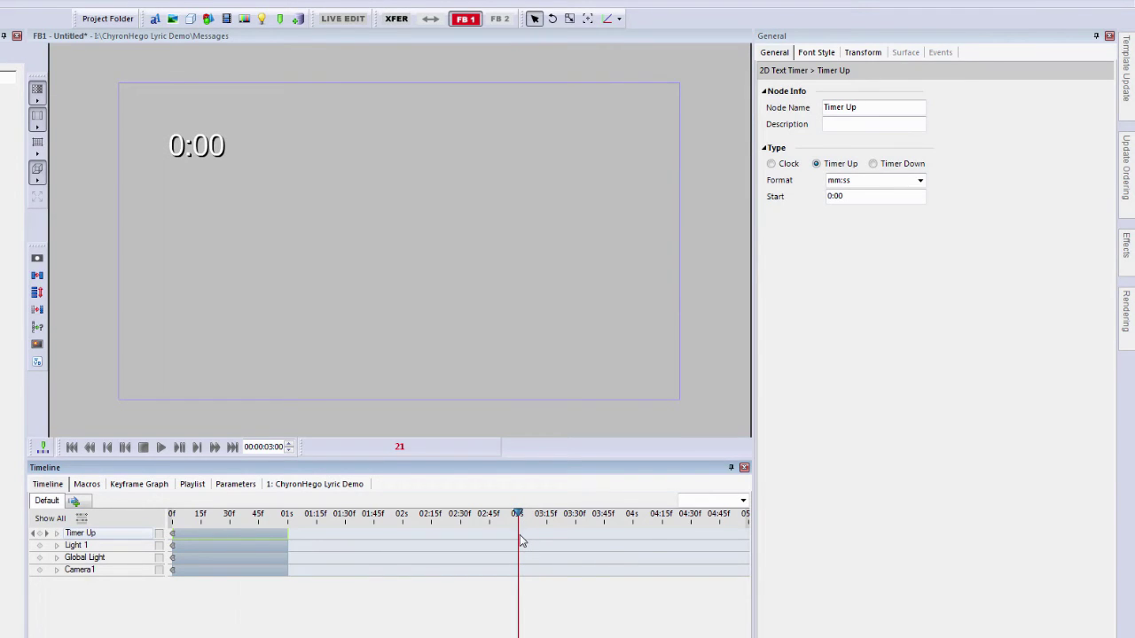
{"action": "left_click", "coordinate": [281, 18]}
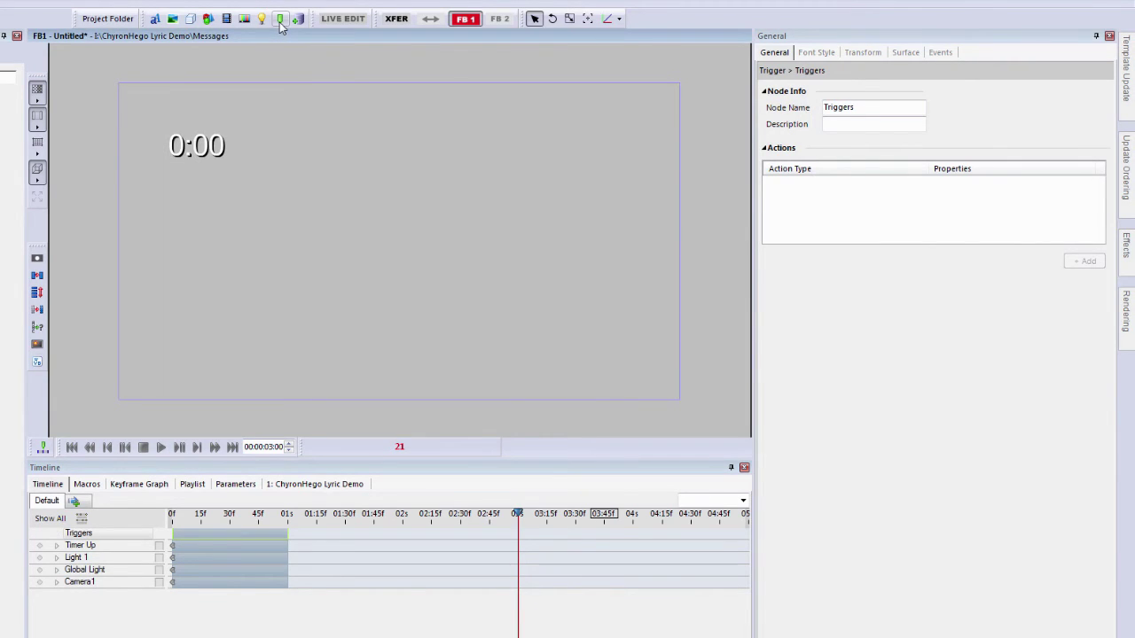
{"action": "left_click_drag", "start_coordinate": [289, 537], "coordinate": [523, 535]}
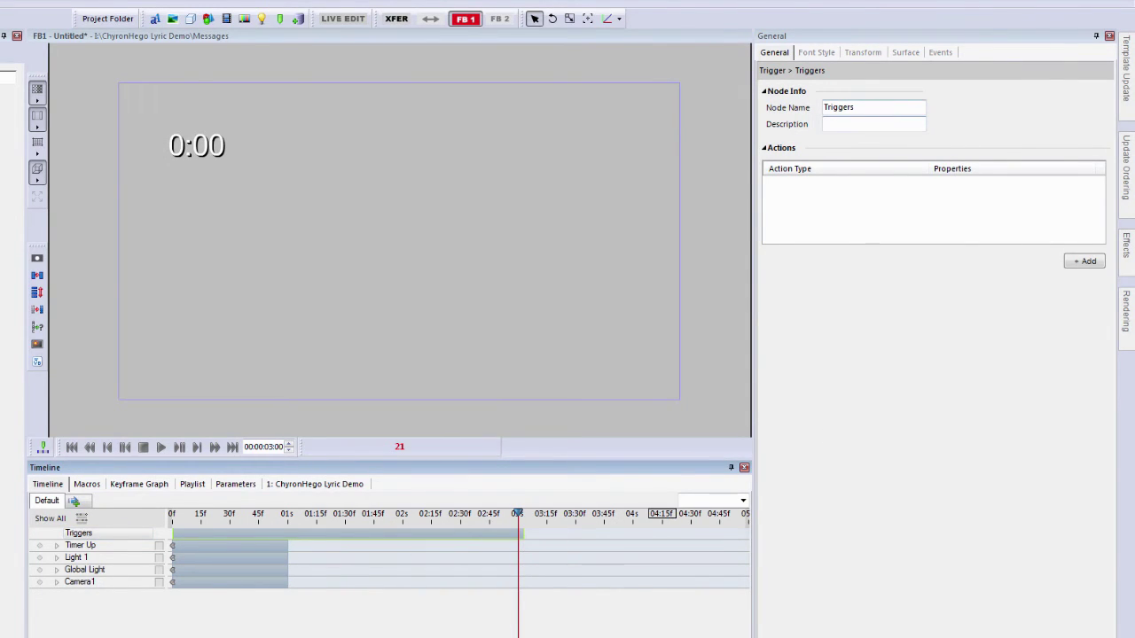
Give the trigger a Timer action at 3 seconds that performs Stop on Timer Up.
{"action": "left_click", "coordinate": [1078, 263]}
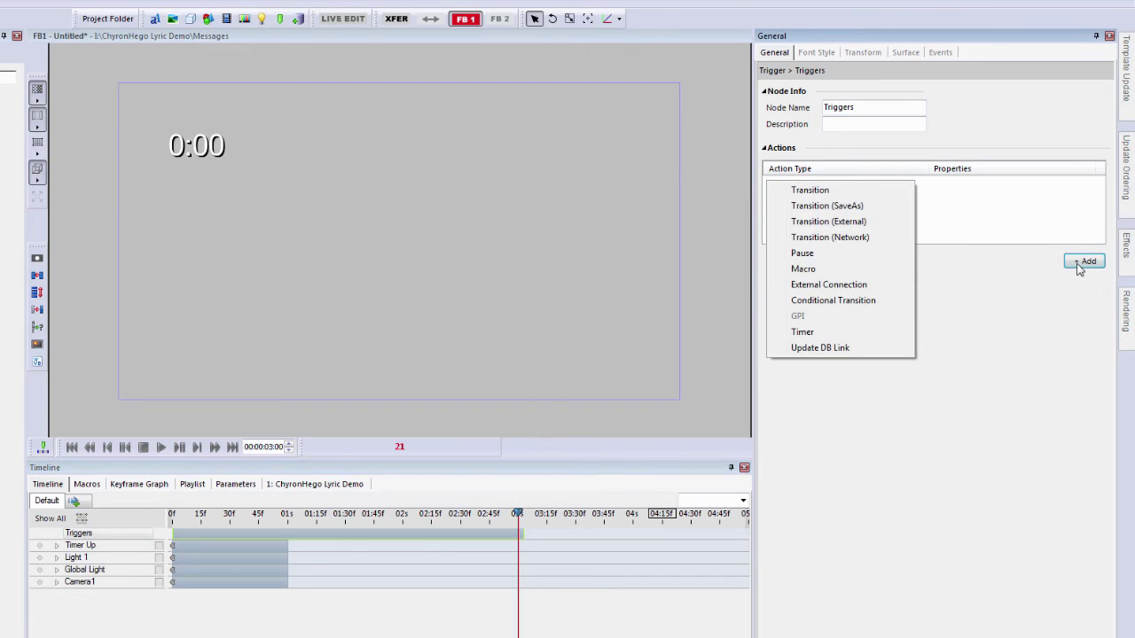
{"action": "left_click", "coordinate": [803, 332]}
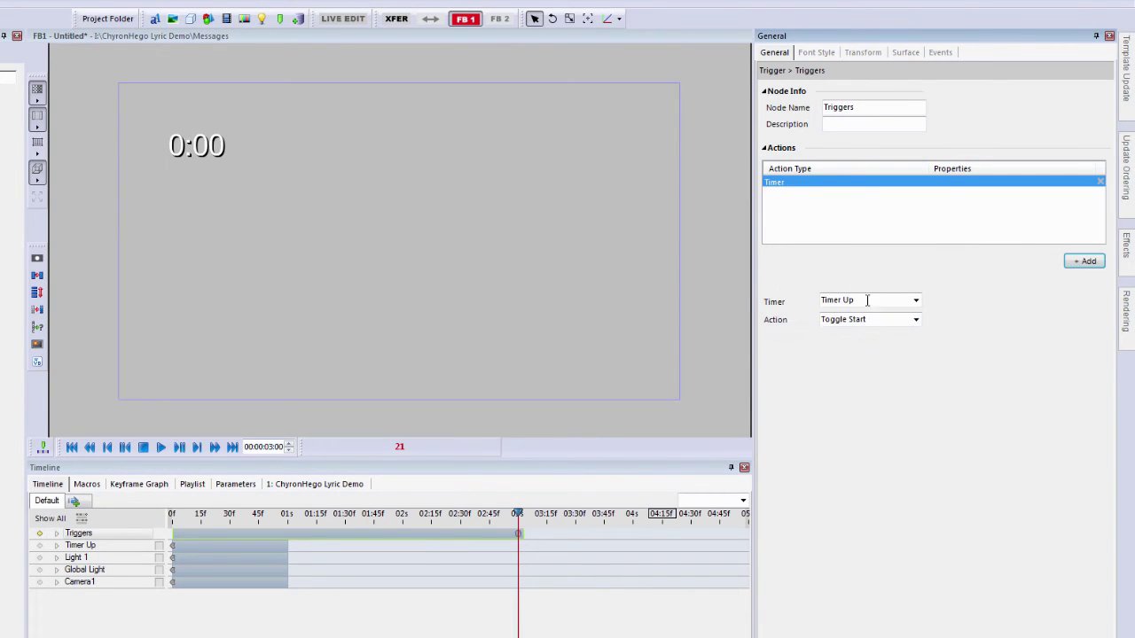
{"action": "left_click", "coordinate": [915, 319]}
{"action": "left_click", "coordinate": [887, 340]}
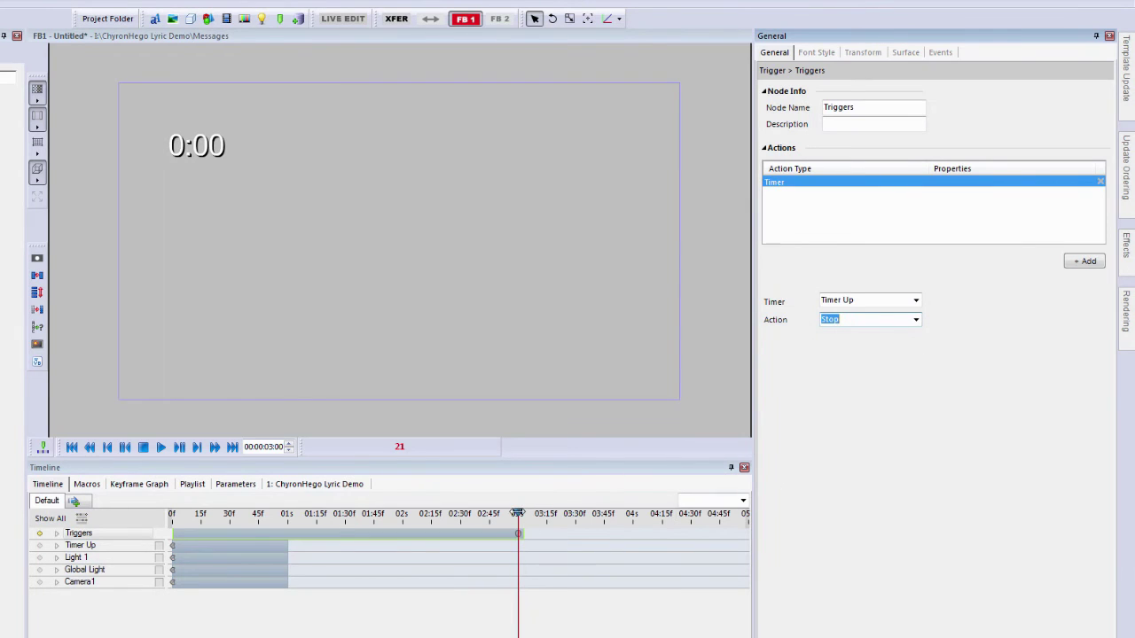
Give the trigger a Timer action at frame 0 that performs Start on Timer Up.
{"action": "left_click_drag", "start_coordinate": [517, 514], "coordinate": [170, 524]}
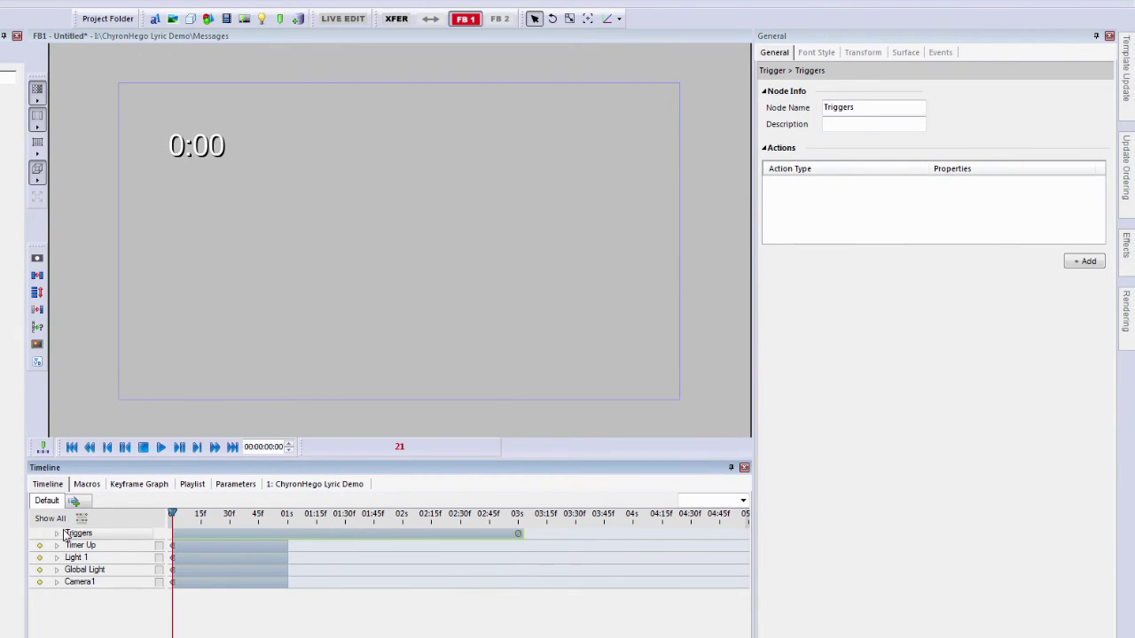
{"action": "left_click", "coordinate": [1083, 261]}
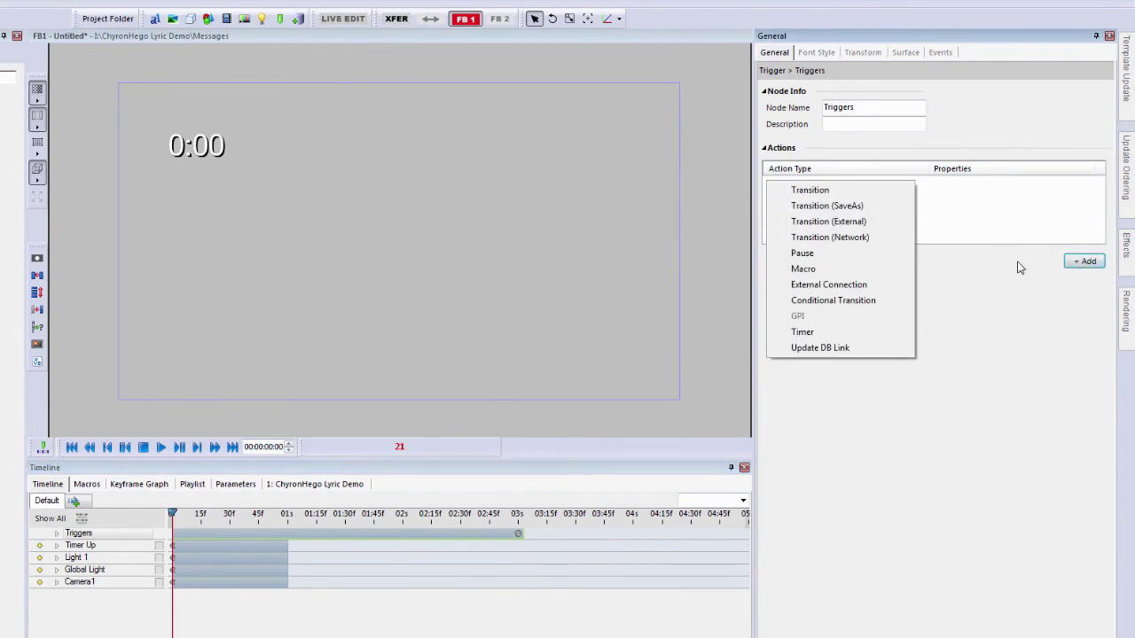
{"action": "left_click", "coordinate": [802, 332]}
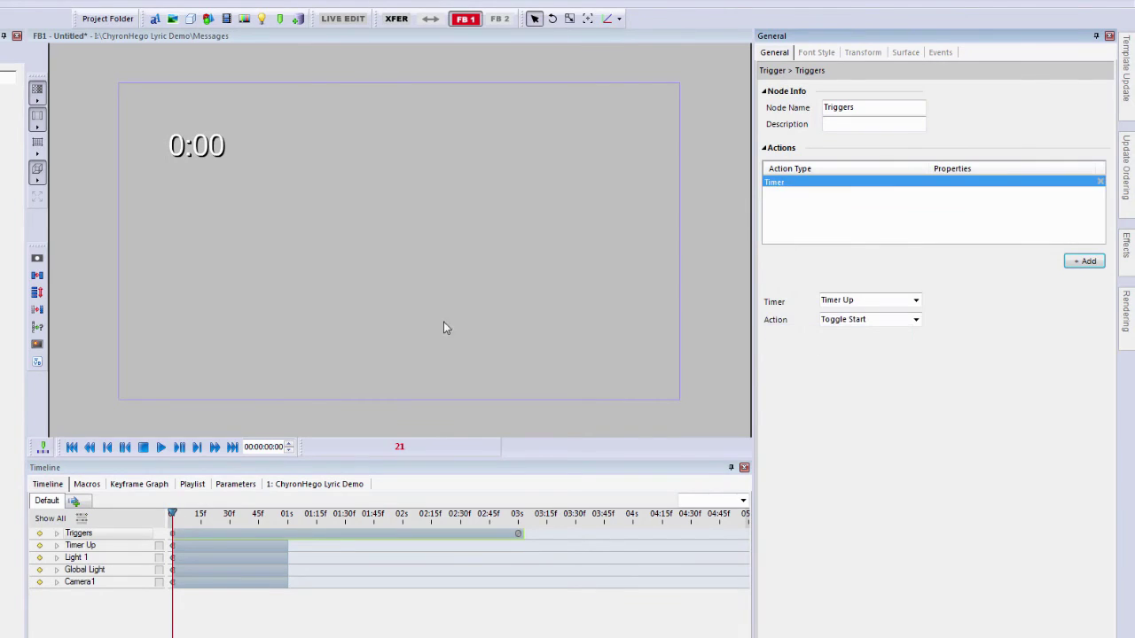
{"action": "left_click", "coordinate": [916, 320]}
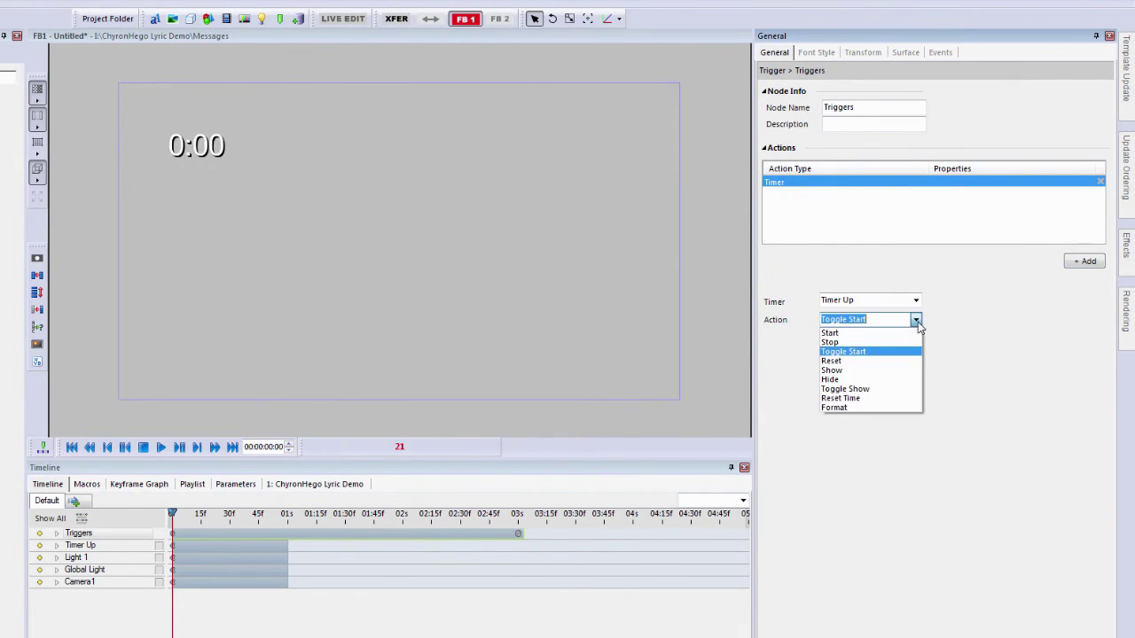
{"action": "left_click", "coordinate": [873, 331]}
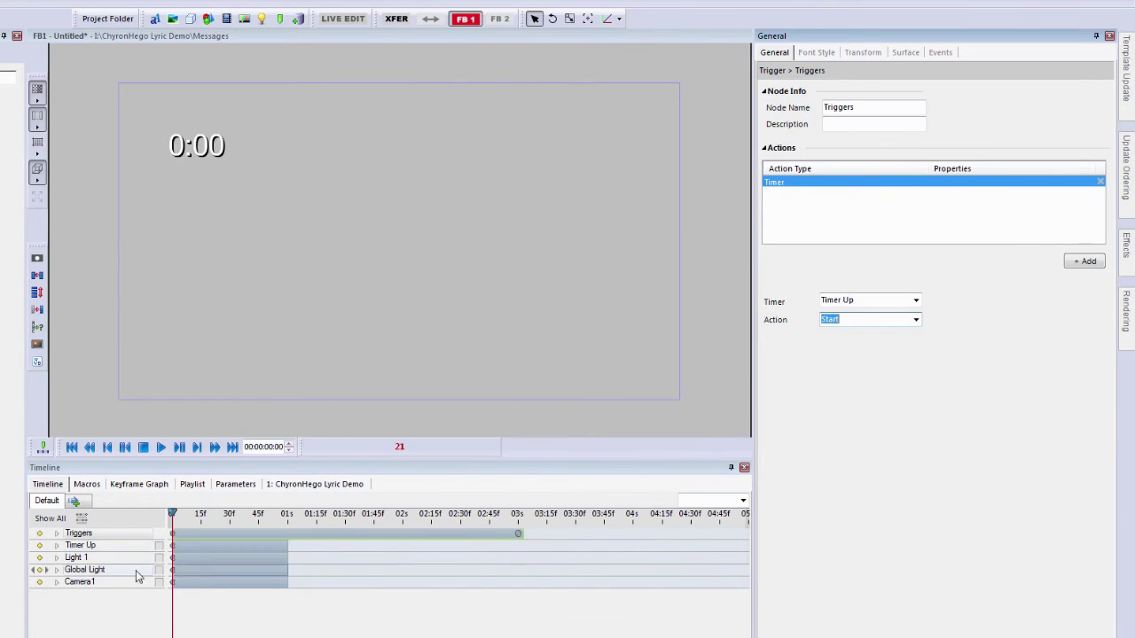
Inspect the trigger's keyframes in the timeline and play the message to test the Timer Up actions.
{"action": "left_click", "coordinate": [56, 532]}
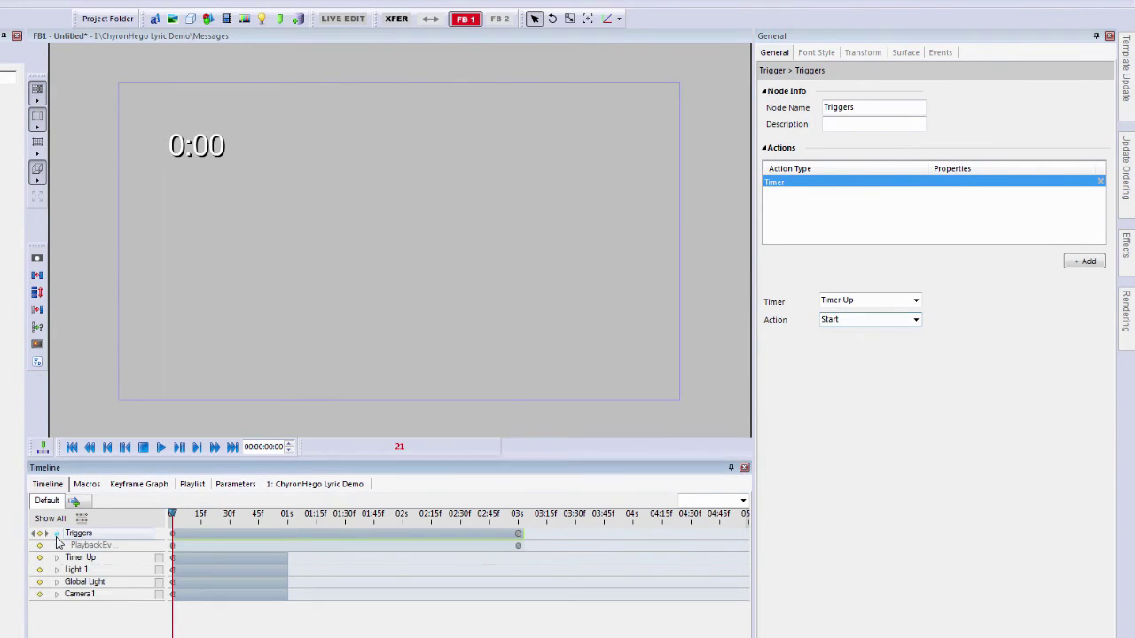
{"action": "left_click", "coordinate": [55, 532]}
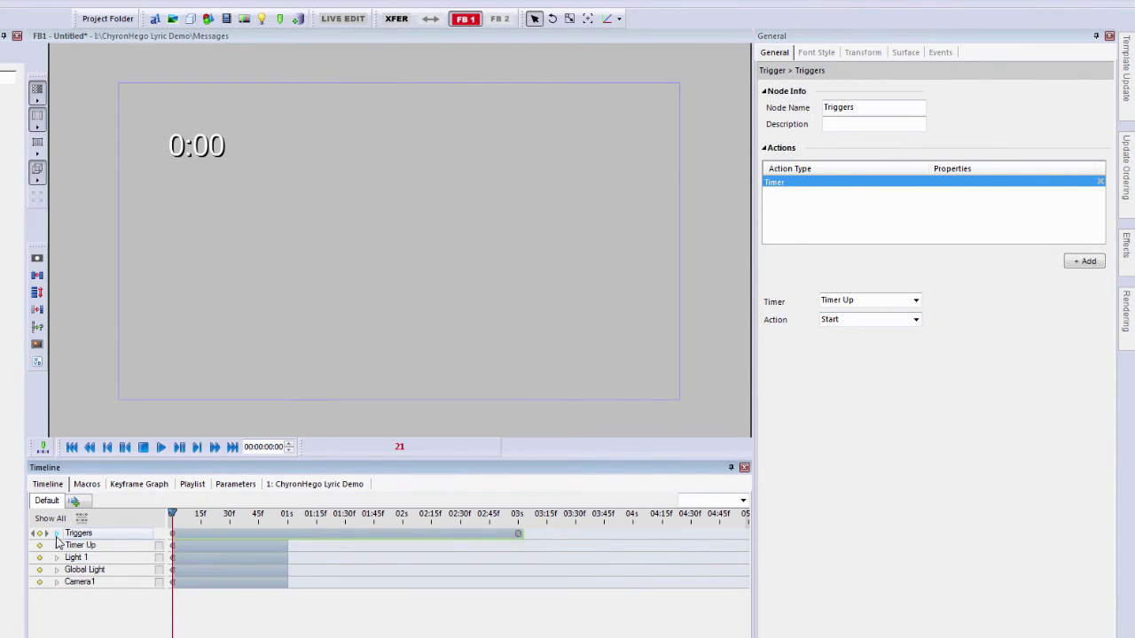
{"action": "left_click", "coordinate": [47, 534]}
{"action": "left_click", "coordinate": [34, 533]}
{"action": "left_click", "coordinate": [160, 446]}
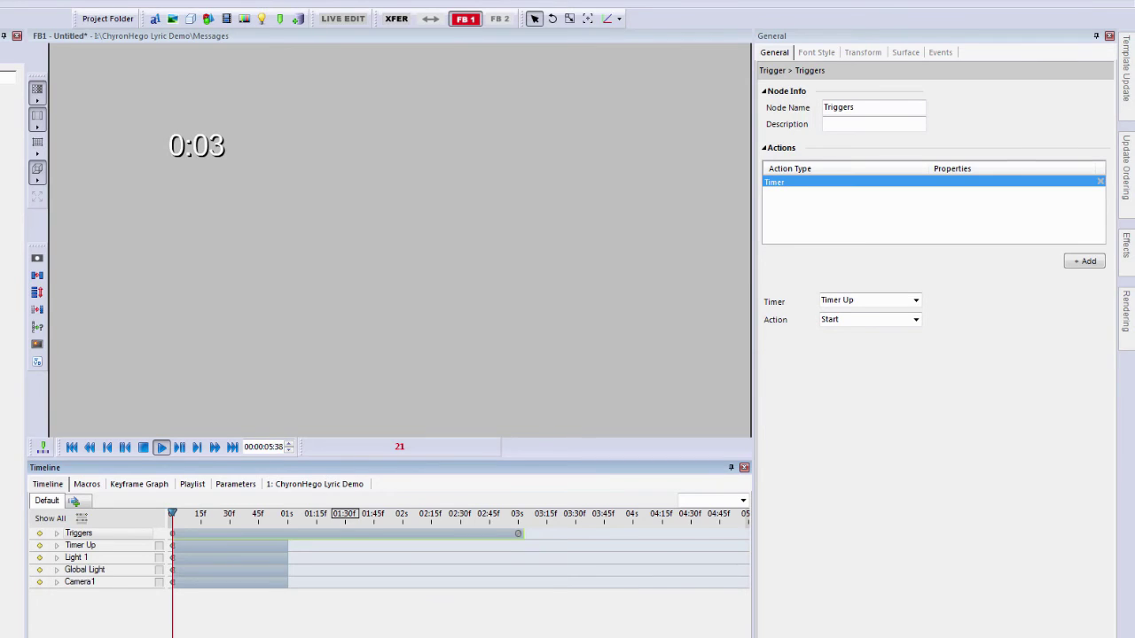
{"action": "left_click", "coordinate": [142, 447]}
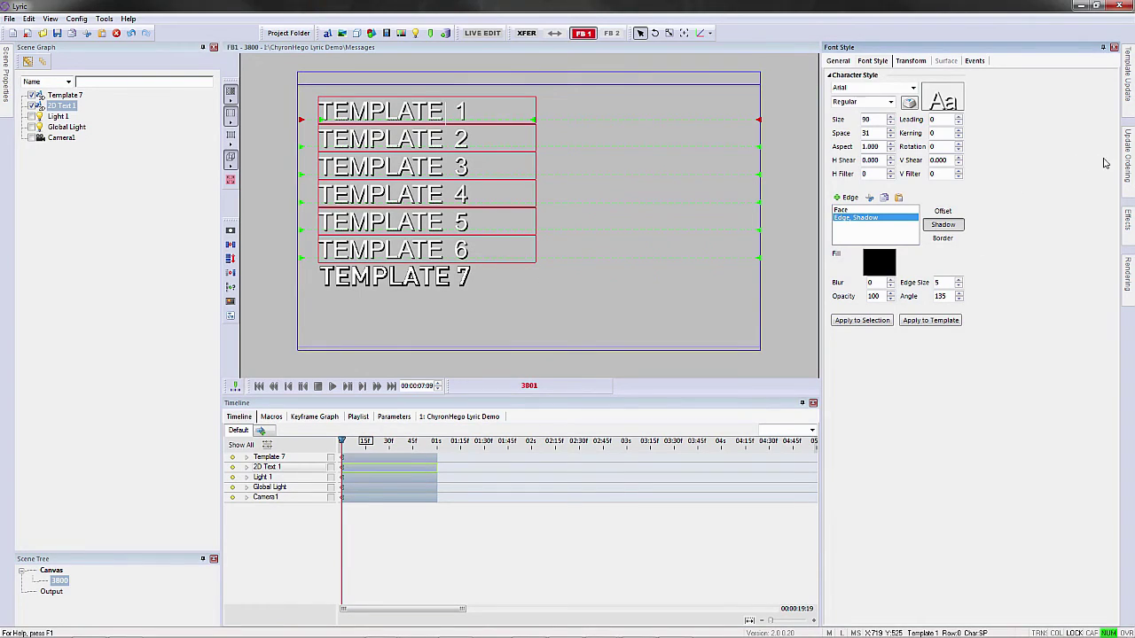
Move Template 7 to the end of the update ordering, after Template 6.
{"action": "mouse_move", "coordinate": [1129, 159]}
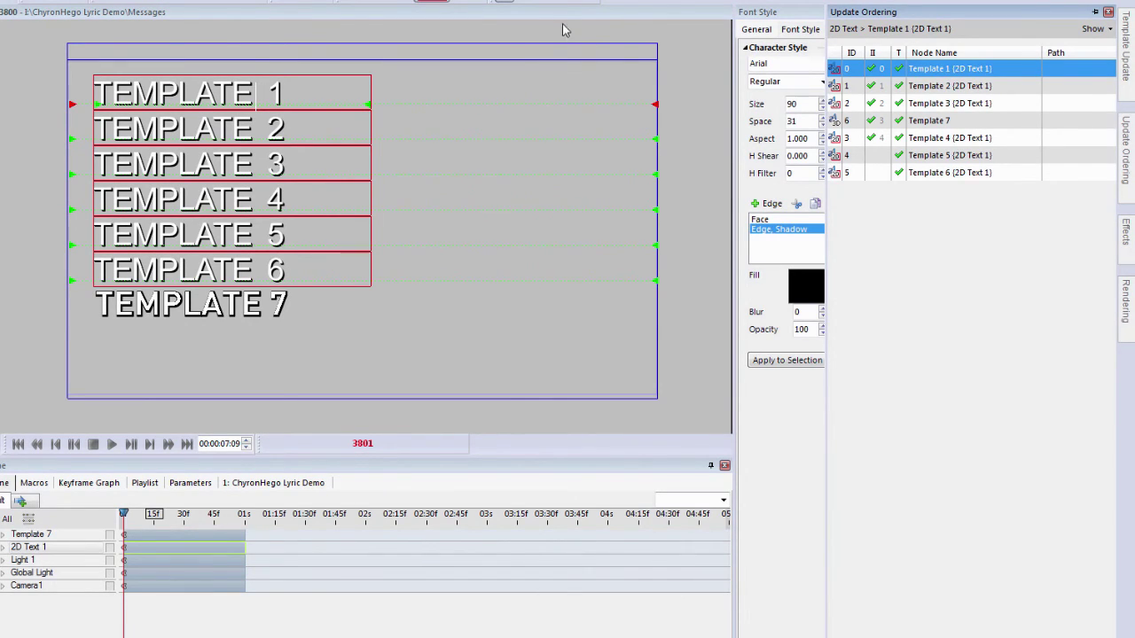
{"action": "left_click", "coordinate": [1128, 51]}
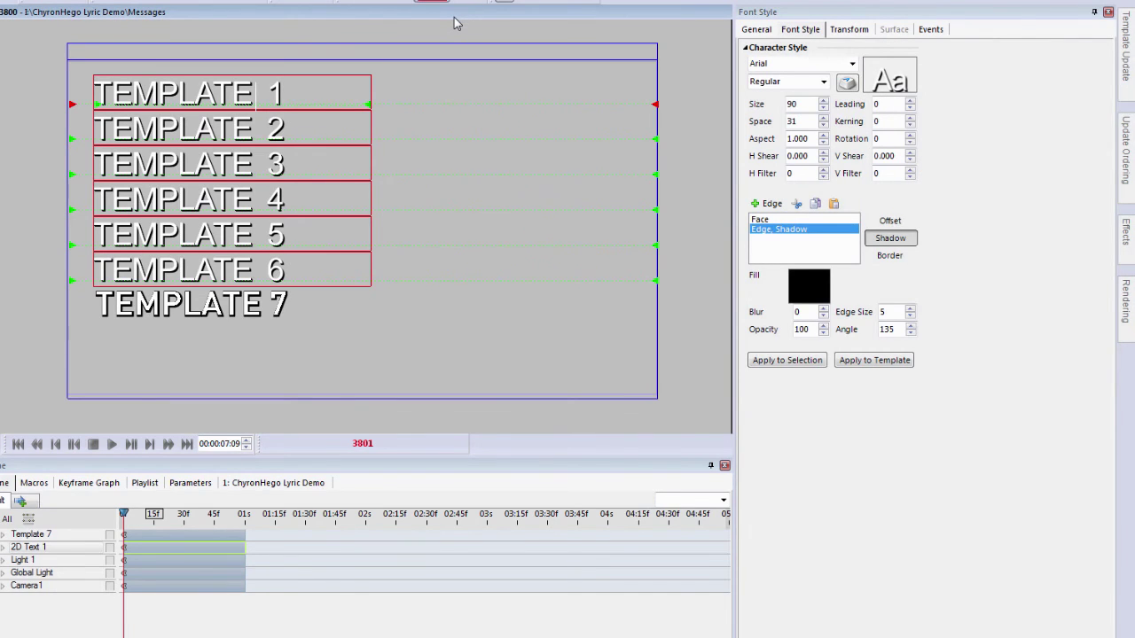
{"action": "left_click", "coordinate": [1125, 151]}
{"action": "left_click", "coordinate": [923, 122]}
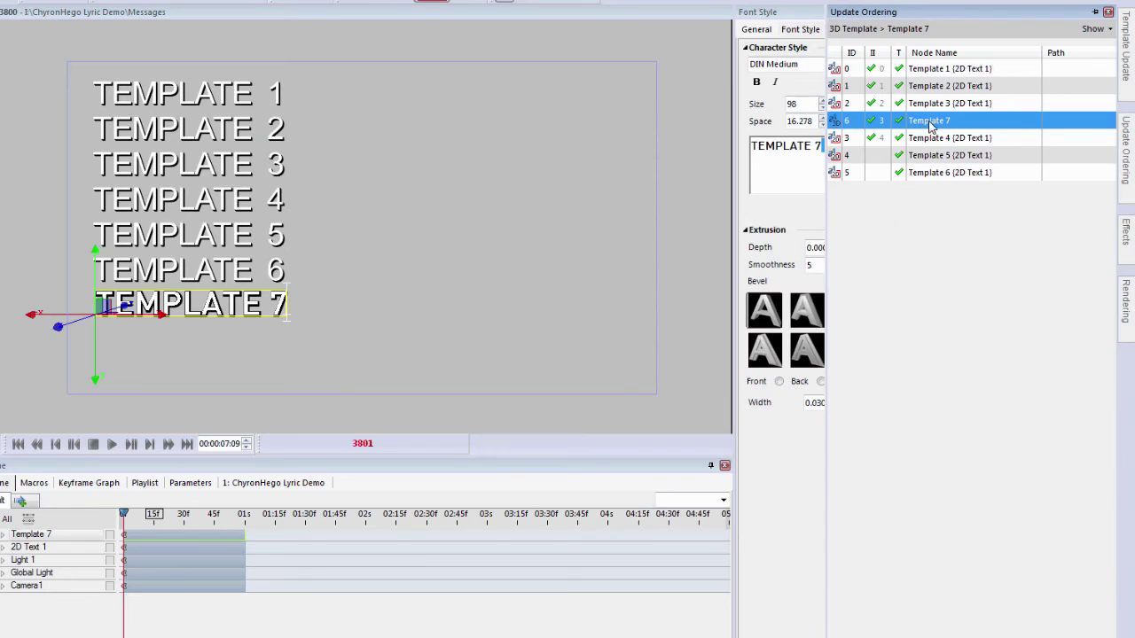
{"action": "left_click_drag", "start_coordinate": [930, 124], "coordinate": [940, 182]}
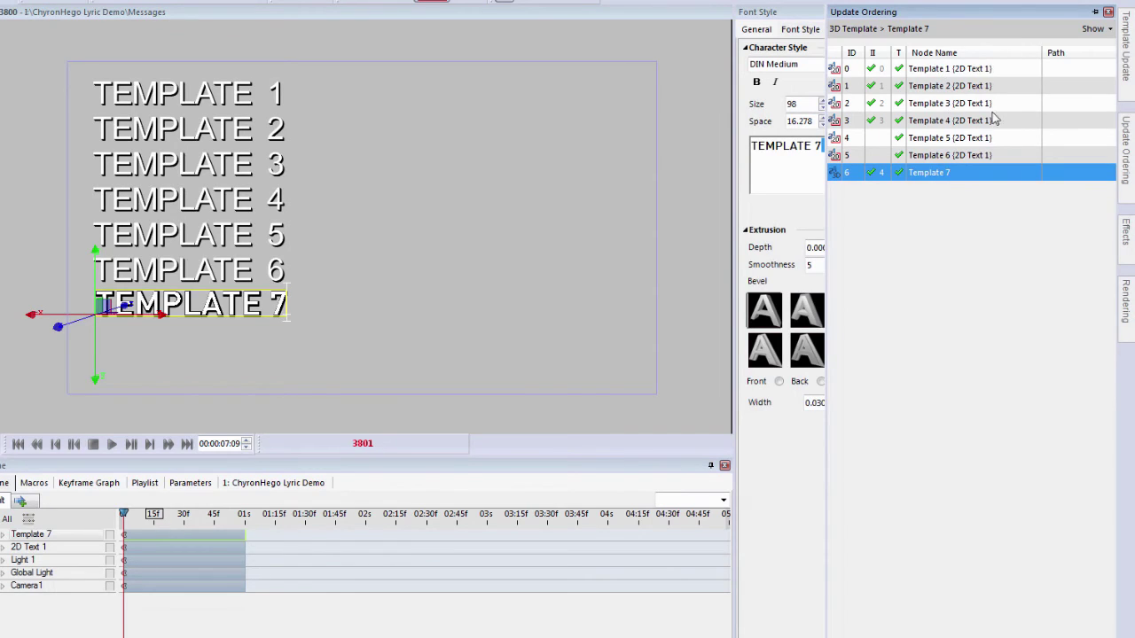
Check the reordered templates in Template Update and enable the II option for Template 6 and Template 5 in the update ordering.
{"action": "left_click", "coordinate": [1124, 73]}
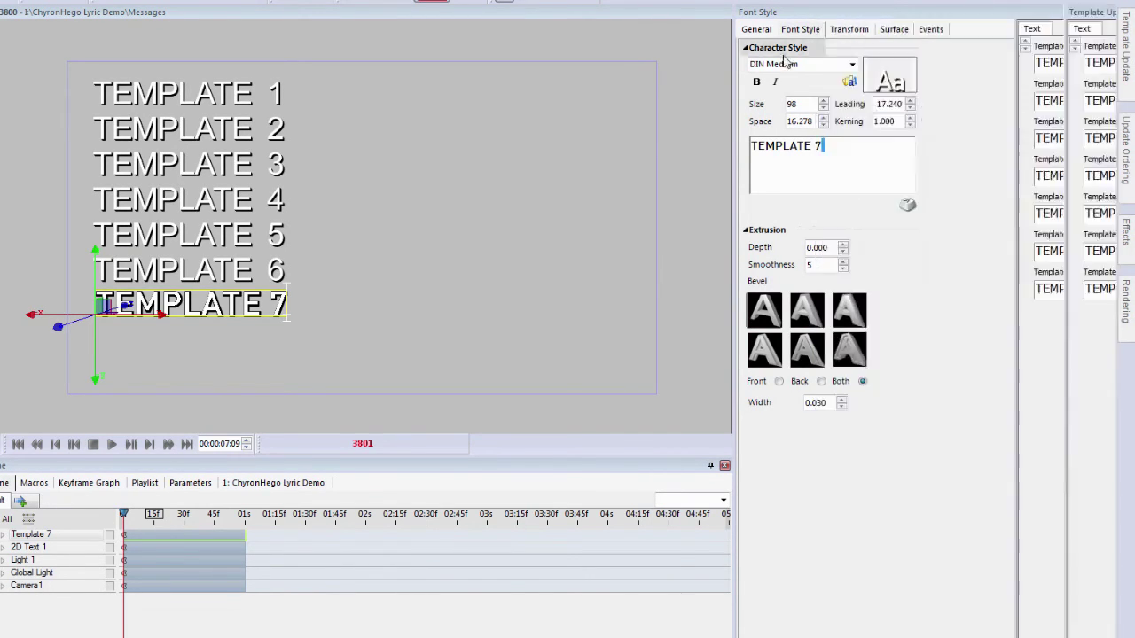
{"action": "left_click", "coordinate": [1124, 155]}
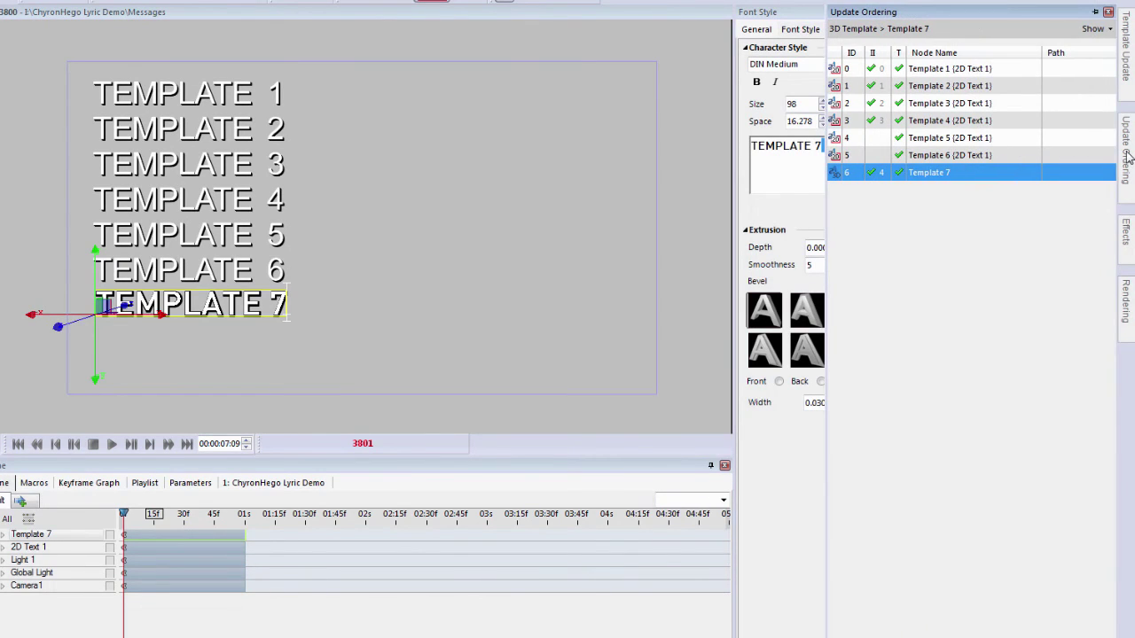
{"action": "left_click", "coordinate": [875, 156]}
{"action": "left_click", "coordinate": [873, 139]}
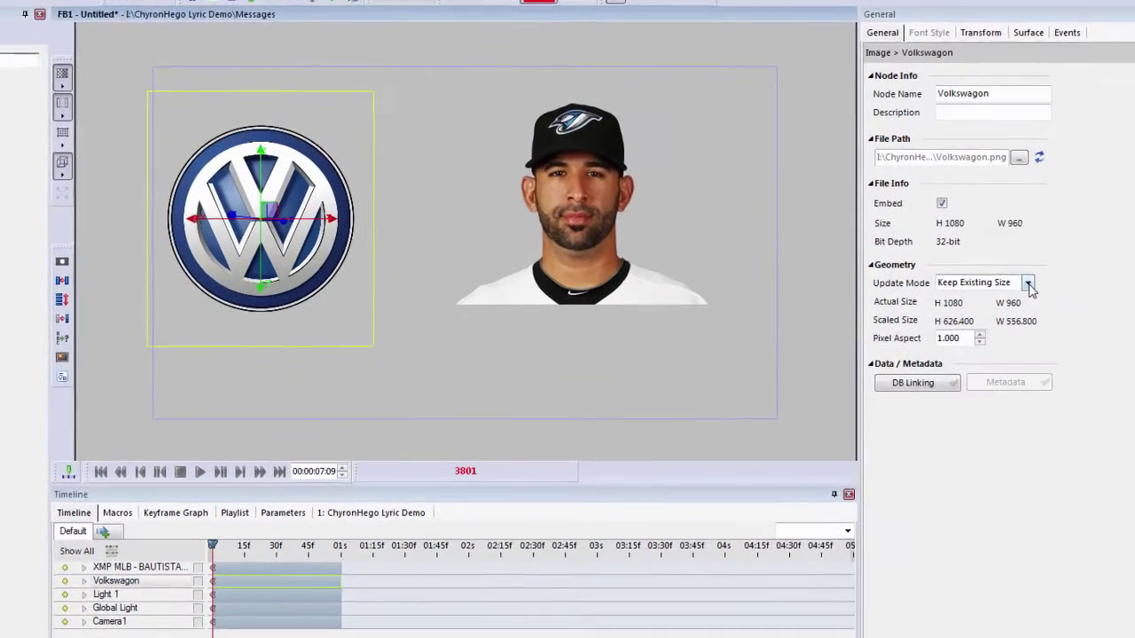
Set the Volkswagon image's geometry update mode to Use New Size.
{"action": "left_click", "coordinate": [945, 248]}
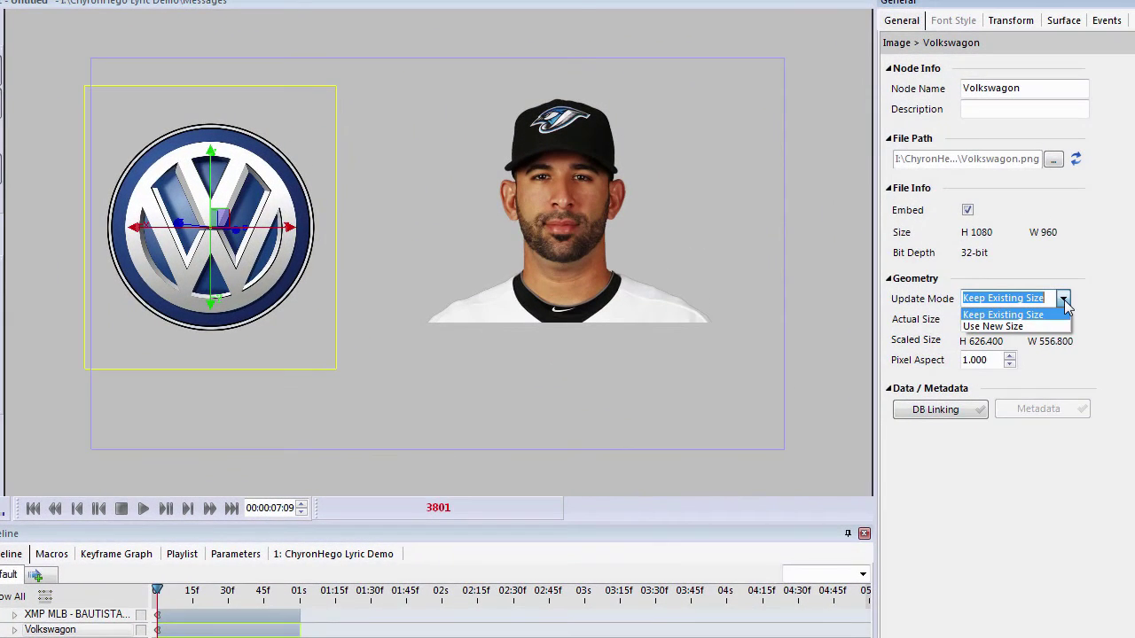
{"action": "left_click", "coordinate": [1019, 327]}
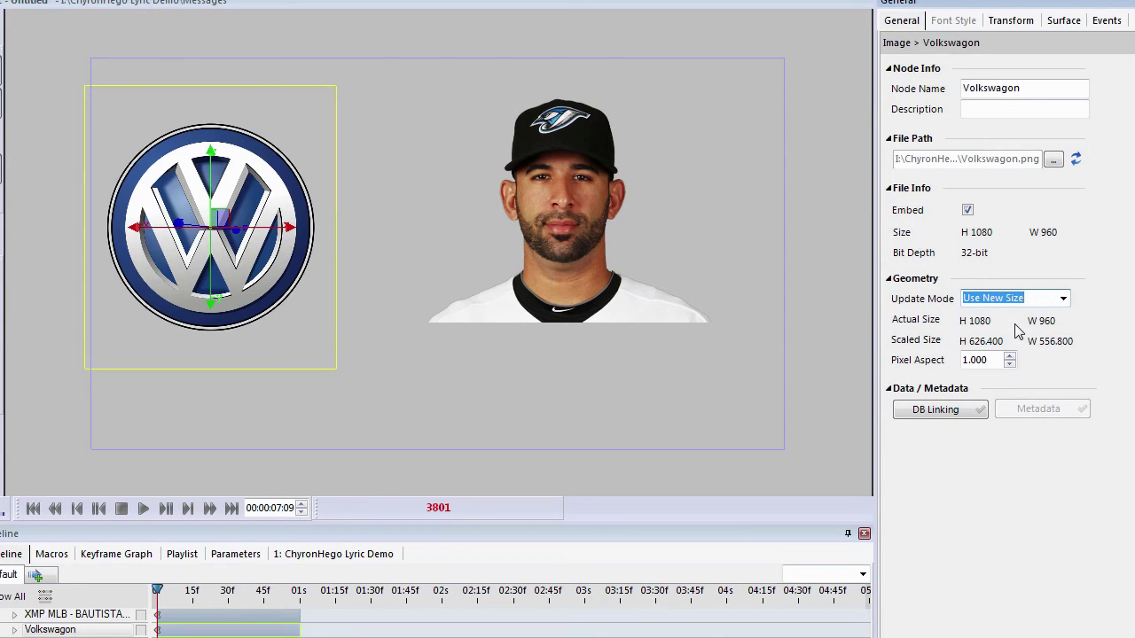
Scale the Volkswagon logo uniformly to 0.260 and move it near the canvas's upper-left corner, at about X -1.436, Y 0.677.
{"action": "left_click", "coordinate": [1010, 20]}
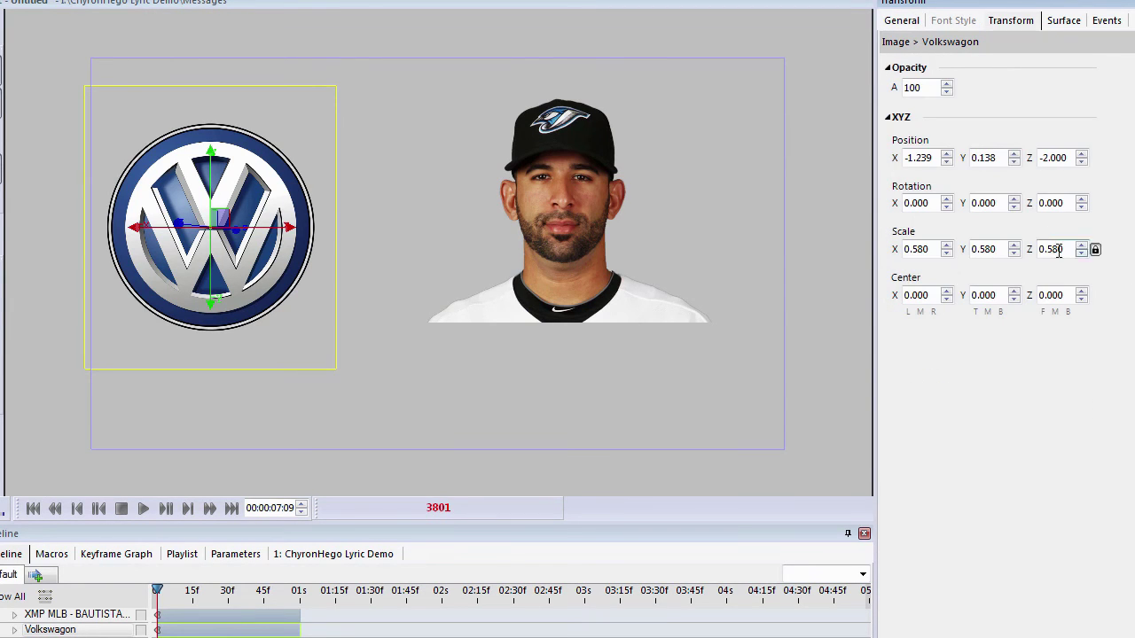
{"action": "scroll", "coordinate": [921, 249], "scroll_direction": "down", "scroll_amount": 10}
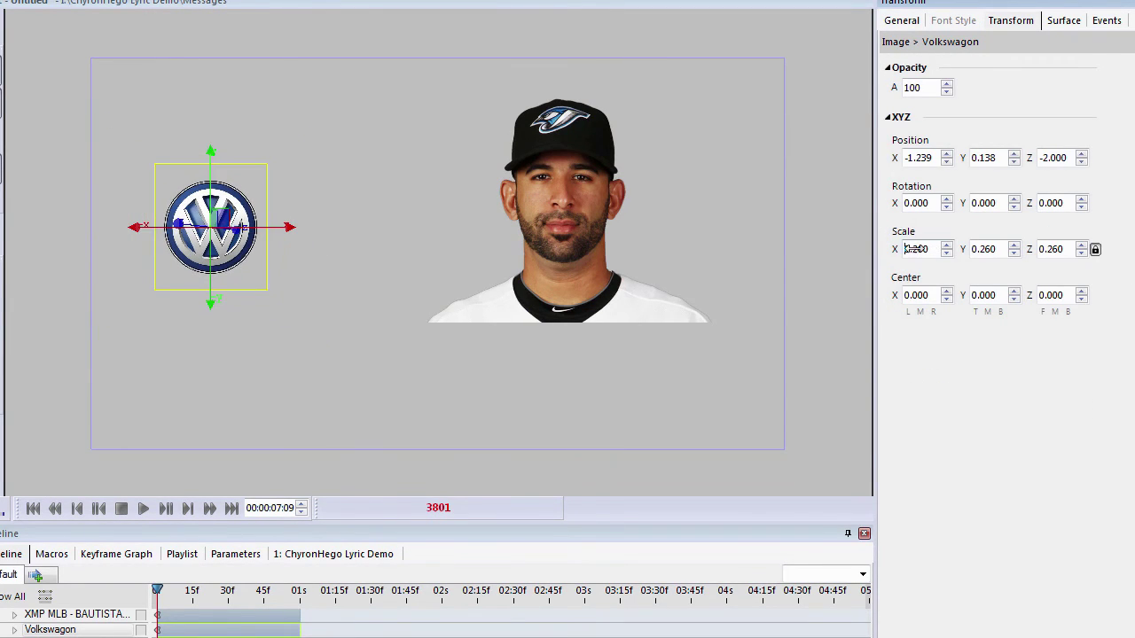
{"action": "left_click_drag", "start_coordinate": [212, 209], "coordinate": [184, 115]}
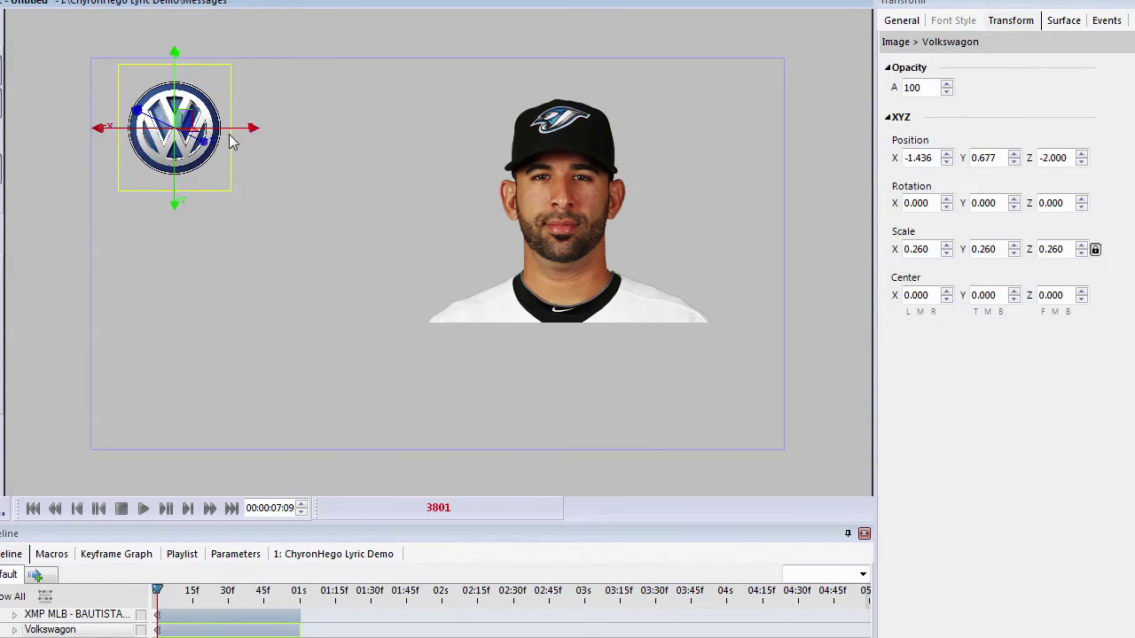
{"action": "left_click", "coordinate": [569, 201]}
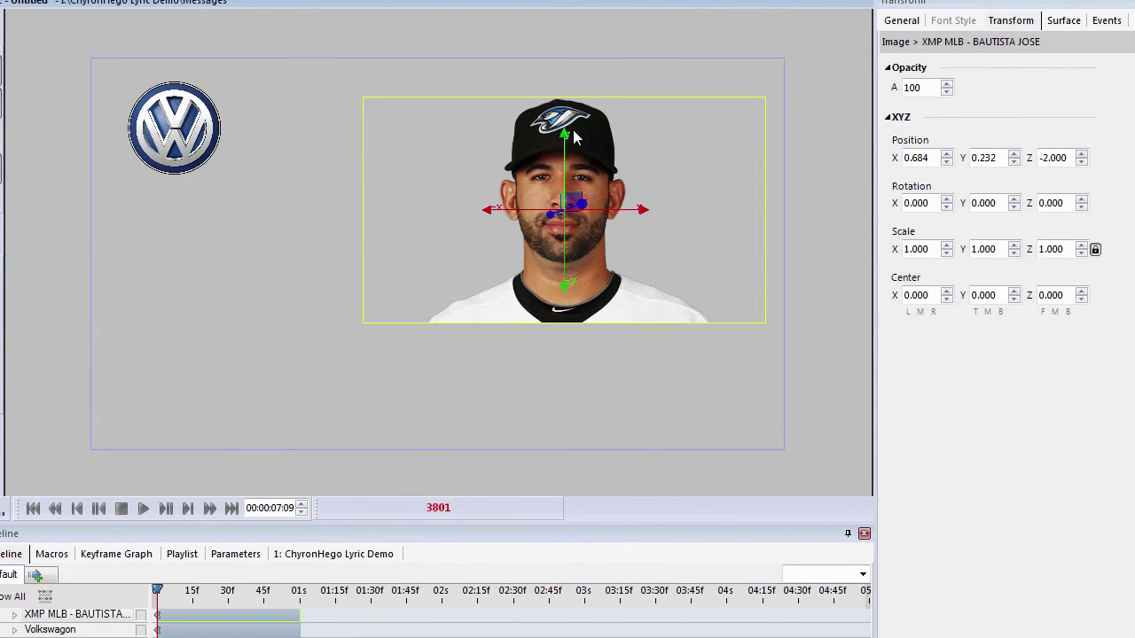
Replace the Volkswagon logo's source image with XMP MLB - BAUTISTA JOSE.tif from the XMP Team Head Shots folder.
{"action": "left_click", "coordinate": [195, 129]}
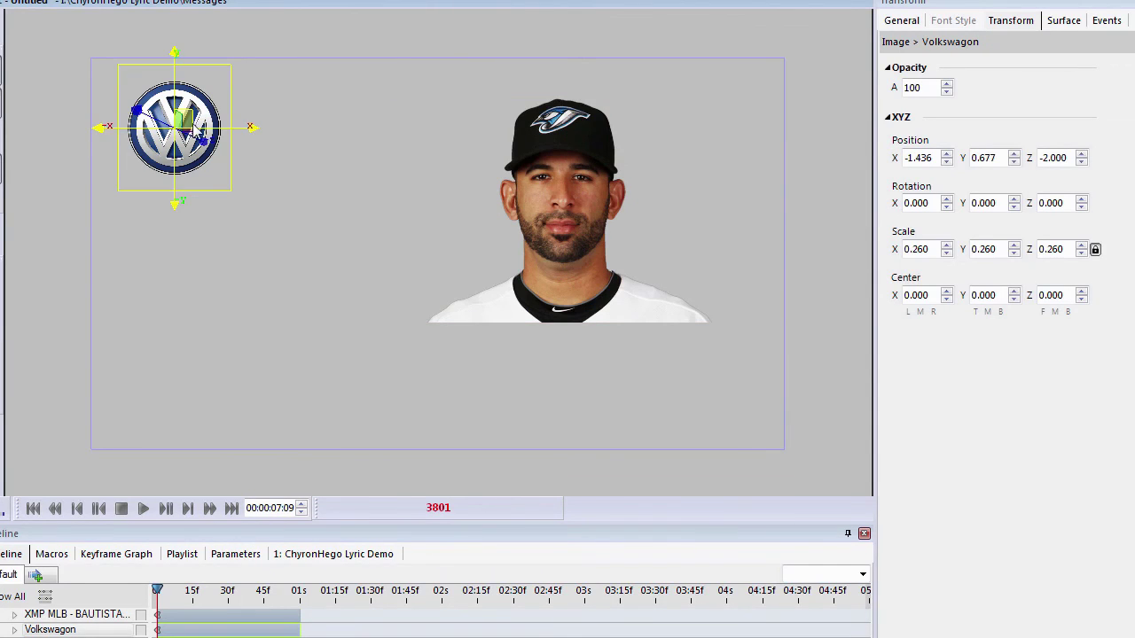
{"action": "left_click", "coordinate": [912, 20]}
{"action": "left_click", "coordinate": [1057, 159]}
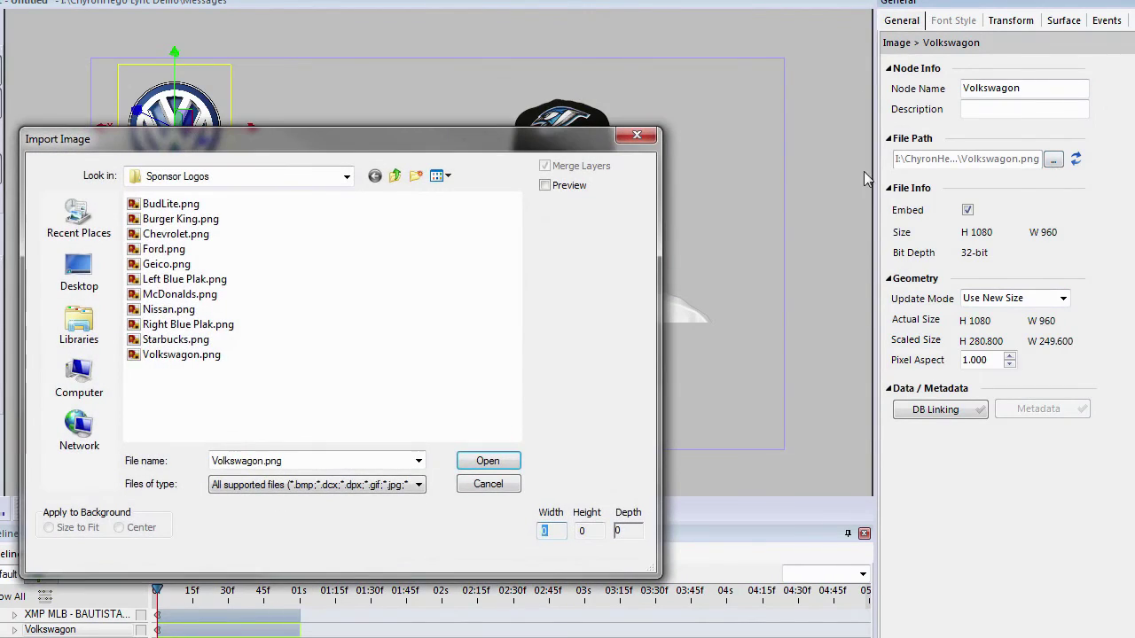
{"action": "left_click", "coordinate": [395, 177]}
{"action": "scroll", "coordinate": [298, 322], "scroll_direction": "down", "scroll_amount": 1}
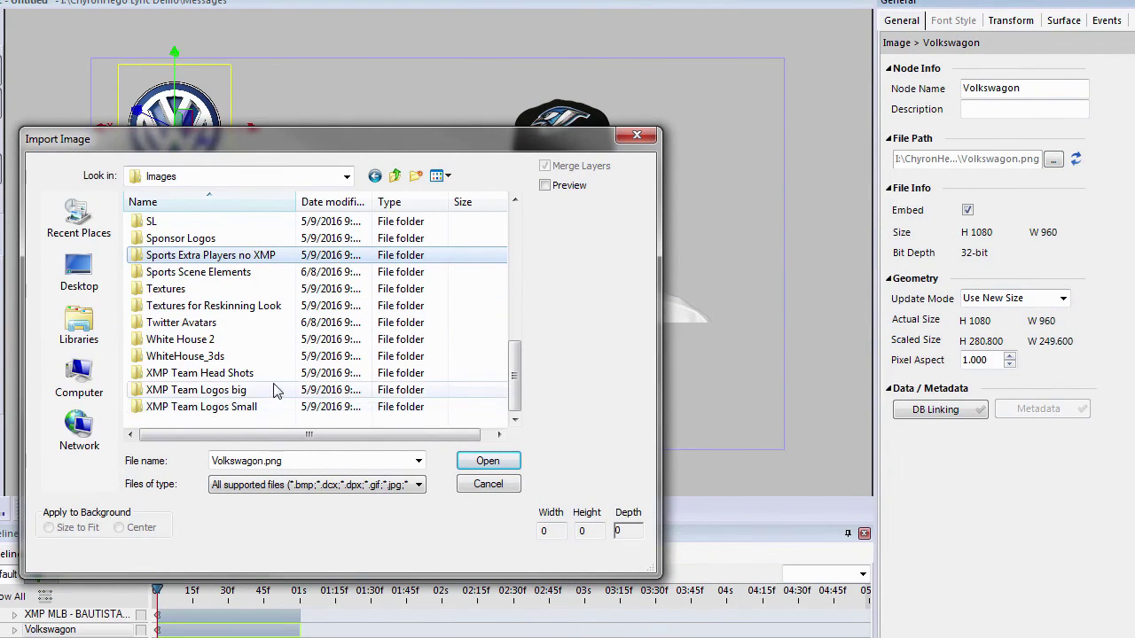
{"action": "double_click", "coordinate": [213, 373]}
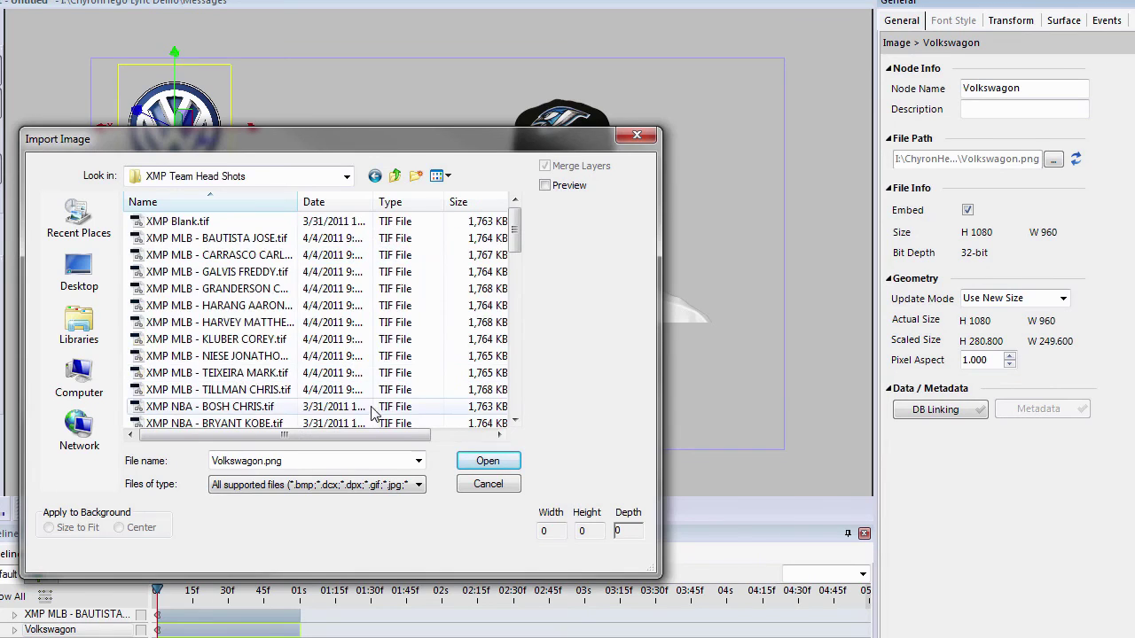
{"action": "left_click", "coordinate": [260, 239]}
{"action": "left_click", "coordinate": [487, 463]}
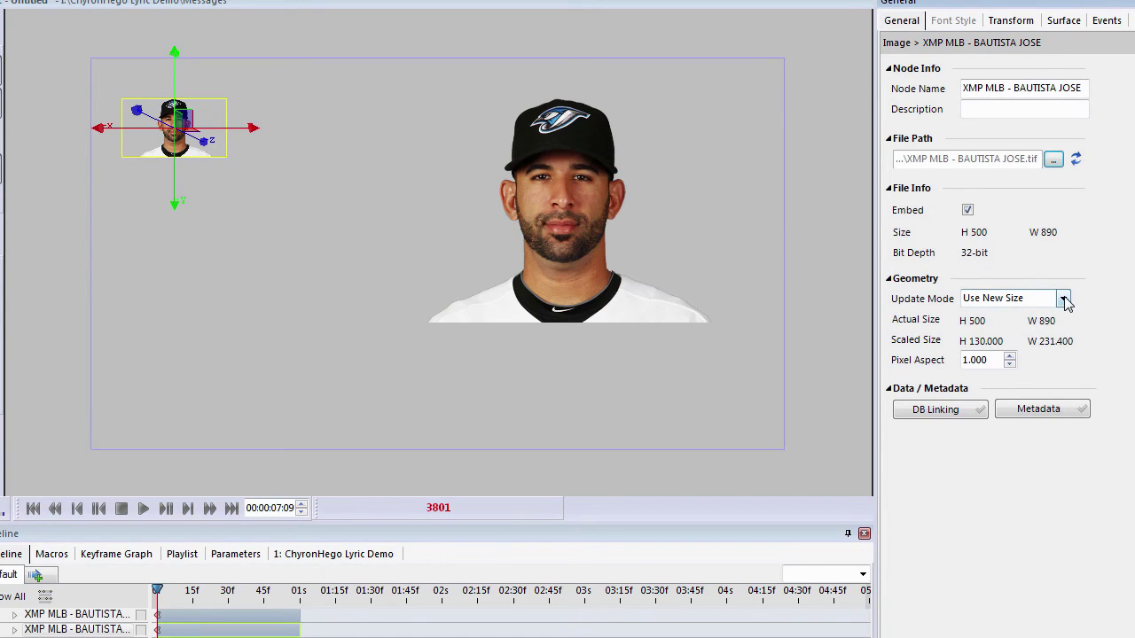
Undo the last move and scale changes on the replaced image.
{"action": "left_click", "coordinate": [325, 10]}
{"action": "key", "text": "ctrl+z"}
{"action": "key", "text": "ctrl+z"}
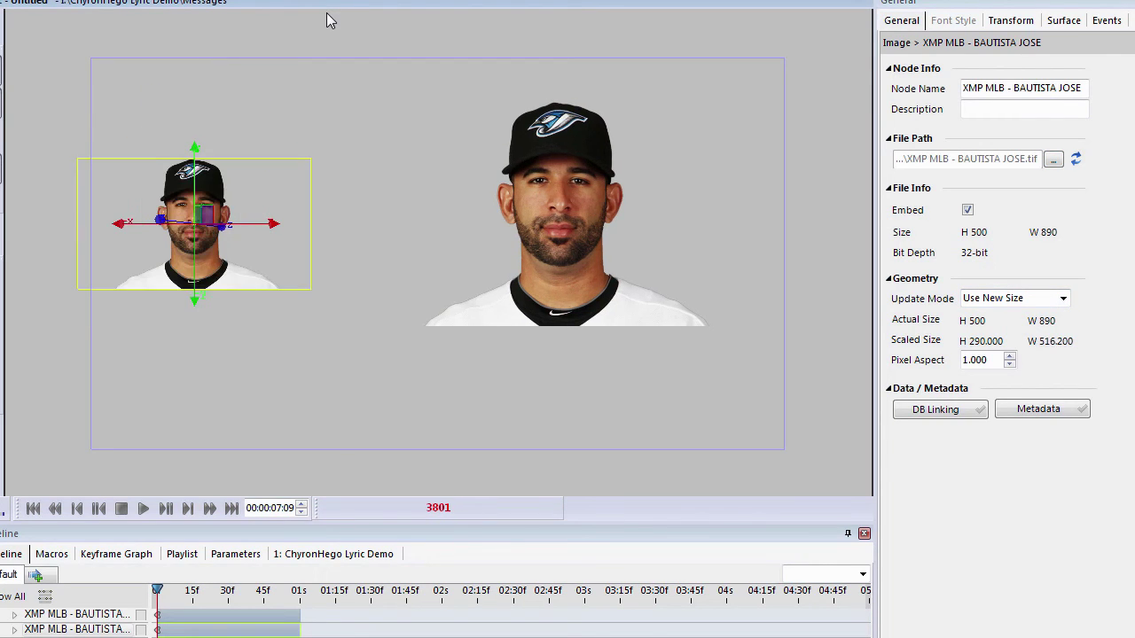
Move the smaller head shot slightly up and to the right, and set its geometry update mode to Keep Existing Size.
{"action": "left_click_drag", "start_coordinate": [267, 191], "coordinate": [288, 166]}
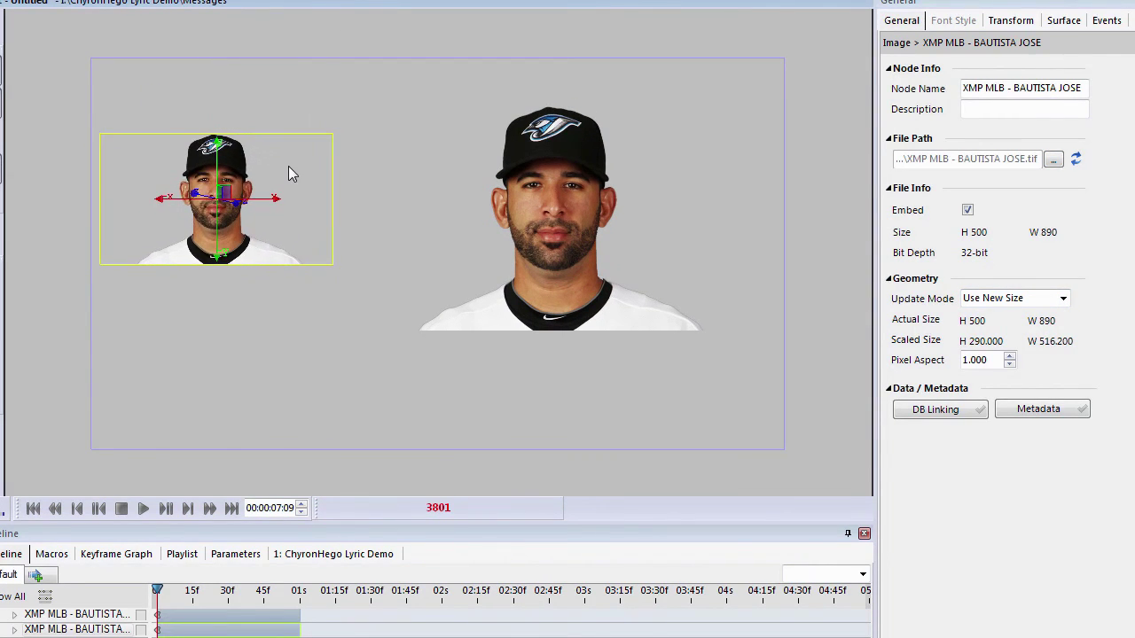
{"action": "left_click", "coordinate": [1063, 298]}
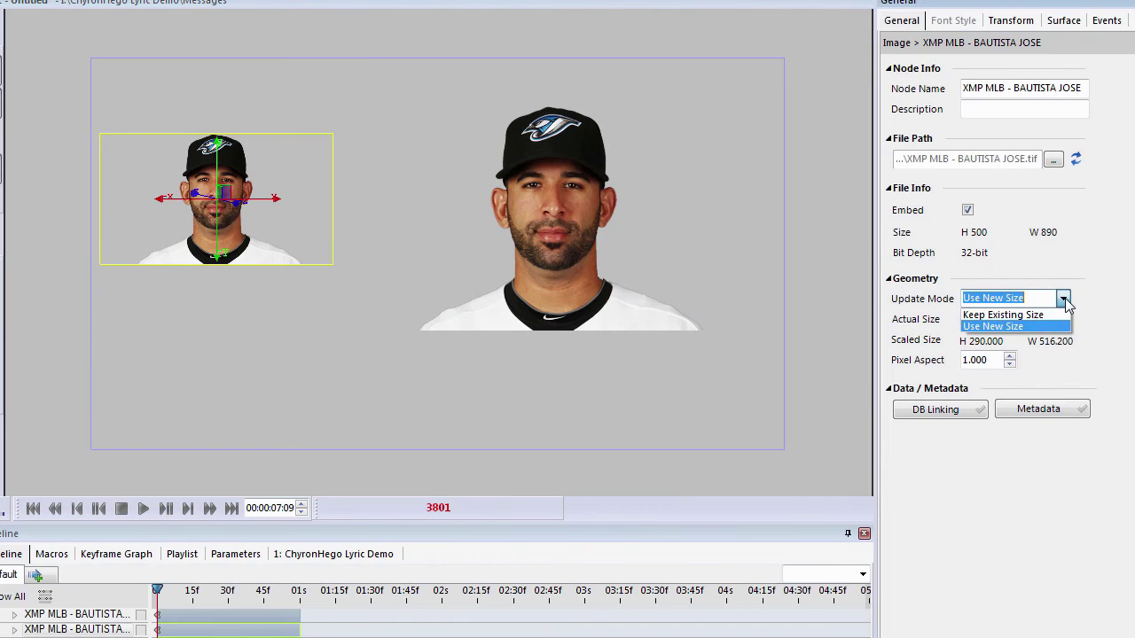
{"action": "left_click", "coordinate": [1011, 314]}
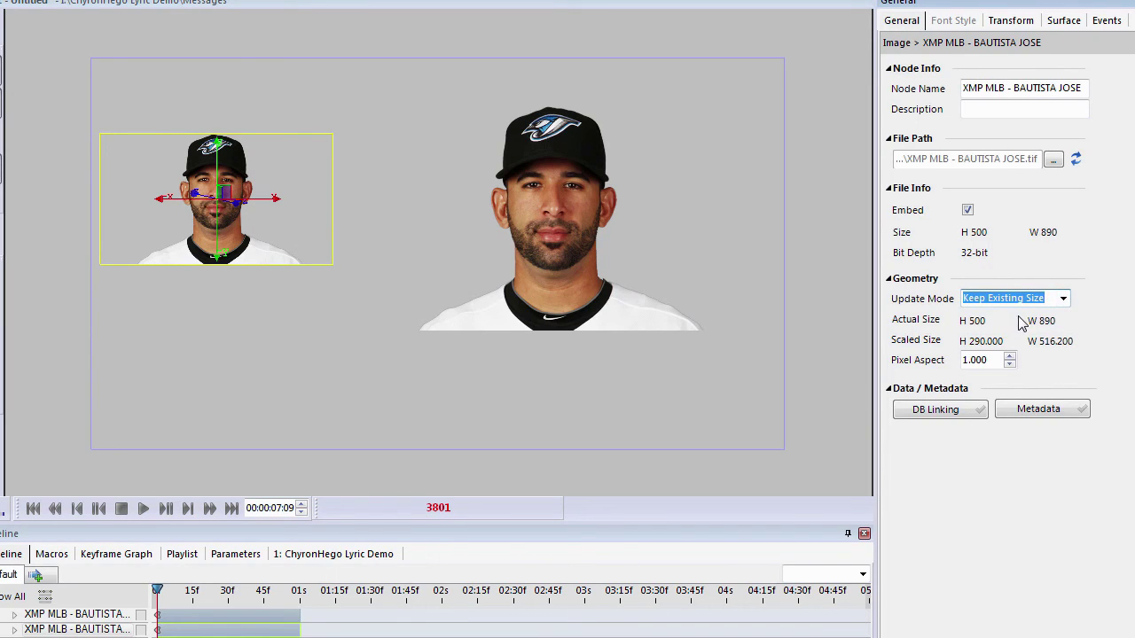
{"action": "left_click", "coordinate": [254, 250]}
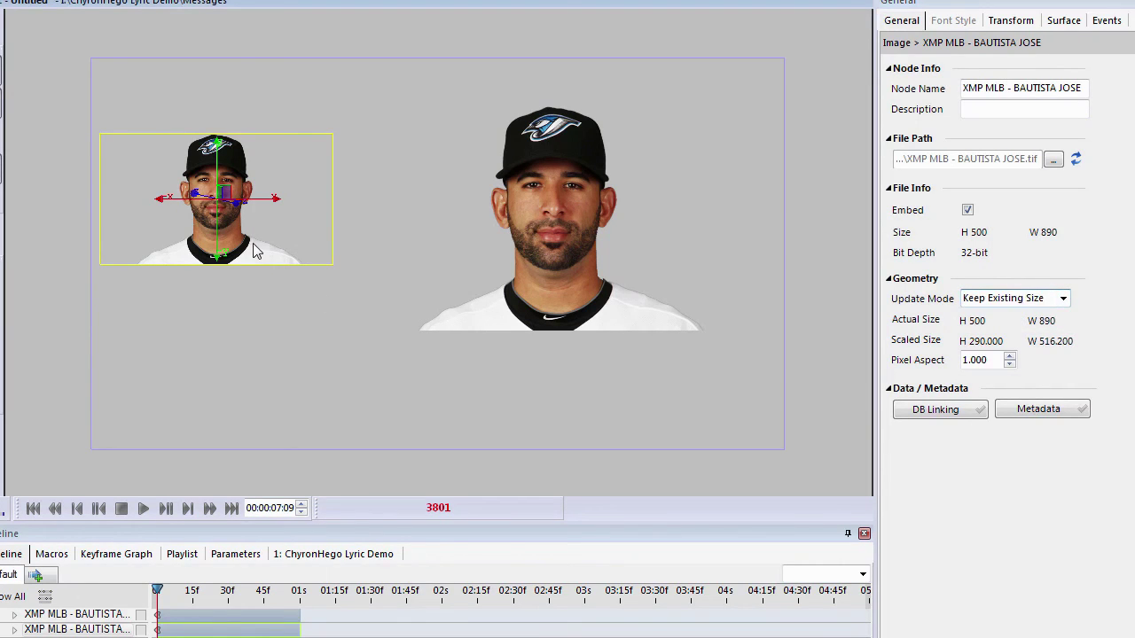
Replace the smaller head shot with Volkswagon.png from the Sponsor Logos folder, with the import preview enabled.
{"action": "left_click", "coordinate": [1053, 158]}
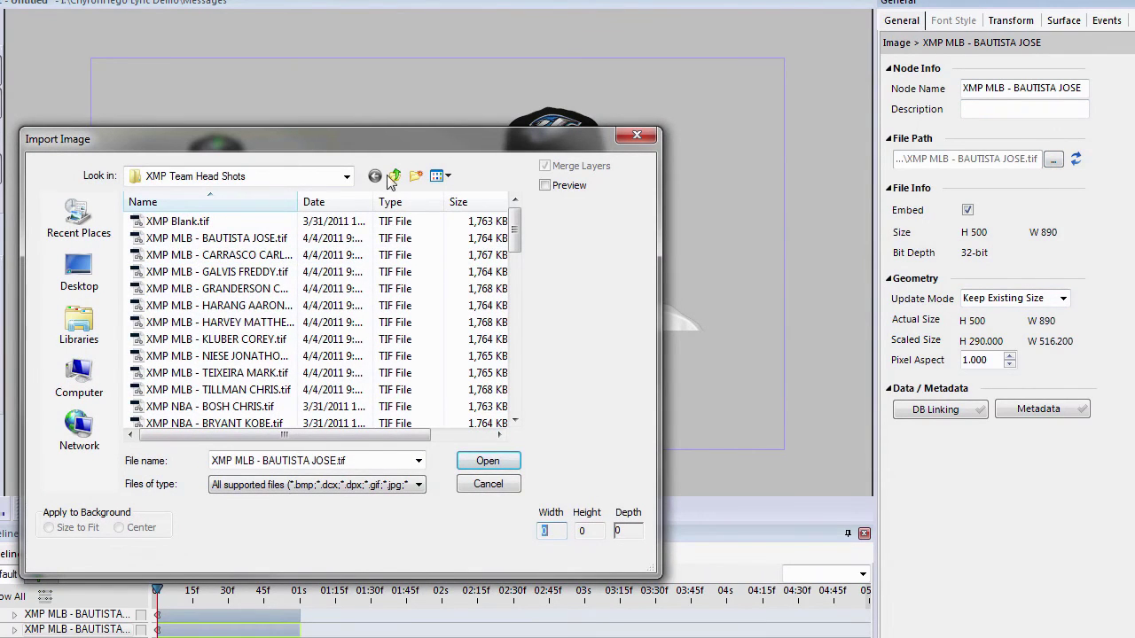
{"action": "left_click", "coordinate": [395, 176]}
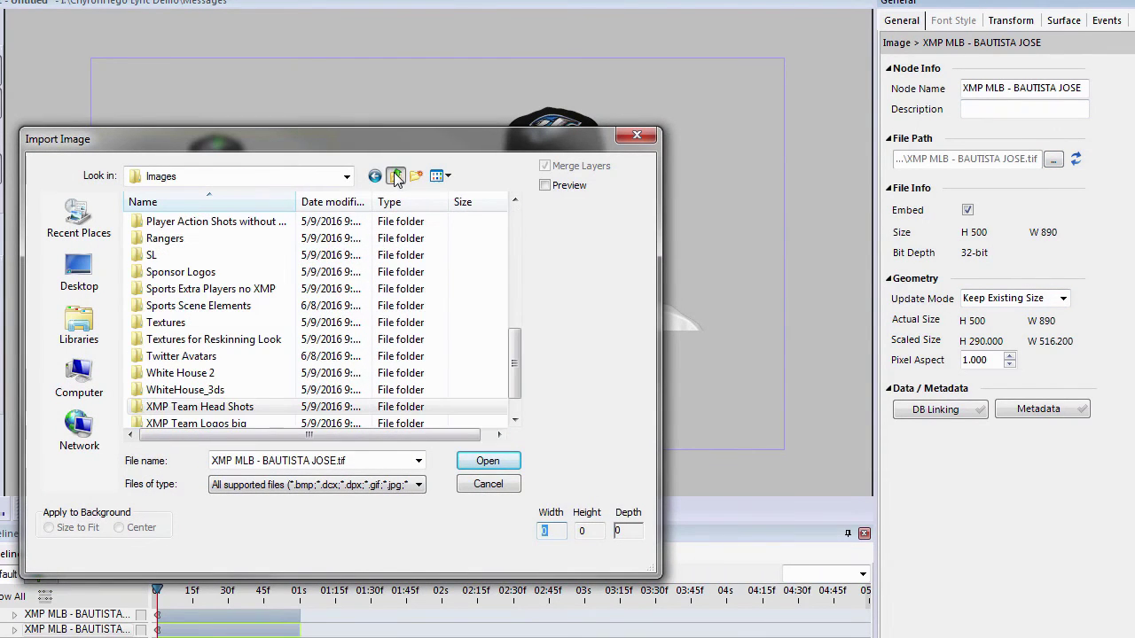
{"action": "double_click", "coordinate": [188, 275]}
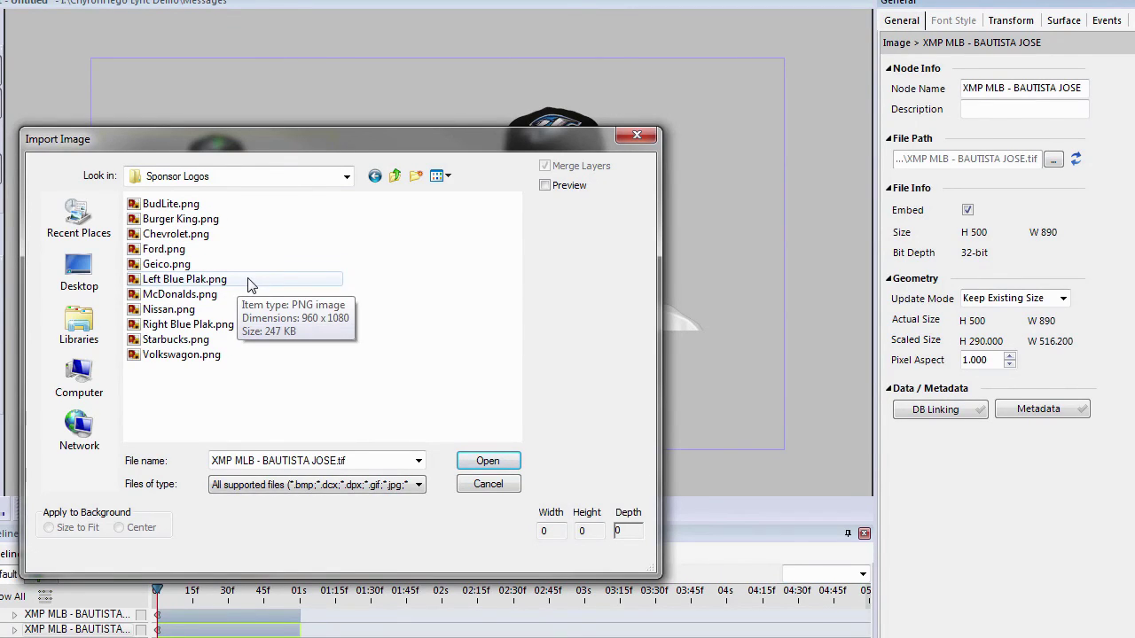
{"action": "left_click", "coordinate": [178, 357]}
{"action": "left_click", "coordinate": [556, 190]}
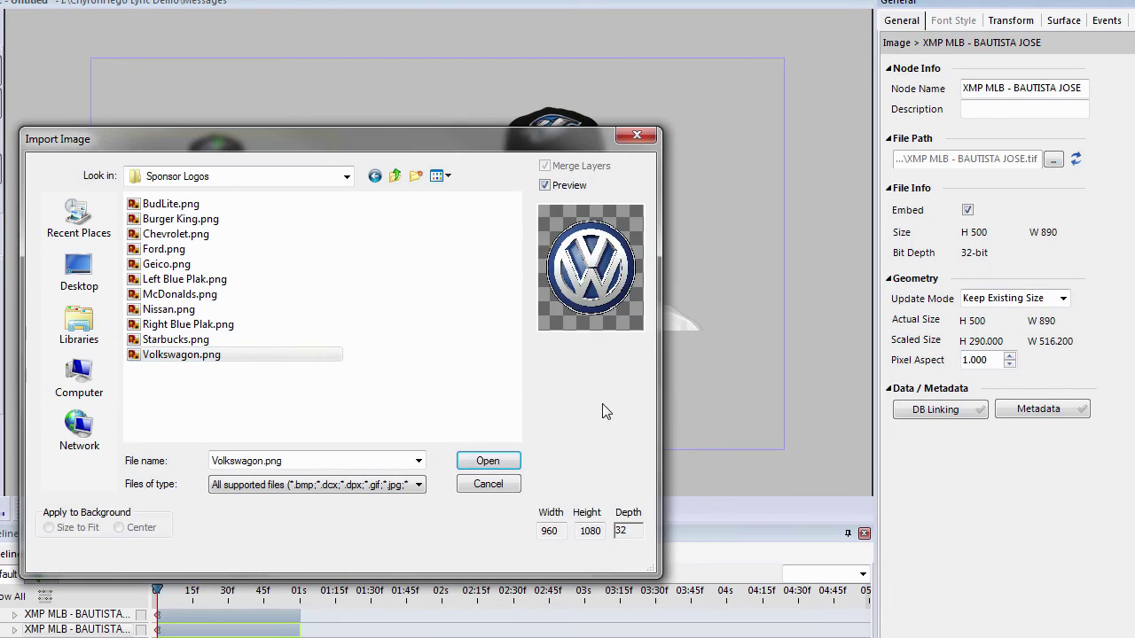
{"action": "left_click", "coordinate": [488, 461]}
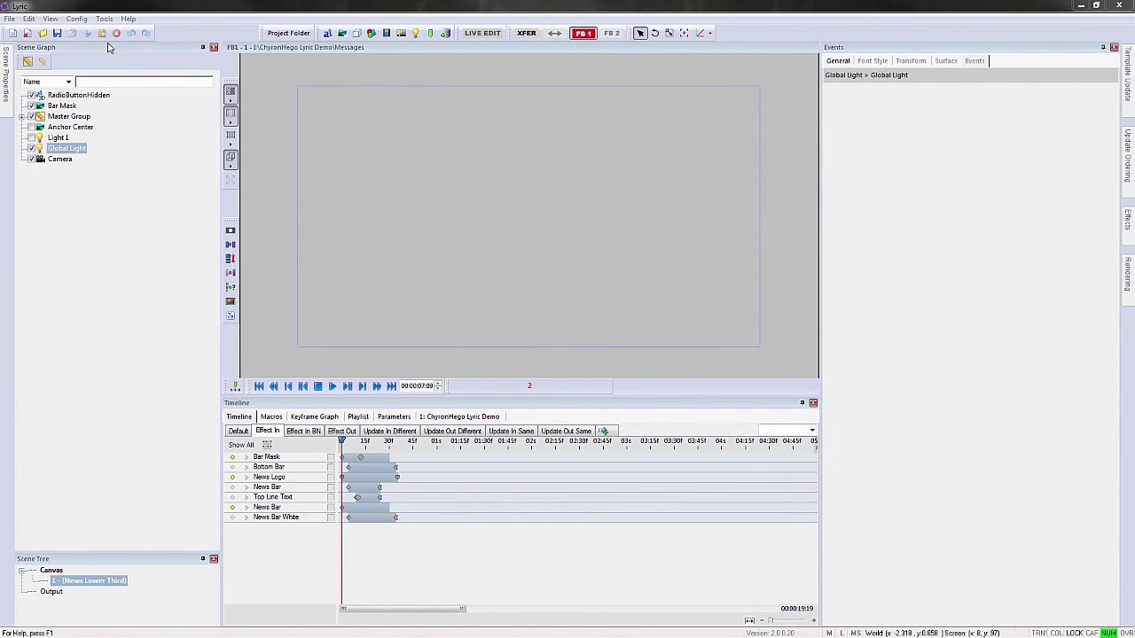
Save the application settings as New Setting in the Database folder, excluding Diagnostics and Hardware.
{"action": "left_click", "coordinate": [74, 18]}
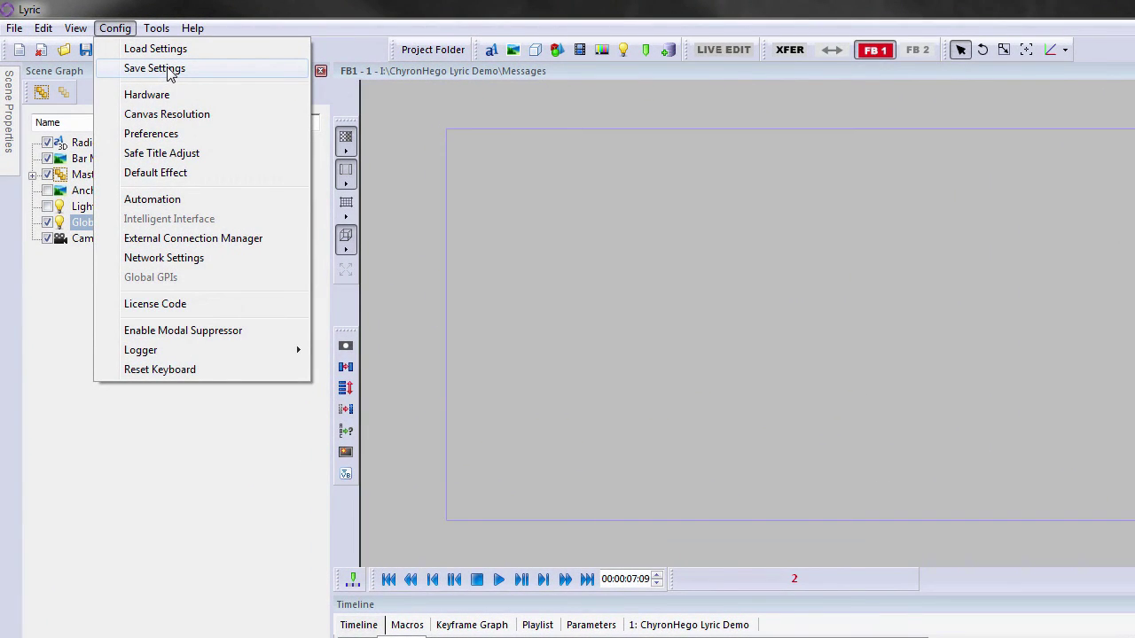
{"action": "left_click", "coordinate": [168, 68]}
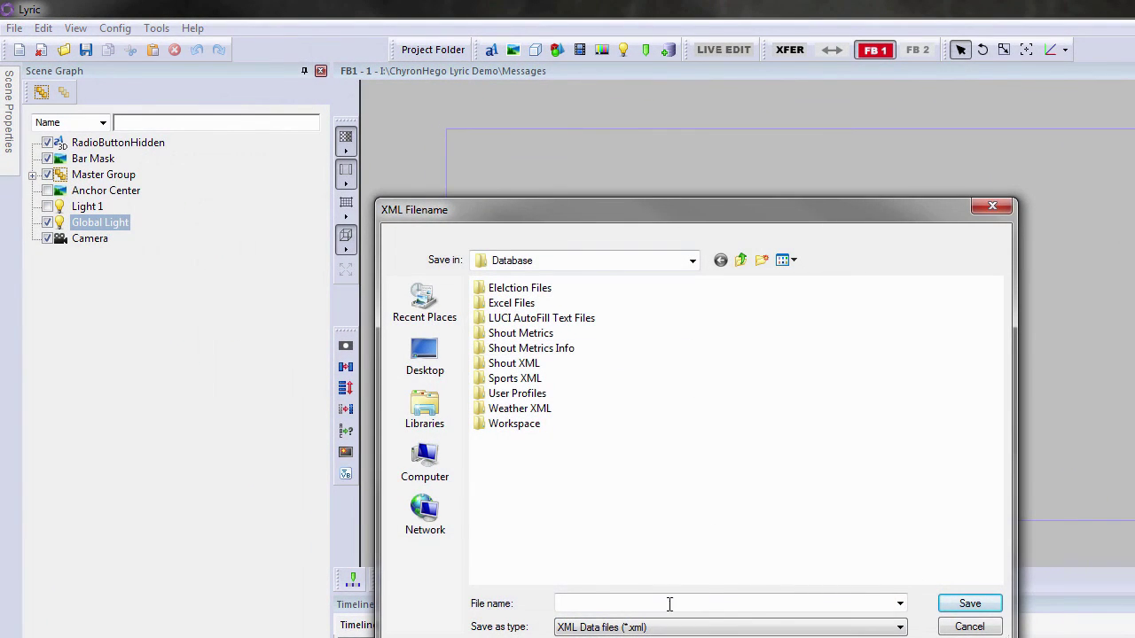
{"action": "left_click", "coordinate": [634, 602]}
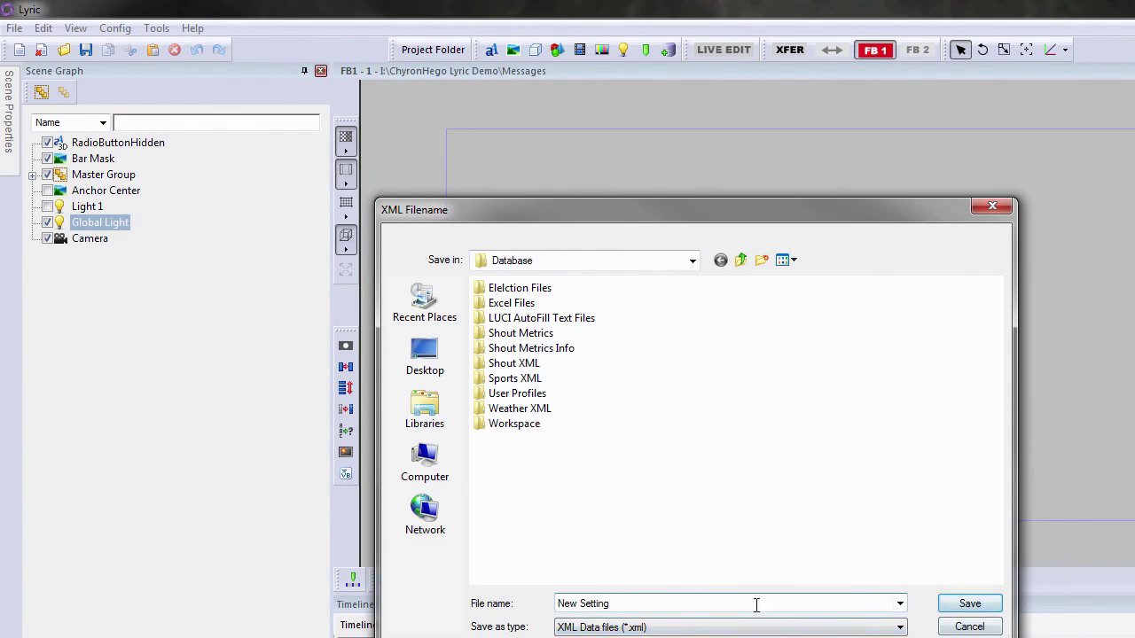
{"action": "left_click", "coordinate": [970, 604]}
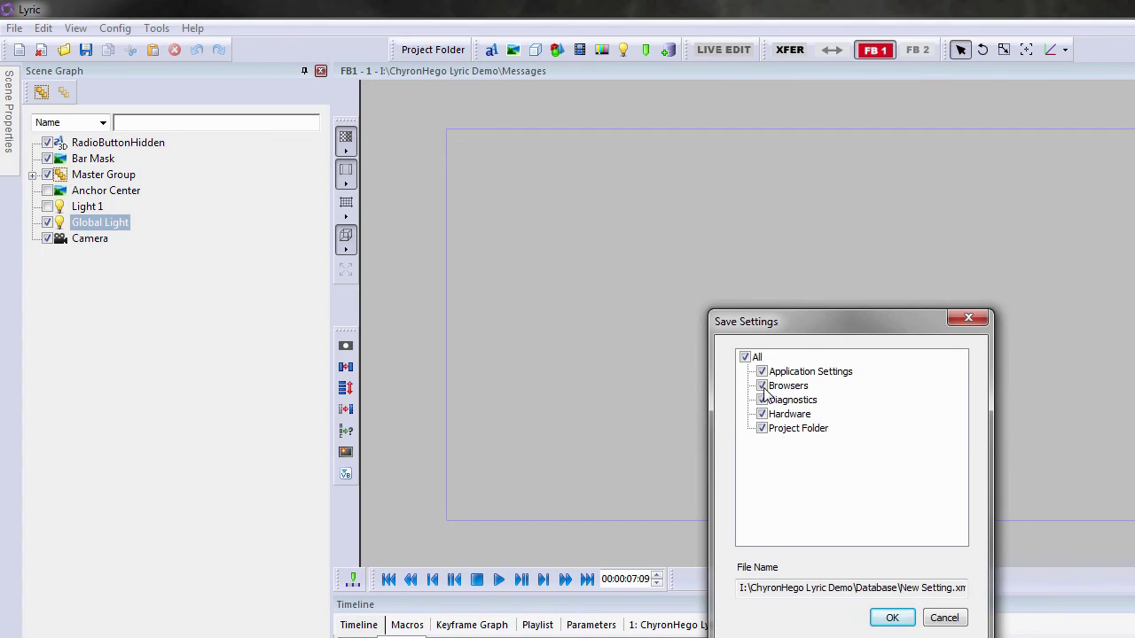
{"action": "left_click", "coordinate": [762, 399]}
{"action": "left_click", "coordinate": [762, 414]}
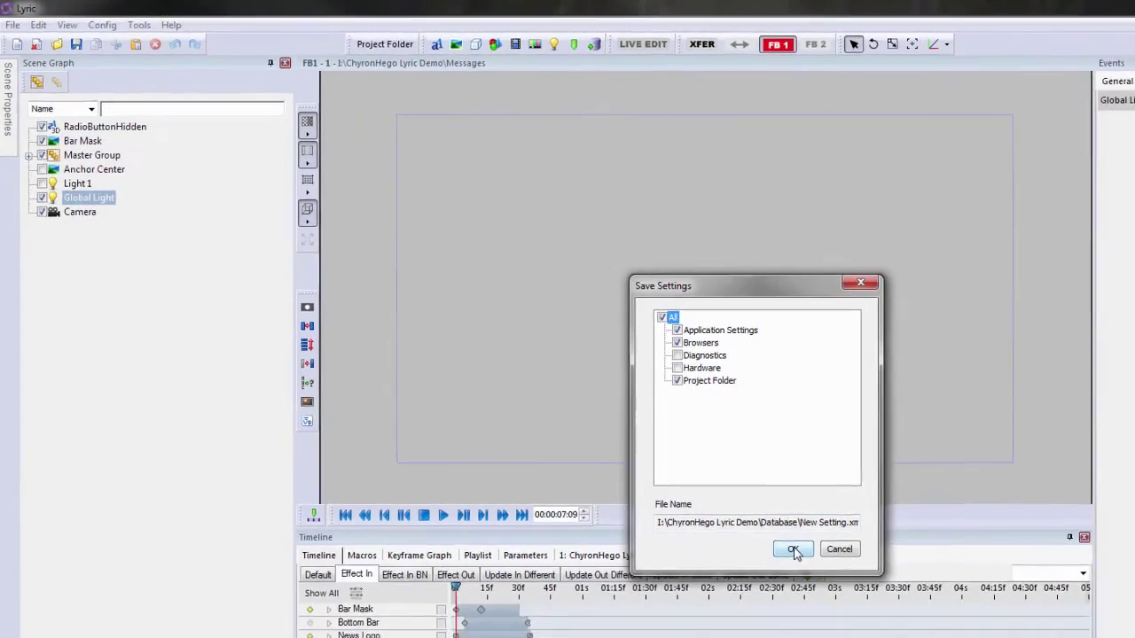
{"action": "left_click", "coordinate": [793, 551]}
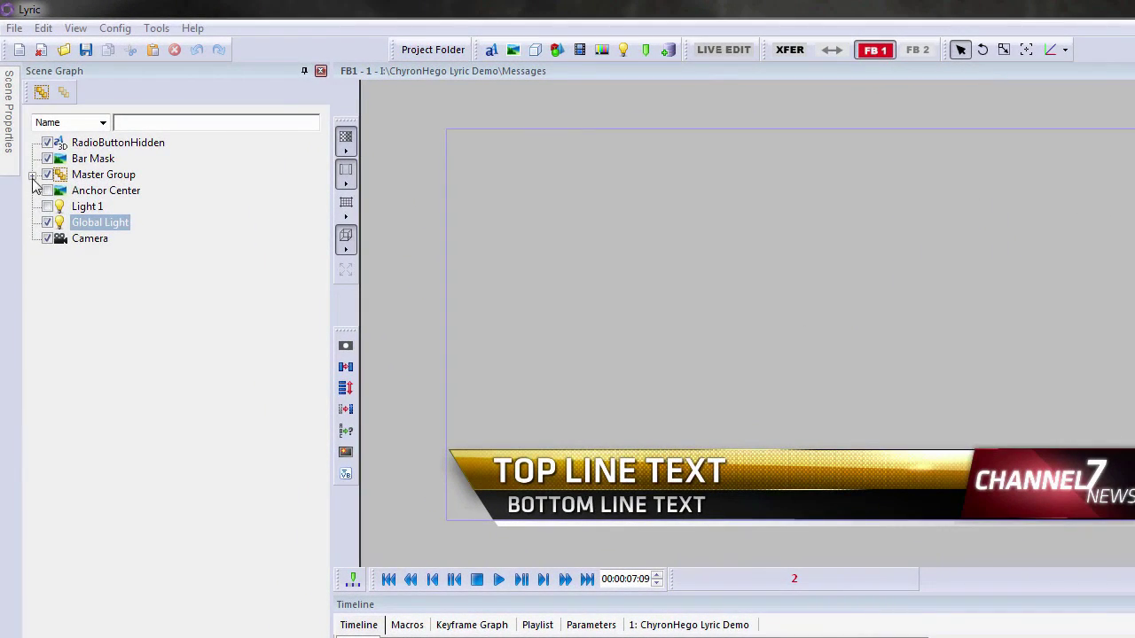
Expand the Master Group, News Bar and Bottom Bar groups in the scene graph to examine their contents.
{"action": "left_click", "coordinate": [22, 117]}
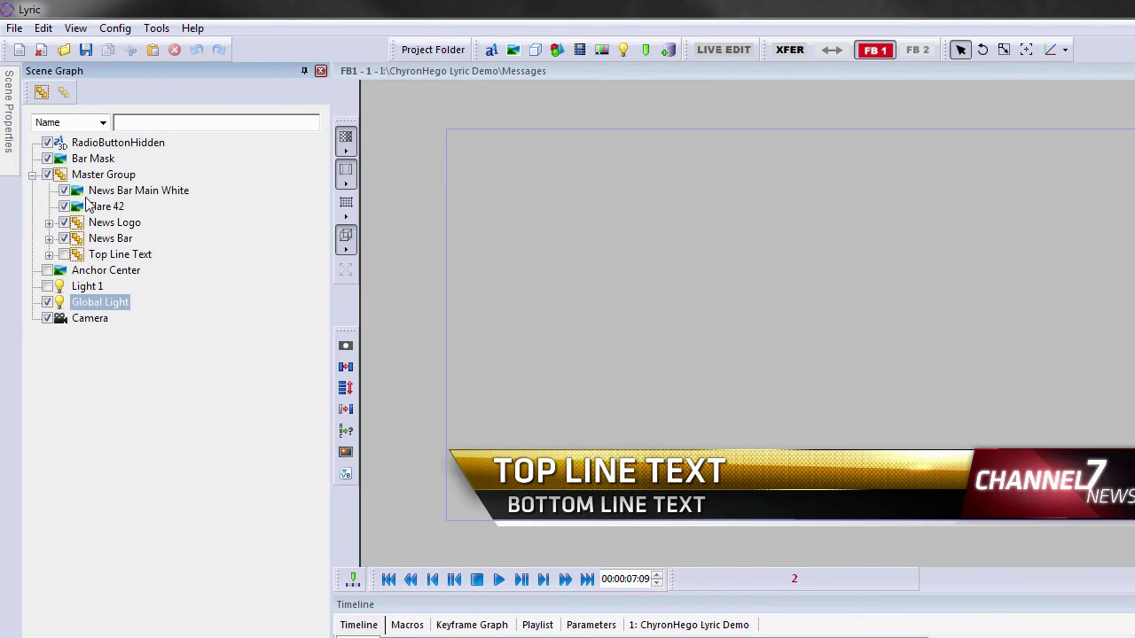
{"action": "left_click", "coordinate": [49, 238]}
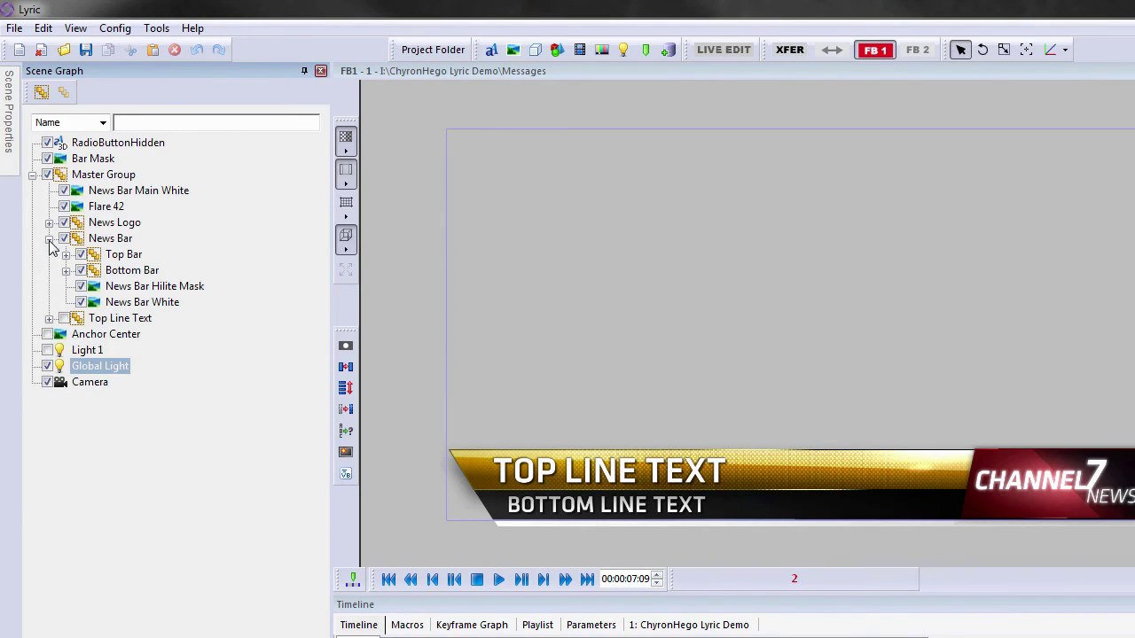
{"action": "left_click", "coordinate": [65, 273]}
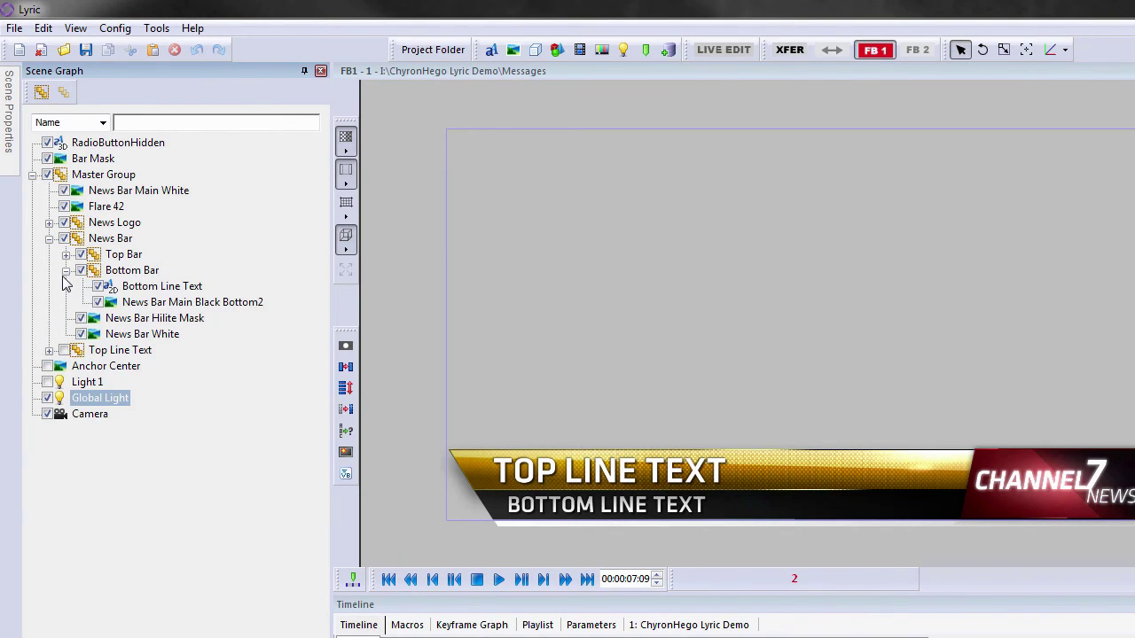
Search the scene graph by type for Image nodes and for 3D Primitive nodes.
{"action": "left_click", "coordinate": [103, 124]}
{"action": "left_click", "coordinate": [51, 152]}
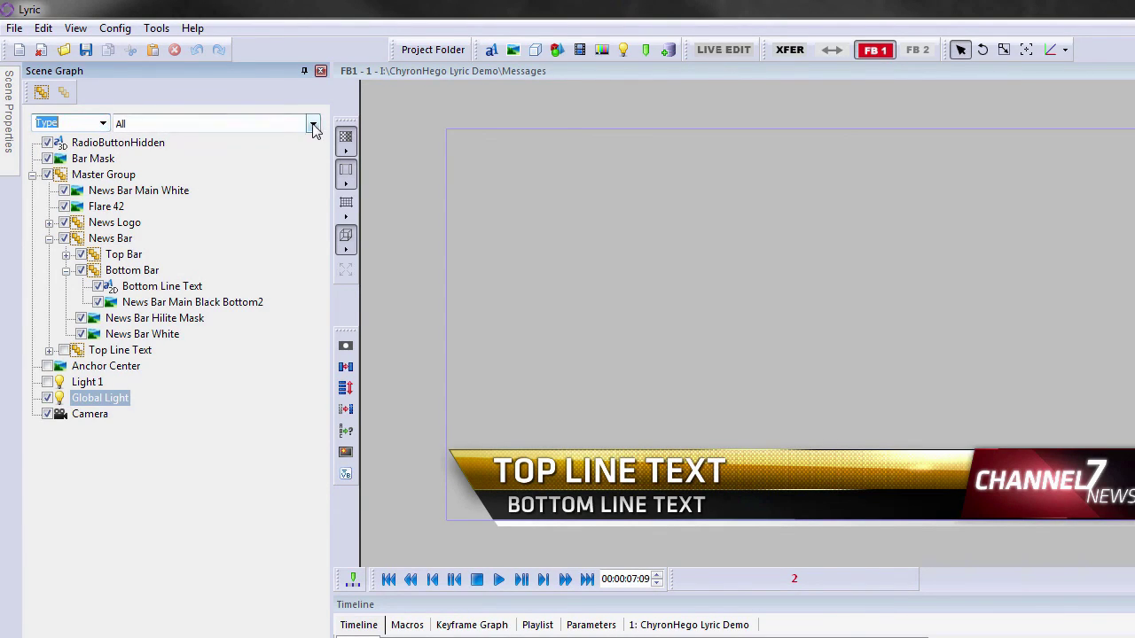
{"action": "left_click", "coordinate": [313, 125]}
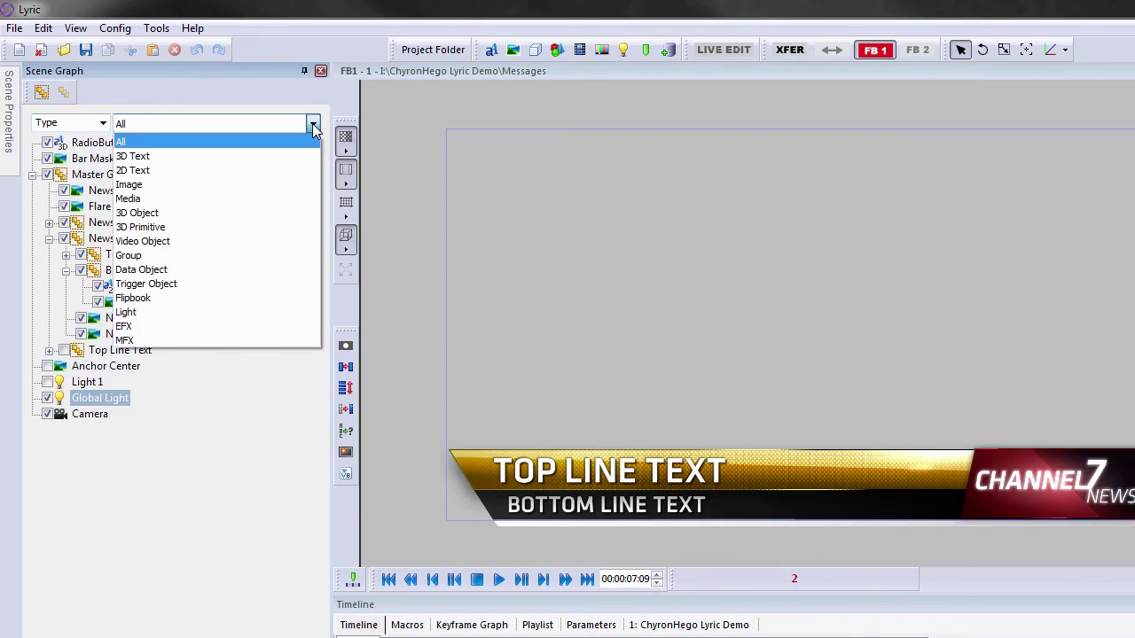
{"action": "left_click", "coordinate": [271, 186]}
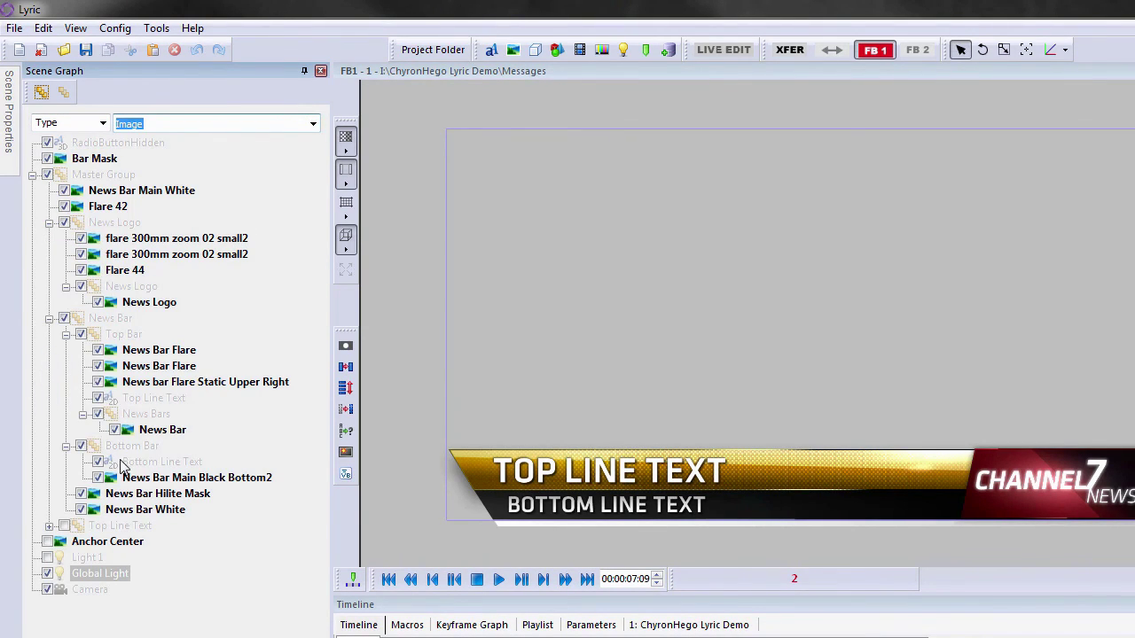
{"action": "left_click", "coordinate": [312, 129]}
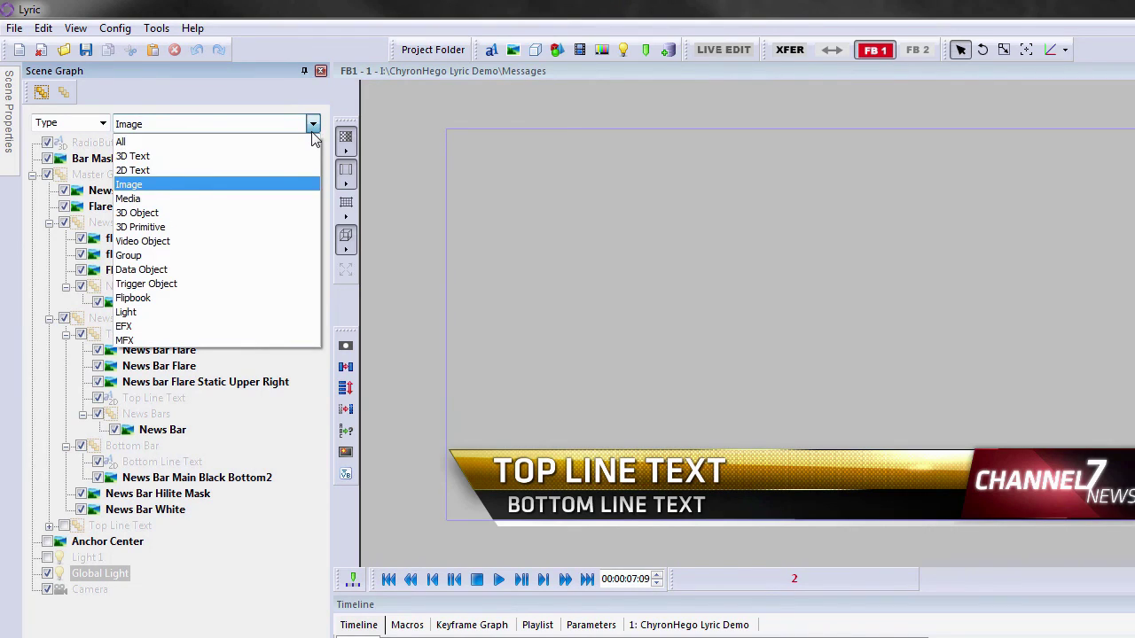
{"action": "left_click", "coordinate": [262, 227]}
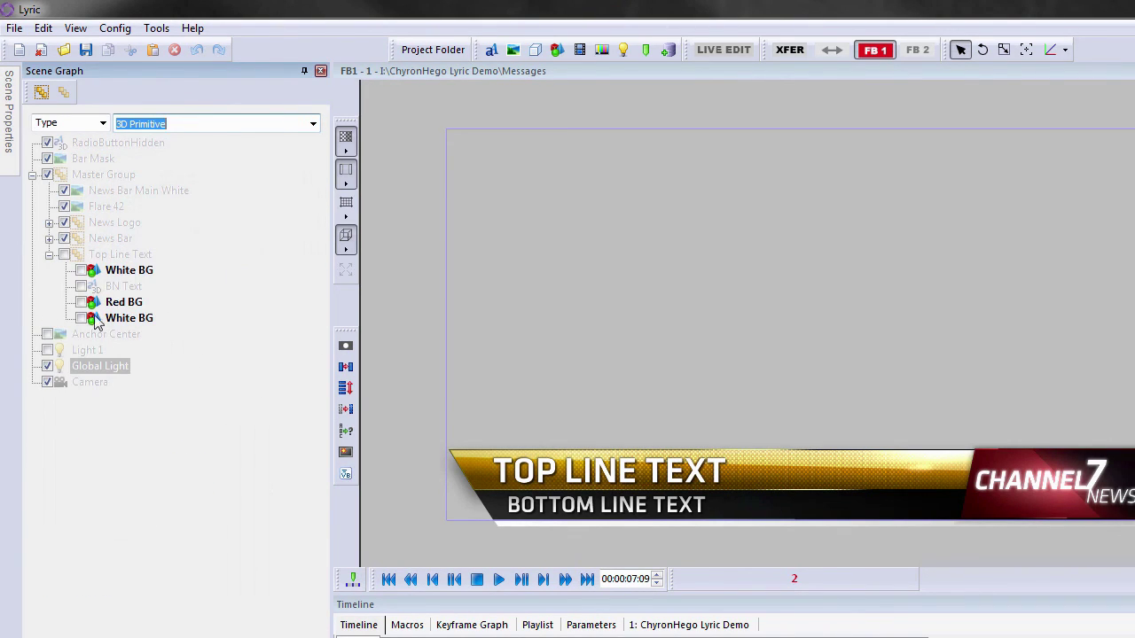
Search the scene graph for 2D Text nodes and return the search mode to Name.
{"action": "left_click", "coordinate": [312, 126]}
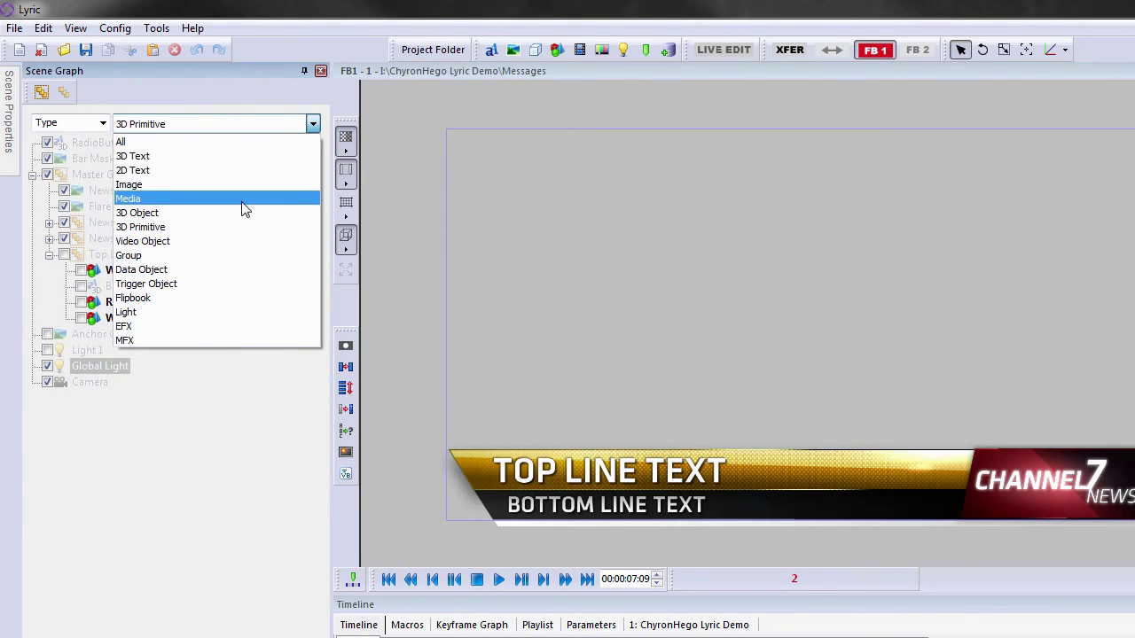
{"action": "left_click", "coordinate": [239, 170]}
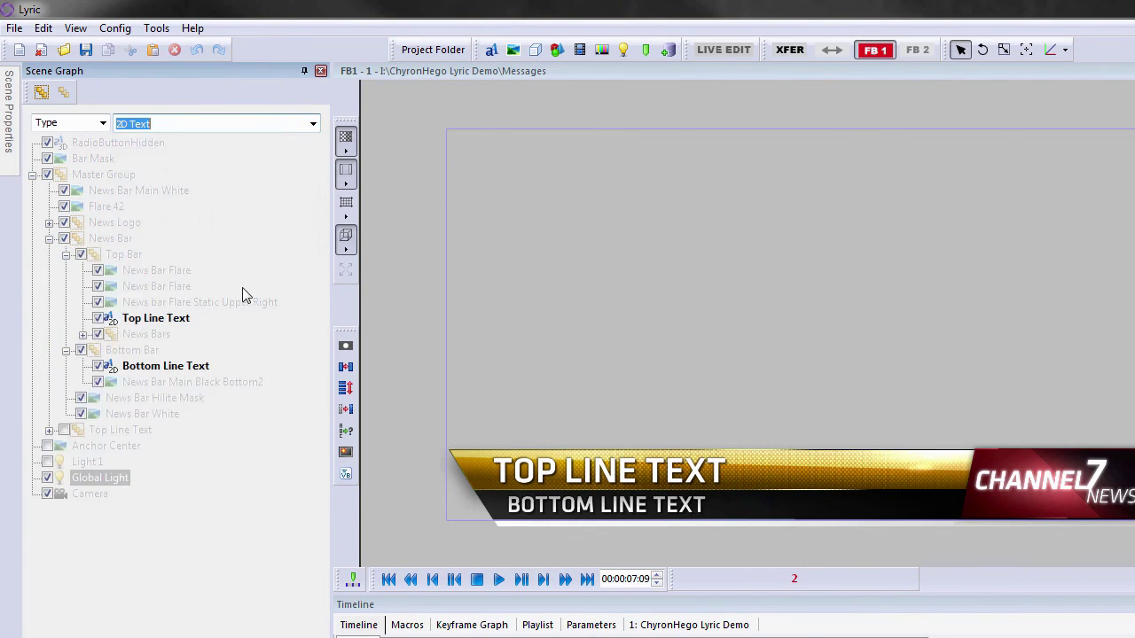
{"action": "left_click", "coordinate": [103, 129]}
{"action": "left_click", "coordinate": [48, 139]}
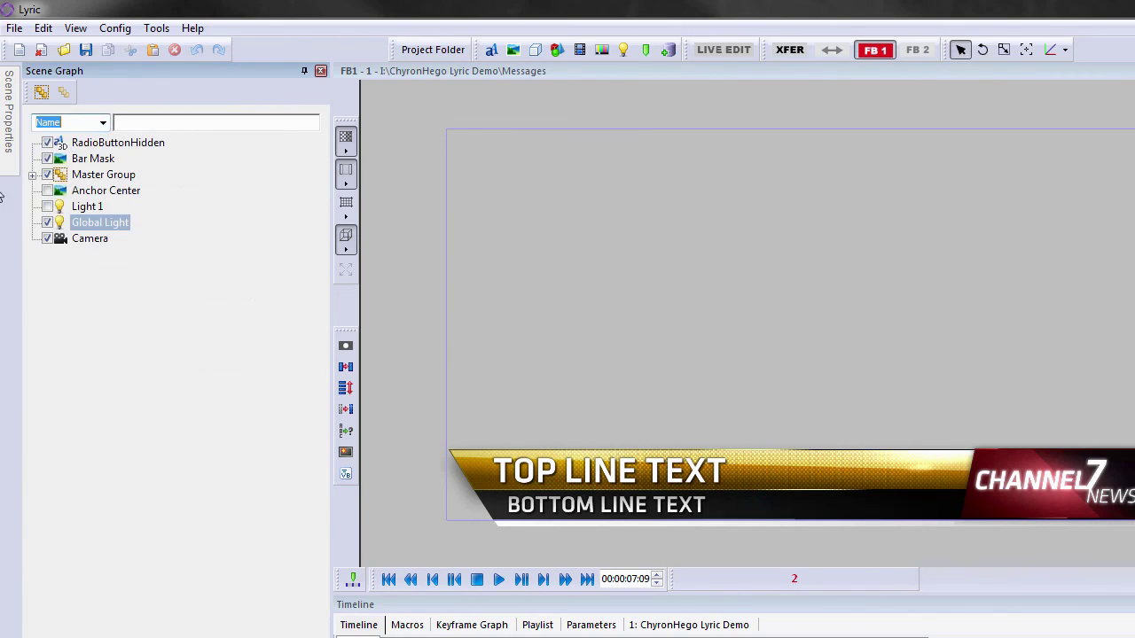